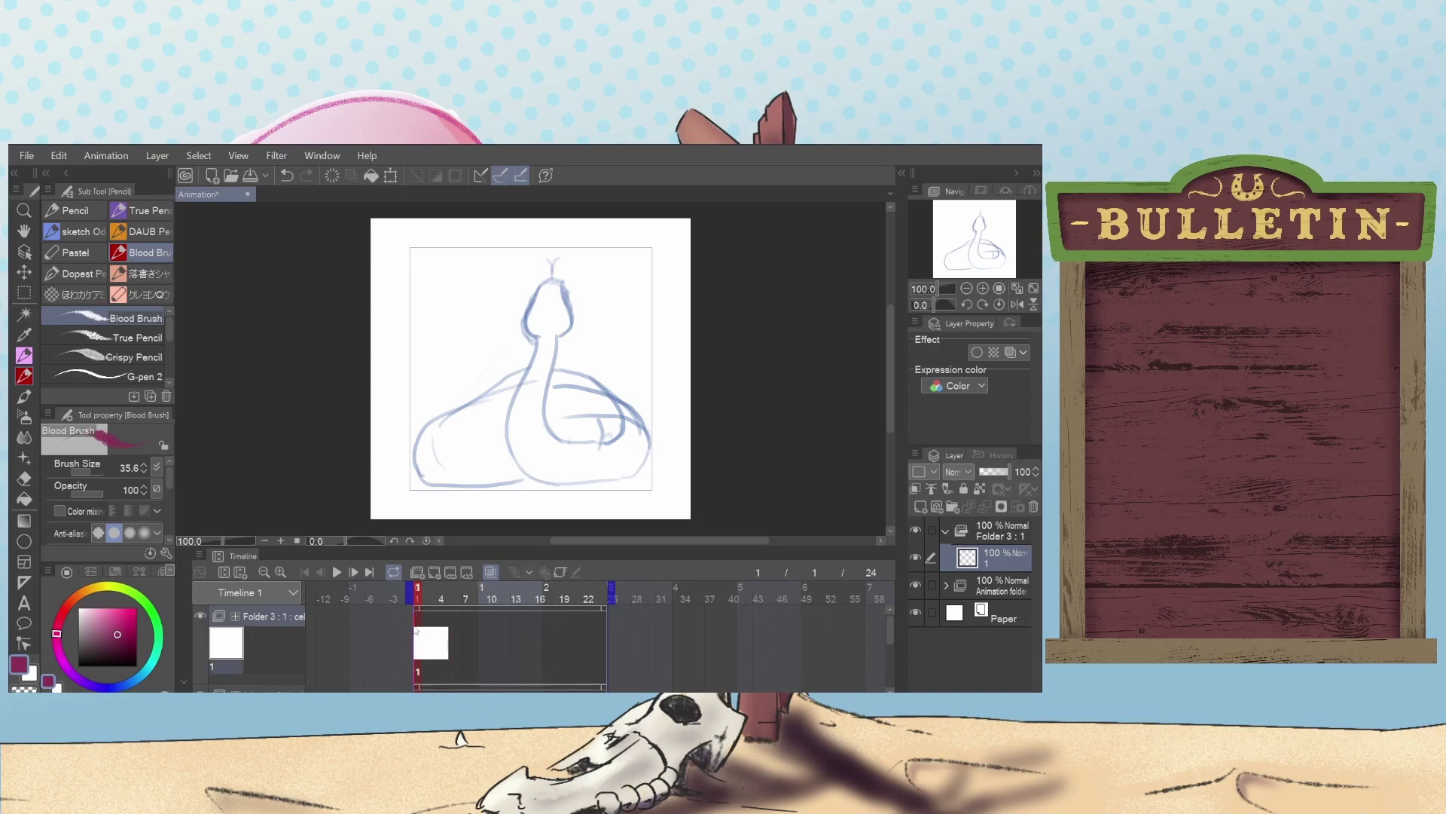
pyautogui.hscroll(-1, 417, 630)
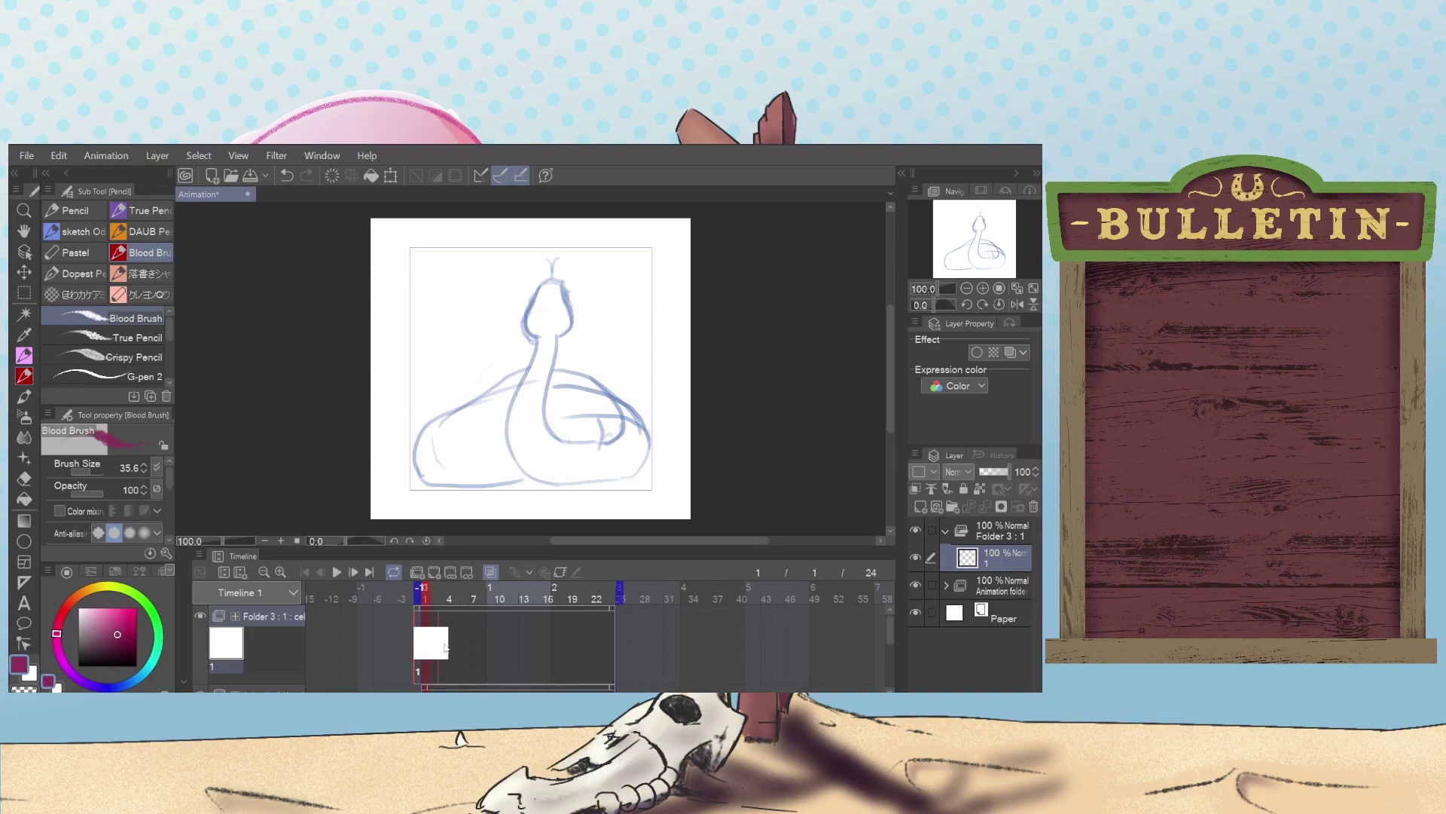
pyautogui.moveTo(445, 646); pyautogui.dragTo(417, 631)
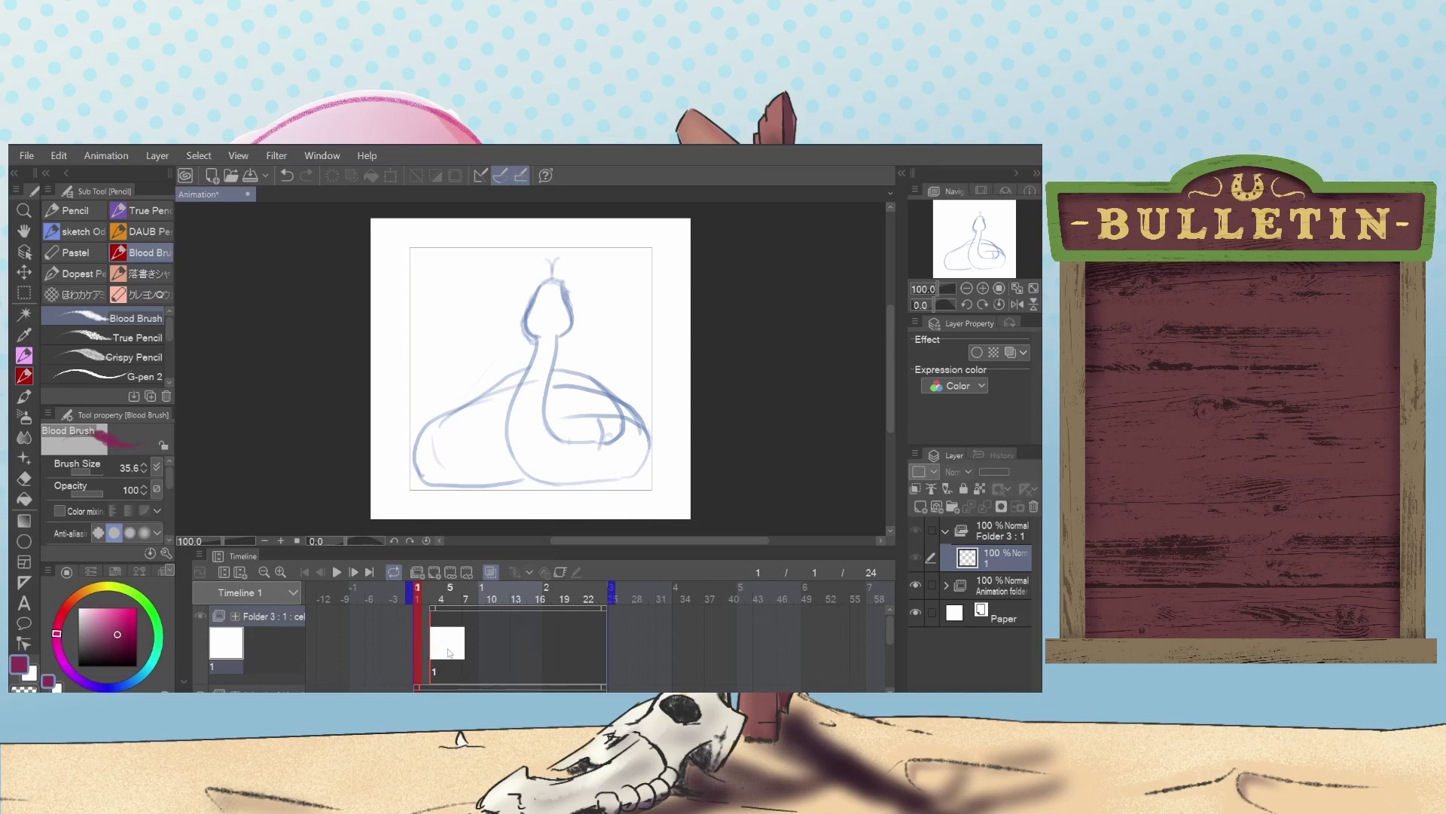
pyautogui.moveTo(449, 653); pyautogui.dragTo(432, 652)
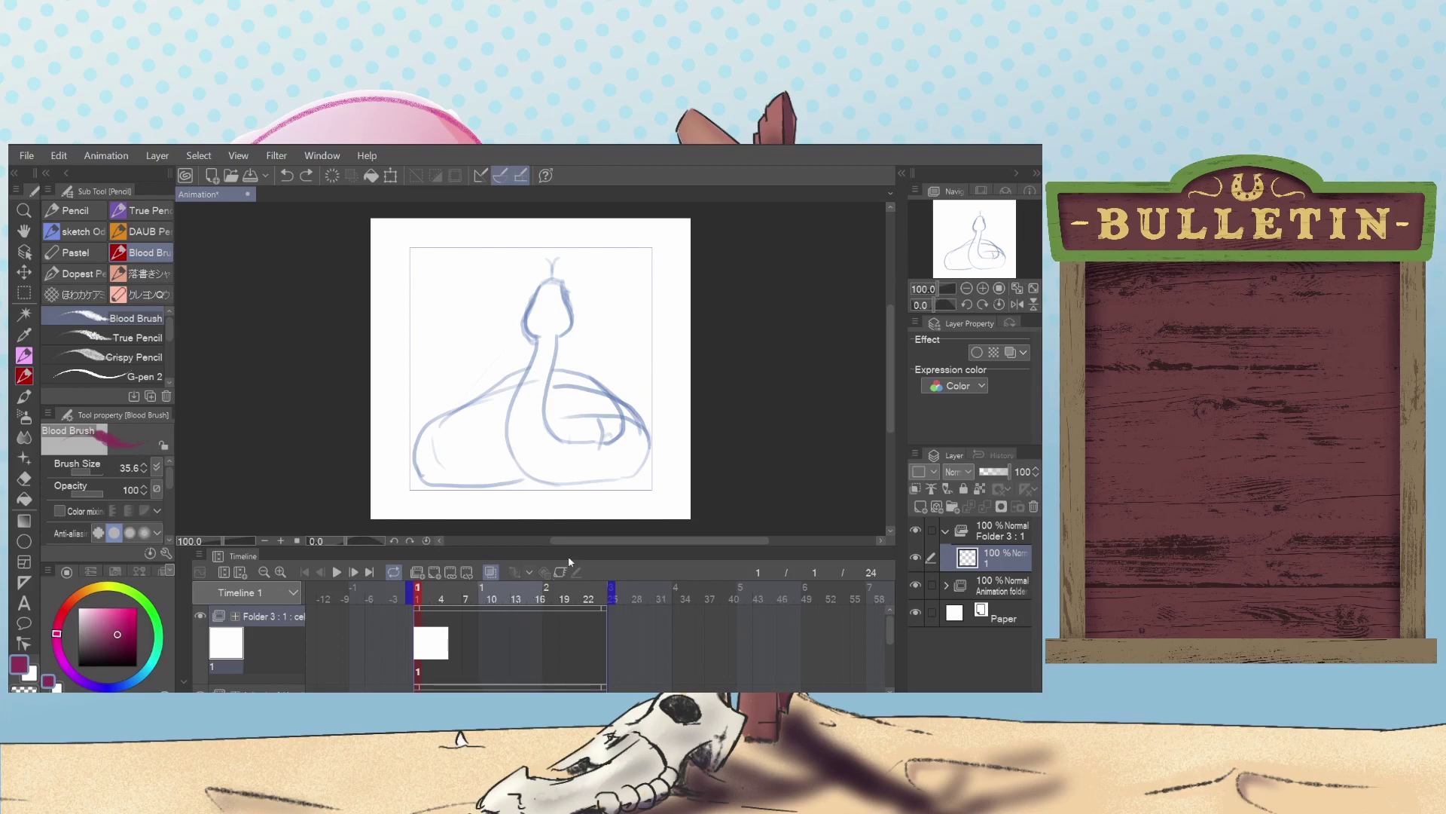
# Play back the rough snake animation, stop it, and return to frame 1.
pyautogui.click(338, 574)
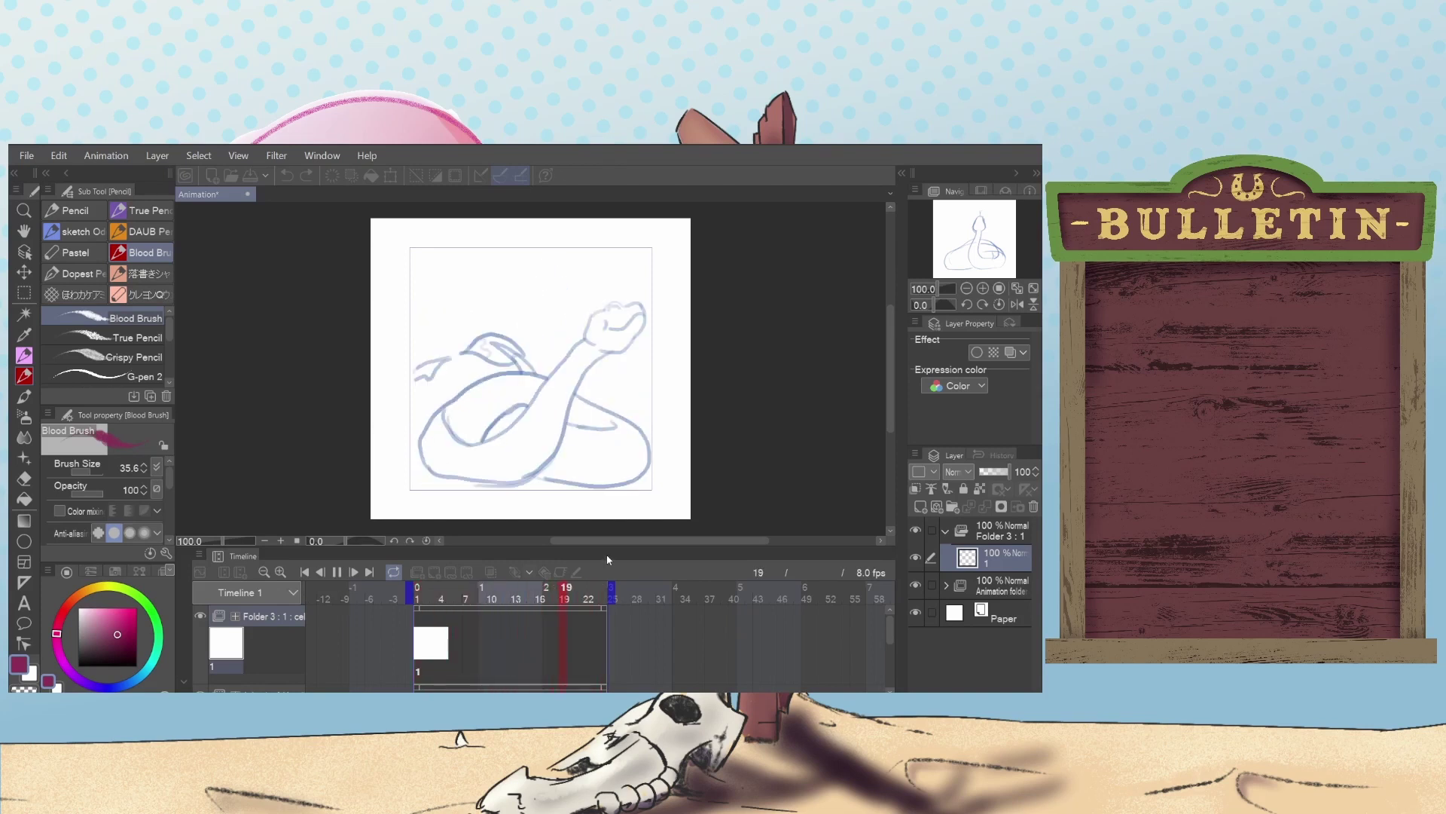
pyautogui.click(341, 571)
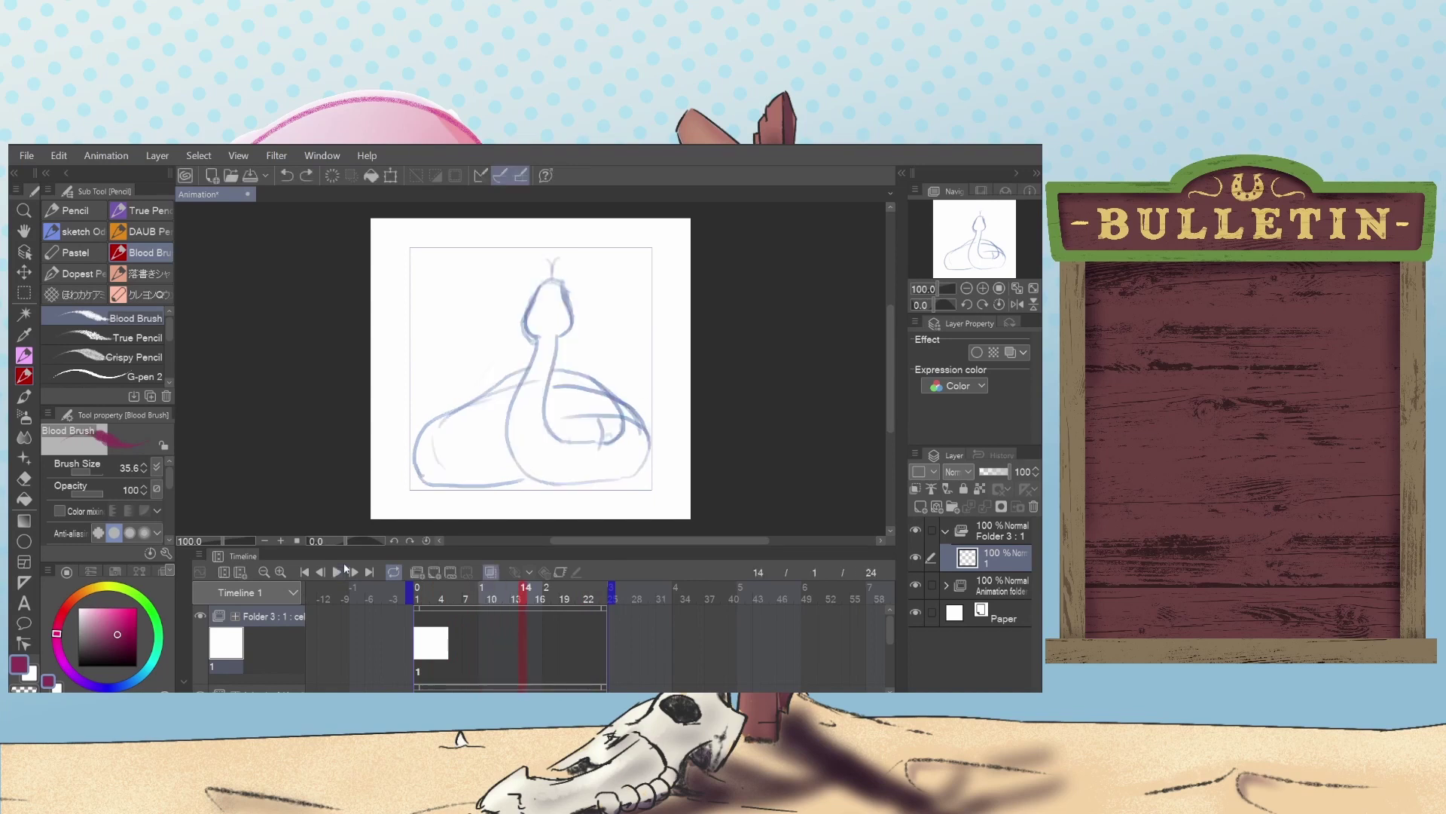
pyautogui.click(525, 609)
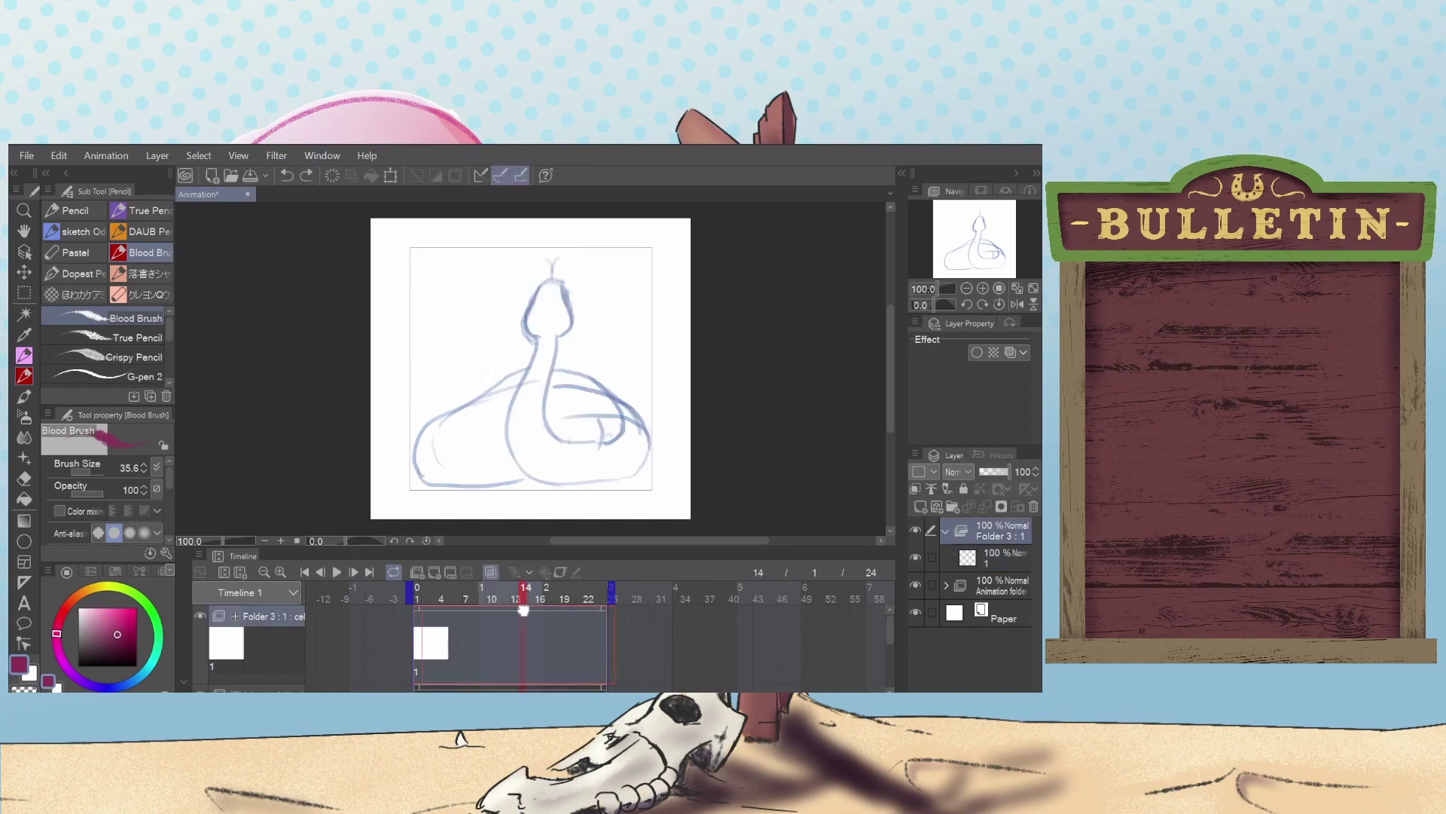
pyautogui.click(515, 597)
pyautogui.click(417, 597)
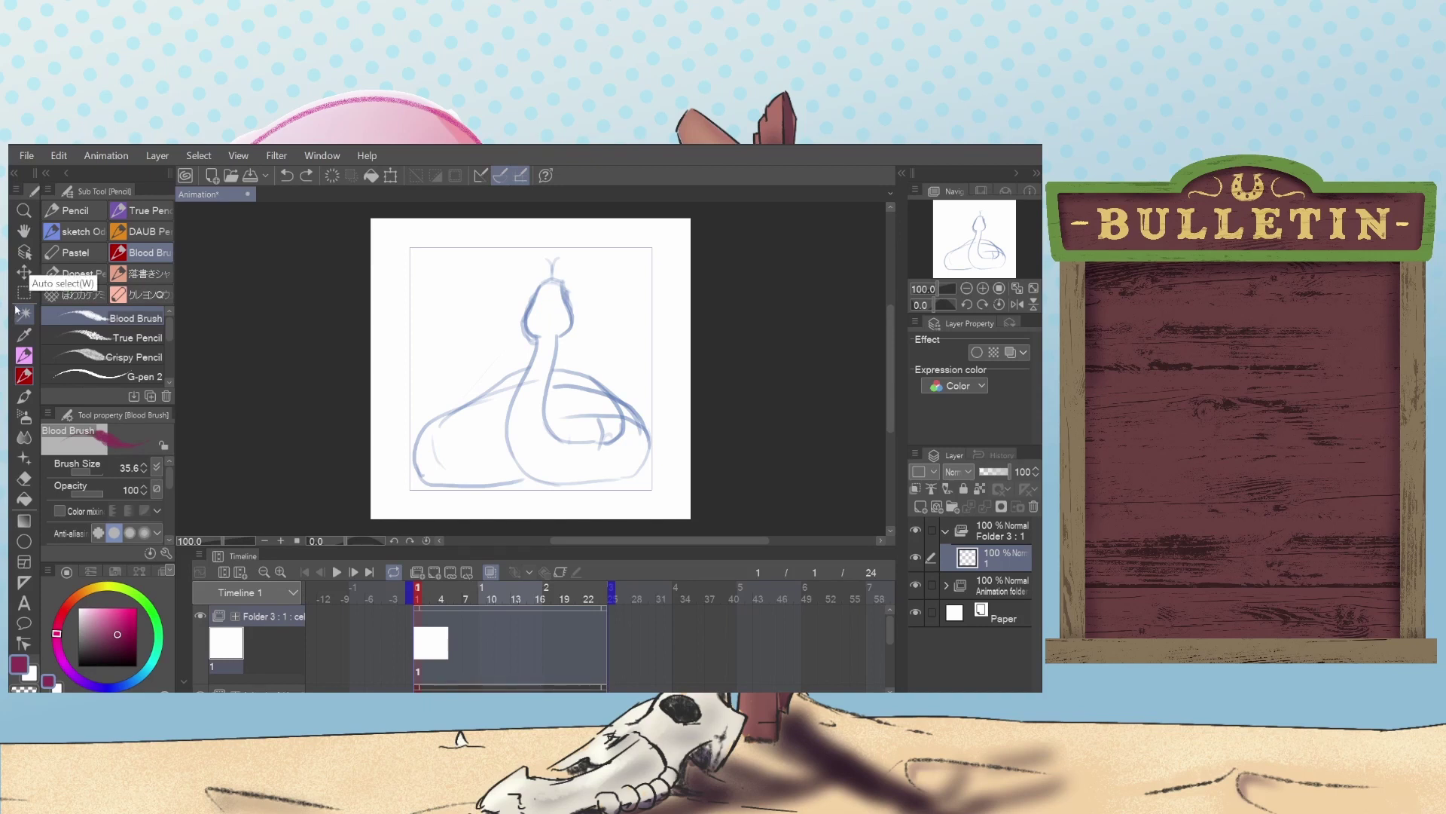
# Choose the Line Art Sketch Pen and set the drawing color to black.
pyautogui.click(24, 355)
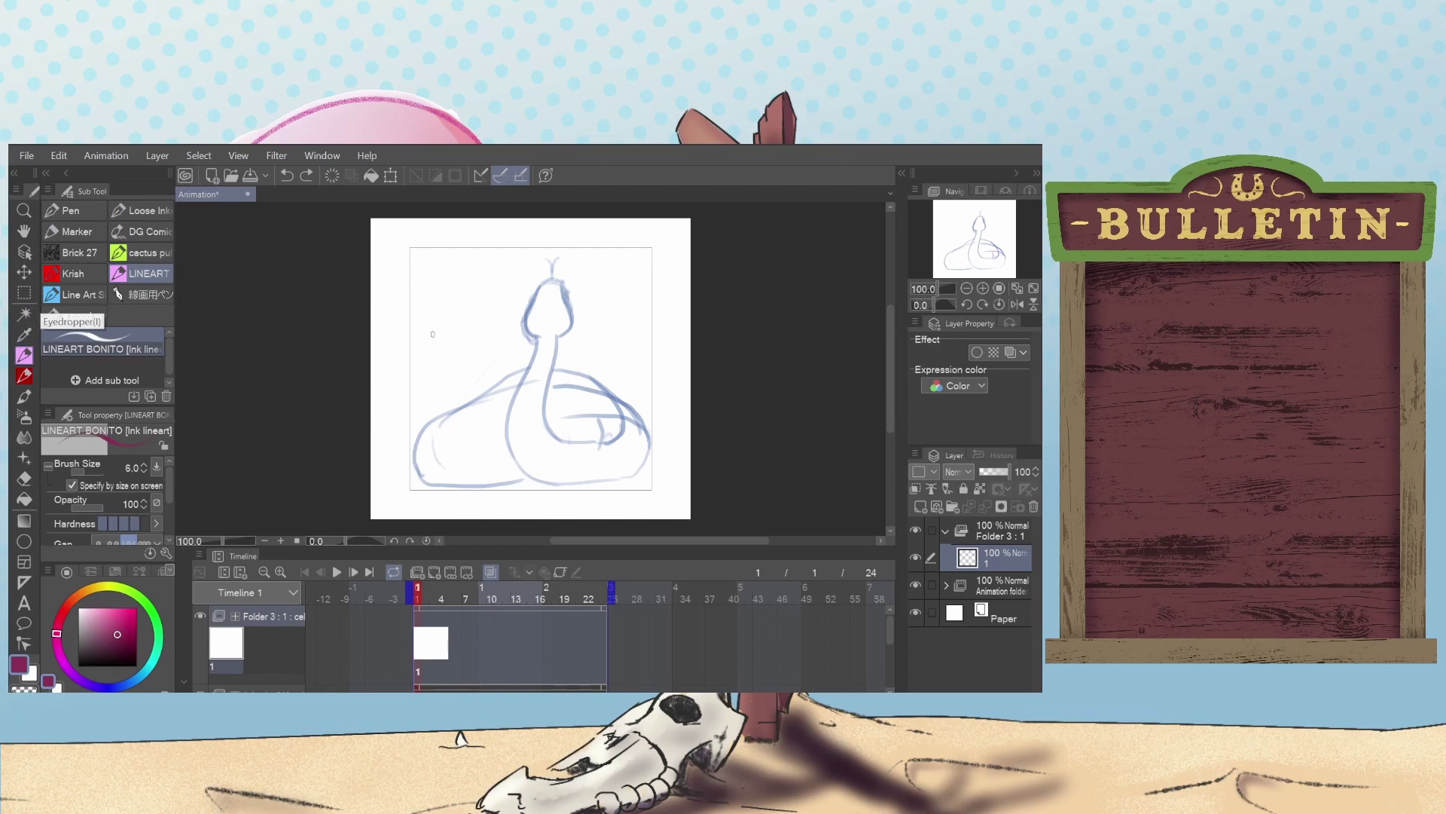
pyautogui.click(73, 295)
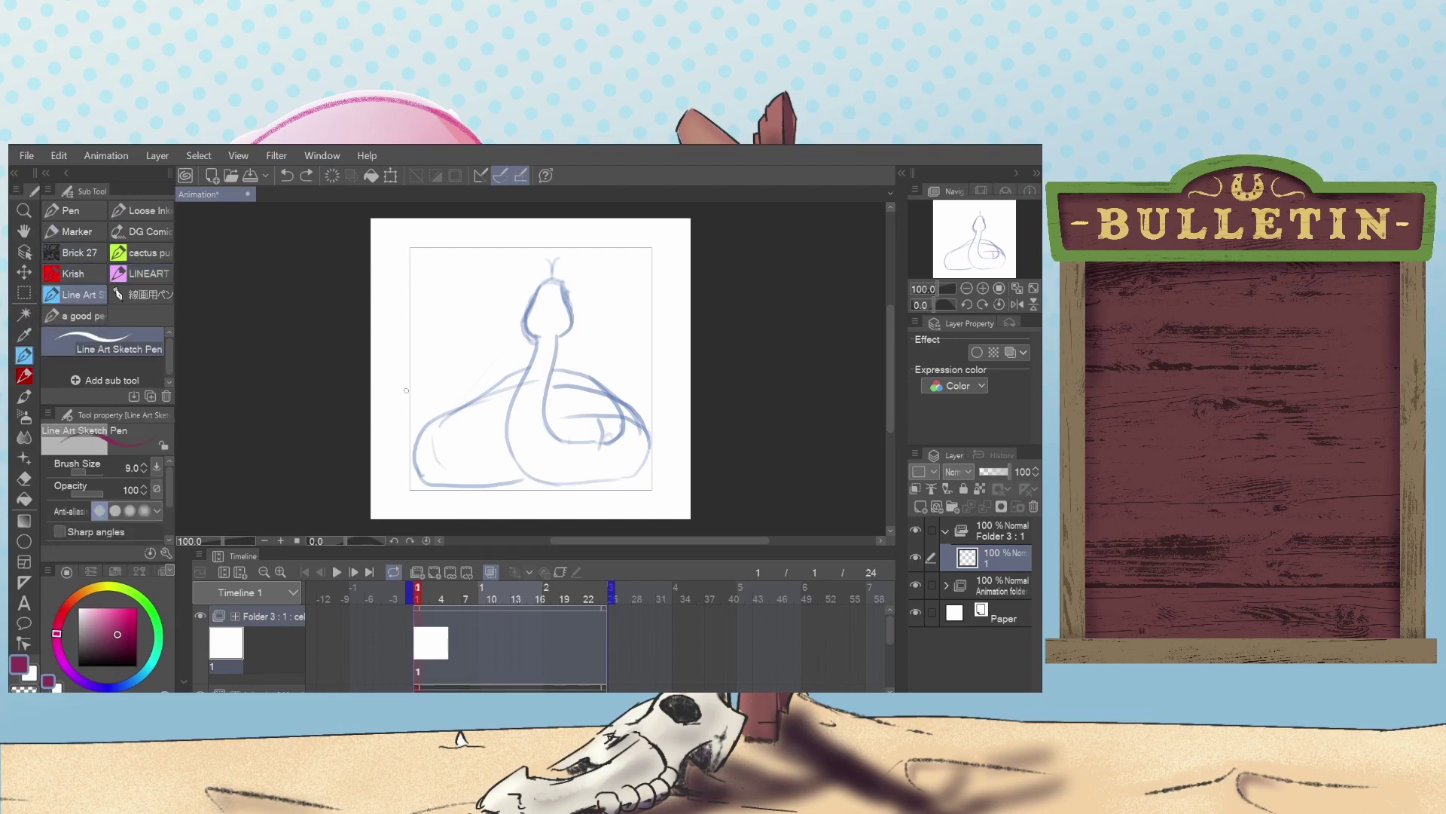
pyautogui.moveTo(100, 619); pyautogui.dragTo(65, 655)
pyautogui.click(79, 316)
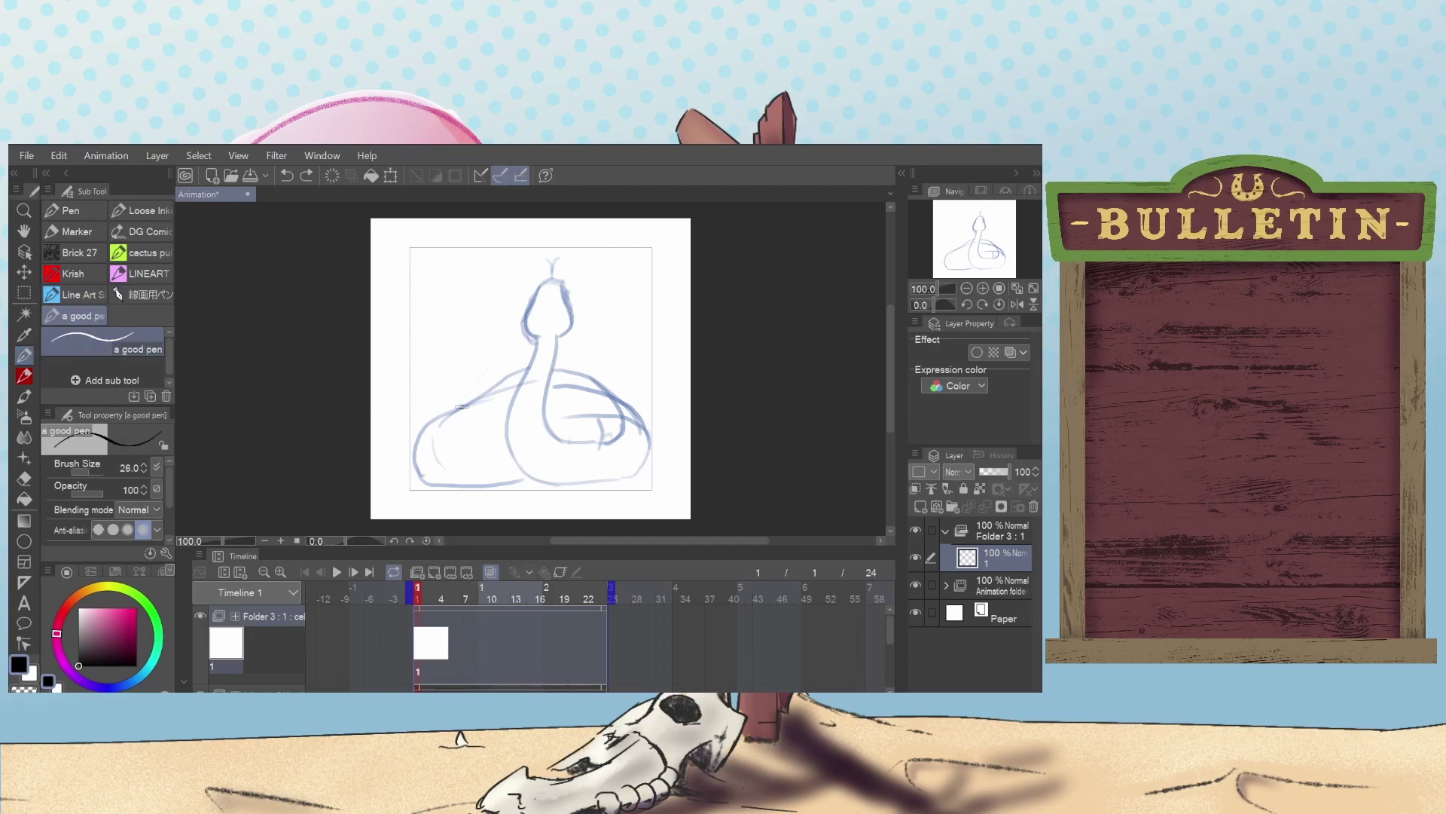
pyautogui.moveTo(455, 365); pyautogui.dragTo(486, 457)
pyautogui.hotkey('ctrl', 'z')
pyautogui.moveTo(534, 344); pyautogui.dragTo(556, 284)
pyautogui.hotkey('ctrl', 'z')
# Ink the snake's head outline and the outer neck curve with the Line Art Sketch Pen over the frame 1 sketch.
pyautogui.click(75, 295)
pyautogui.moveTo(445, 366); pyautogui.dragTo(565, 329)
pyautogui.hotkey('ctrl', 'z')
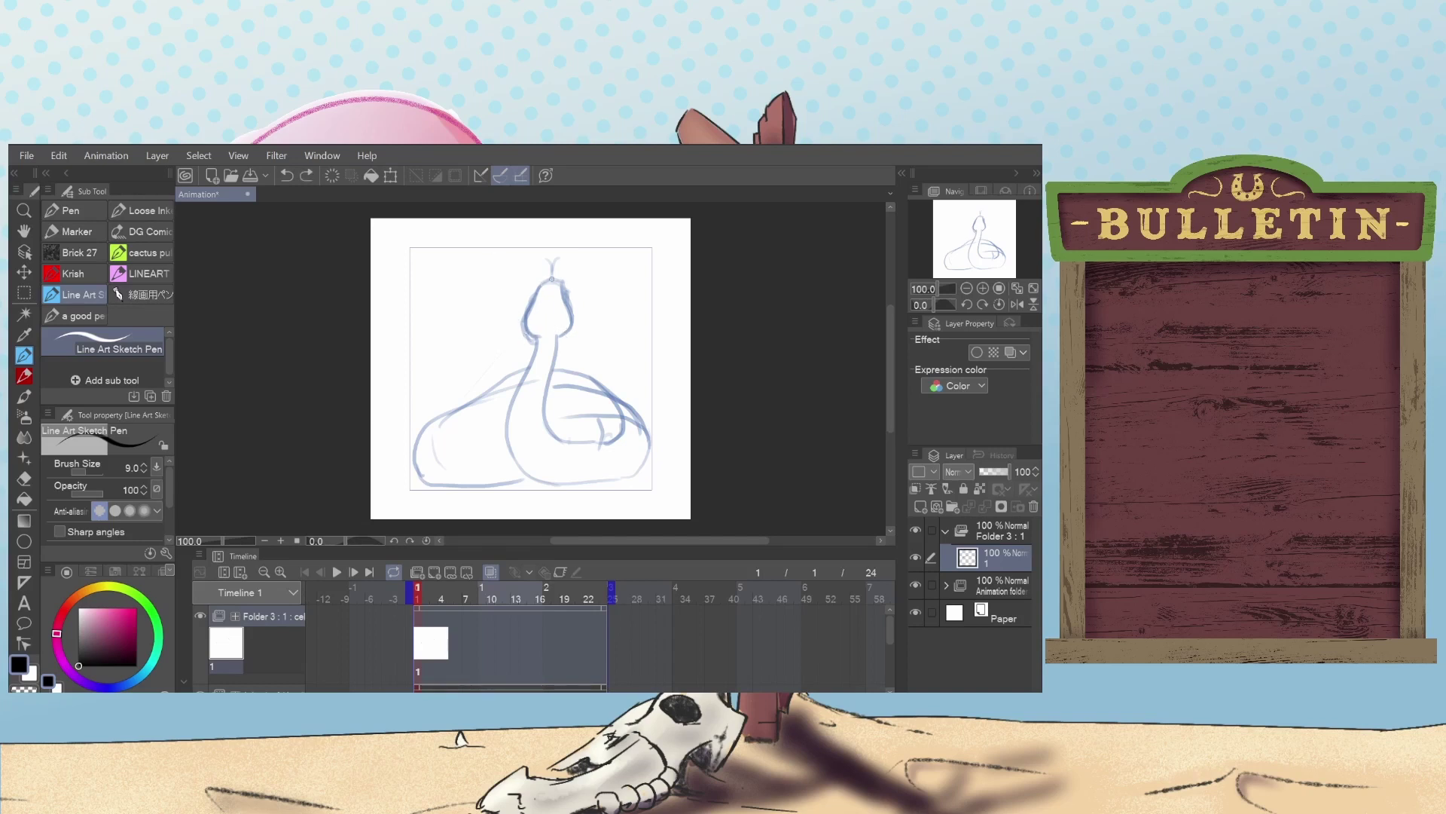
pyautogui.moveTo(540, 285); pyautogui.dragTo(566, 284)
pyautogui.moveTo(538, 285)
pyautogui.mouseDown()
pyautogui.moveTo(521, 337)
pyautogui.moveTo(536, 340)
pyautogui.mouseUp()
pyautogui.moveTo(559, 345); pyautogui.dragTo(566, 284)
pyautogui.hotkey('ctrl', 'z')
pyautogui.moveTo(556, 344)
pyautogui.mouseDown()
pyautogui.moveTo(573, 336)
pyautogui.moveTo(563, 283)
pyautogui.moveTo(577, 336)
pyautogui.moveTo(557, 345)
pyautogui.mouseUp()
pyautogui.hotkey('ctrl', 'z')
pyautogui.moveTo(531, 345)
pyautogui.mouseDown()
pyautogui.moveTo(506, 446)
pyautogui.moveTo(550, 484)
pyautogui.moveTo(523, 469)
pyautogui.moveTo(506, 426)
pyautogui.moveTo(533, 344)
pyautogui.mouseUp()
pyautogui.hotkey('ctrl', 'z')
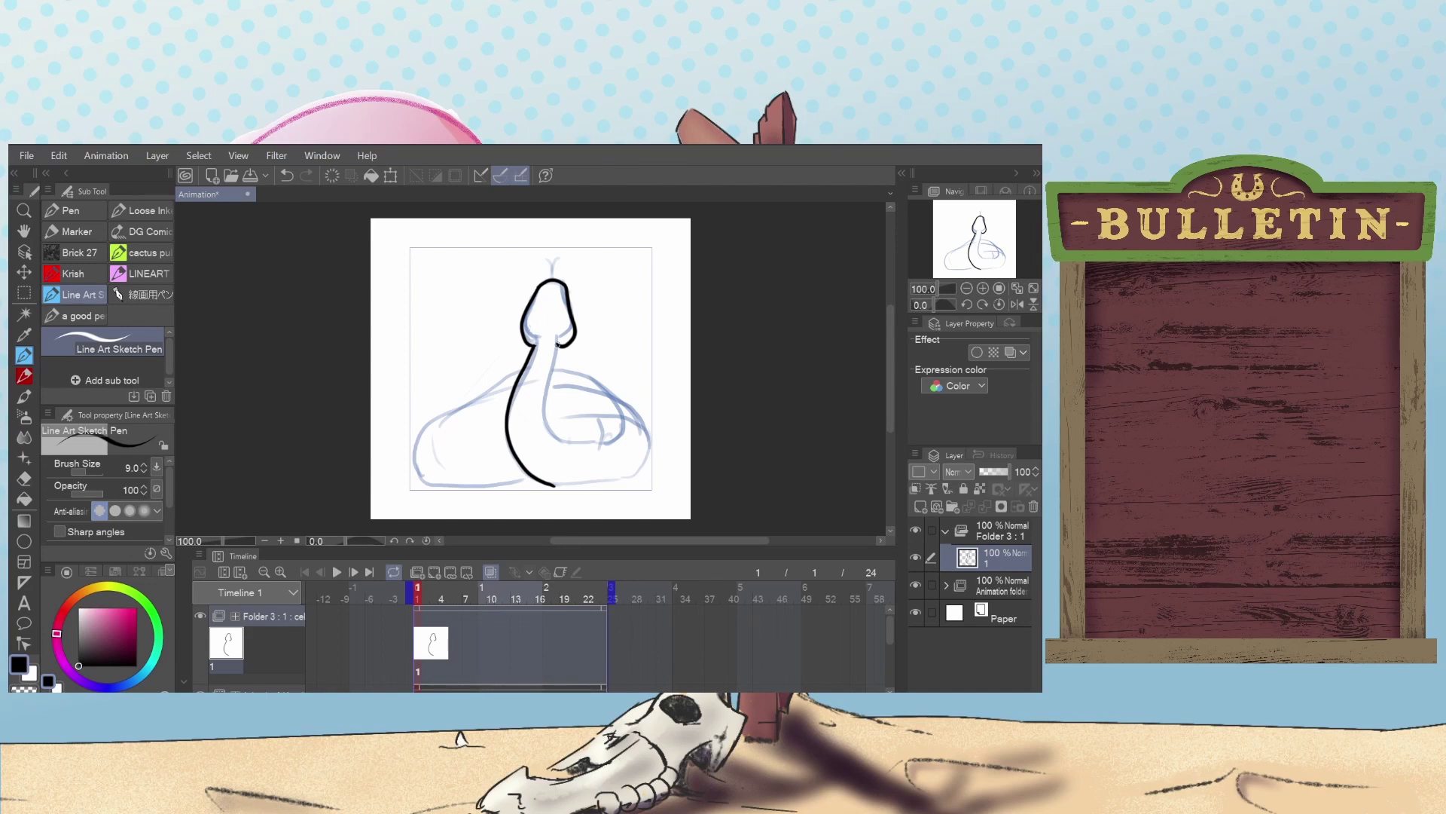
# Ink the inner neck line and the right coil, reworking the coil's outer edge with the eraser and pen.
pyautogui.moveTo(558, 344)
pyautogui.mouseDown()
pyautogui.moveTo(544, 412)
pyautogui.moveTo(580, 440)
pyautogui.mouseUp()
pyautogui.moveTo(540, 480)
pyautogui.mouseDown()
pyautogui.moveTo(598, 483)
pyautogui.moveTo(642, 461)
pyautogui.moveTo(630, 403)
pyautogui.moveTo(551, 377)
pyautogui.mouseUp()
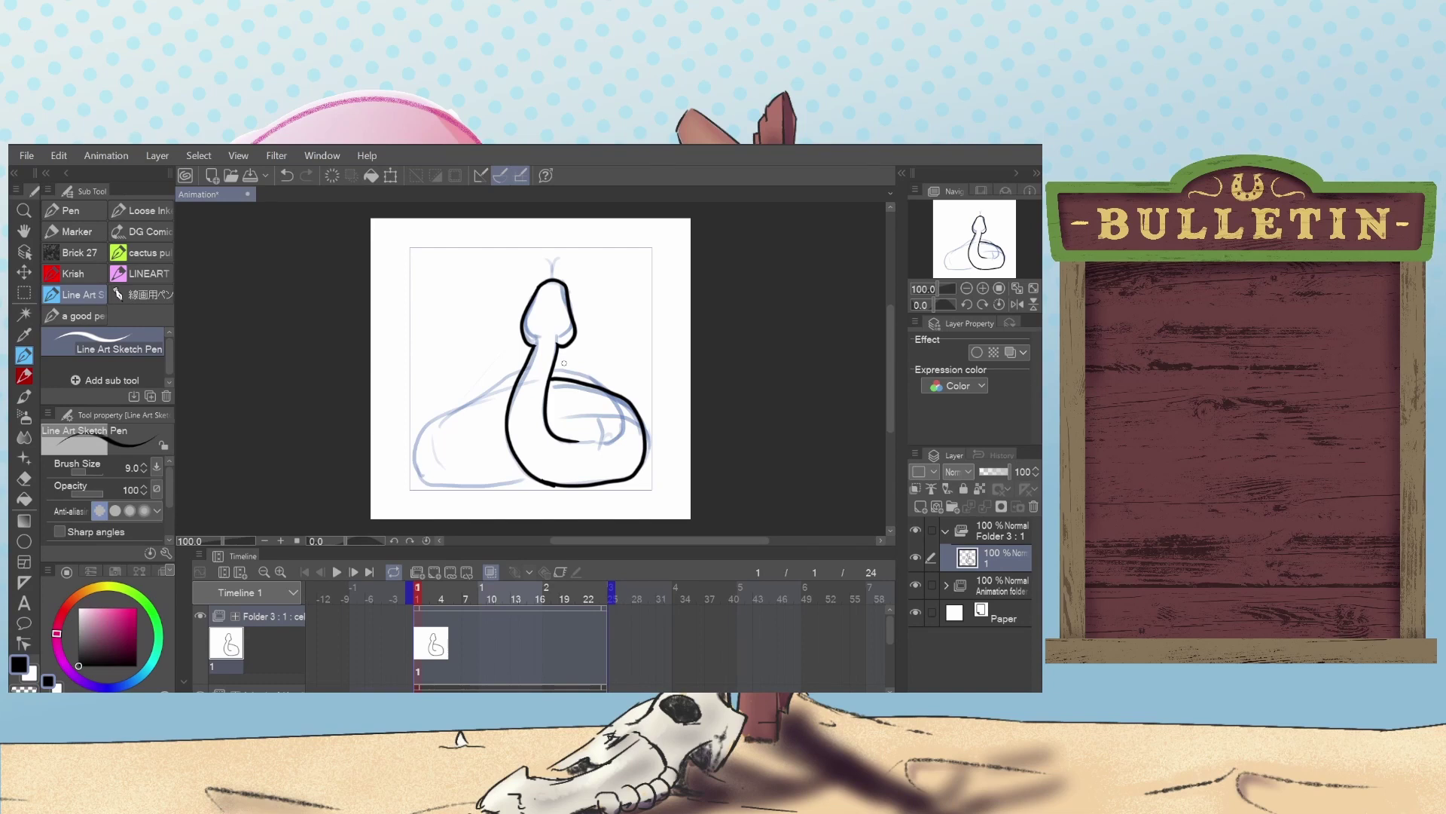
pyautogui.press('e')
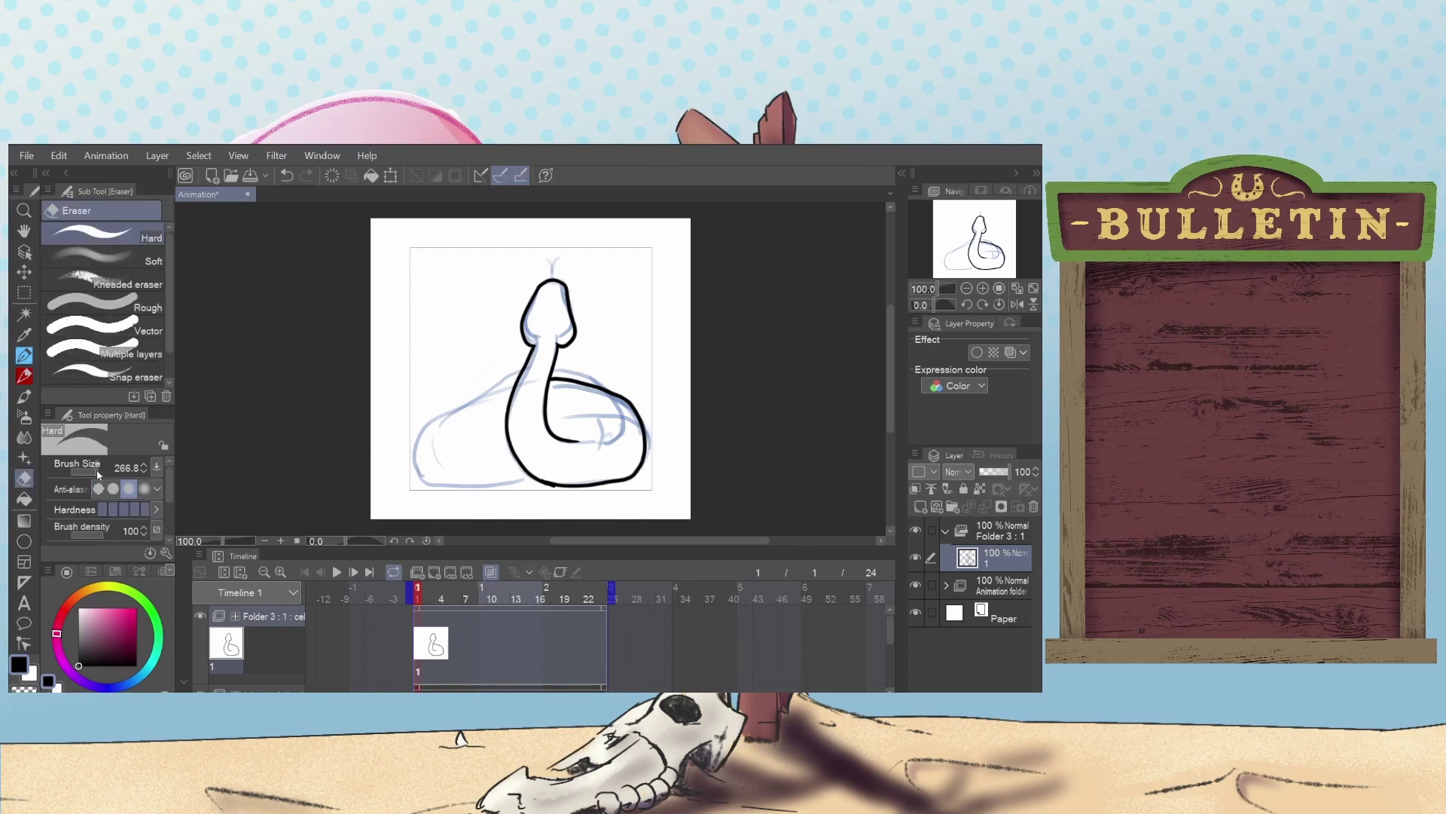
pyautogui.moveTo(100, 475); pyautogui.dragTo(89, 473)
pyautogui.moveTo(626, 399); pyautogui.dragTo(642, 461)
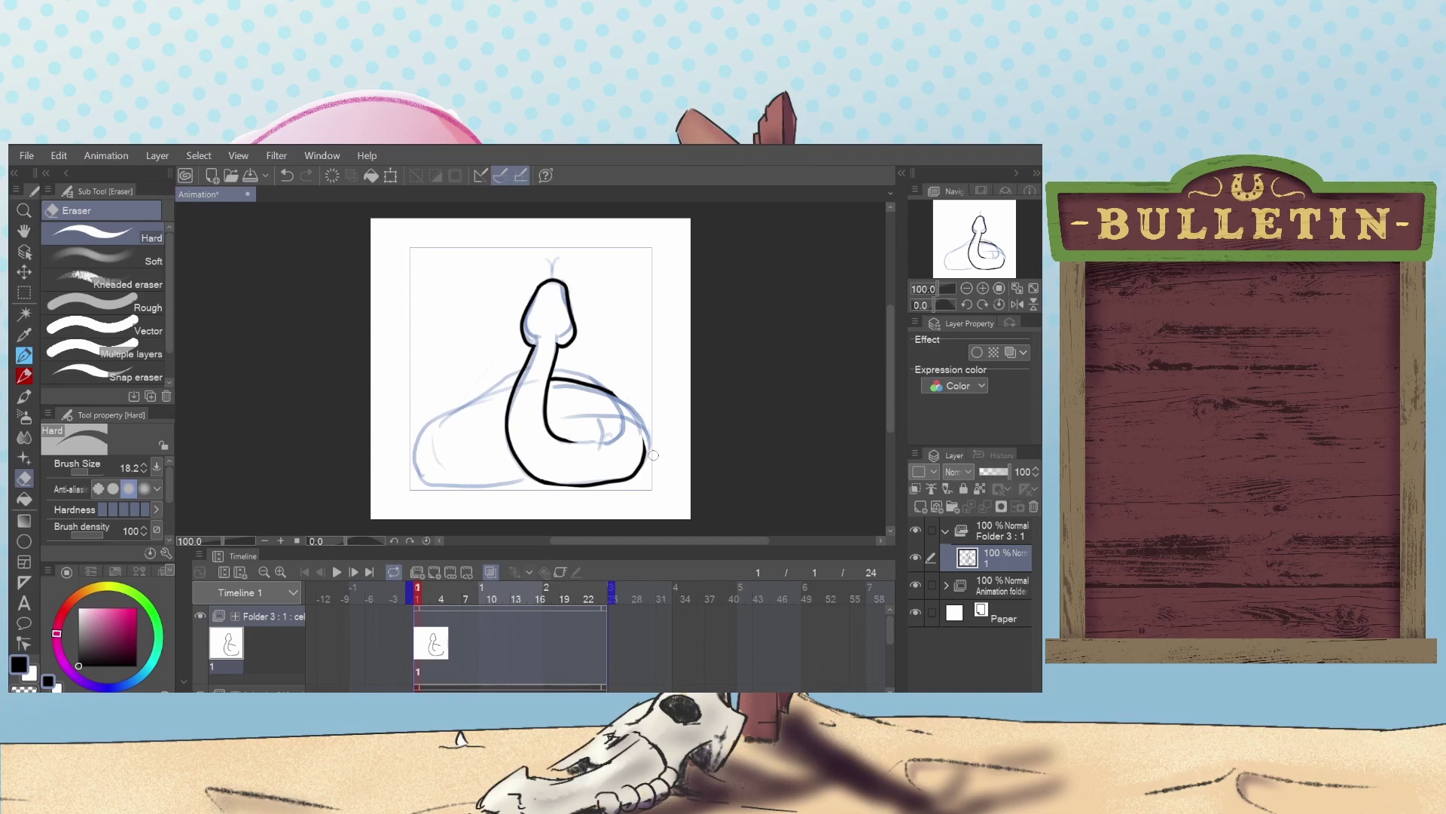
pyautogui.click(25, 355)
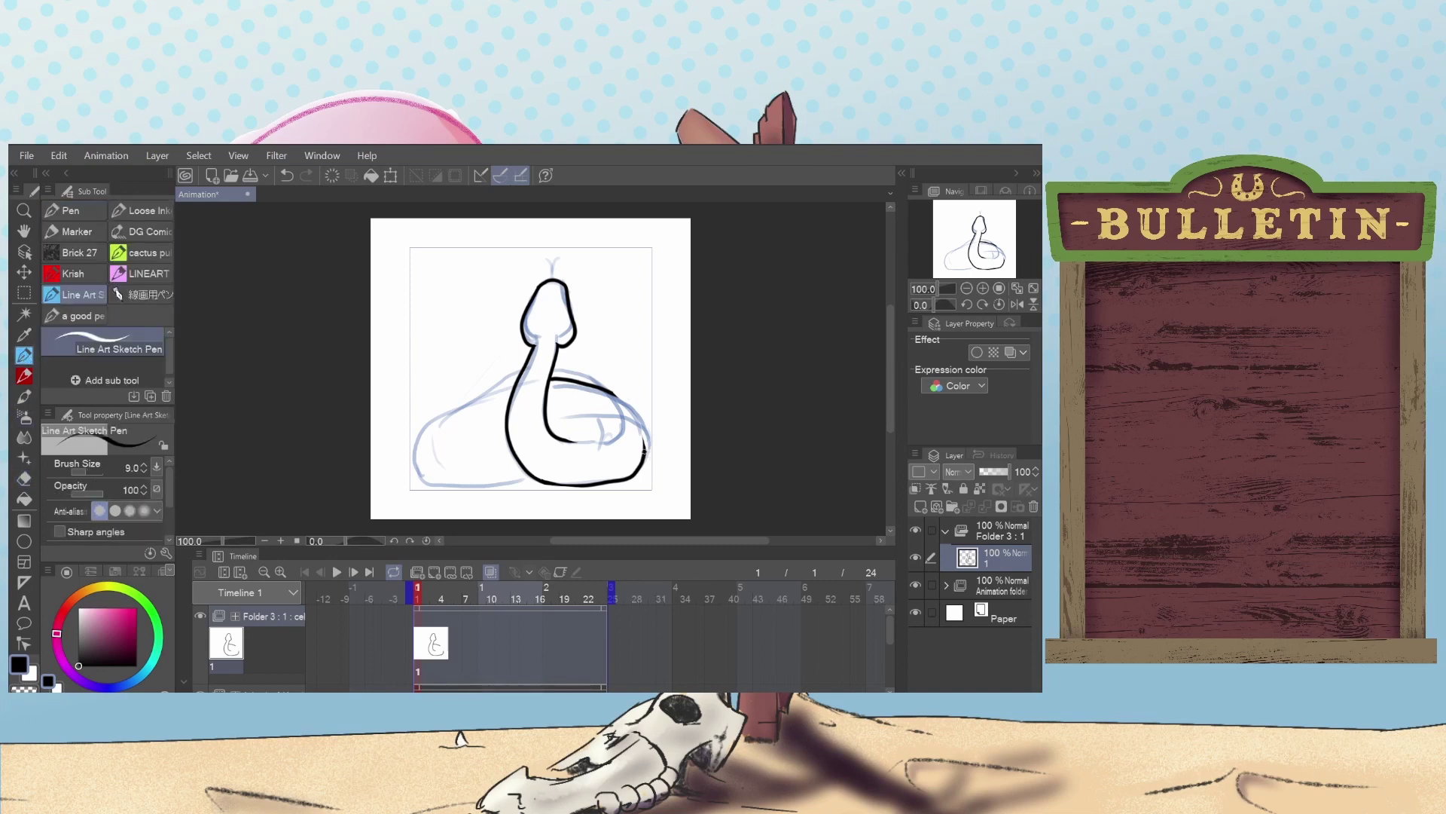
pyautogui.moveTo(645, 452); pyautogui.dragTo(614, 394)
pyautogui.hotkey('ctrl', 'z')
pyautogui.moveTo(645, 454); pyautogui.dragTo(607, 385)
# Ink the inner curve of the right coil, undoing unsatisfactory strokes and redrawing it.
pyautogui.moveTo(603, 441); pyautogui.dragTo(622, 415)
pyautogui.hotkey('ctrl', 'z')
pyautogui.hotkey('ctrl', 'z')
pyautogui.hotkey('ctrl', 'z')
pyautogui.hotkey('ctrl', 'z')
pyautogui.hotkey('ctrl', 'z')
pyautogui.moveTo(567, 441); pyautogui.dragTo(590, 438)
pyautogui.press('e')
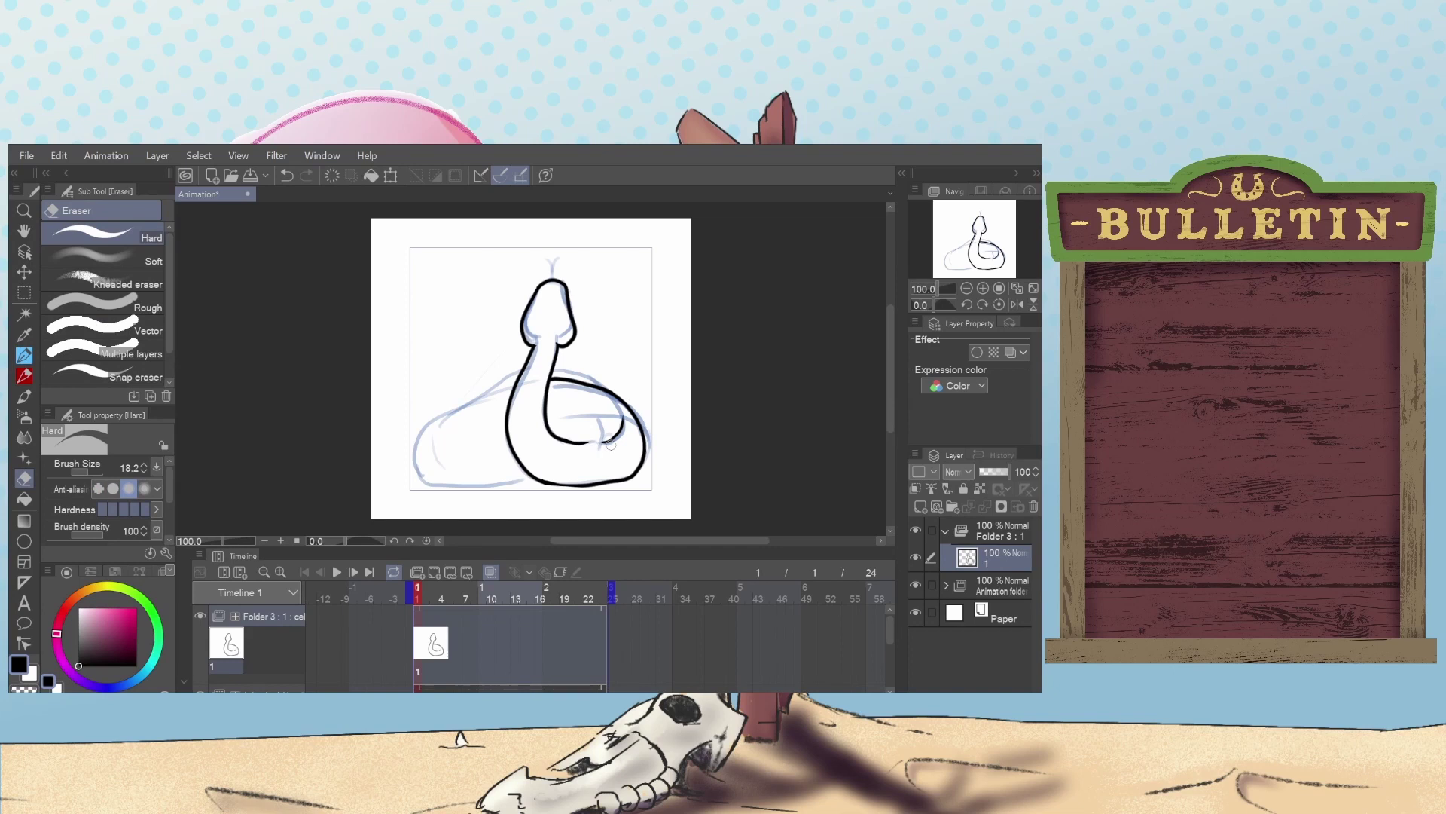
pyautogui.moveTo(599, 444)
pyautogui.mouseDown()
pyautogui.moveTo(621, 412)
pyautogui.moveTo(625, 424)
pyautogui.mouseUp()
pyautogui.hotkey('ctrl', 'z')
pyautogui.hotkey('ctrl', 'z')
# Ink the left coil's outline from the neck around to the snake's base, redrawing the first attempt.
pyautogui.click(25, 354)
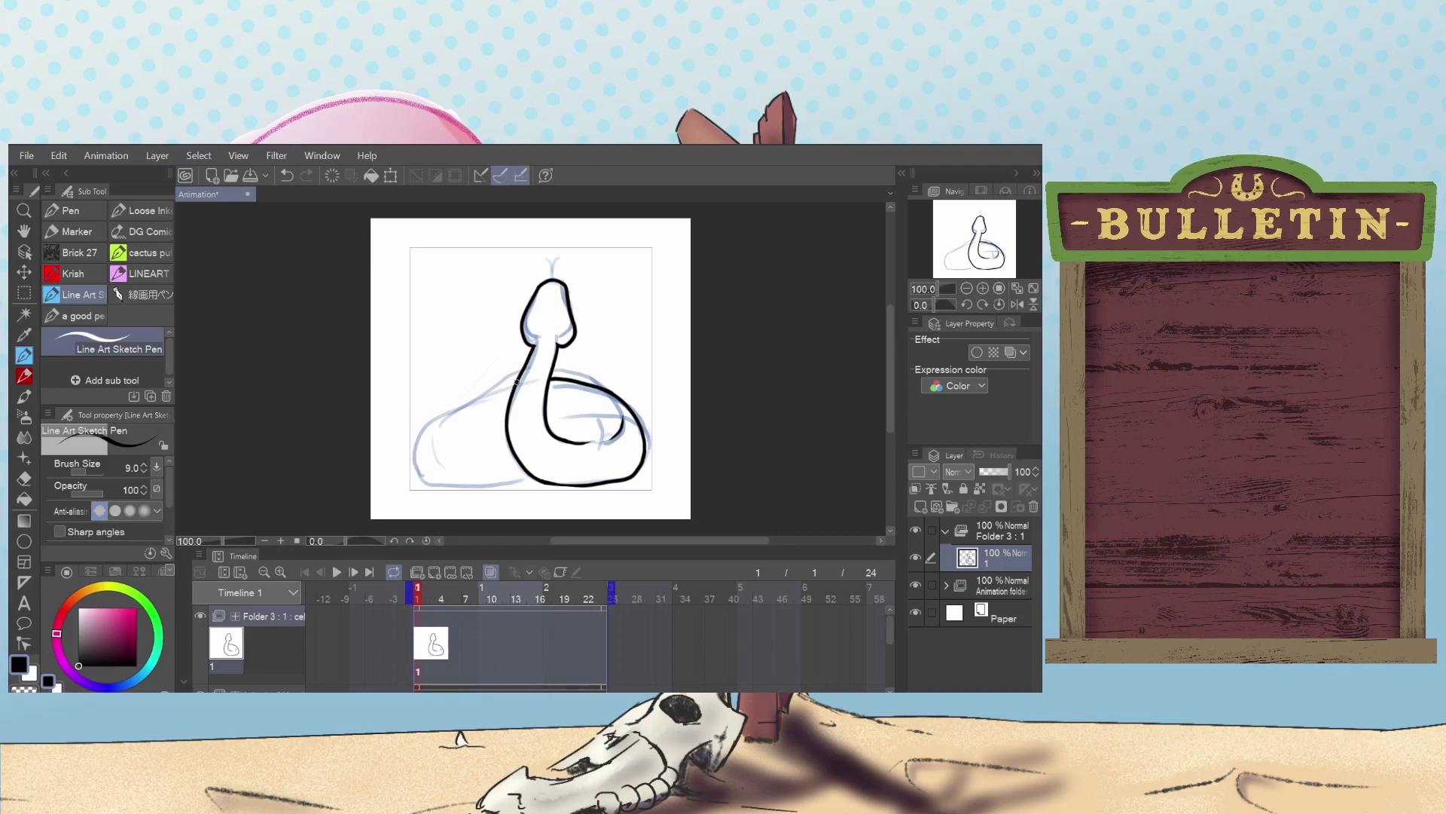
pyautogui.moveTo(515, 381)
pyautogui.mouseDown()
pyautogui.moveTo(439, 418)
pyautogui.moveTo(414, 460)
pyautogui.moveTo(445, 490)
pyautogui.moveTo(525, 477)
pyautogui.mouseUp()
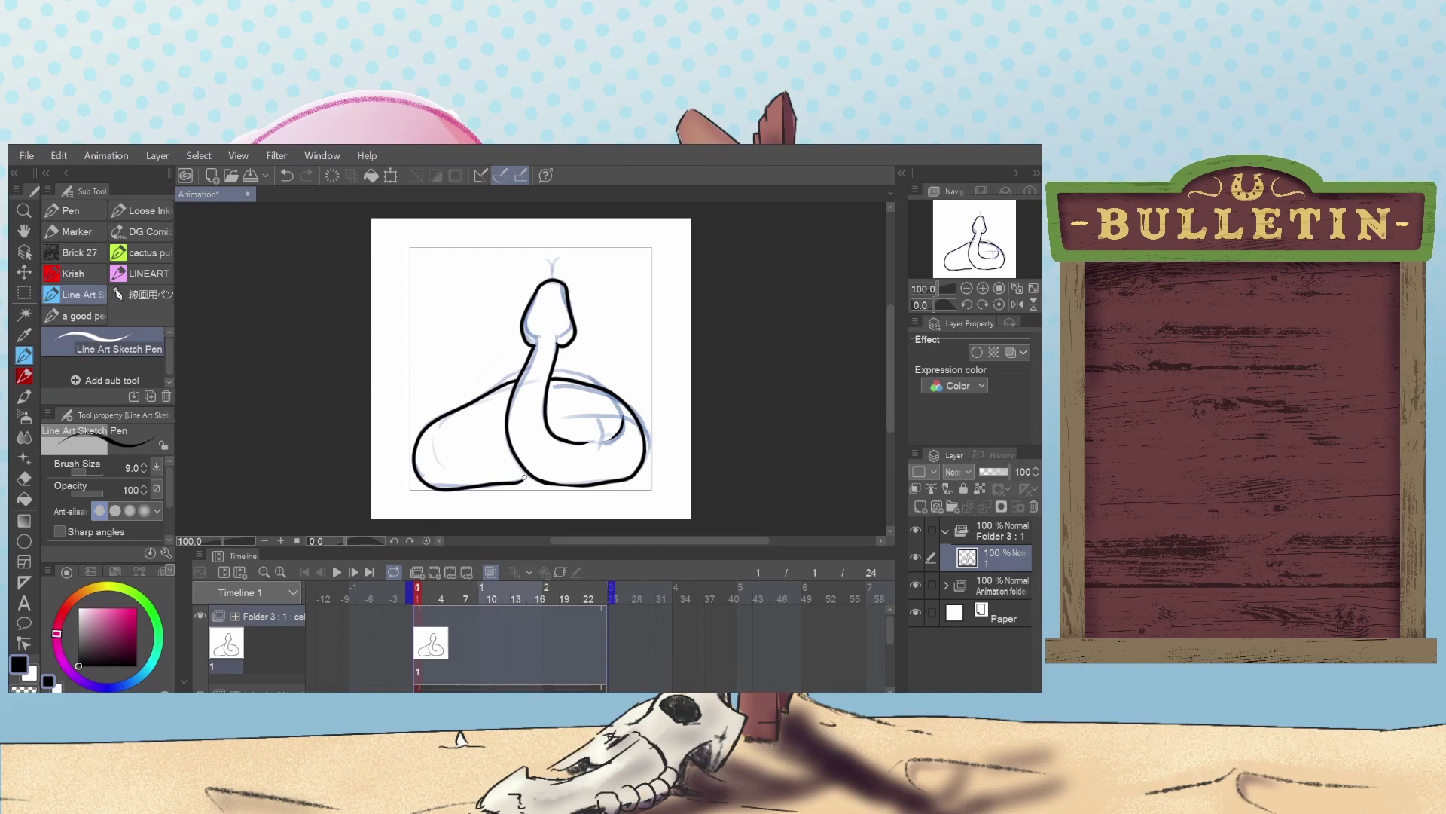
pyautogui.hotkey('ctrl', 'z')
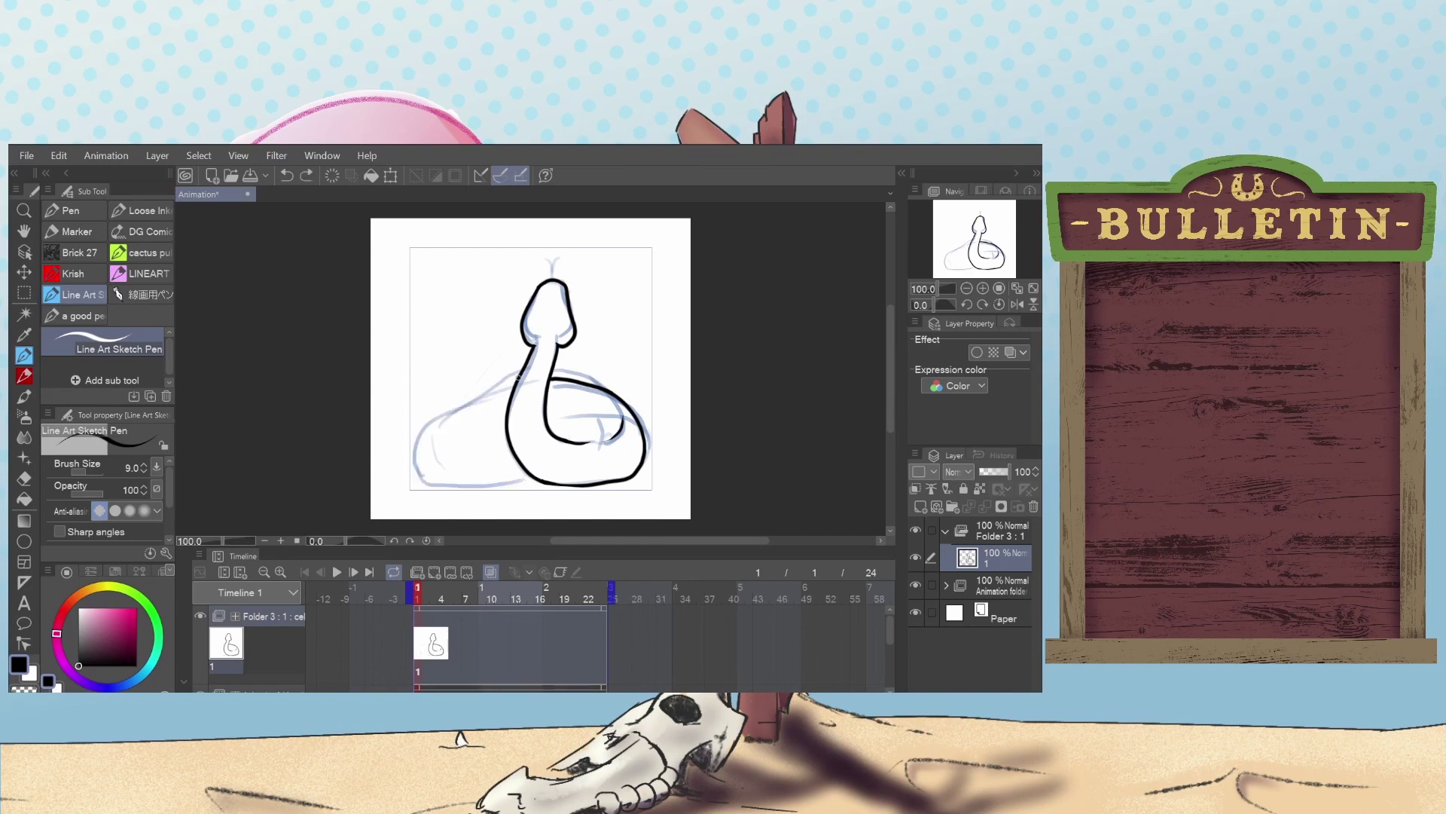
pyautogui.moveTo(518, 377)
pyautogui.mouseDown()
pyautogui.moveTo(425, 430)
pyautogui.moveTo(421, 467)
pyautogui.moveTo(451, 483)
pyautogui.moveTo(527, 476)
pyautogui.mouseUp()
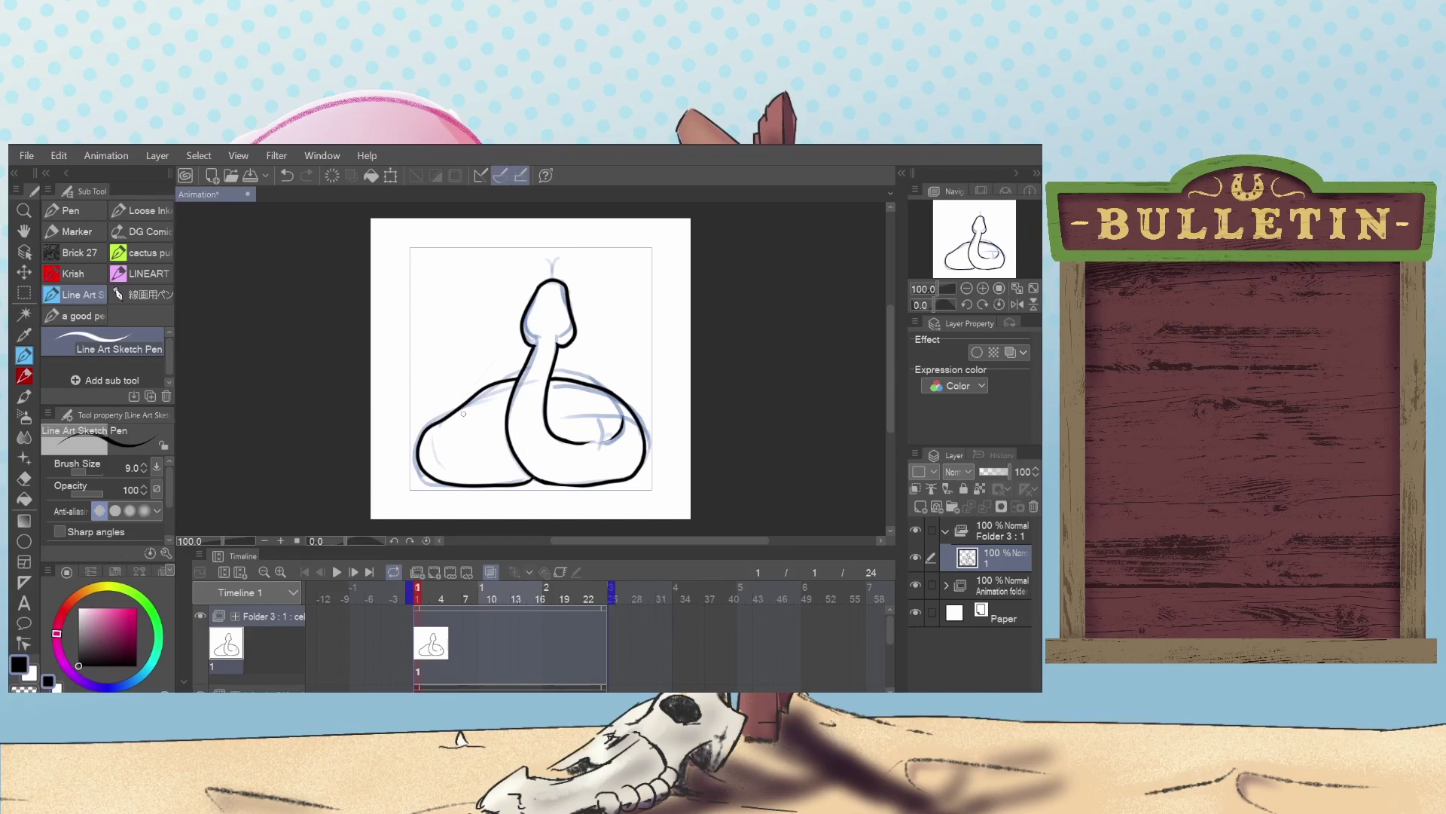
# Ink the short fold lines inside the left coil and beside the base of the neck.
pyautogui.moveTo(463, 414); pyautogui.dragTo(500, 416)
pyautogui.hotkey('ctrl', 'z')
pyautogui.moveTo(578, 442)
pyautogui.mouseDown()
pyautogui.moveTo(585, 433)
pyautogui.moveTo(546, 414)
pyautogui.mouseUp()
pyautogui.hotkey('ctrl', 'z')
pyautogui.moveTo(547, 414); pyautogui.dragTo(579, 432)
pyautogui.hotkey('ctrl', 'z')
pyautogui.moveTo(548, 416); pyautogui.dragTo(572, 443)
pyautogui.click(24, 478)
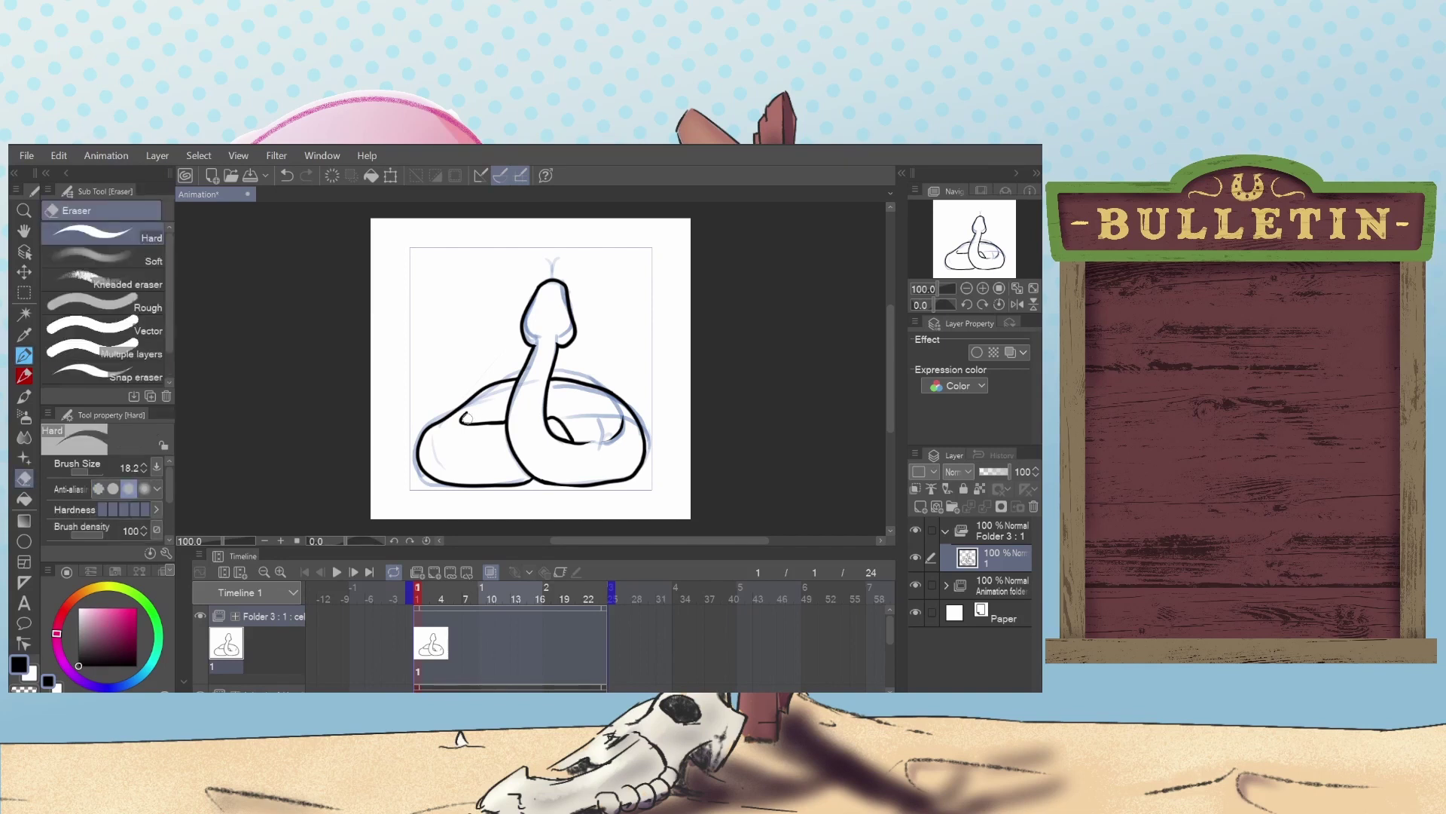
pyautogui.hotkey('ctrl', 'z')
pyautogui.hotkey('ctrl', 'y')
# Ink the small curved marks on the snake's head and the forked tongue above it.
pyautogui.click(24, 356)
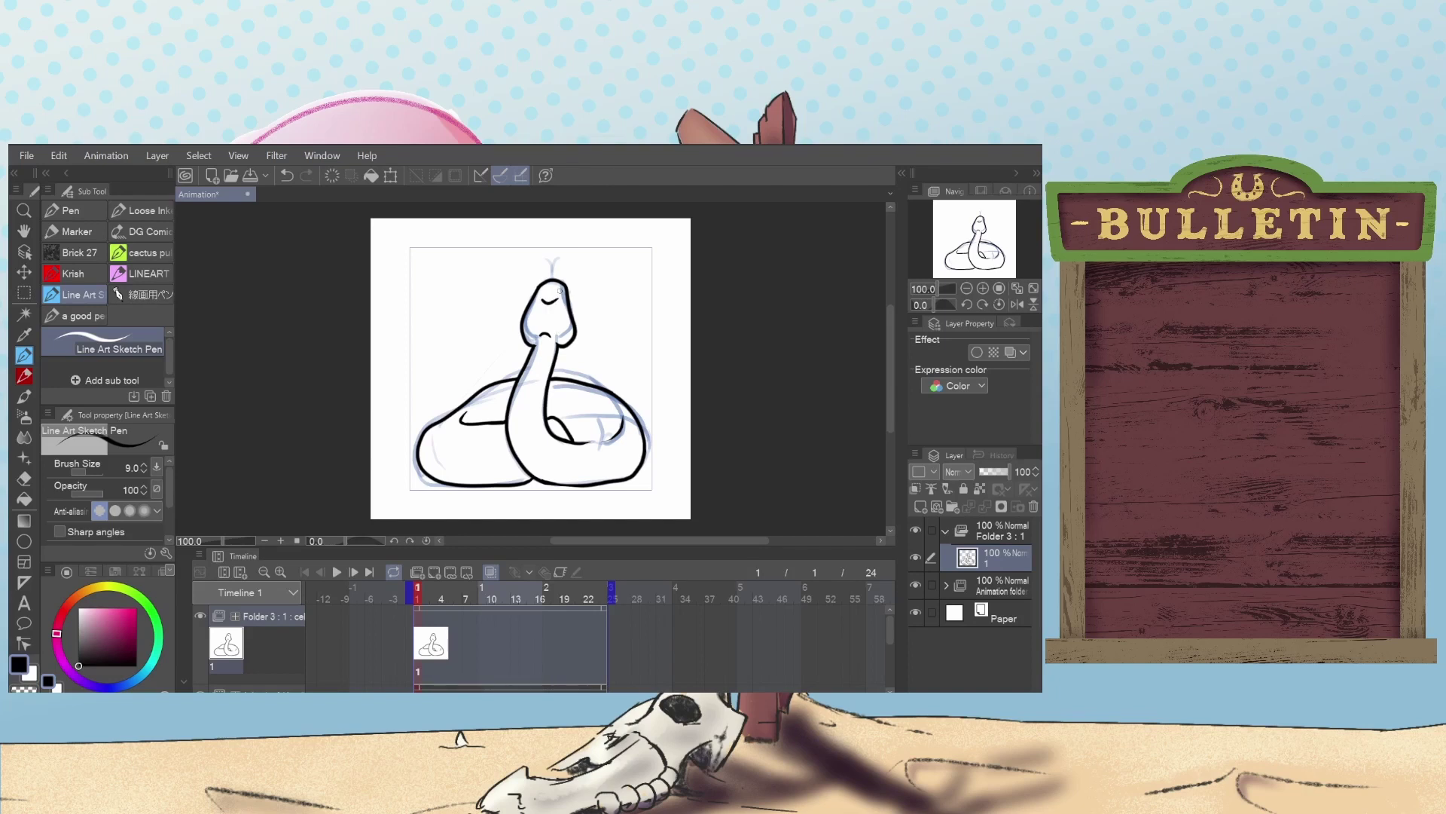
pyautogui.hotkey('ctrl', 'z')
pyautogui.moveTo(539, 300); pyautogui.dragTo(558, 299)
pyautogui.moveTo(548, 280); pyautogui.dragTo(554, 259)
pyautogui.moveTo(558, 260)
pyautogui.mouseDown()
pyautogui.moveTo(552, 275)
pyautogui.moveTo(562, 265)
pyautogui.mouseUp()
# Duplicate the inked snake cel and assign the copy, cel 2, to frame 13.
pyautogui.click(515, 589)
pyautogui.hotkey('ctrl', 'shift', 'n')
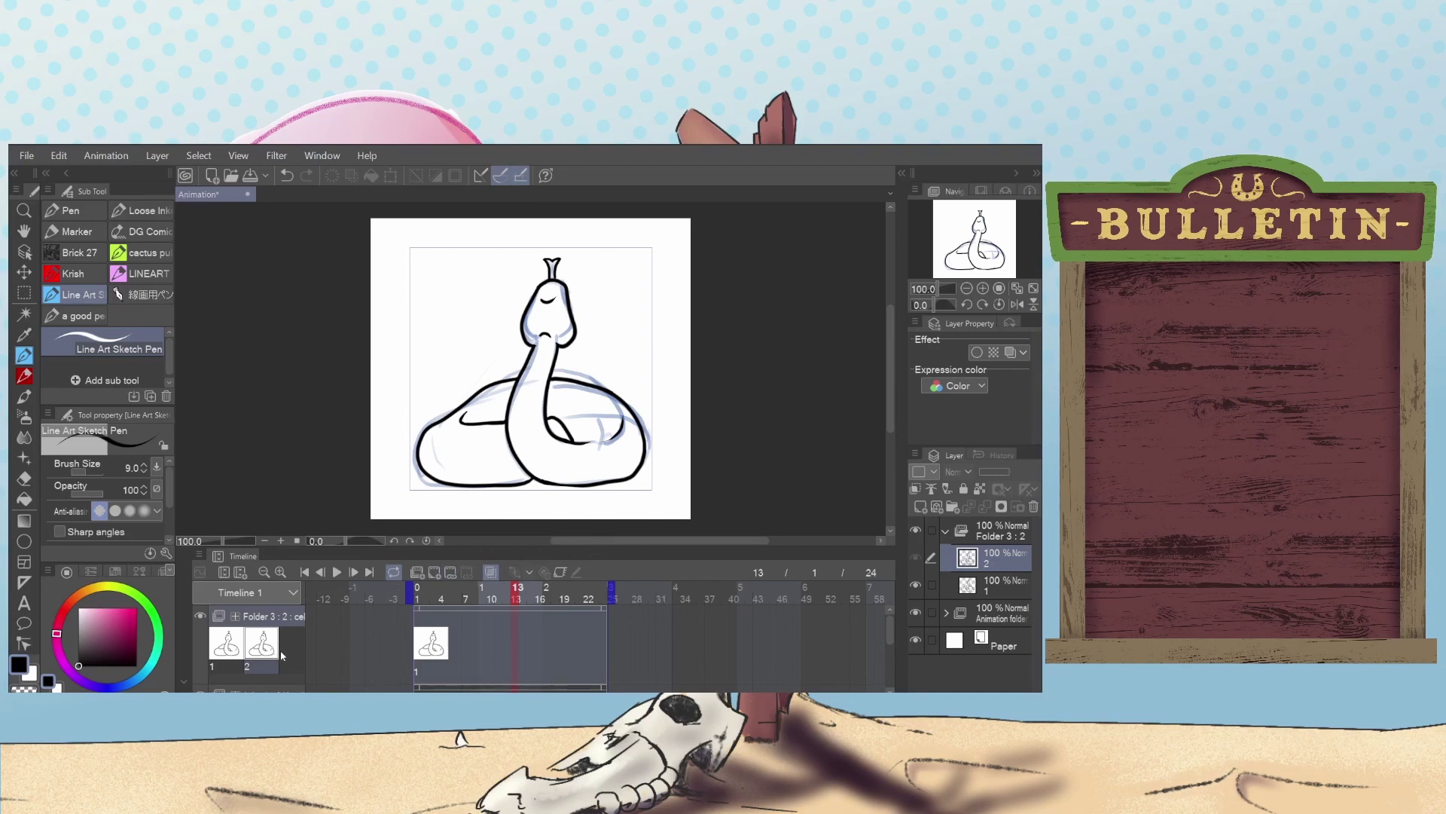
pyautogui.click(491, 574)
pyautogui.click(431, 370)
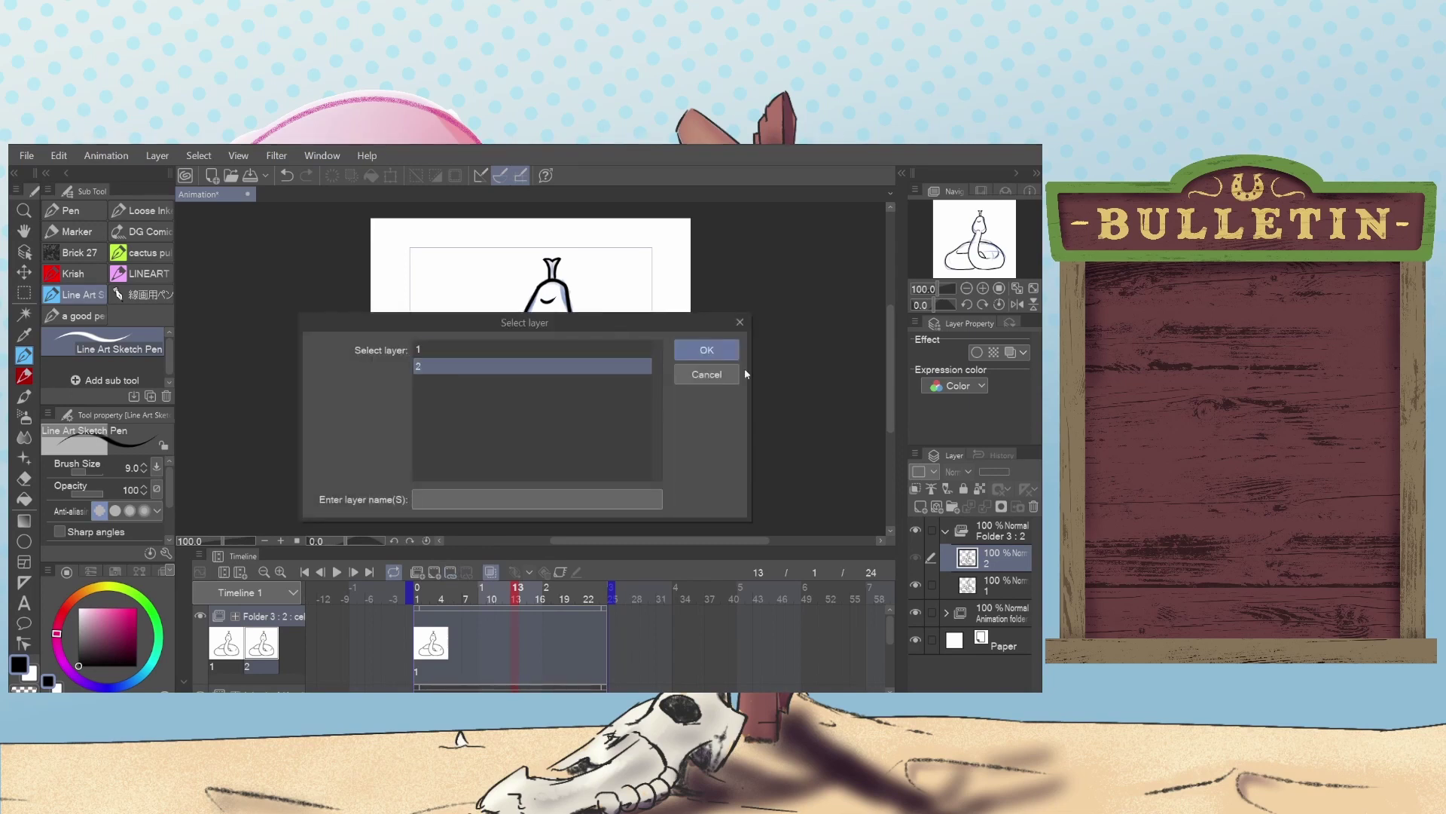
pyautogui.click(706, 350)
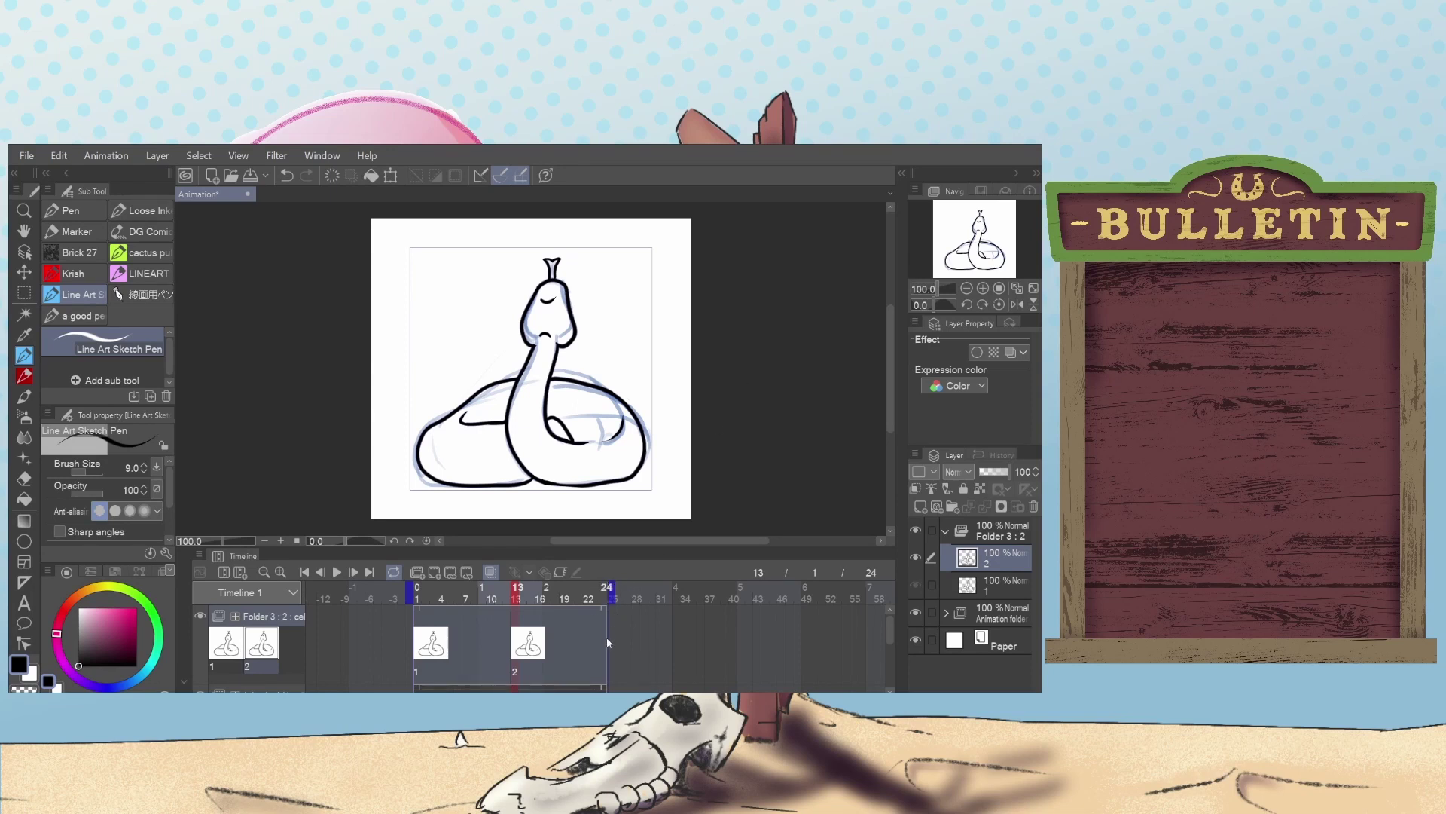
# Make another copy of the inked snake cel and assign it to frame 24.
pyautogui.click(607, 589)
pyautogui.hotkey('shift', 'alt', 'n')
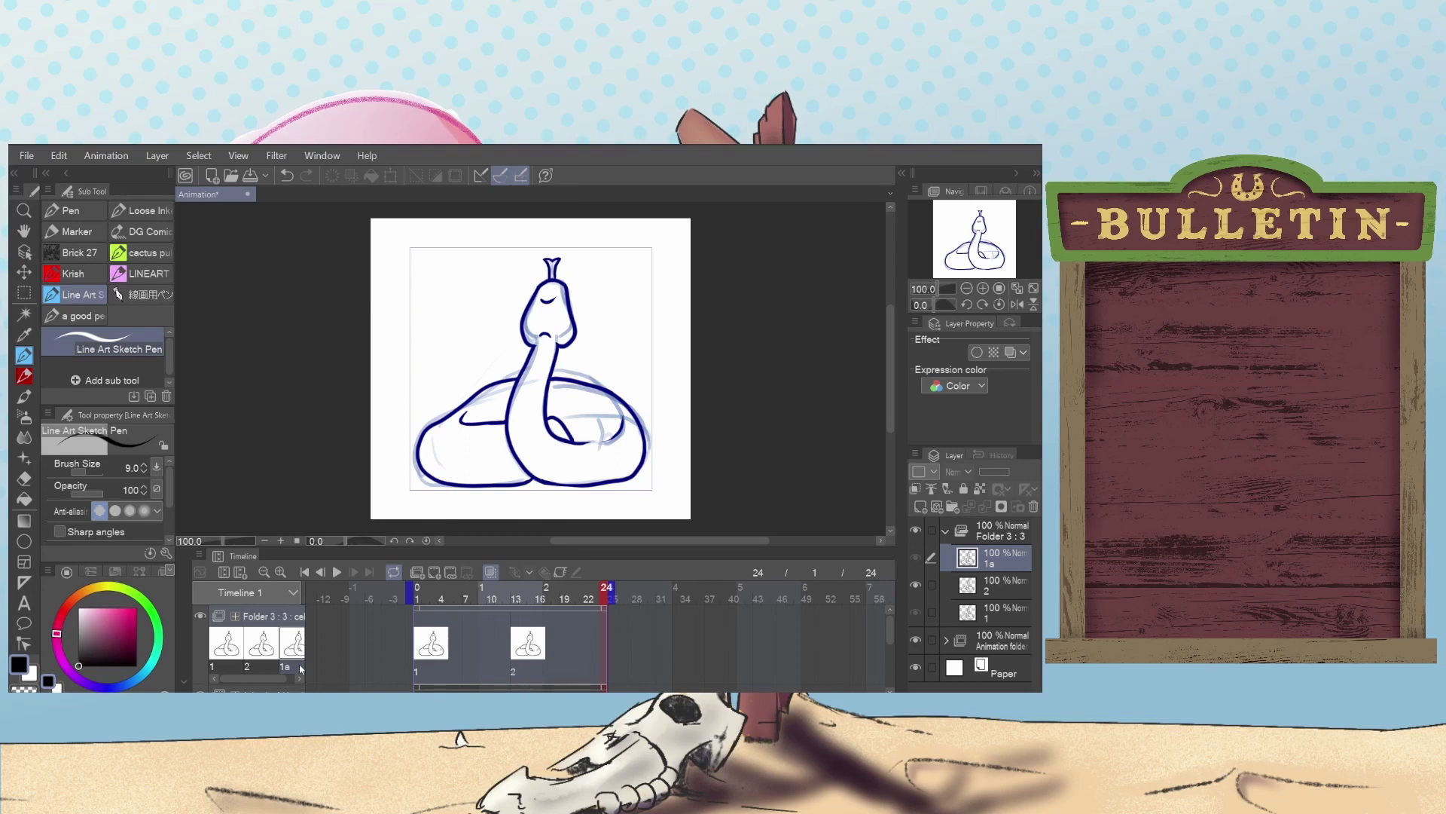
pyautogui.click(450, 573)
pyautogui.click(451, 369)
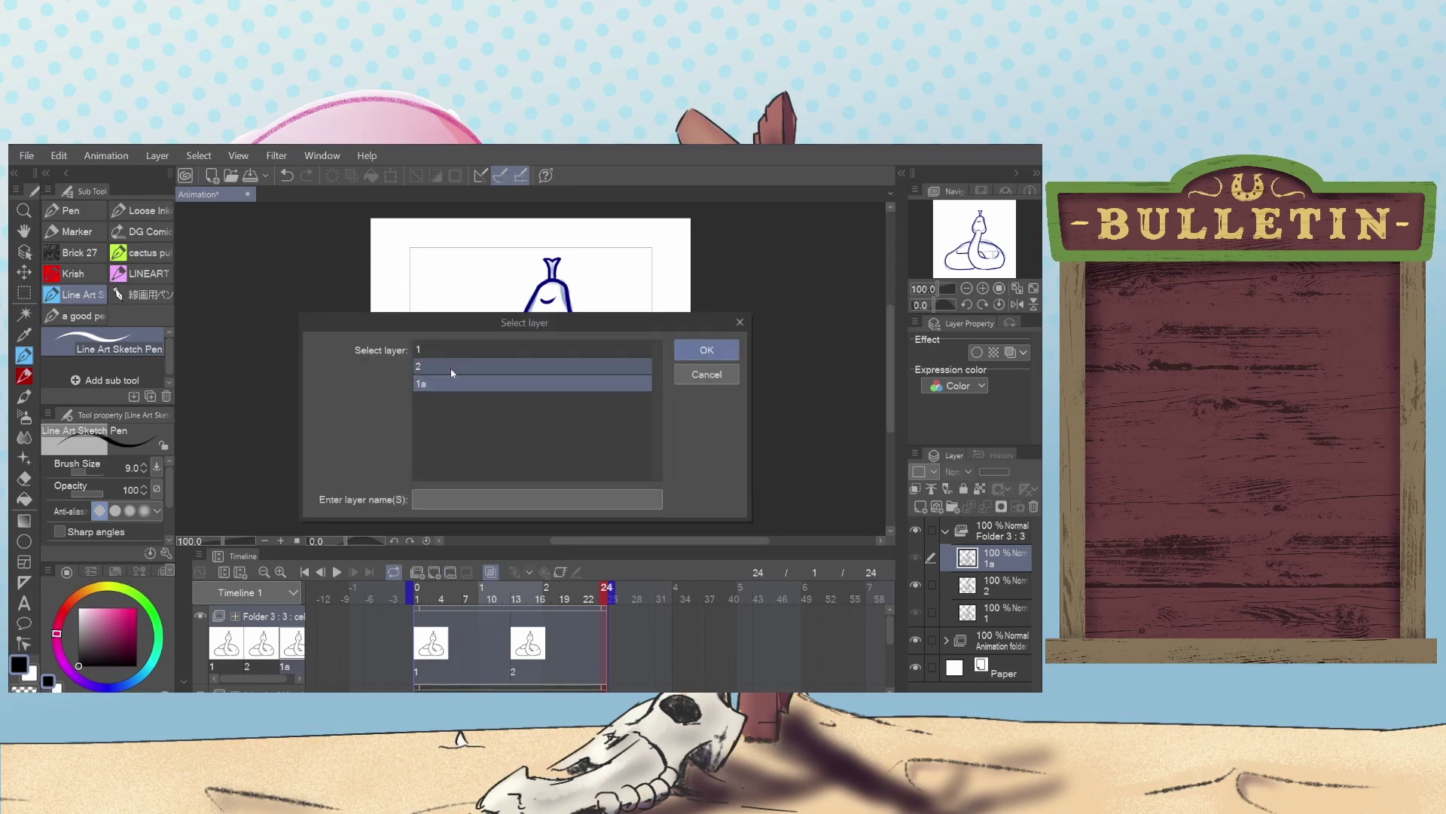
pyautogui.click(725, 350)
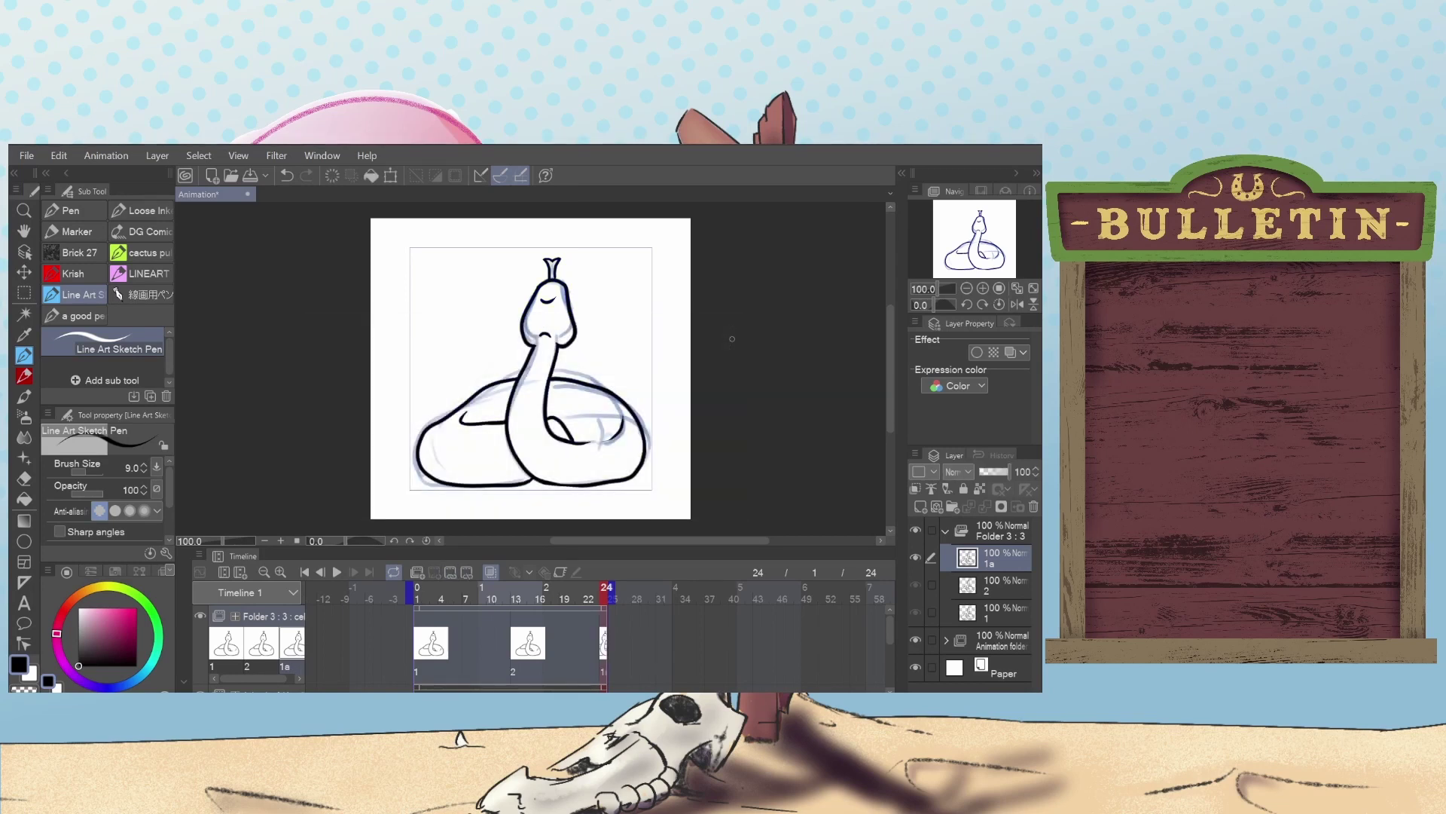
# Add a new animation cel at frame 6 and ink the two neck lines of the left-leaning snake pose.
pyautogui.click(458, 599)
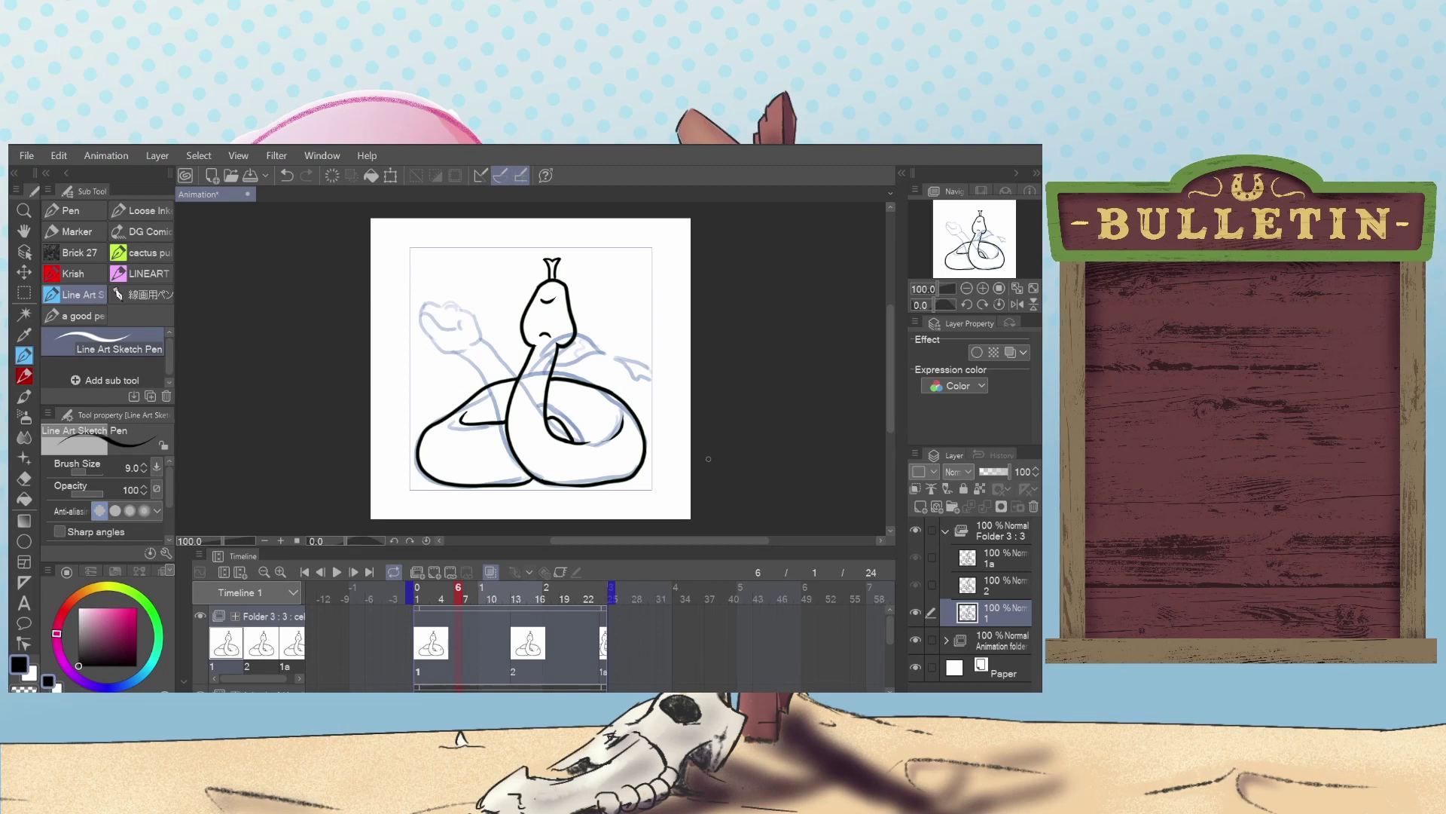
pyautogui.click(437, 572)
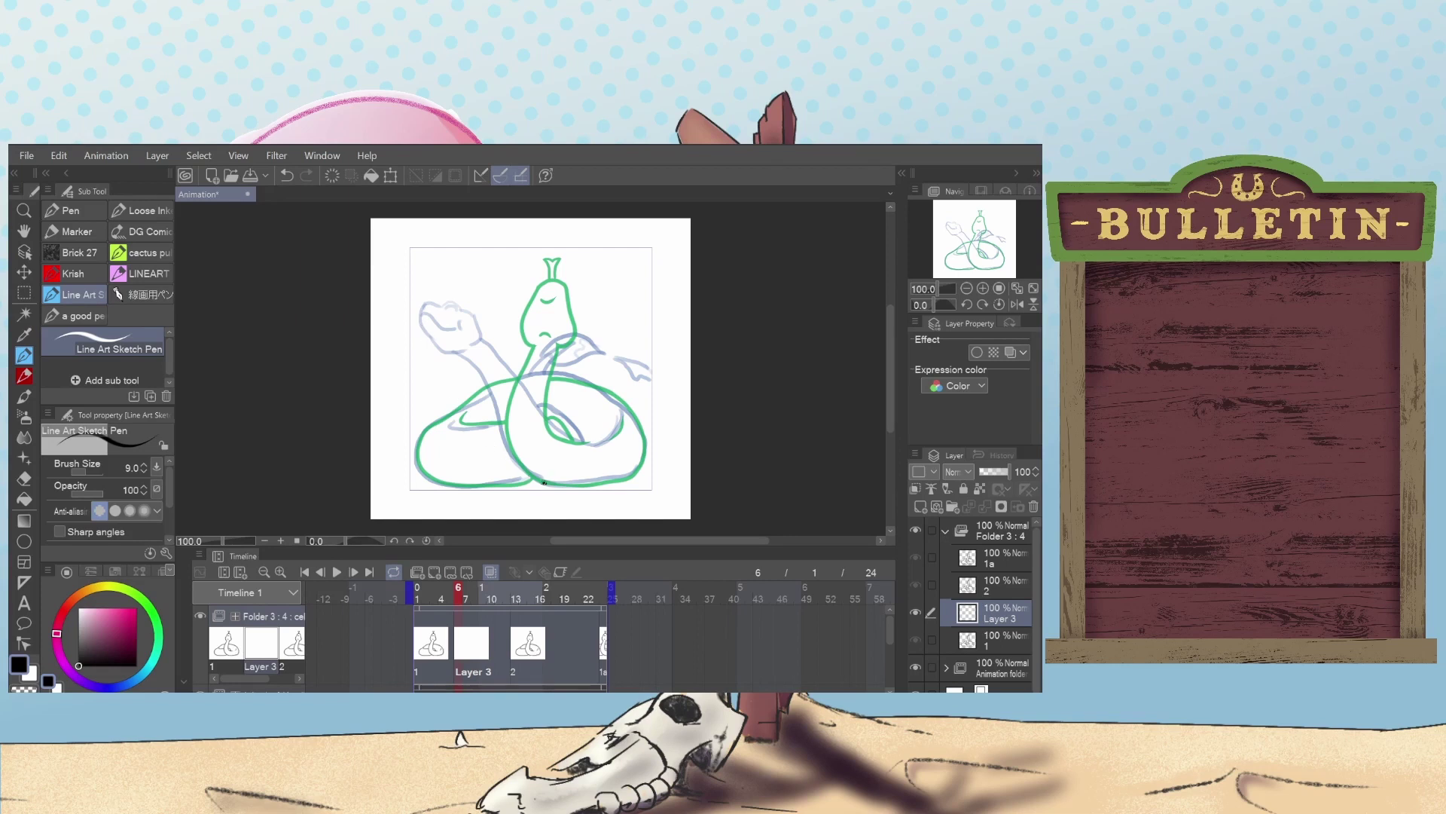
pyautogui.moveTo(544, 482); pyautogui.dragTo(455, 350)
pyautogui.moveTo(596, 445)
pyautogui.mouseDown()
pyautogui.moveTo(534, 412)
pyautogui.moveTo(487, 343)
pyautogui.moveTo(592, 446)
pyautogui.mouseUp()
pyautogui.hotkey('ctrl', 'z')
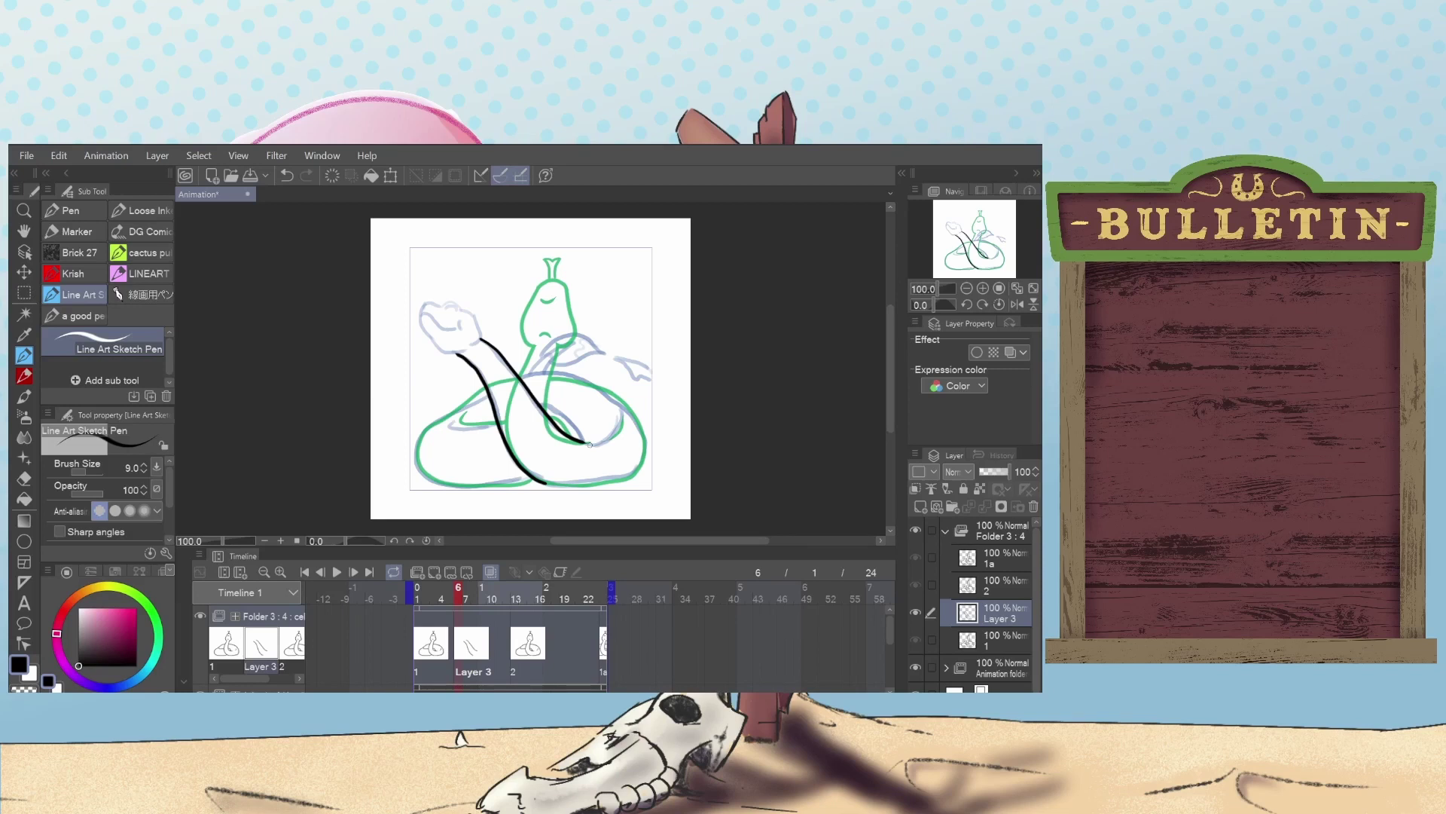
# Trim the upper ends of the leaning neck lines with the hard eraser, and return to the Line Art Sketch Pen.
pyautogui.press('e')
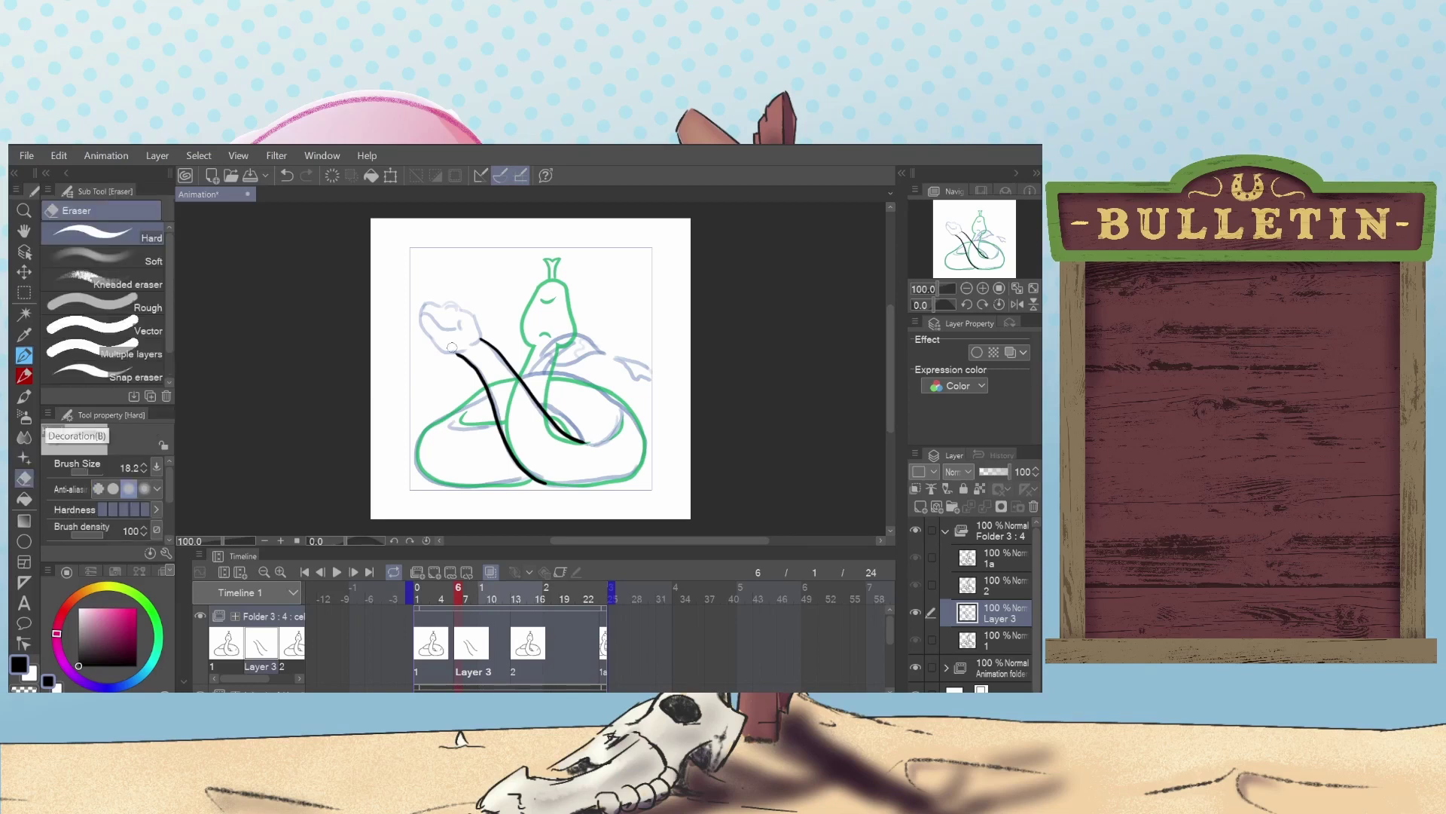
pyautogui.moveTo(449, 352); pyautogui.dragTo(482, 340)
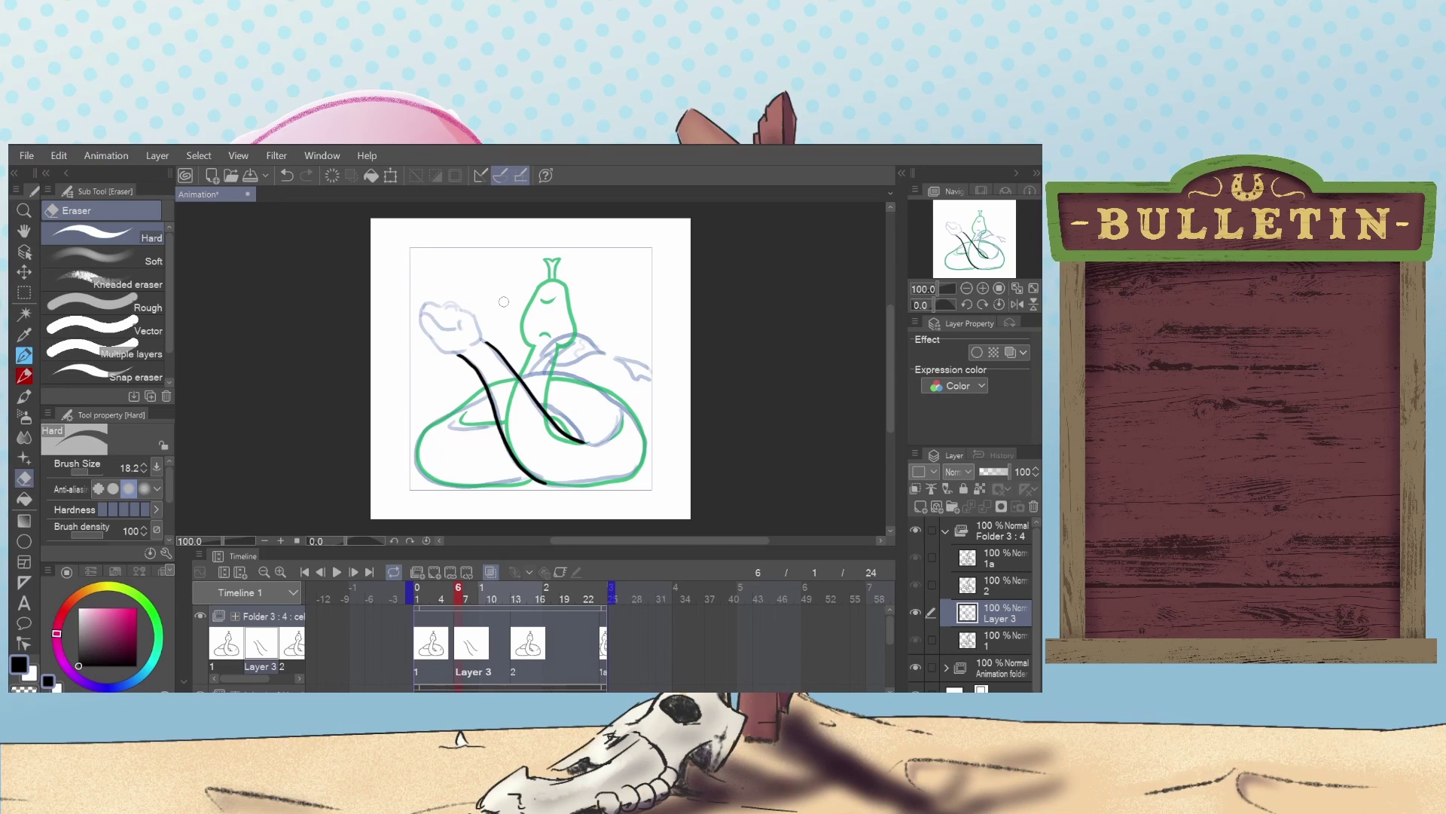
pyautogui.click(24, 355)
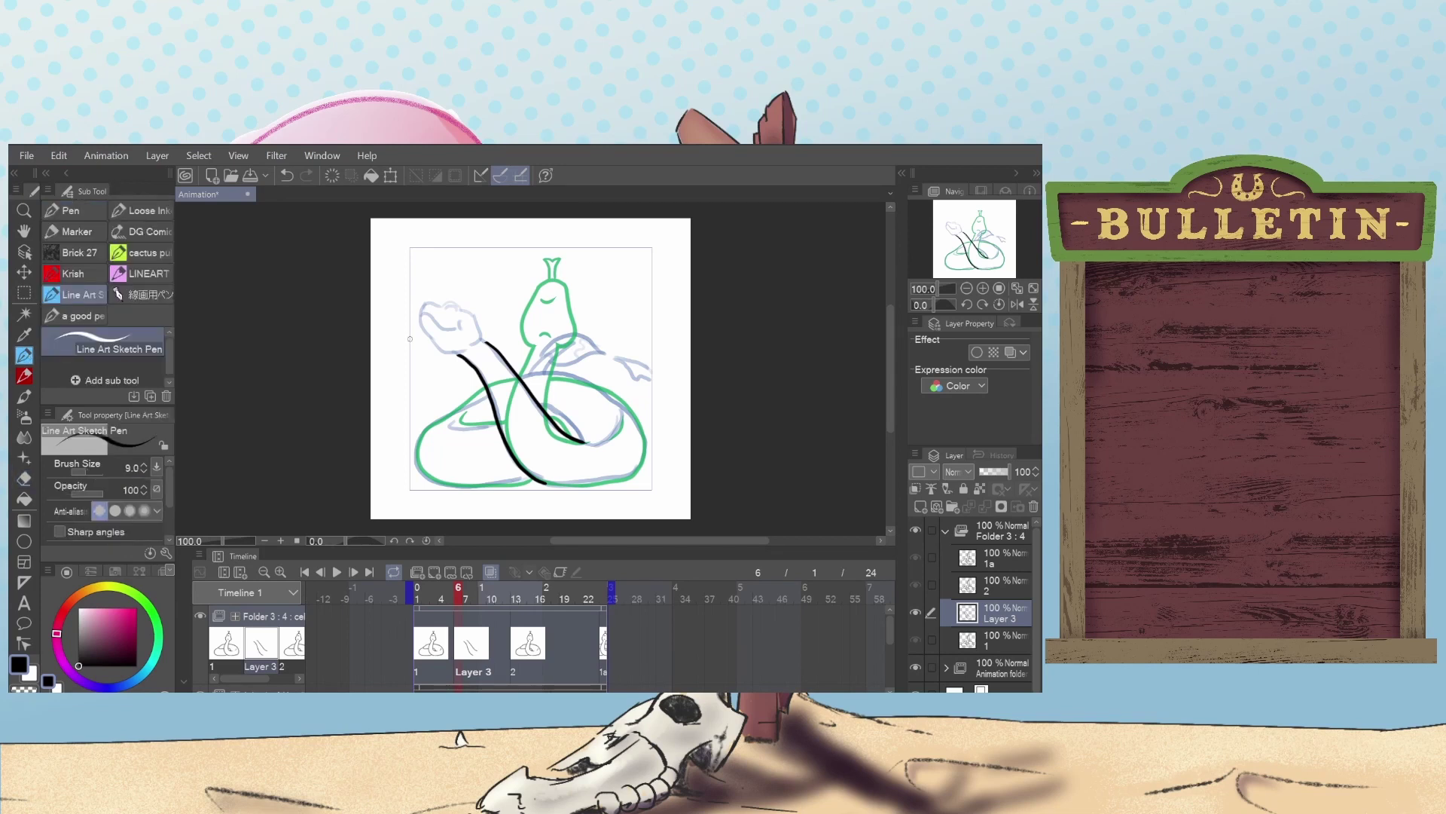
# Ink the head outline of the left-leaning snake at the top of the neck lines, following the rough sketch.
pyautogui.moveTo(461, 354)
pyautogui.mouseDown()
pyautogui.moveTo(436, 351)
pyautogui.moveTo(420, 312)
pyautogui.mouseUp()
pyautogui.moveTo(476, 345)
pyautogui.mouseDown()
pyautogui.moveTo(486, 322)
pyautogui.moveTo(461, 303)
pyautogui.mouseUp()
pyautogui.moveTo(463, 306)
pyautogui.mouseDown()
pyautogui.moveTo(422, 298)
pyautogui.moveTo(418, 319)
pyautogui.moveTo(427, 298)
pyautogui.moveTo(456, 302)
pyautogui.mouseUp()
pyautogui.hotkey('ctrl', 'z')
pyautogui.hotkey('ctrl', 'z')
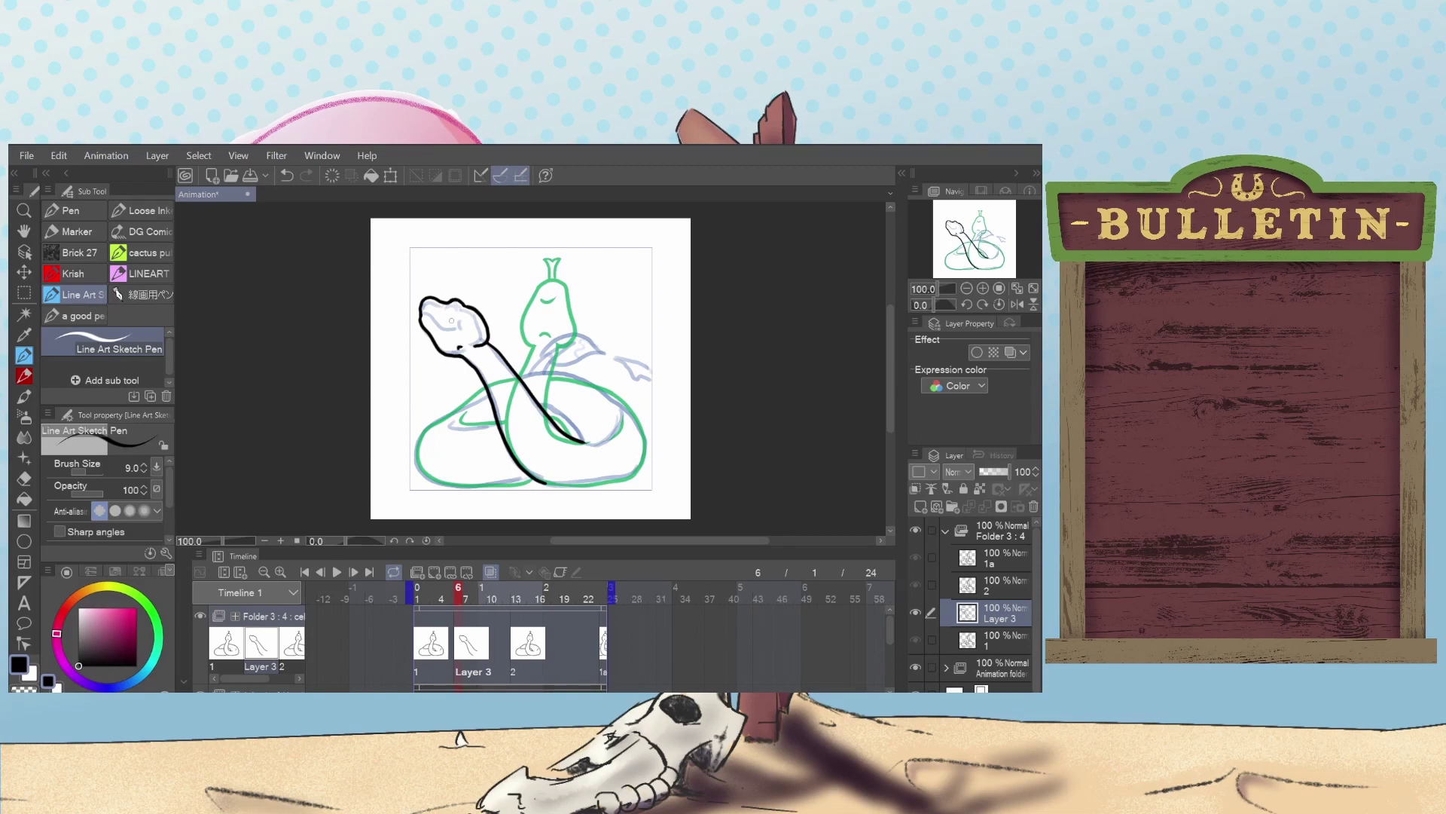
pyautogui.hotkey('ctrl', 'z')
# Ink the snout and facial details on the left-leaning snake's head.
pyautogui.moveTo(458, 320)
pyautogui.mouseDown()
pyautogui.moveTo(439, 325)
pyautogui.moveTo(422, 303)
pyautogui.mouseUp()
pyautogui.hotkey('ctrl', 'z')
pyautogui.click(449, 306)
pyautogui.hotkey('ctrl', 'z')
pyautogui.moveTo(453, 303); pyautogui.dragTo(460, 311)
pyautogui.moveTo(543, 483)
pyautogui.mouseDown()
pyautogui.moveTo(628, 484)
pyautogui.moveTo(646, 465)
pyautogui.moveTo(639, 432)
pyautogui.moveTo(595, 385)
pyautogui.mouseUp()
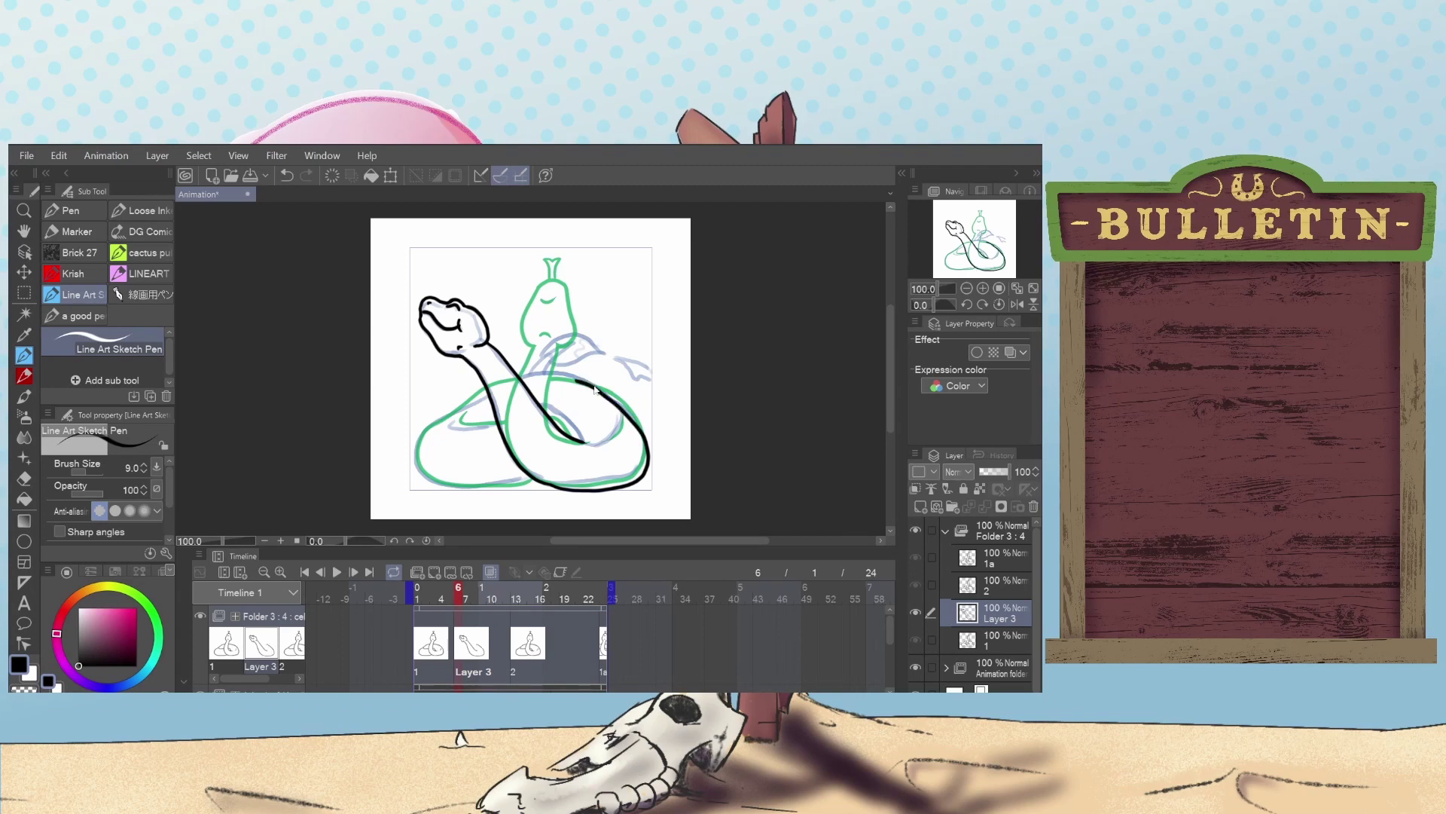
pyautogui.hotkey('ctrl', 'z')
pyautogui.moveTo(543, 482)
pyautogui.mouseDown()
pyautogui.moveTo(600, 486)
pyautogui.moveTo(646, 453)
pyautogui.moveTo(636, 418)
pyautogui.moveTo(557, 367)
pyautogui.mouseUp()
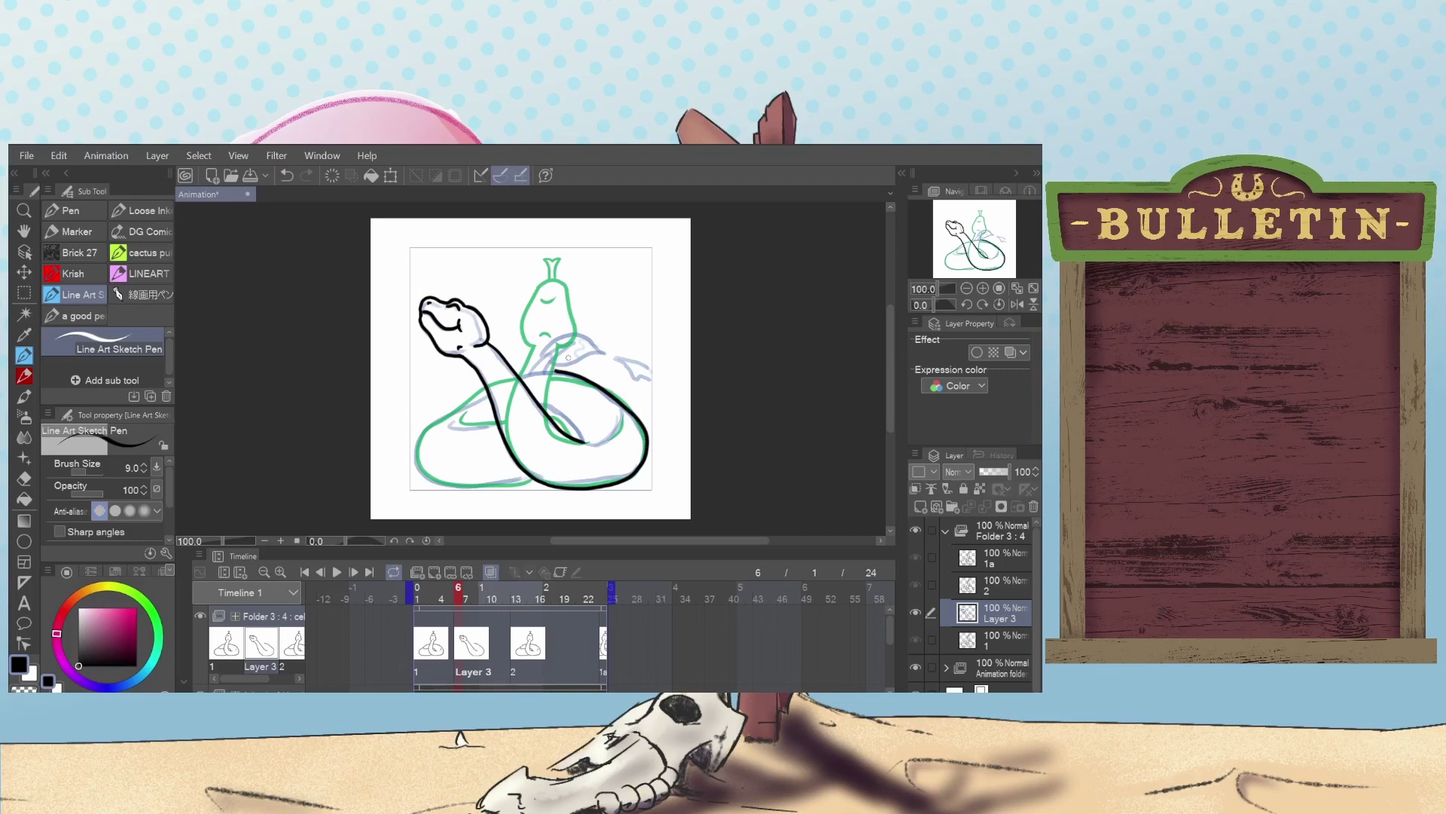
pyautogui.hotkey('ctrl', 'z')
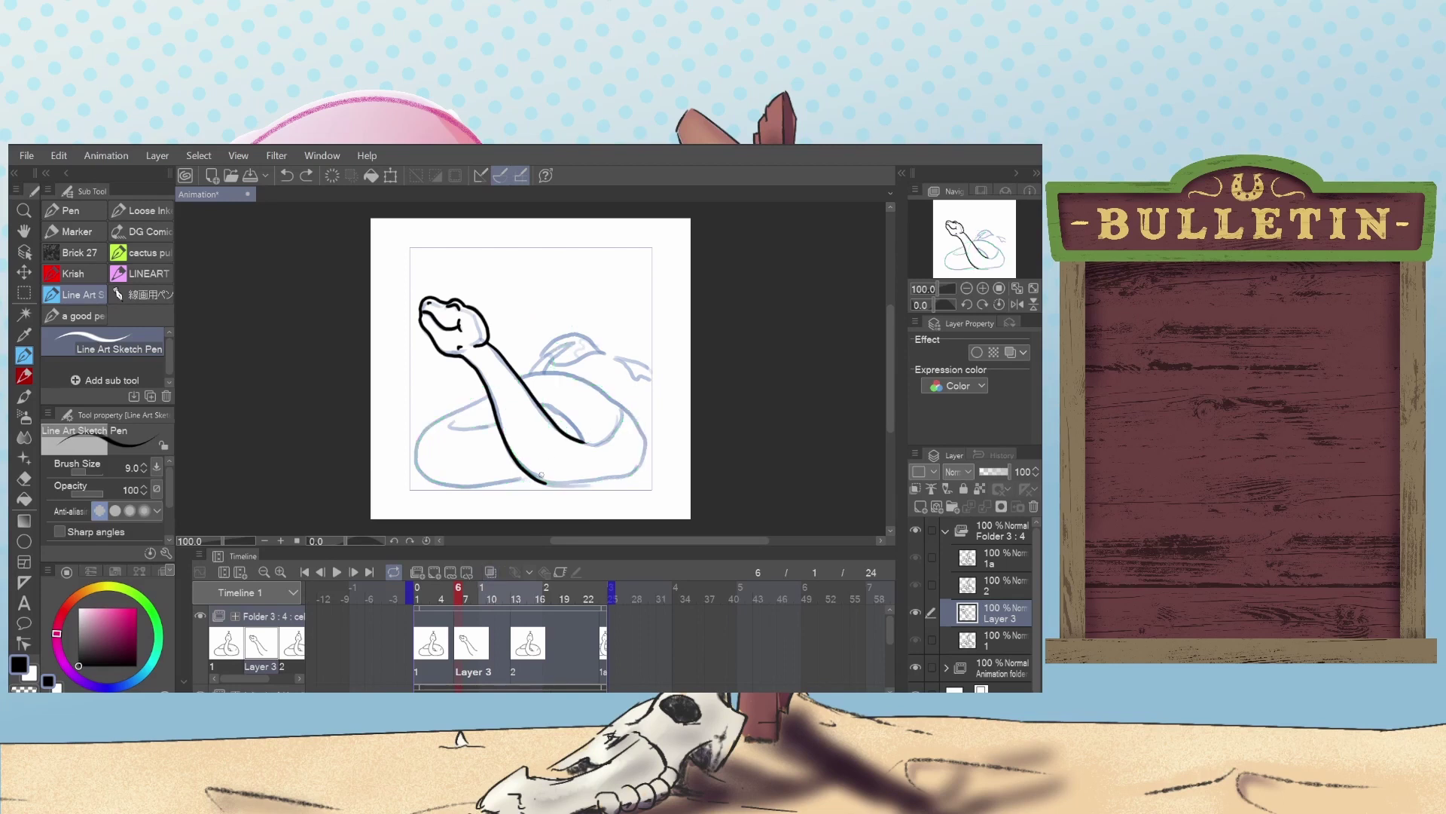
pyautogui.moveTo(542, 476)
pyautogui.mouseDown()
pyautogui.moveTo(602, 483)
pyautogui.moveTo(632, 470)
pyautogui.moveTo(639, 435)
pyautogui.mouseUp()
pyautogui.hotkey('ctrl', 'z')
pyautogui.click(496, 570)
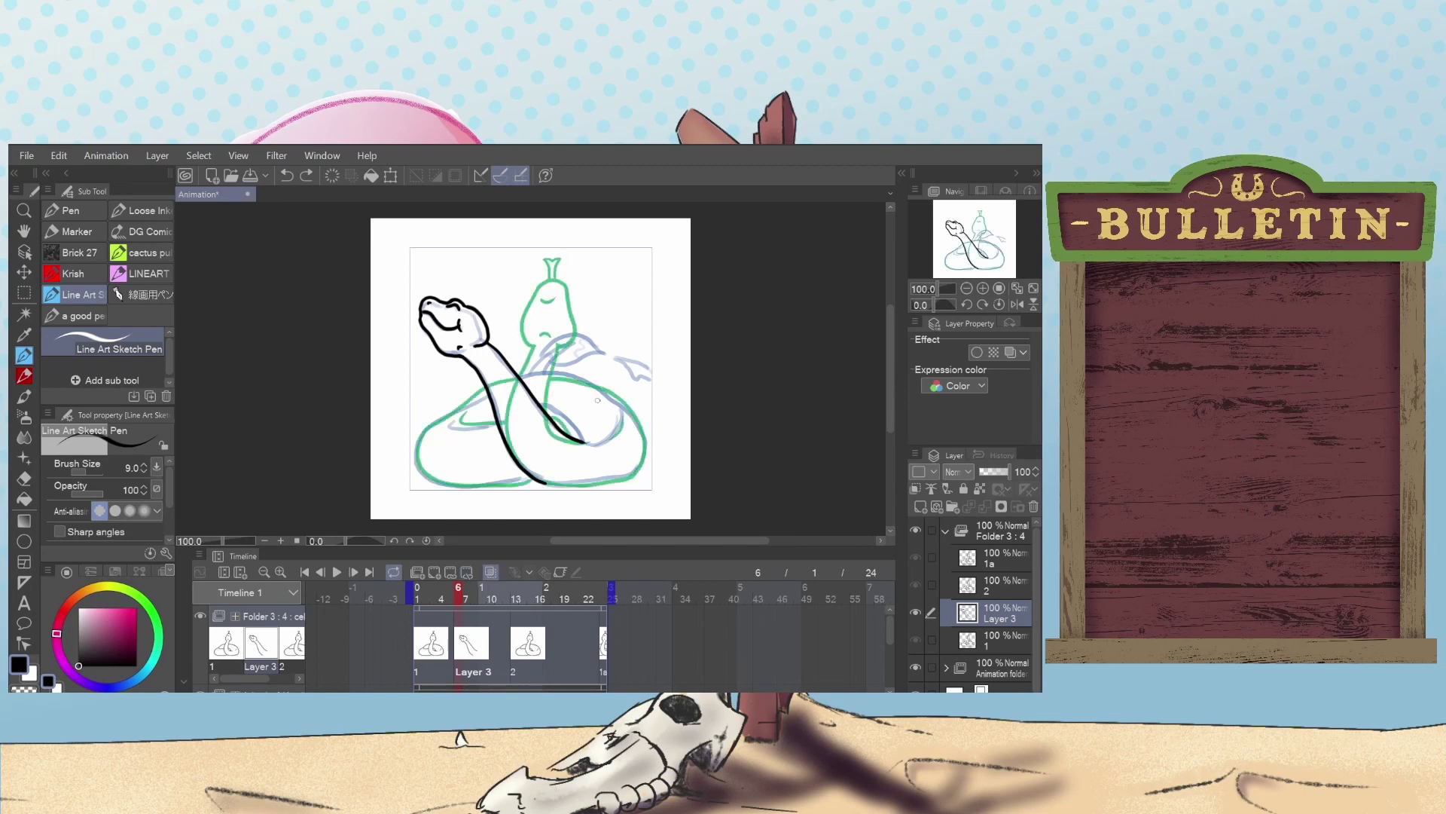
pyautogui.moveTo(544, 483); pyautogui.dragTo(548, 487)
# Hide the rough sketch folder, and ink the short crease and full outer curve of the snake's right coil.
pyautogui.click(915, 667)
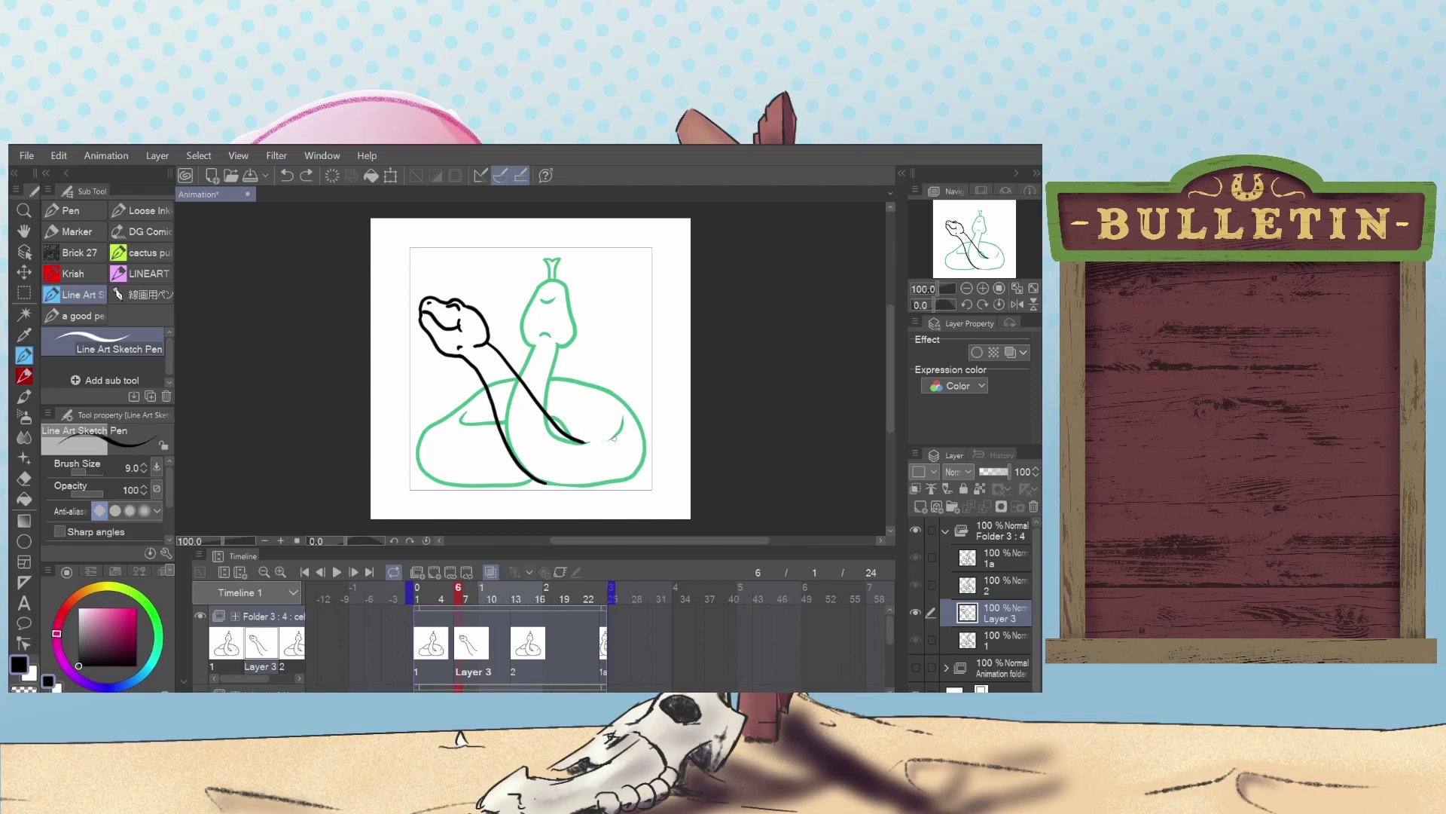
pyautogui.moveTo(607, 440); pyautogui.dragTo(621, 415)
pyautogui.moveTo(543, 482)
pyautogui.mouseDown()
pyautogui.moveTo(625, 476)
pyautogui.moveTo(640, 452)
pyautogui.mouseUp()
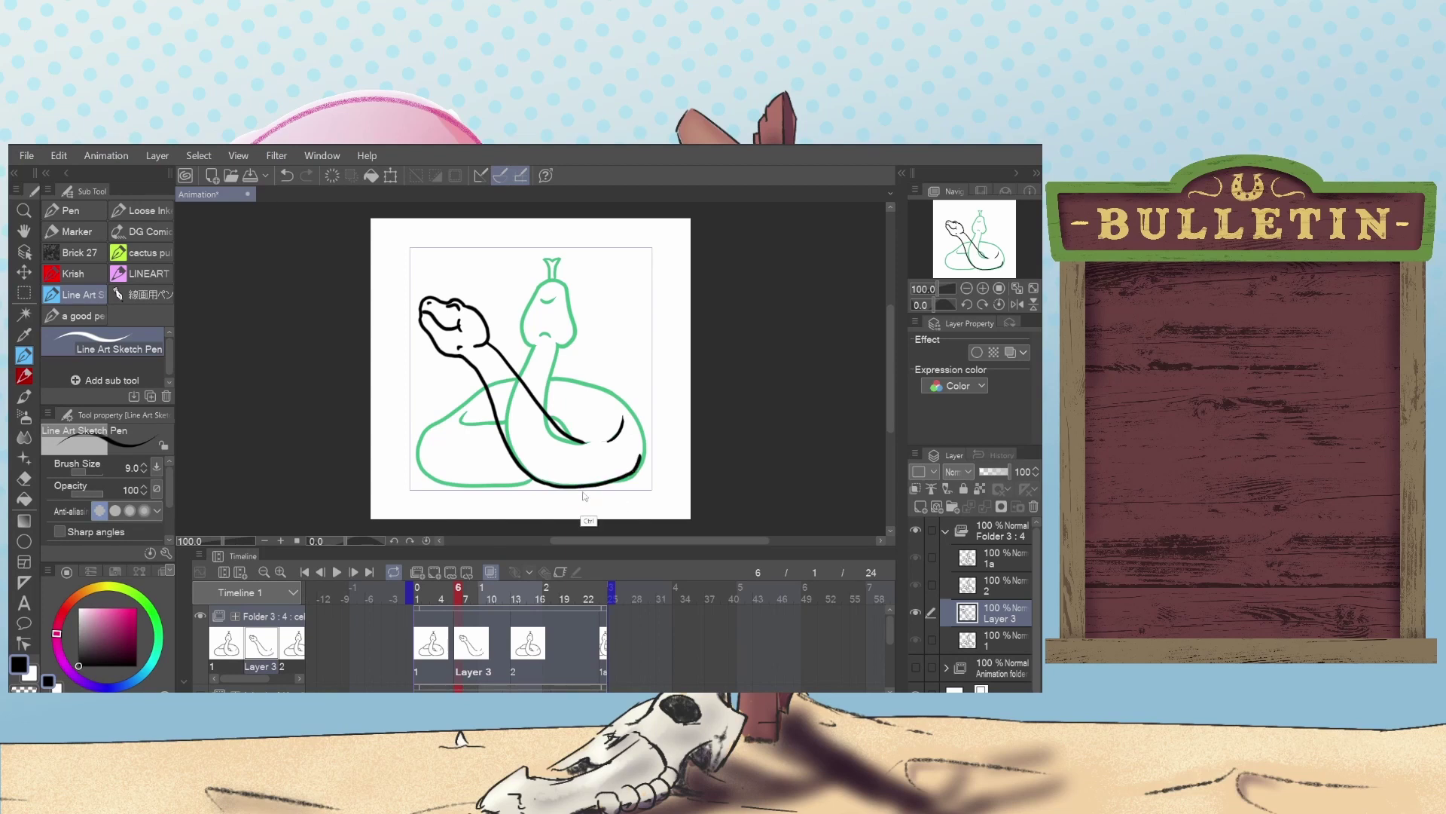
pyautogui.hotkey('ctrl', 'z')
pyautogui.moveTo(537, 485); pyautogui.dragTo(630, 482)
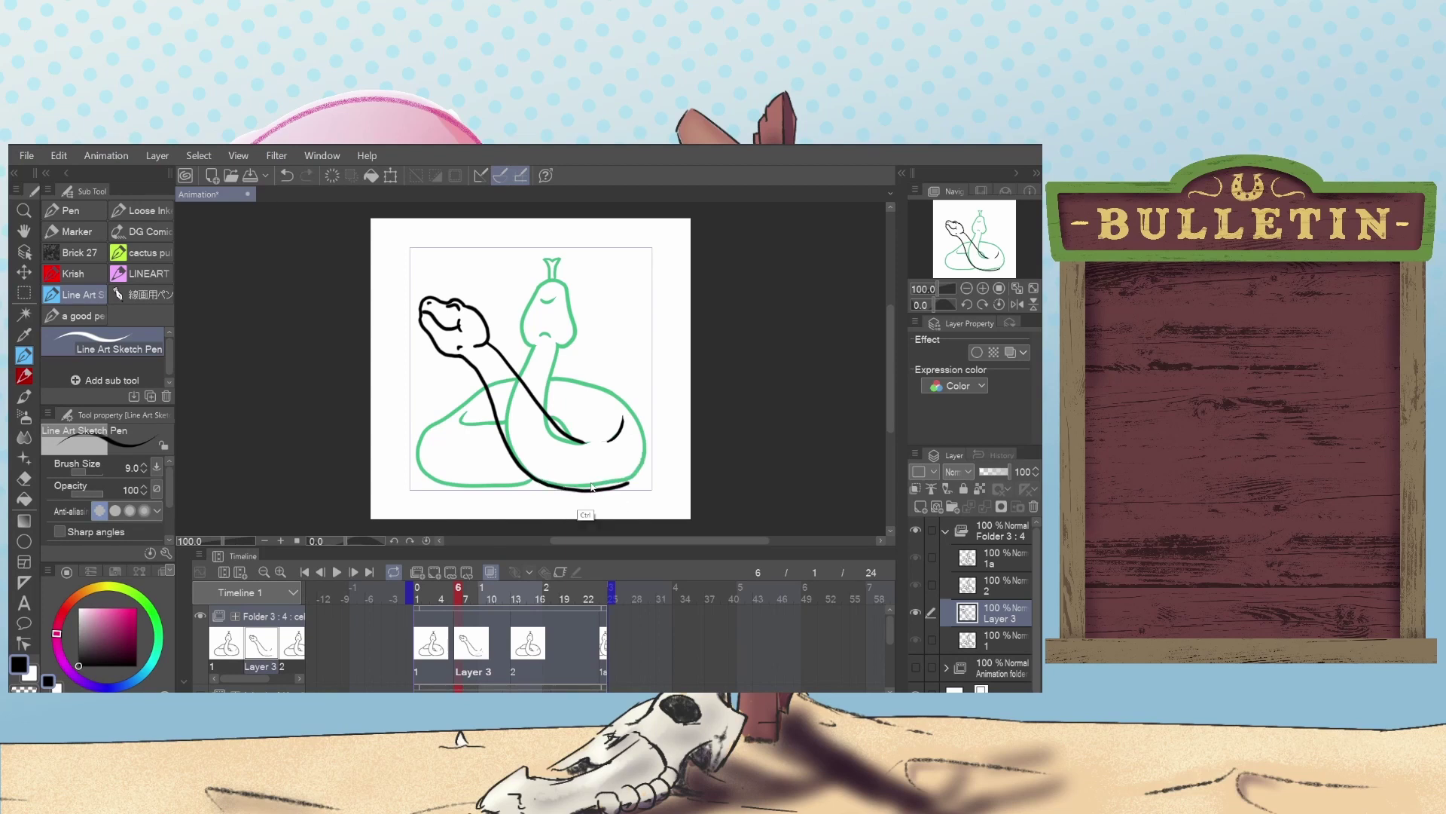
pyautogui.hotkey('ctrl', 'z')
pyautogui.moveTo(537, 480)
pyautogui.mouseDown()
pyautogui.moveTo(599, 486)
pyautogui.moveTo(640, 459)
pyautogui.moveTo(617, 400)
pyautogui.moveTo(522, 375)
pyautogui.mouseUp()
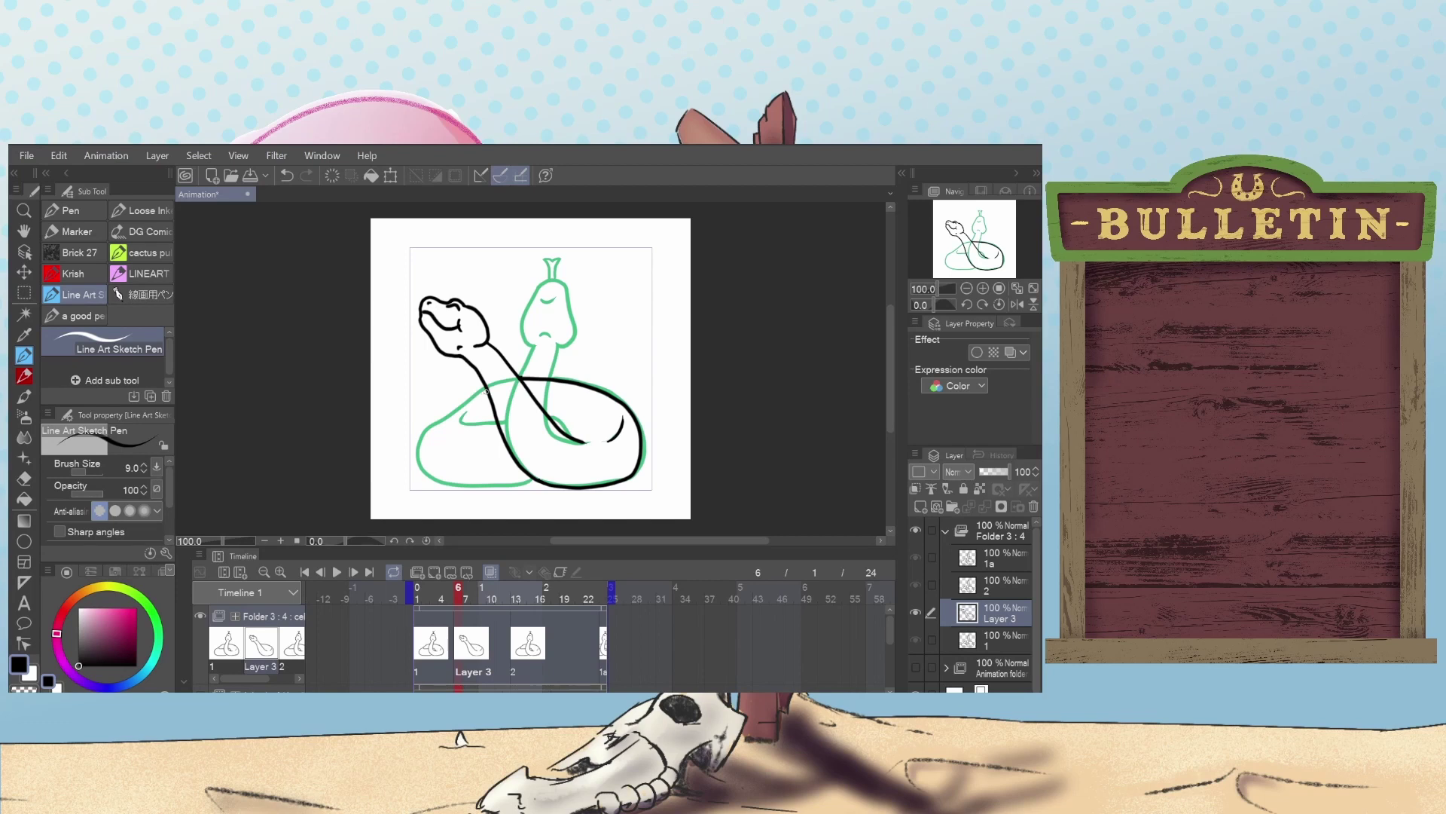
# Ink the outer curve of the left coil from the coil crossing around to the leaning neck.
pyautogui.moveTo(486, 386)
pyautogui.mouseDown()
pyautogui.moveTo(426, 433)
pyautogui.moveTo(418, 461)
pyautogui.moveTo(440, 484)
pyautogui.moveTo(504, 491)
pyautogui.moveTo(531, 475)
pyautogui.moveTo(476, 494)
pyautogui.moveTo(422, 456)
pyautogui.moveTo(429, 430)
pyautogui.moveTo(489, 389)
pyautogui.mouseUp()
pyautogui.hotkey('ctrl', 'z')
pyautogui.hotkey('ctrl', 'z')
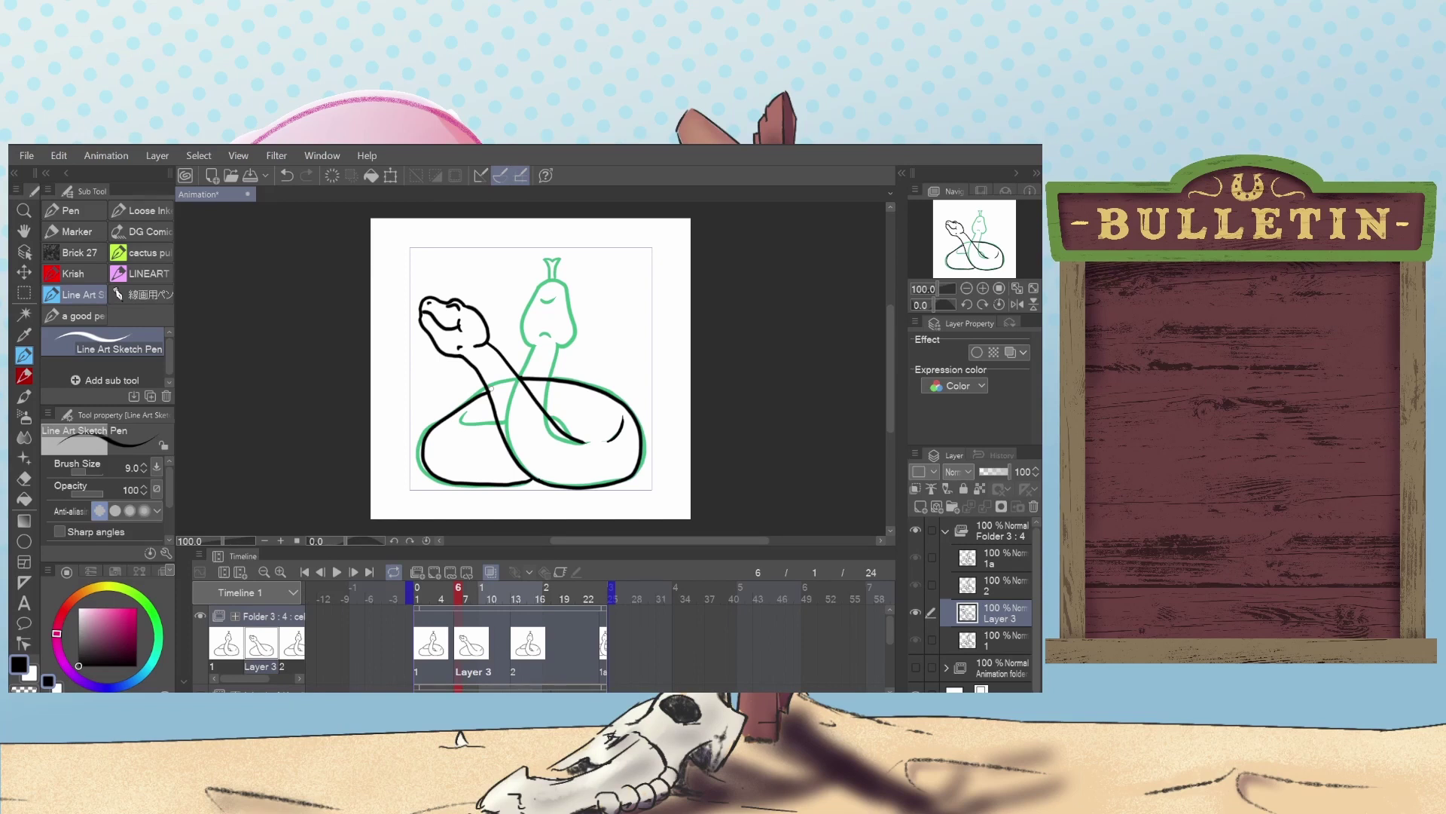
pyautogui.hotkey('ctrl', 'z')
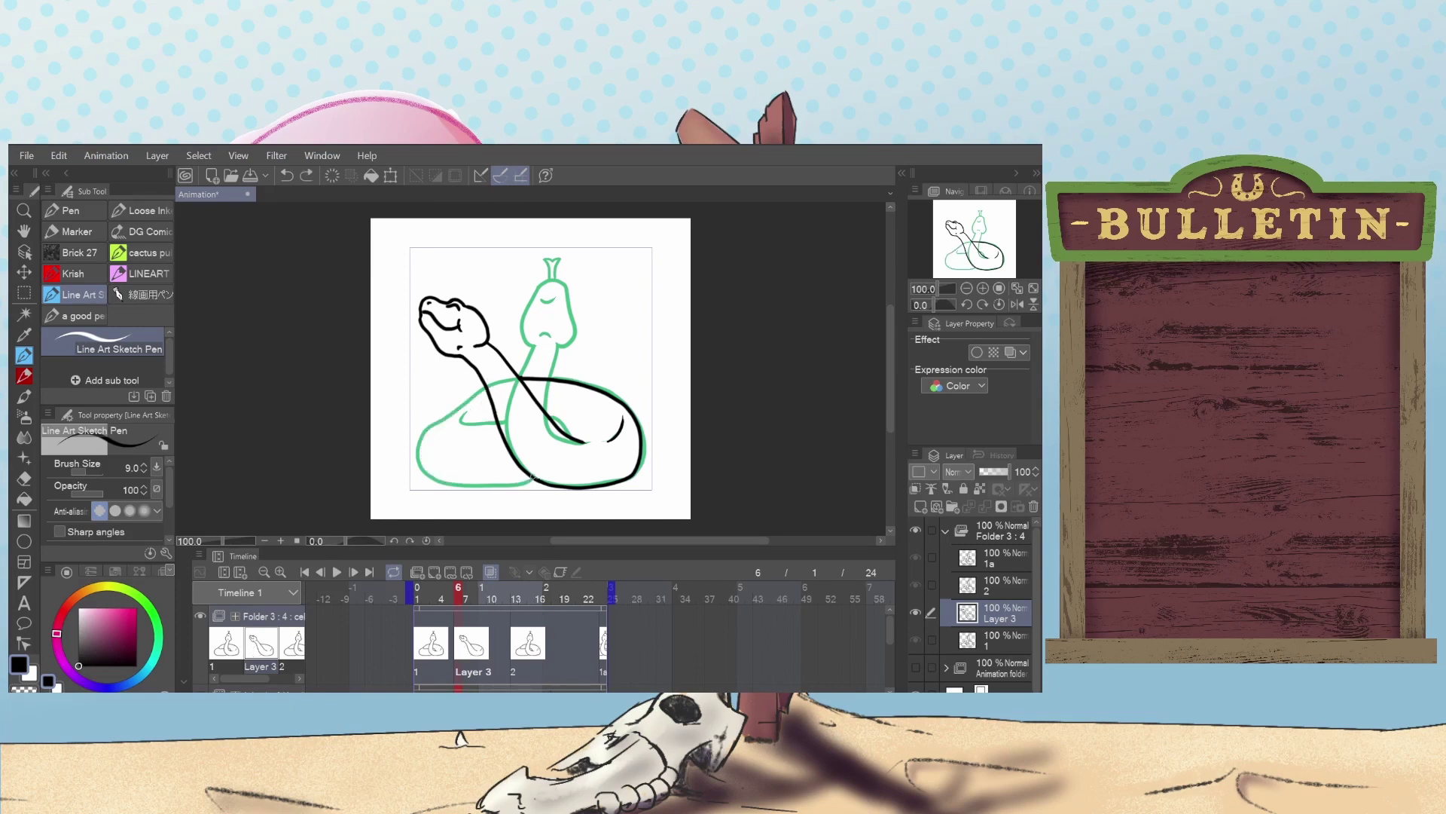
pyautogui.moveTo(532, 476)
pyautogui.mouseDown()
pyautogui.moveTo(442, 482)
pyautogui.moveTo(423, 454)
pyautogui.moveTo(434, 424)
pyautogui.moveTo(486, 383)
pyautogui.mouseUp()
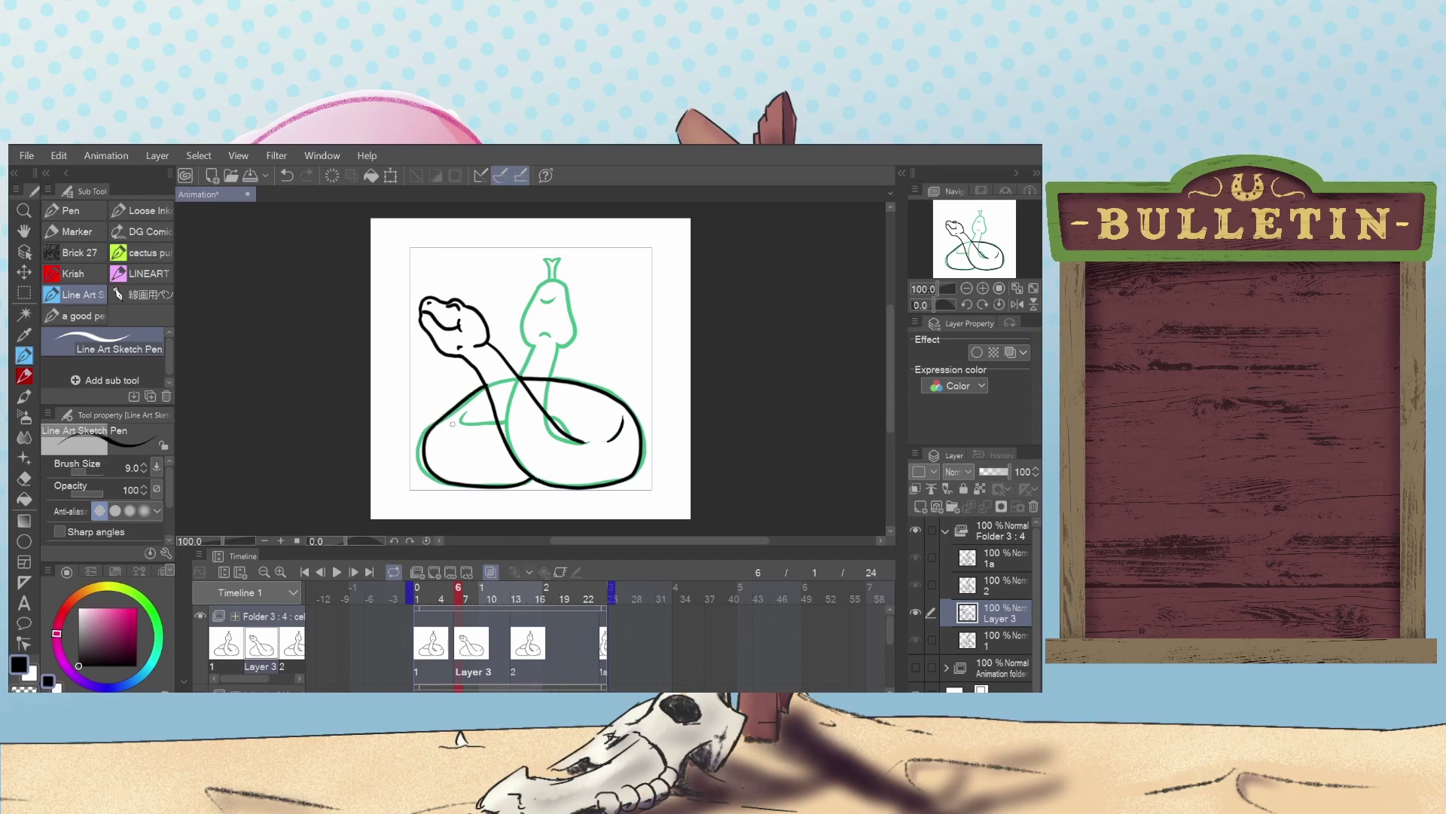
# Ink the inner fold line of the left coil and the small gap line beside the base of the neck.
pyautogui.moveTo(452, 417)
pyautogui.mouseDown()
pyautogui.moveTo(500, 434)
pyautogui.moveTo(479, 427)
pyautogui.moveTo(497, 420)
pyautogui.mouseUp()
pyautogui.hotkey('ctrl', 'z')
pyautogui.moveTo(569, 436); pyautogui.dragTo(550, 412)
pyautogui.hotkey('ctrl', 'z')
pyautogui.moveTo(547, 409); pyautogui.dragTo(575, 442)
pyautogui.hotkey('ctrl', 'z')
pyautogui.moveTo(554, 418); pyautogui.dragTo(581, 442)
pyautogui.hotkey('ctrl', 'z')
pyautogui.press('e')
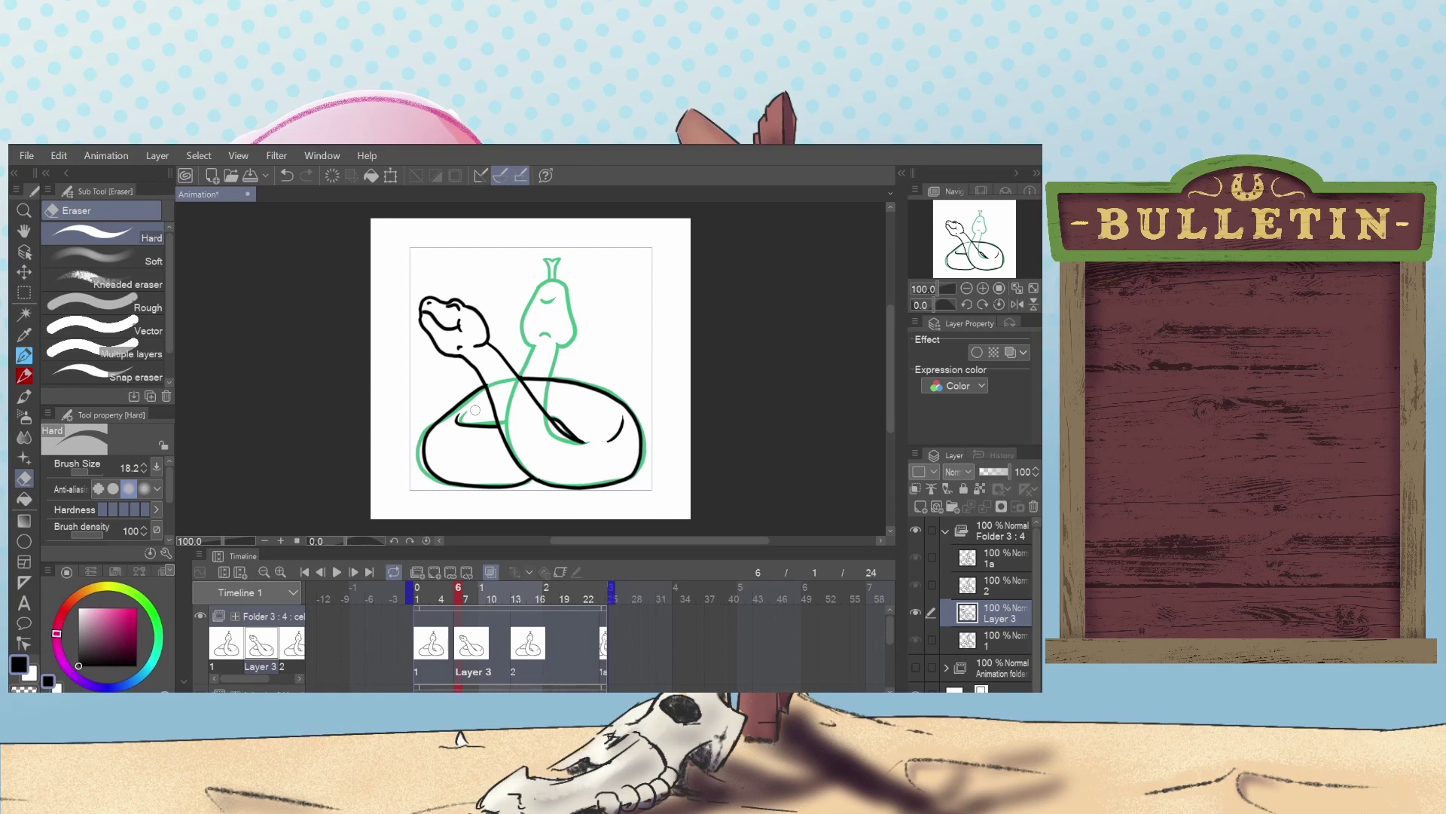
pyautogui.hotkey('ctrl', 'z')
# Show the rough sketch again, and ink the raised tail section behind the coils with the Line Art Sketch Pen.
pyautogui.click(204, 688)
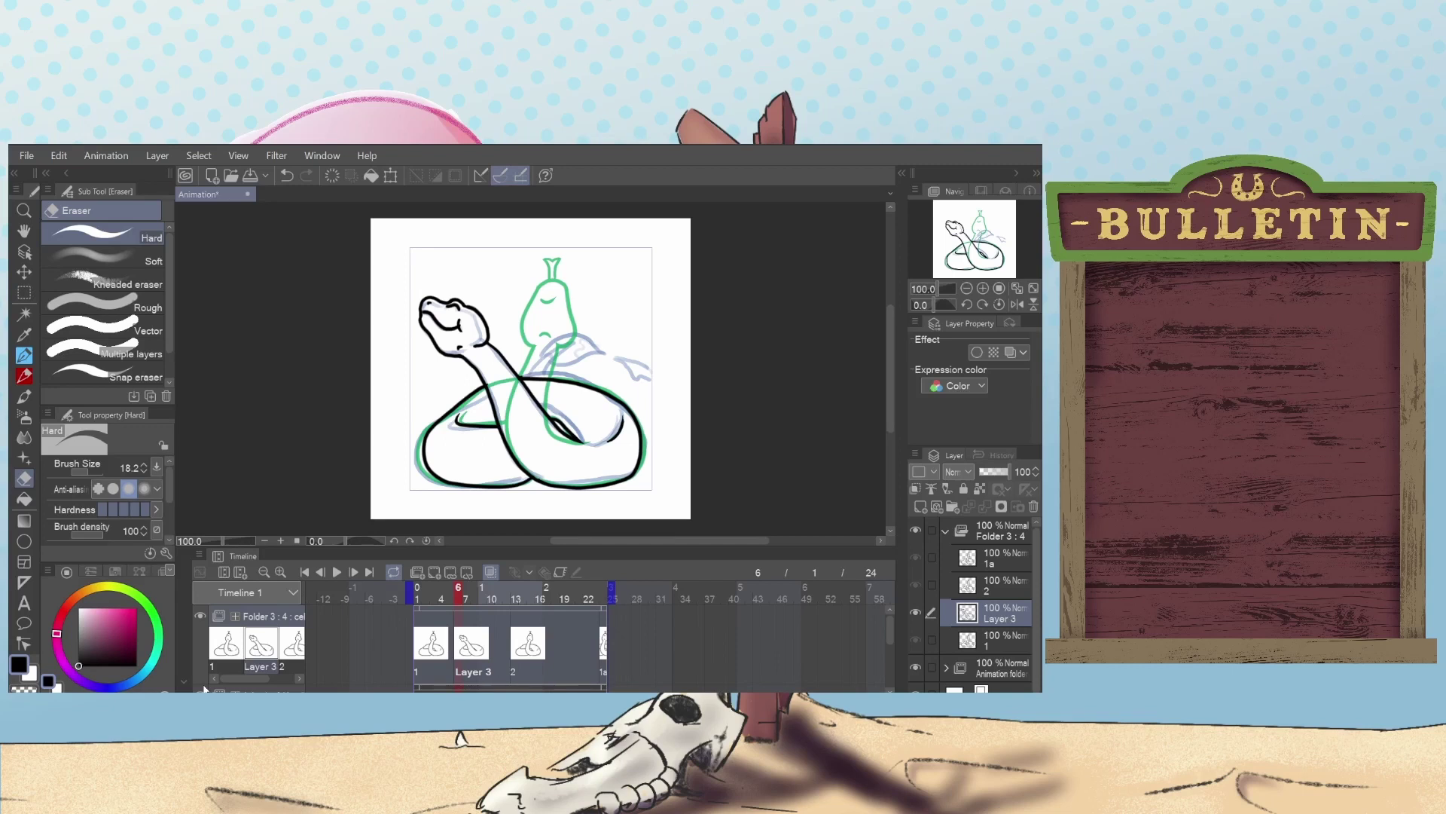
pyautogui.click(25, 358)
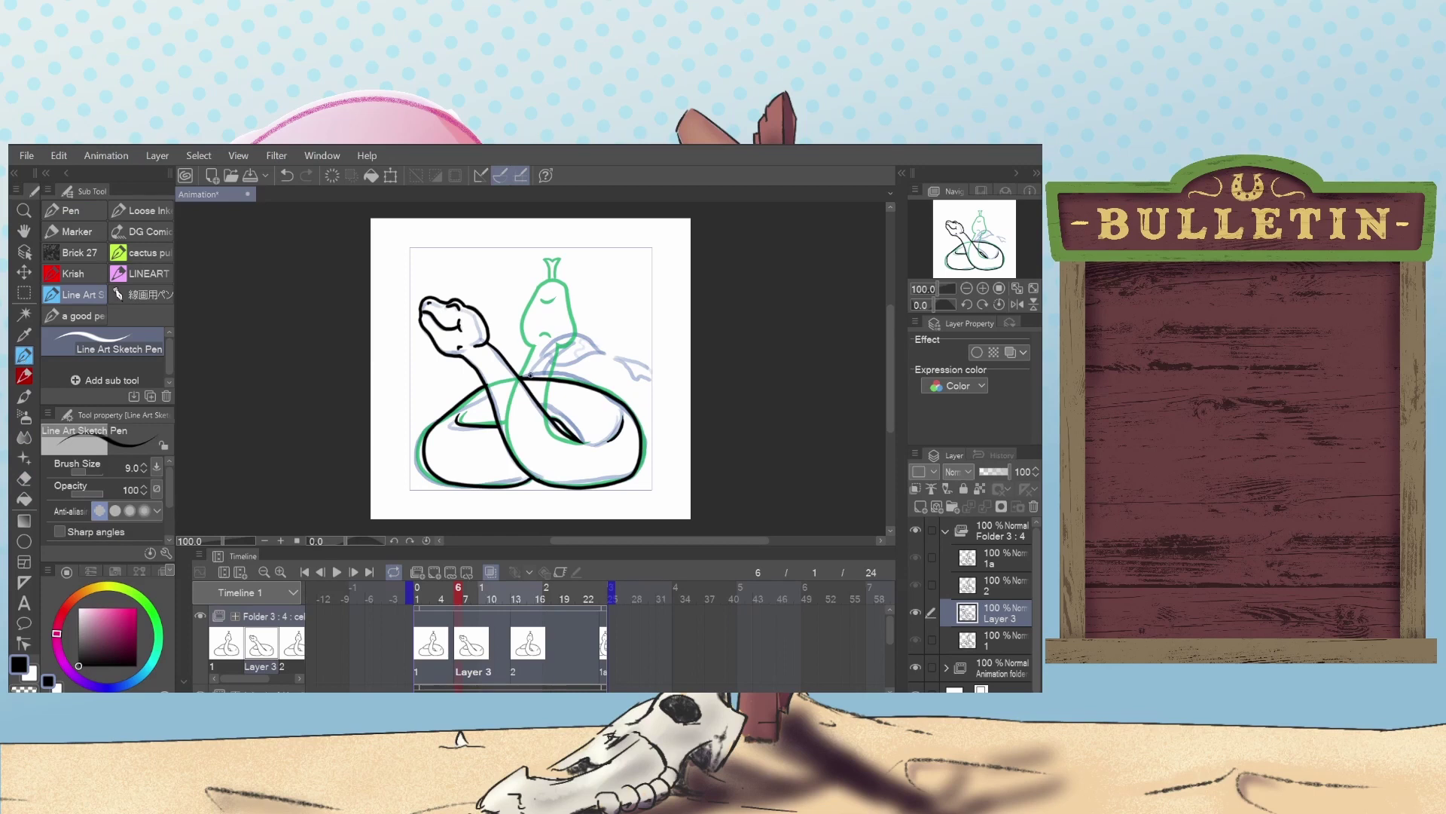
pyautogui.hotkey('ctrl', 'z')
pyautogui.hotkey('ctrl', 'y')
pyautogui.hotkey('ctrl', 'z')
pyautogui.moveTo(530, 374)
pyautogui.mouseDown()
pyautogui.moveTo(550, 353)
pyautogui.moveTo(543, 375)
pyautogui.mouseUp()
pyautogui.hotkey('ctrl', 'z')
pyautogui.moveTo(547, 369)
pyautogui.mouseDown()
pyautogui.moveTo(605, 353)
pyautogui.moveTo(584, 336)
pyautogui.moveTo(539, 359)
pyautogui.mouseUp()
pyautogui.hotkey('ctrl', 'z')
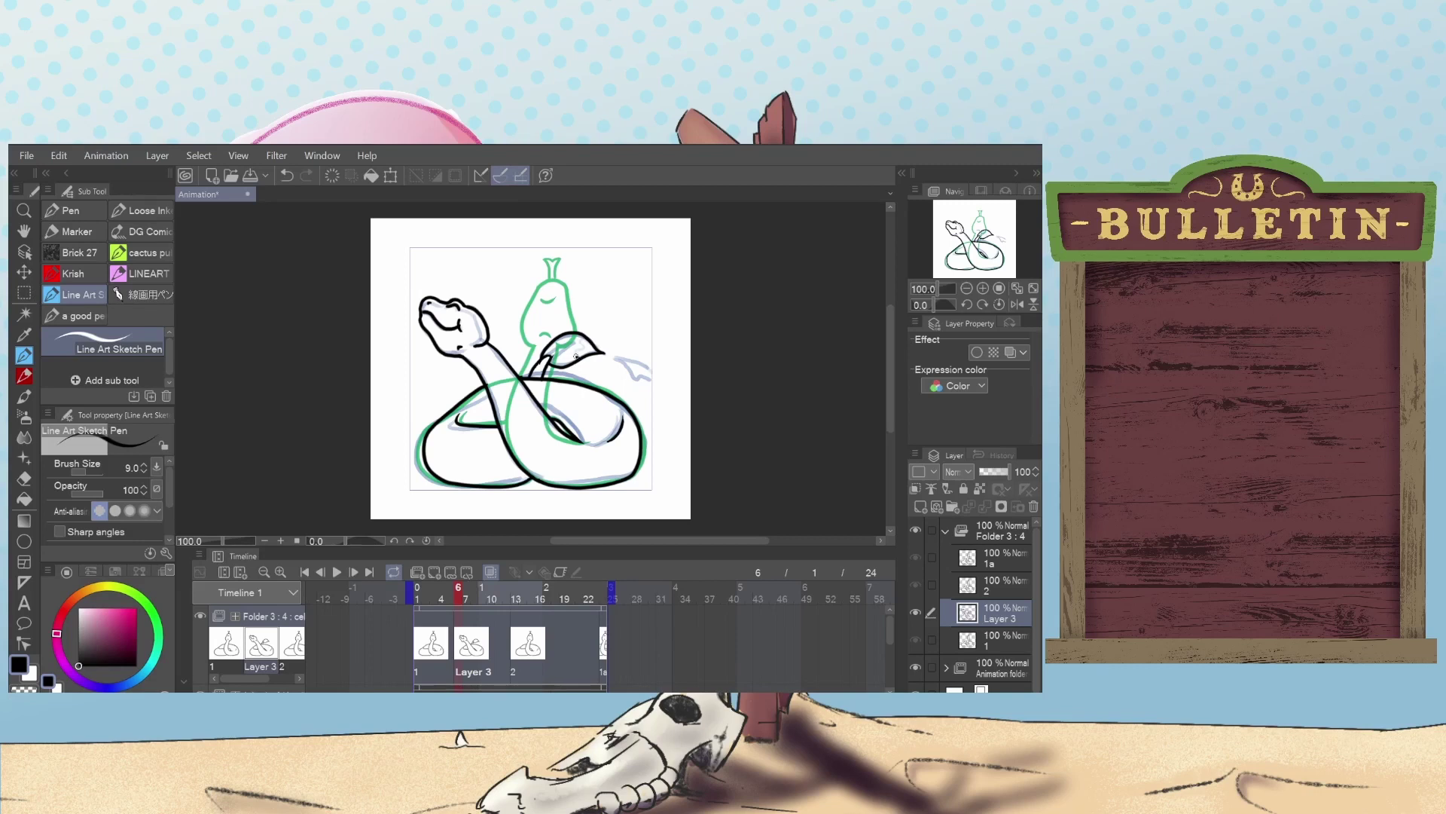
pyautogui.moveTo(580, 348); pyautogui.dragTo(578, 339)
# Trim the excess line at the end of the tail section with the hard eraser, and return to the pen.
pyautogui.press('e')
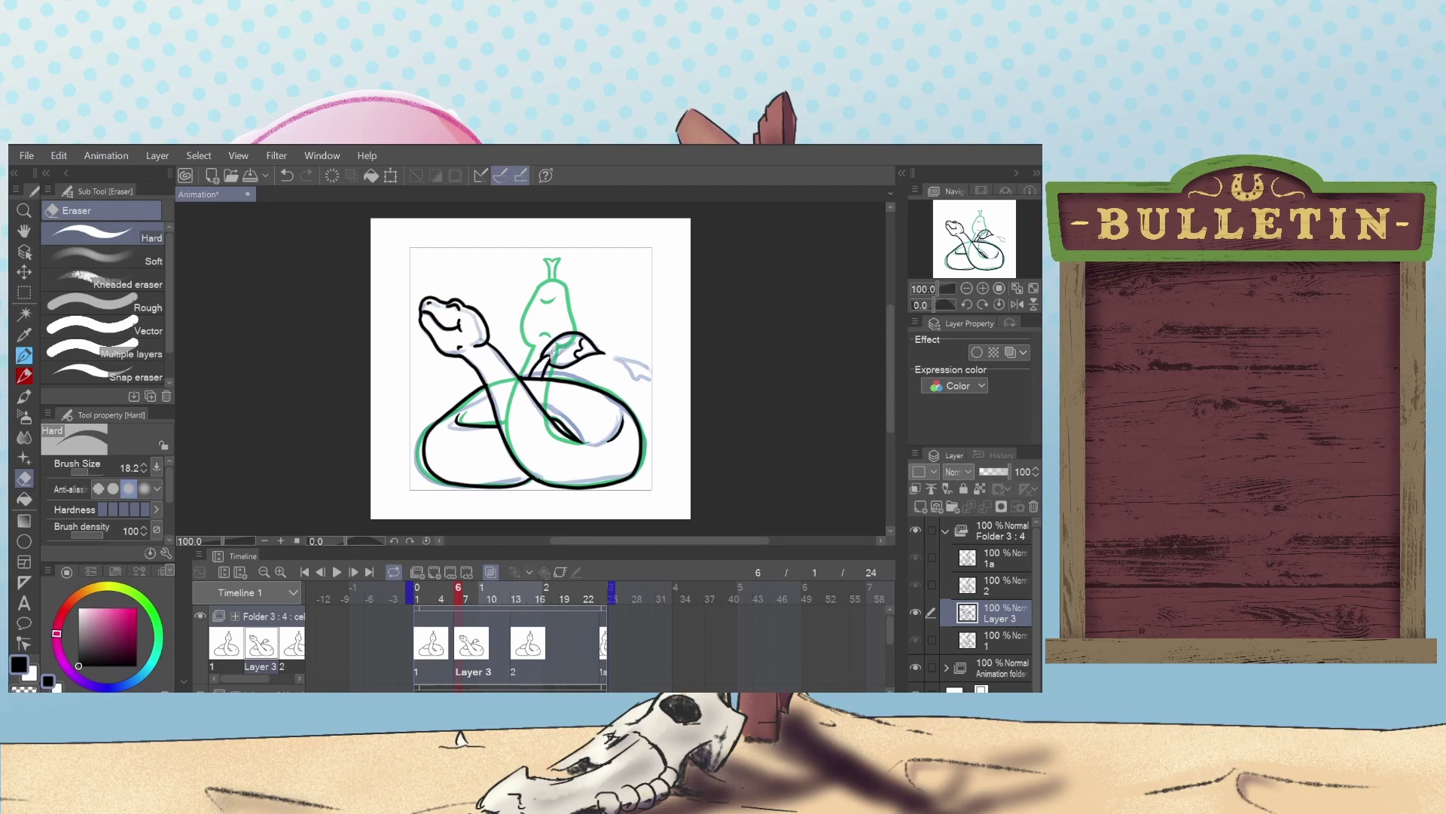
pyautogui.hotkey('ctrl', 'z')
pyautogui.hotkey('ctrl', 'y')
pyautogui.hotkey('ctrl', 'z')
pyautogui.hotkey('ctrl', 'y')
pyautogui.press('p')
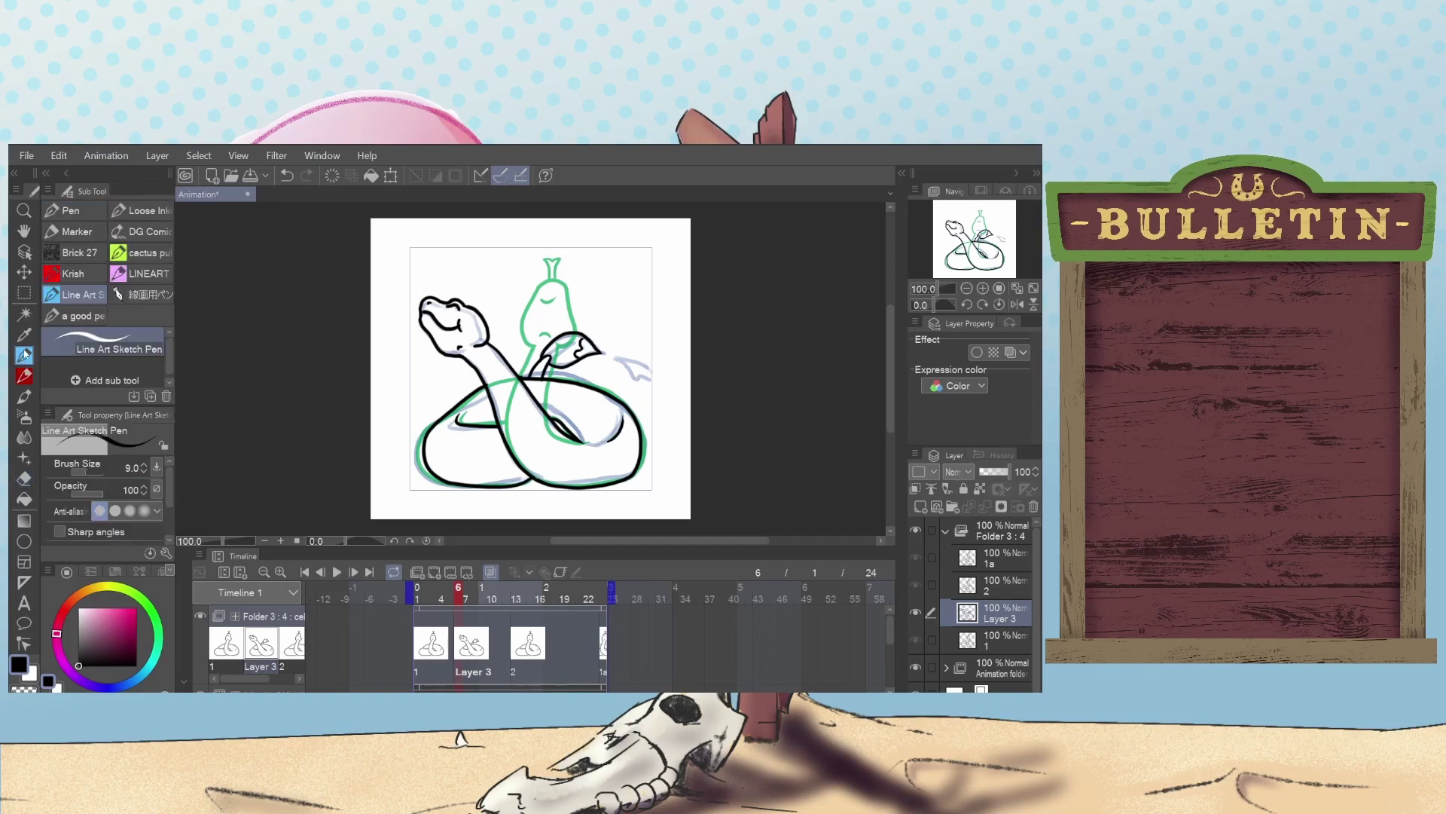
# Ink the base of the tail where it meets the coils and the detached tail tip, and switch to the hard eraser.
pyautogui.moveTo(543, 369); pyautogui.dragTo(531, 376)
pyautogui.hotkey('ctrl', 'z')
pyautogui.hotkey('ctrl', 'y')
pyautogui.hotkey('ctrl', 'z')
pyautogui.moveTo(543, 368); pyautogui.dragTo(533, 379)
pyautogui.moveTo(616, 361)
pyautogui.mouseDown()
pyautogui.moveTo(657, 376)
pyautogui.moveTo(646, 381)
pyautogui.mouseUp()
pyautogui.hotkey('ctrl', 'z')
pyautogui.click(24, 478)
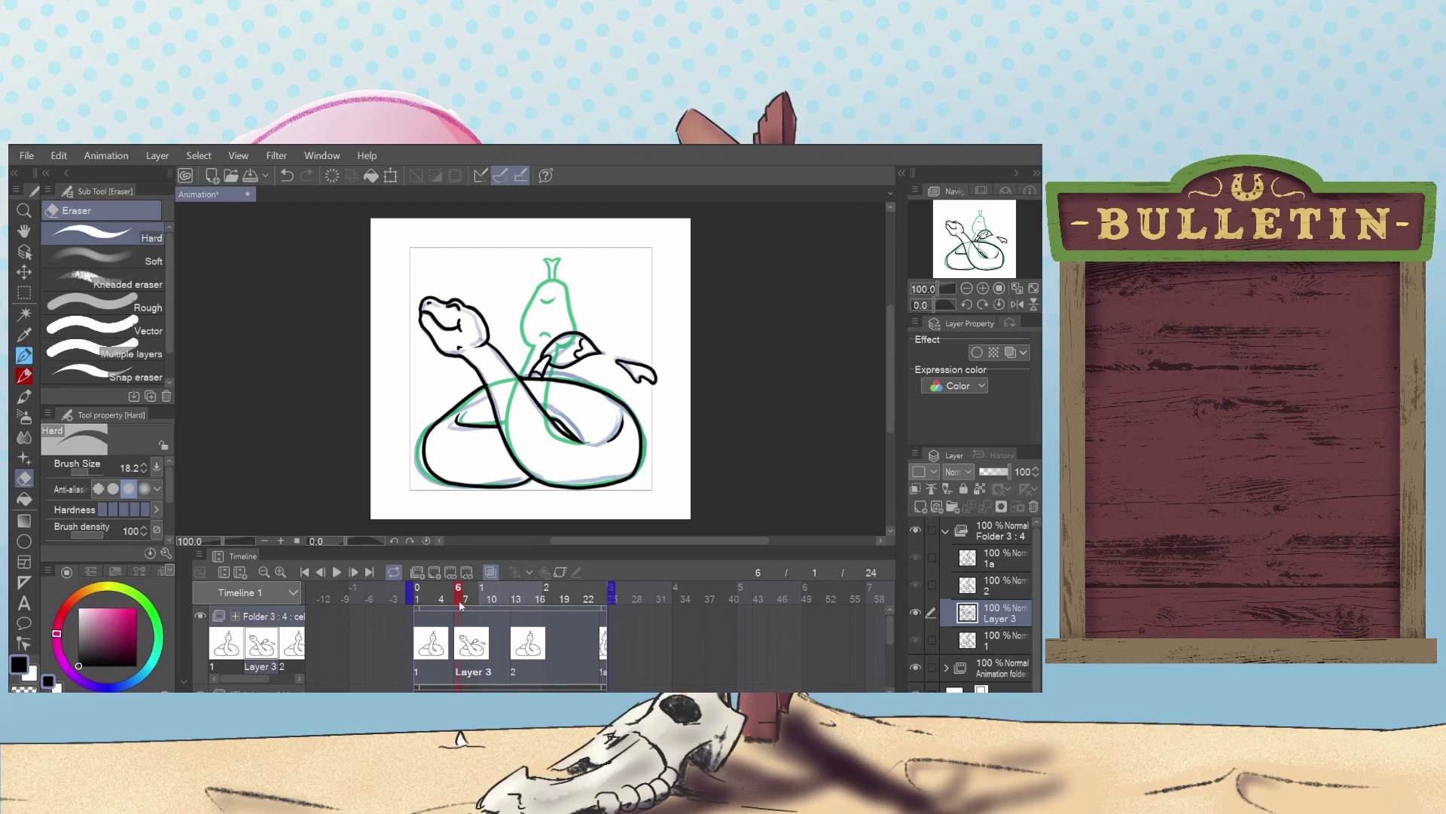
# Move to frame 18 on the timeline and add a new animation cel there.
pyautogui.moveTo(486, 594); pyautogui.dragTo(576, 601)
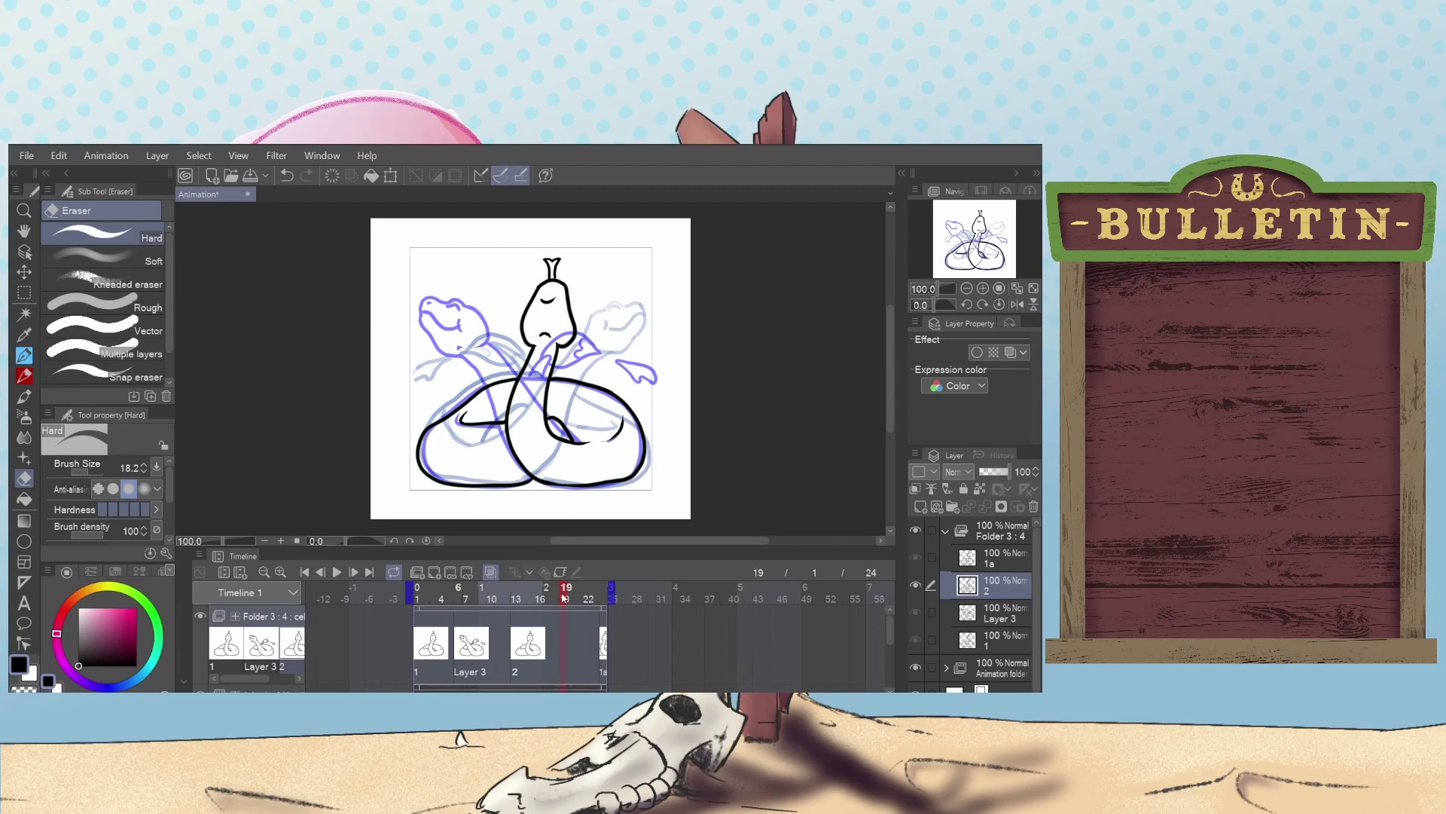
pyautogui.click(565, 587)
pyautogui.moveTo(566, 597); pyautogui.dragTo(556, 599)
pyautogui.click(436, 573)
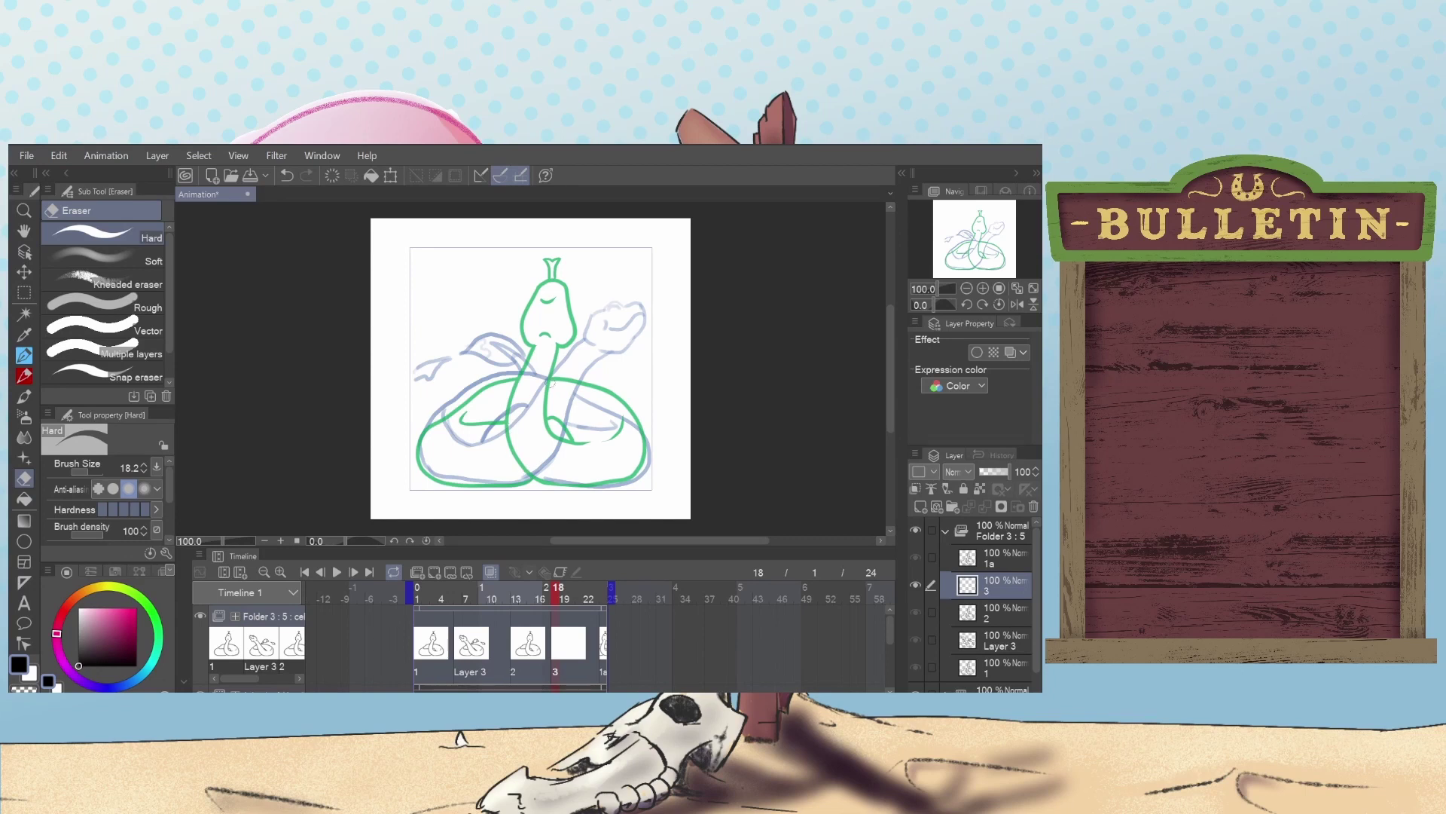
# Ink the inner neck line of the right-leaning snake pose with the Line Art Sketch Pen.
pyautogui.click(25, 355)
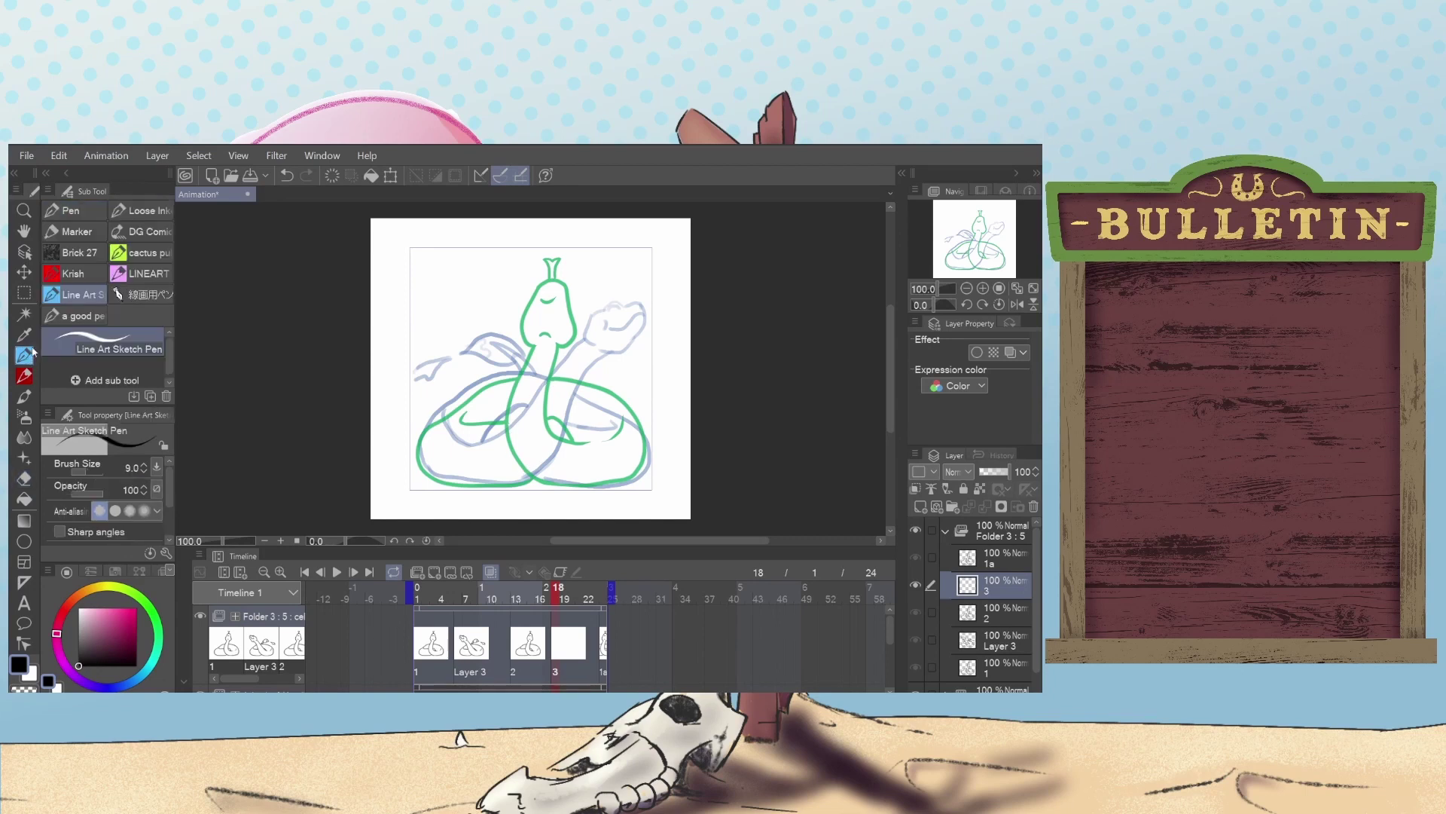
pyautogui.moveTo(537, 480)
pyautogui.mouseDown()
pyautogui.moveTo(516, 418)
pyautogui.moveTo(586, 338)
pyautogui.mouseUp()
pyautogui.hotkey('ctrl', 'z')
pyautogui.moveTo(589, 367)
pyautogui.mouseDown()
pyautogui.moveTo(564, 388)
pyautogui.moveTo(571, 443)
pyautogui.moveTo(592, 435)
pyautogui.mouseUp()
# Ink the head outline of the right-leaning snake, reworking the strokes to match the sketch.
pyautogui.moveTo(590, 367)
pyautogui.mouseDown()
pyautogui.moveTo(606, 374)
pyautogui.moveTo(649, 343)
pyautogui.moveTo(646, 324)
pyautogui.mouseUp()
pyautogui.hotkey('ctrl', 'z')
pyautogui.moveTo(596, 370)
pyautogui.mouseDown()
pyautogui.moveTo(648, 322)
pyautogui.moveTo(604, 314)
pyautogui.moveTo(581, 340)
pyautogui.mouseUp()
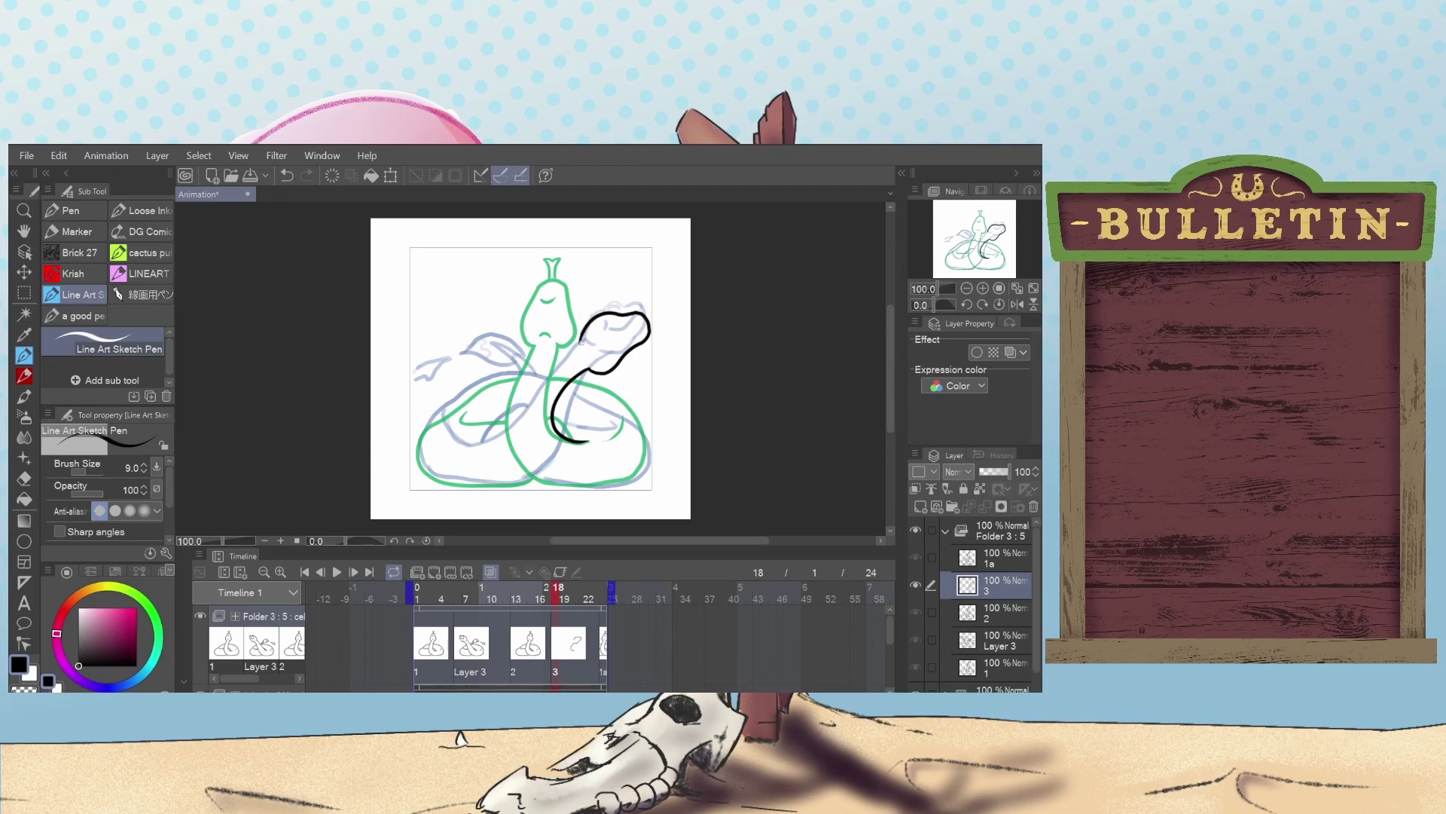
pyautogui.hotkey('ctrl', 'z')
pyautogui.moveTo(578, 339)
pyautogui.mouseDown()
pyautogui.moveTo(624, 311)
pyautogui.moveTo(580, 329)
pyautogui.moveTo(636, 302)
pyautogui.moveTo(648, 314)
pyautogui.moveTo(638, 334)
pyautogui.moveTo(638, 305)
pyautogui.moveTo(646, 327)
pyautogui.moveTo(615, 363)
pyautogui.moveTo(579, 331)
pyautogui.moveTo(642, 305)
pyautogui.mouseUp()
pyautogui.hotkey('ctrl', 'z')
pyautogui.hotkey('ctrl', 'z')
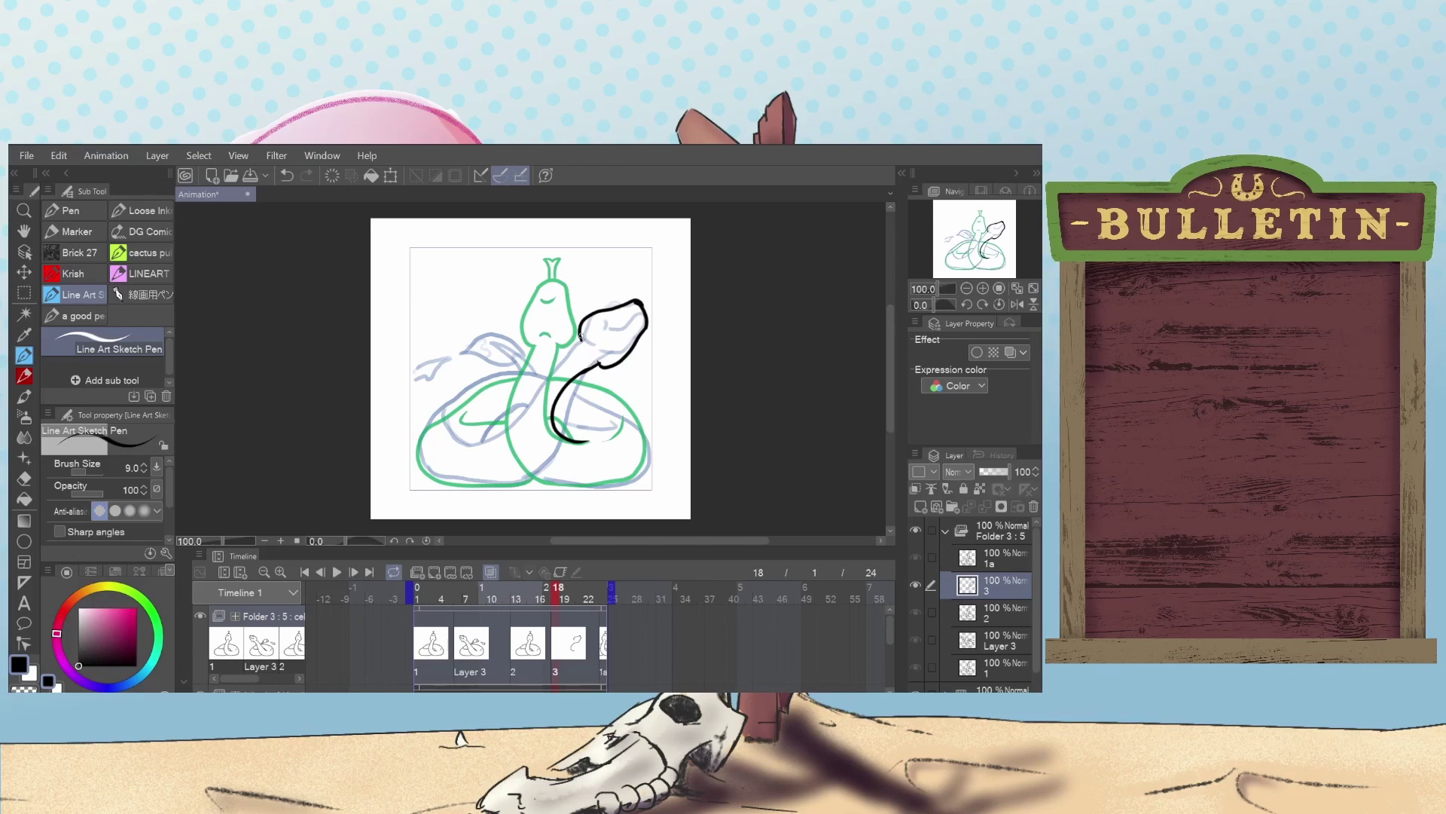
# Ink the outer neck line from the head to the base, and the upper and outer curve of the left coil.
pyautogui.moveTo(581, 336)
pyautogui.mouseDown()
pyautogui.moveTo(527, 388)
pyautogui.moveTo(510, 441)
pyautogui.moveTo(537, 479)
pyautogui.mouseUp()
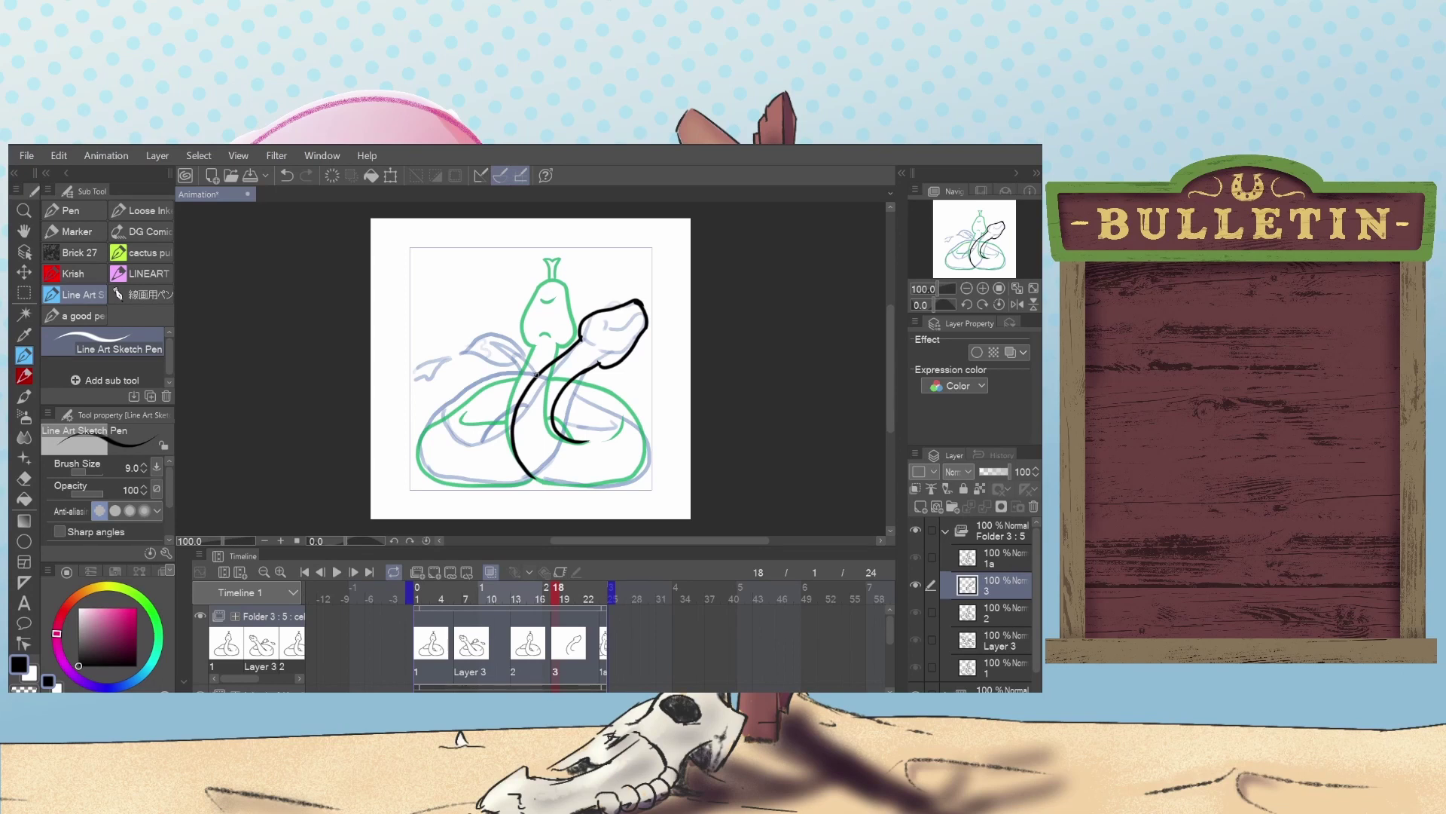
pyautogui.moveTo(536, 371)
pyautogui.mouseDown()
pyautogui.moveTo(476, 382)
pyautogui.moveTo(539, 373)
pyautogui.moveTo(496, 381)
pyautogui.moveTo(446, 417)
pyautogui.moveTo(422, 449)
pyautogui.moveTo(440, 483)
pyautogui.moveTo(425, 473)
pyautogui.moveTo(425, 432)
pyautogui.moveTo(544, 366)
pyautogui.mouseUp()
pyautogui.hotkey('ctrl', 'z')
pyautogui.hotkey('ctrl', 'z')
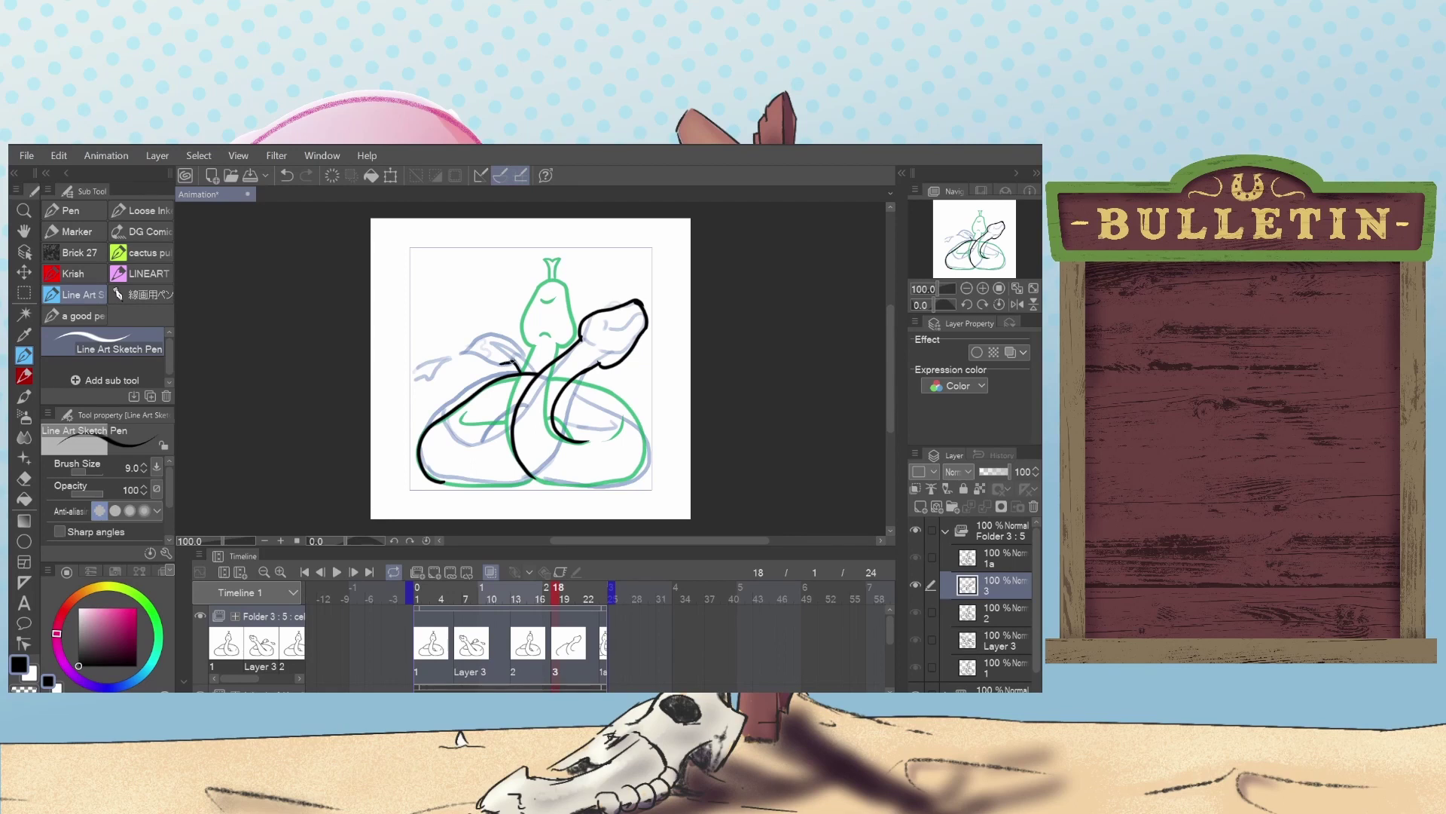
# Ink the raised tail section and the detached tail tip of the right-leaning pose.
pyautogui.moveTo(519, 364); pyautogui.dragTo(516, 354)
pyautogui.hotkey('ctrl', 'z')
pyautogui.moveTo(517, 365)
pyautogui.mouseDown()
pyautogui.moveTo(456, 354)
pyautogui.moveTo(491, 332)
pyautogui.moveTo(521, 357)
pyautogui.moveTo(491, 355)
pyautogui.moveTo(485, 336)
pyautogui.mouseUp()
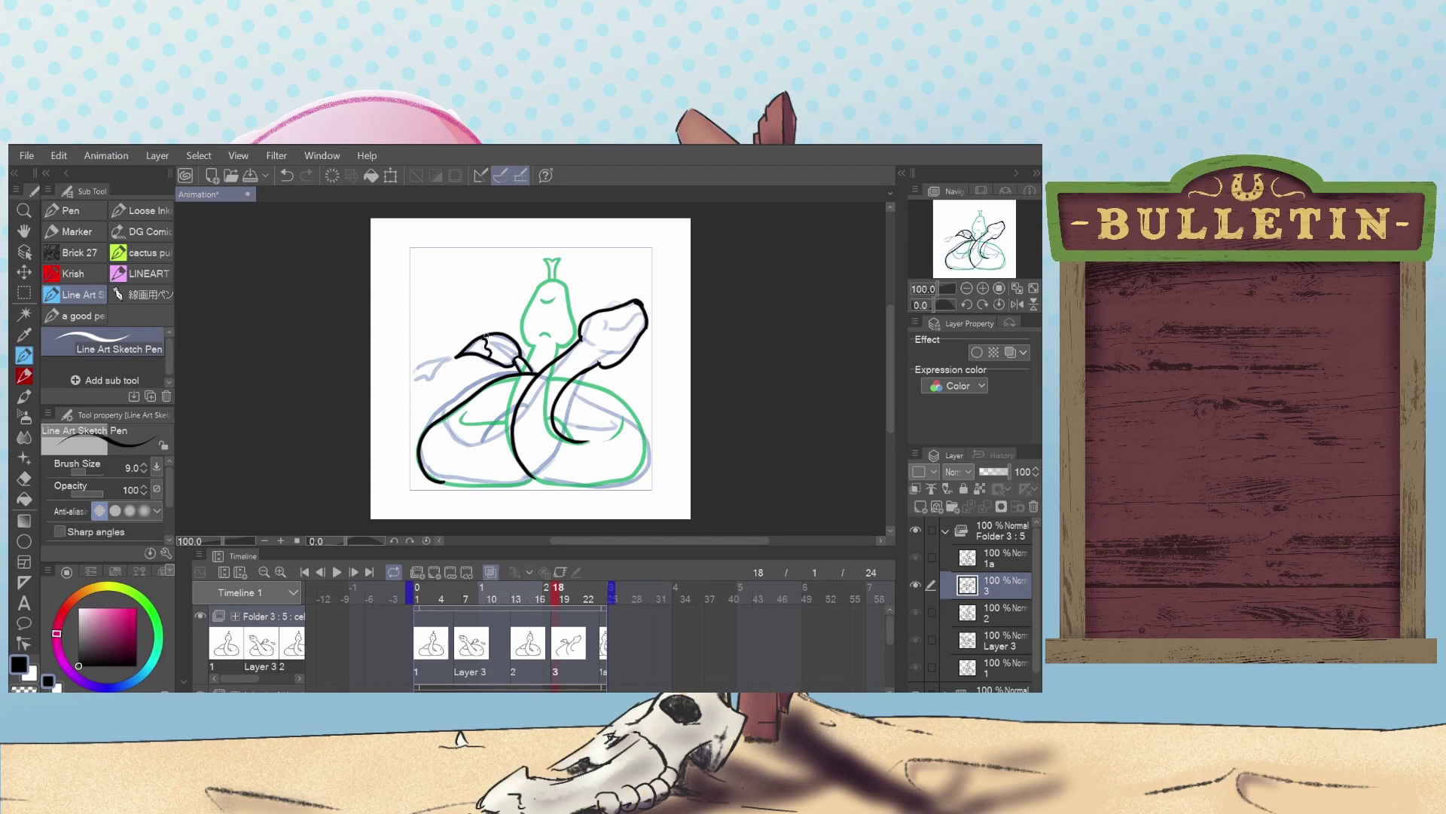
pyautogui.moveTo(445, 363)
pyautogui.mouseDown()
pyautogui.moveTo(406, 384)
pyautogui.moveTo(440, 358)
pyautogui.mouseUp()
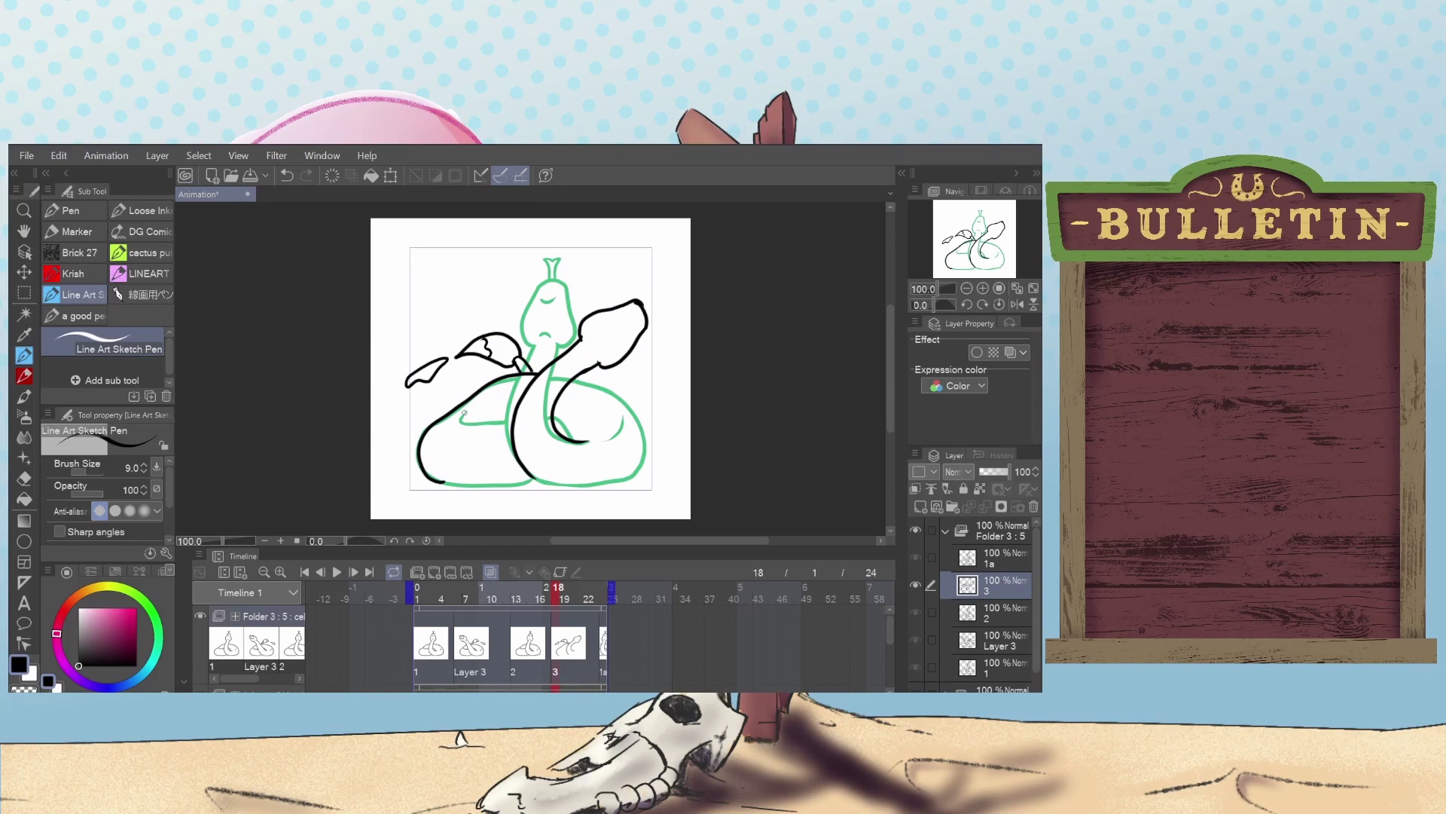
# Ink the inner fold line and the bottom edge of the left coil.
pyautogui.moveTo(464, 411)
pyautogui.mouseDown()
pyautogui.moveTo(461, 428)
pyautogui.moveTo(498, 431)
pyautogui.mouseUp()
pyautogui.hotkey('ctrl', 'z')
pyautogui.moveTo(513, 418)
pyautogui.mouseDown()
pyautogui.moveTo(463, 422)
pyautogui.moveTo(461, 409)
pyautogui.mouseUp()
pyautogui.moveTo(532, 476); pyautogui.dragTo(432, 479)
# Ink the outer outline of the right coil from the coil crossing around to the leaning neck.
pyautogui.moveTo(528, 474)
pyautogui.mouseDown()
pyautogui.moveTo(587, 487)
pyautogui.moveTo(623, 478)
pyautogui.moveTo(642, 449)
pyautogui.mouseUp()
pyautogui.hotkey('ctrl', 'z')
pyautogui.moveTo(533, 477)
pyautogui.mouseDown()
pyautogui.moveTo(588, 488)
pyautogui.moveTo(533, 477)
pyautogui.moveTo(605, 483)
pyautogui.moveTo(642, 455)
pyautogui.moveTo(635, 411)
pyautogui.moveTo(576, 375)
pyautogui.mouseUp()
pyautogui.hotkey('ctrl', 'z')
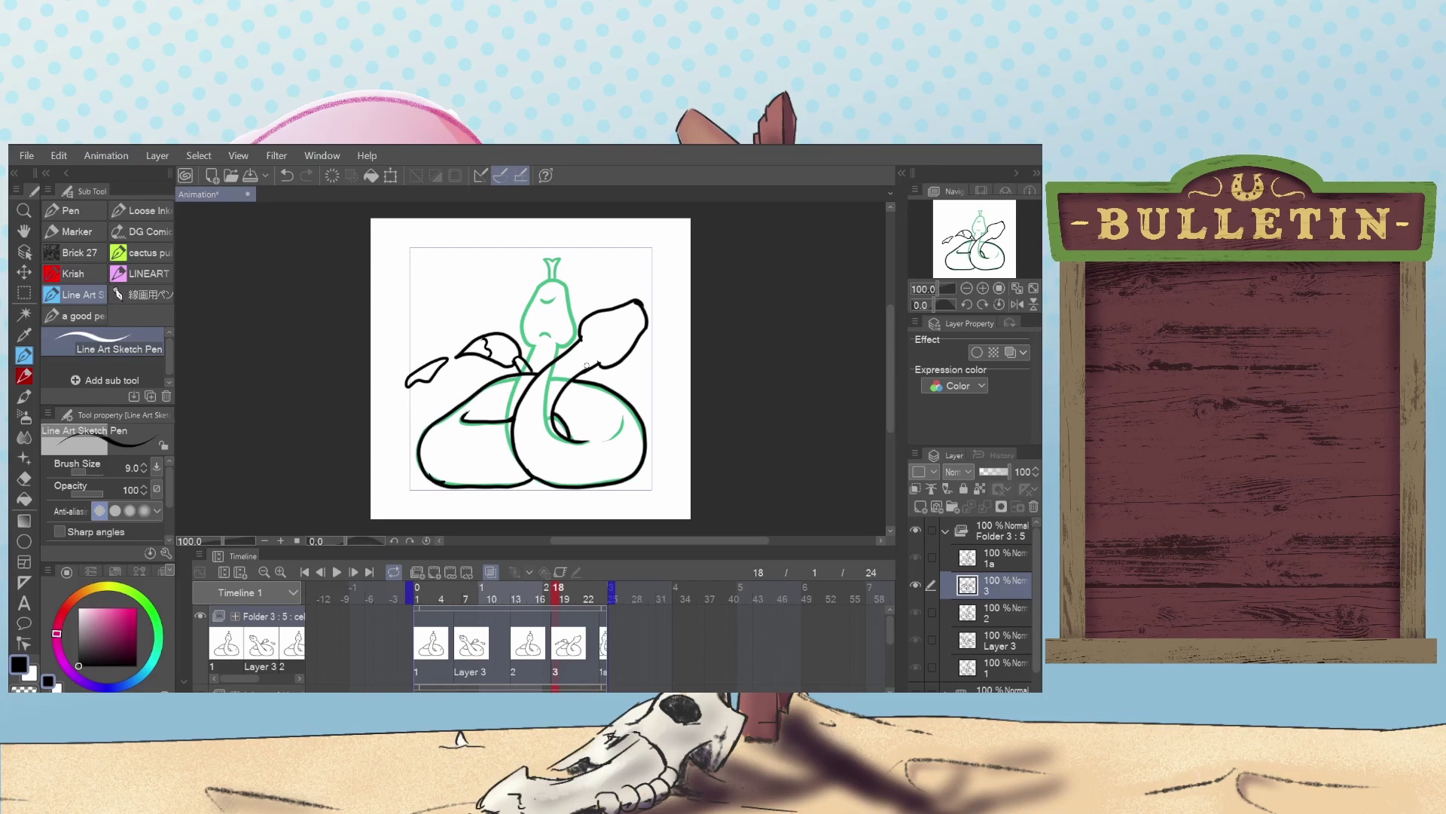
# Erase the pointed tip of the right-leaning snake's snout and redraw it as a rounded curve.
pyautogui.press('e')
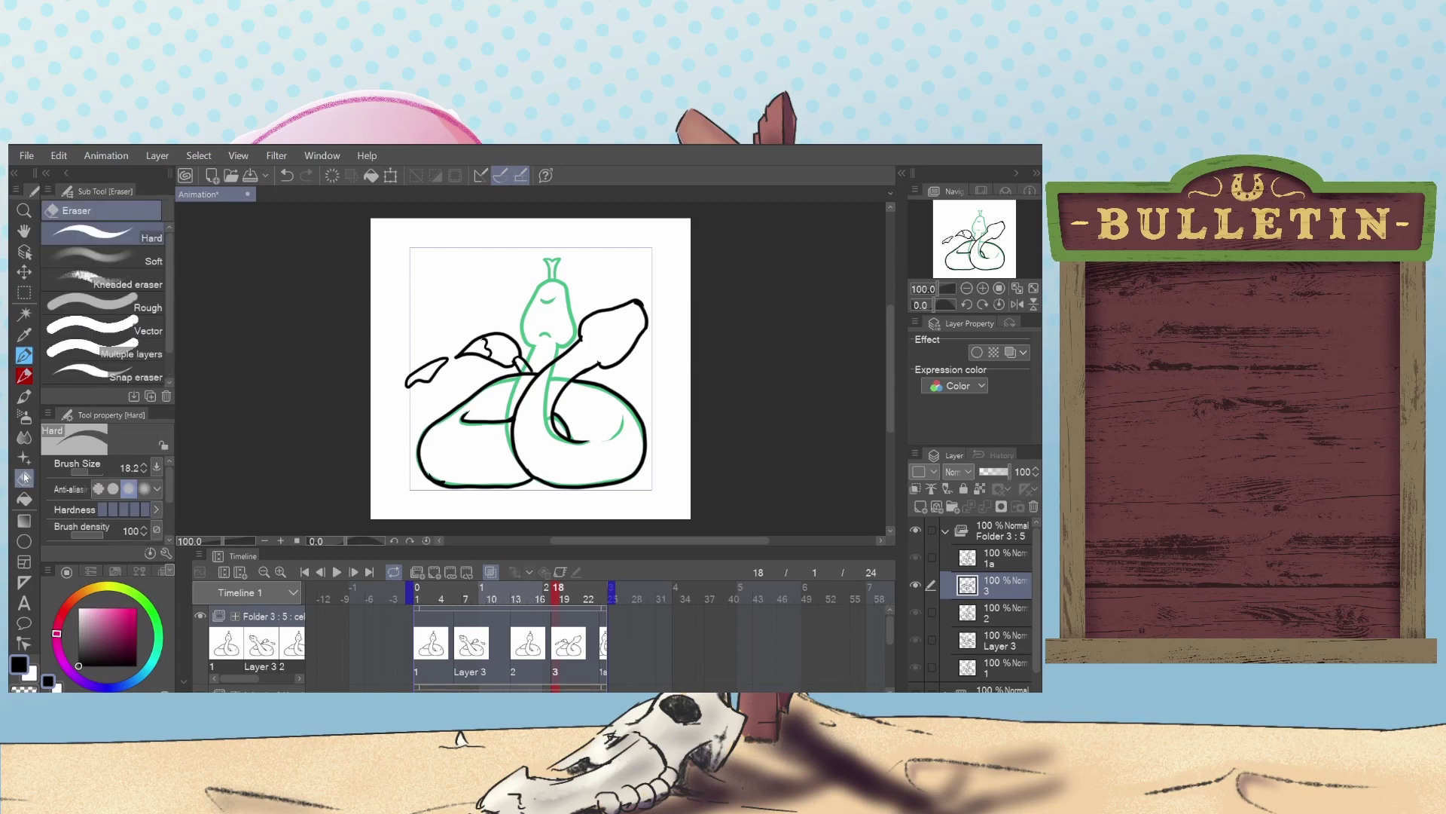
pyautogui.moveTo(635, 309)
pyautogui.mouseDown()
pyautogui.moveTo(647, 307)
pyautogui.moveTo(644, 331)
pyautogui.moveTo(638, 297)
pyautogui.moveTo(625, 305)
pyautogui.mouseUp()
pyautogui.click(24, 357)
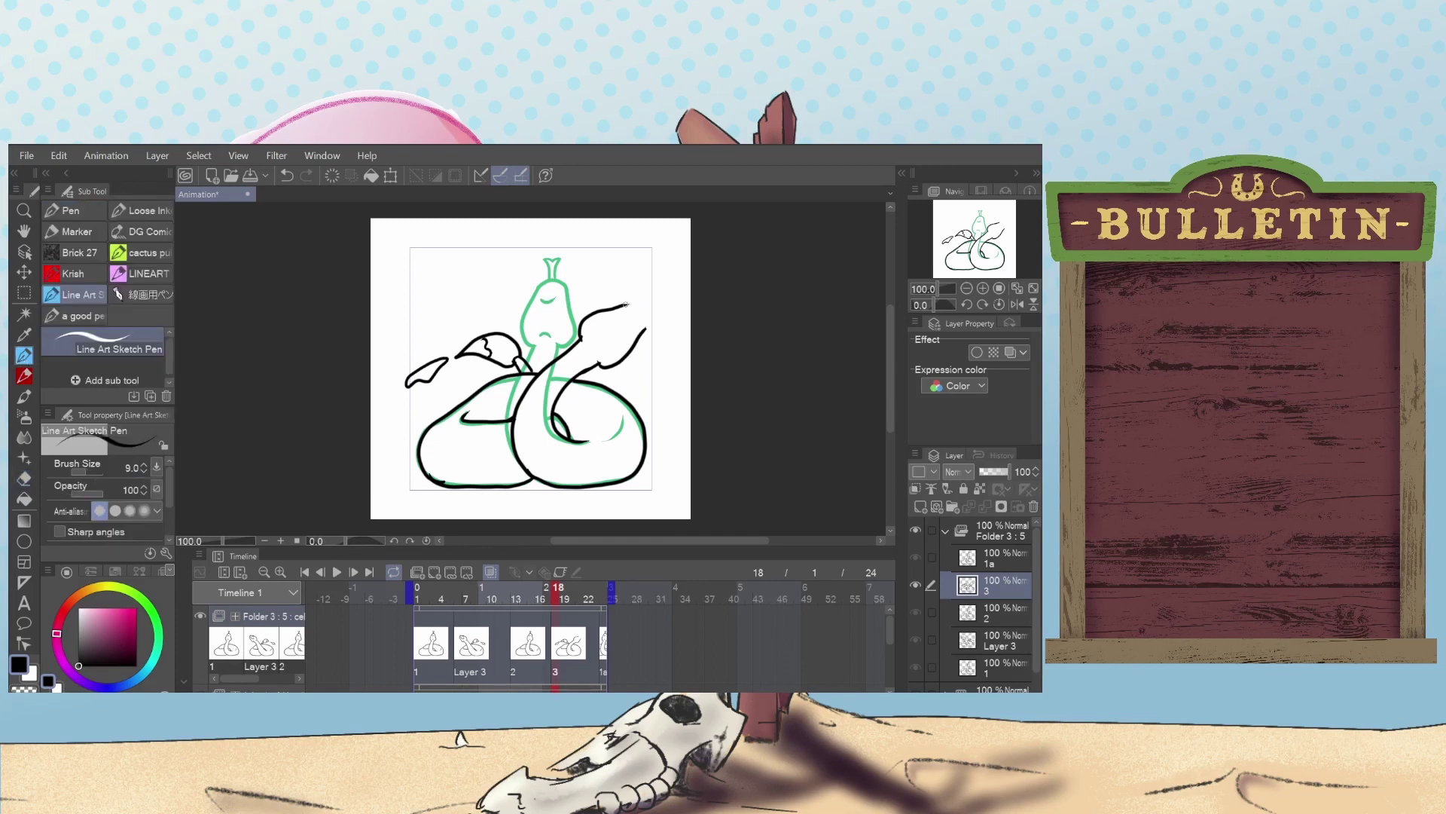
pyautogui.moveTo(626, 304)
pyautogui.mouseDown()
pyautogui.moveTo(646, 315)
pyautogui.moveTo(638, 335)
pyautogui.mouseUp()
# Ink the facial details on the right-leaning snake's head, redoing the strokes as needed.
pyautogui.moveTo(600, 348); pyautogui.dragTo(633, 323)
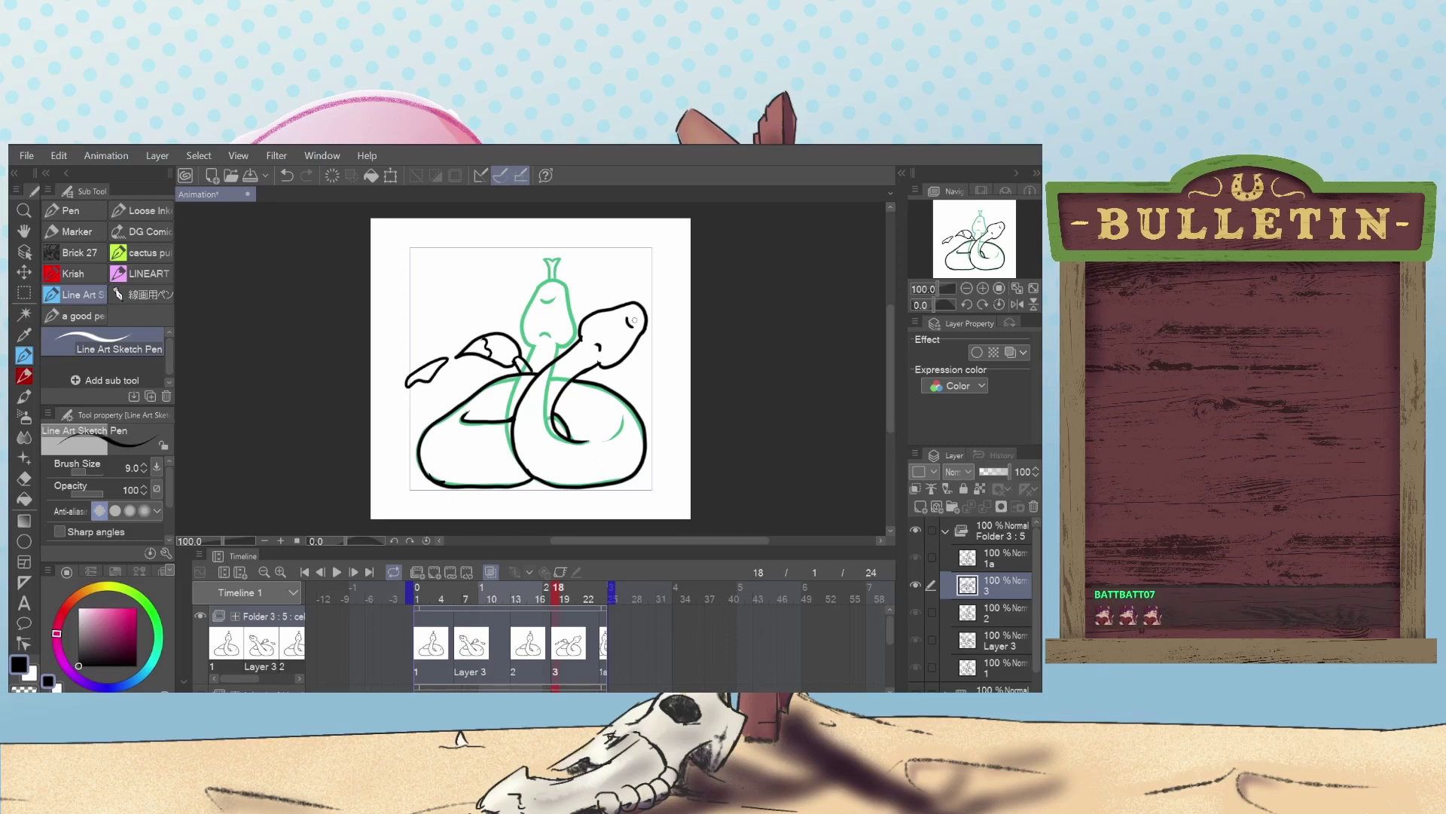
pyautogui.hotkey('ctrl', 'z')
pyautogui.moveTo(630, 327)
pyautogui.mouseDown()
pyautogui.moveTo(629, 312)
pyautogui.moveTo(632, 326)
pyautogui.mouseUp()
pyautogui.hotkey('ctrl', 'z')
pyautogui.hotkey('ctrl', 'z')
pyautogui.hotkey('ctrl', 'z')
pyautogui.moveTo(594, 340)
pyautogui.mouseDown()
pyautogui.moveTo(610, 341)
pyautogui.moveTo(607, 381)
pyautogui.moveTo(605, 340)
pyautogui.mouseUp()
pyautogui.hotkey('ctrl', 'z')
pyautogui.hotkey('ctrl', 'z')
pyautogui.hotkey('ctrl', 'z')
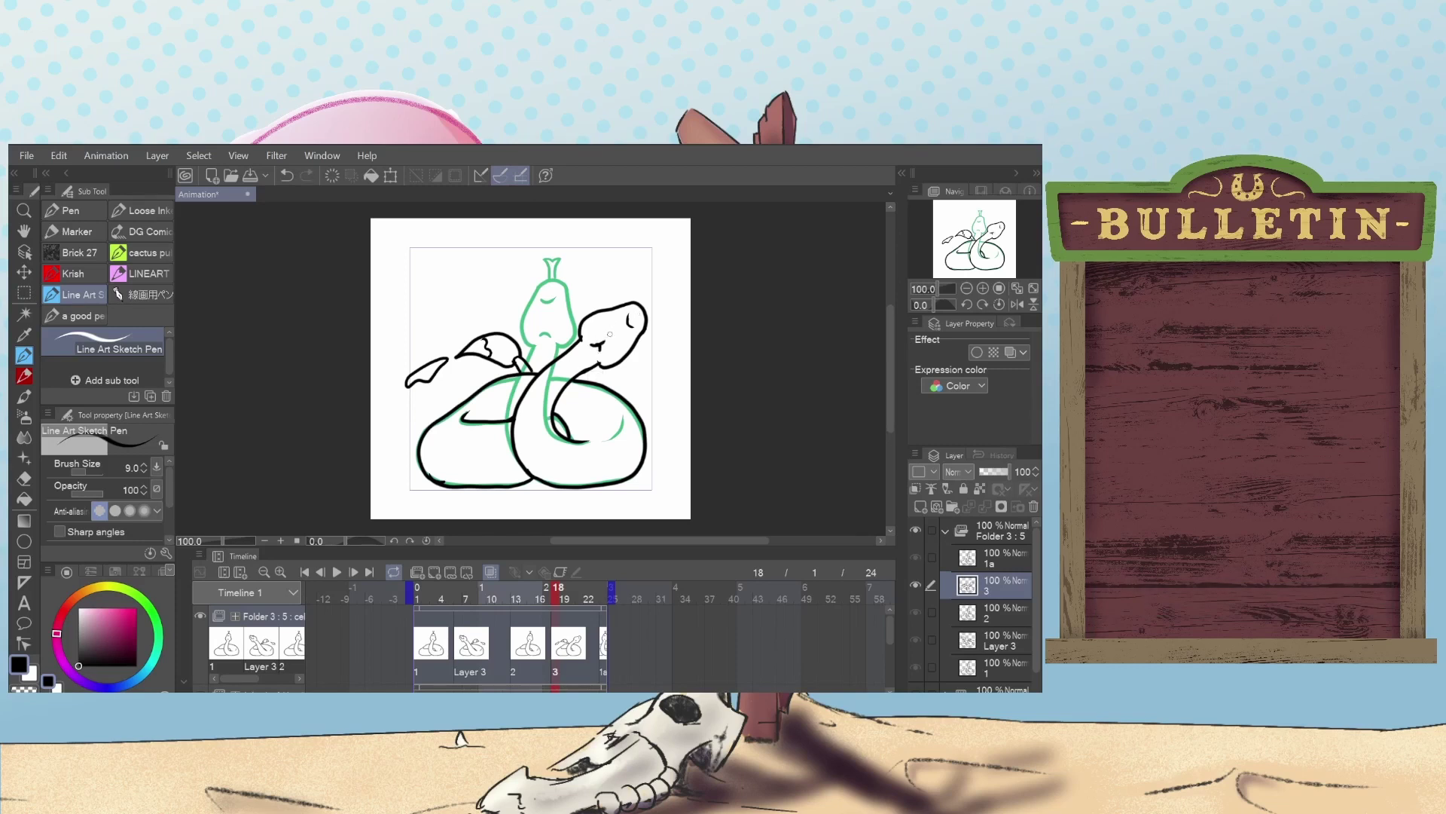
# Clean up the right-leaning pose's lines with the hard eraser, and return to the Line Art Sketch Pen.
pyautogui.press('e')
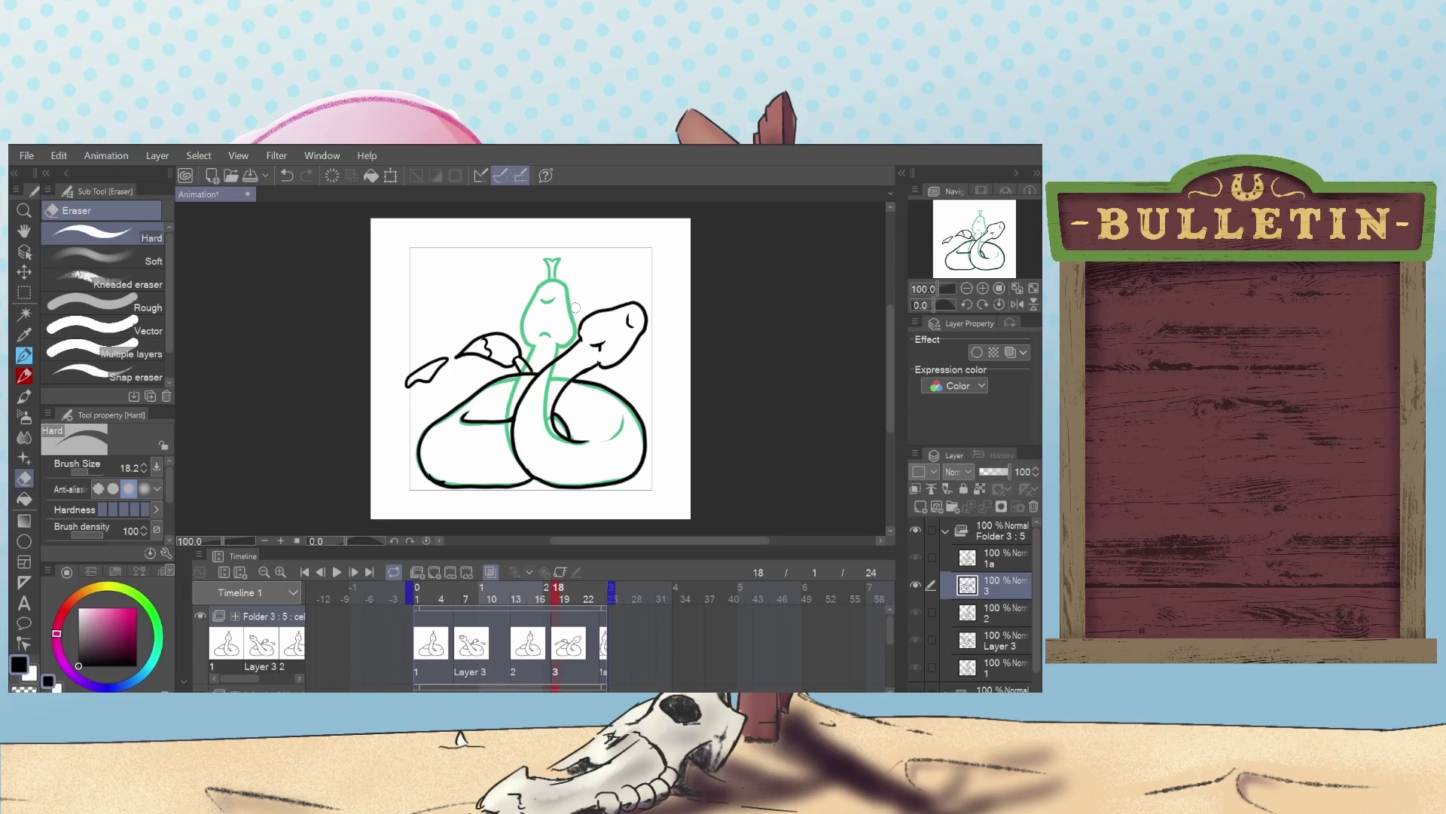
pyautogui.moveTo(608, 427); pyautogui.dragTo(616, 439)
pyautogui.hotkey('ctrl', 'z')
pyautogui.click(24, 355)
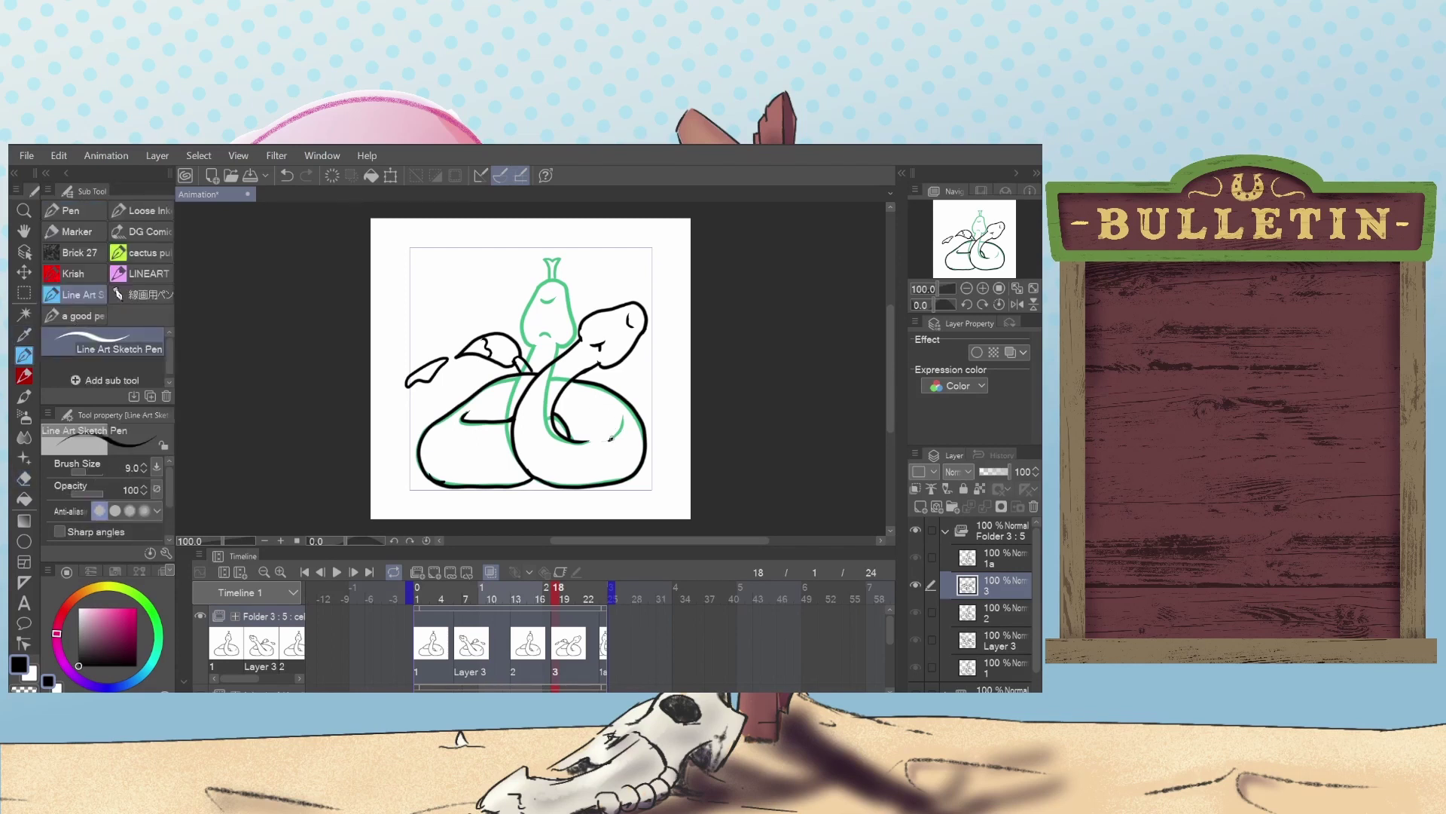
# Redraw the short crease inside the right coil of the right-leaning pose on frame 18 and play back the animation.
pyautogui.hotkey('ctrl', 'z')
pyautogui.moveTo(612, 434); pyautogui.dragTo(610, 427)
pyautogui.click(337, 572)
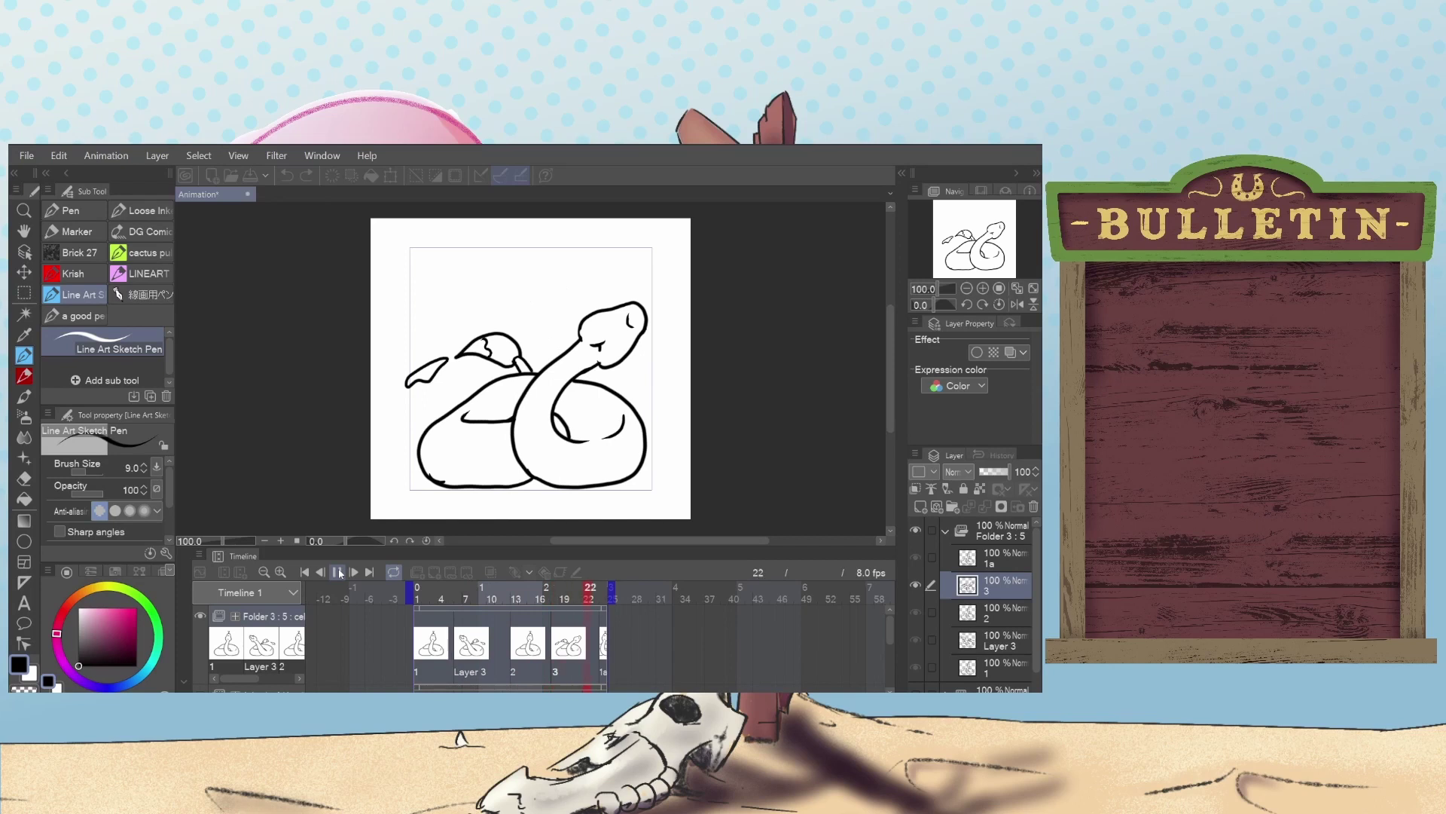
pyautogui.click(338, 572)
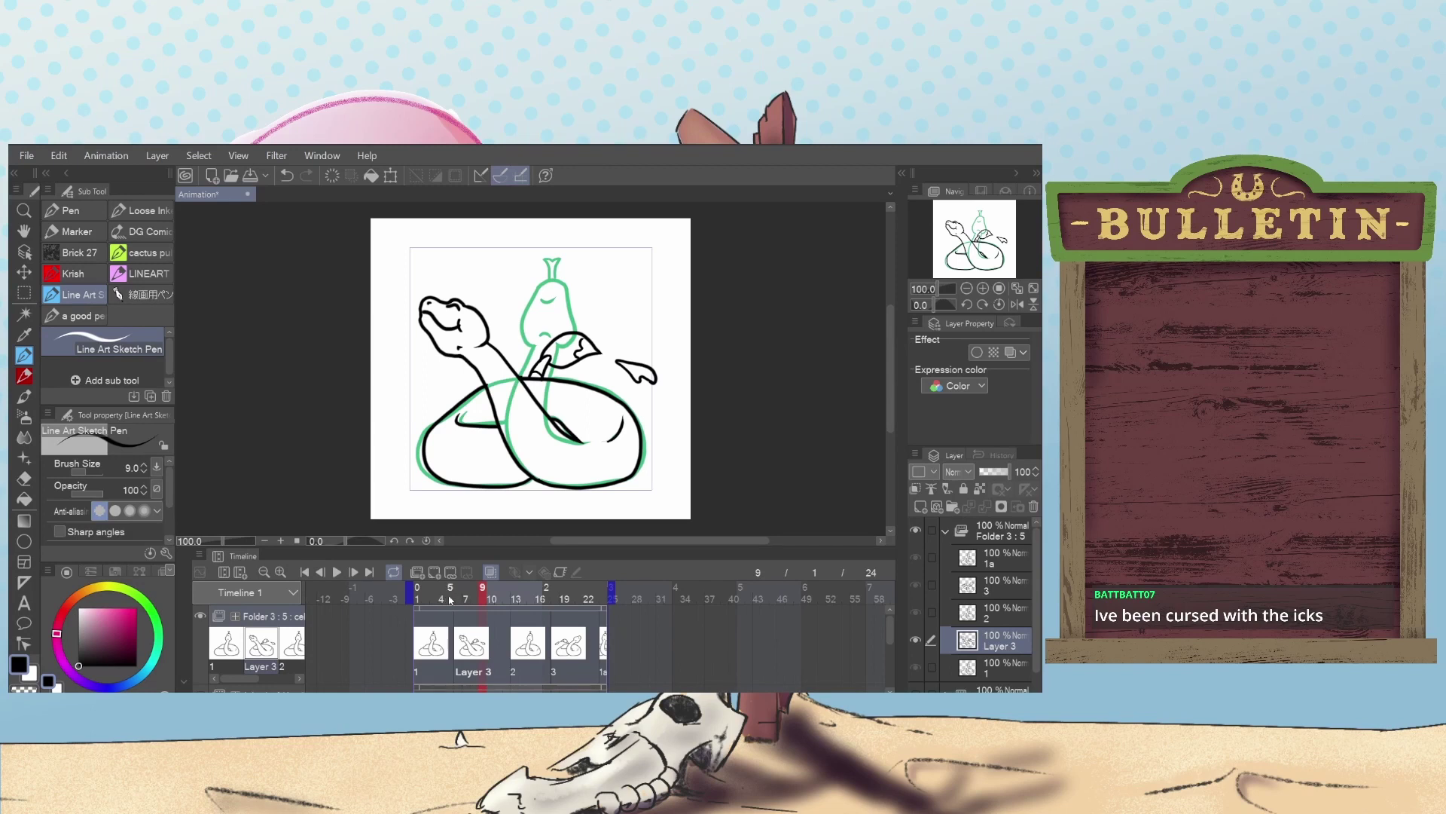
# Enable onion skin and add a new animation cel at frame 3, between the upright and left-leaning poses.
pyautogui.click(441, 599)
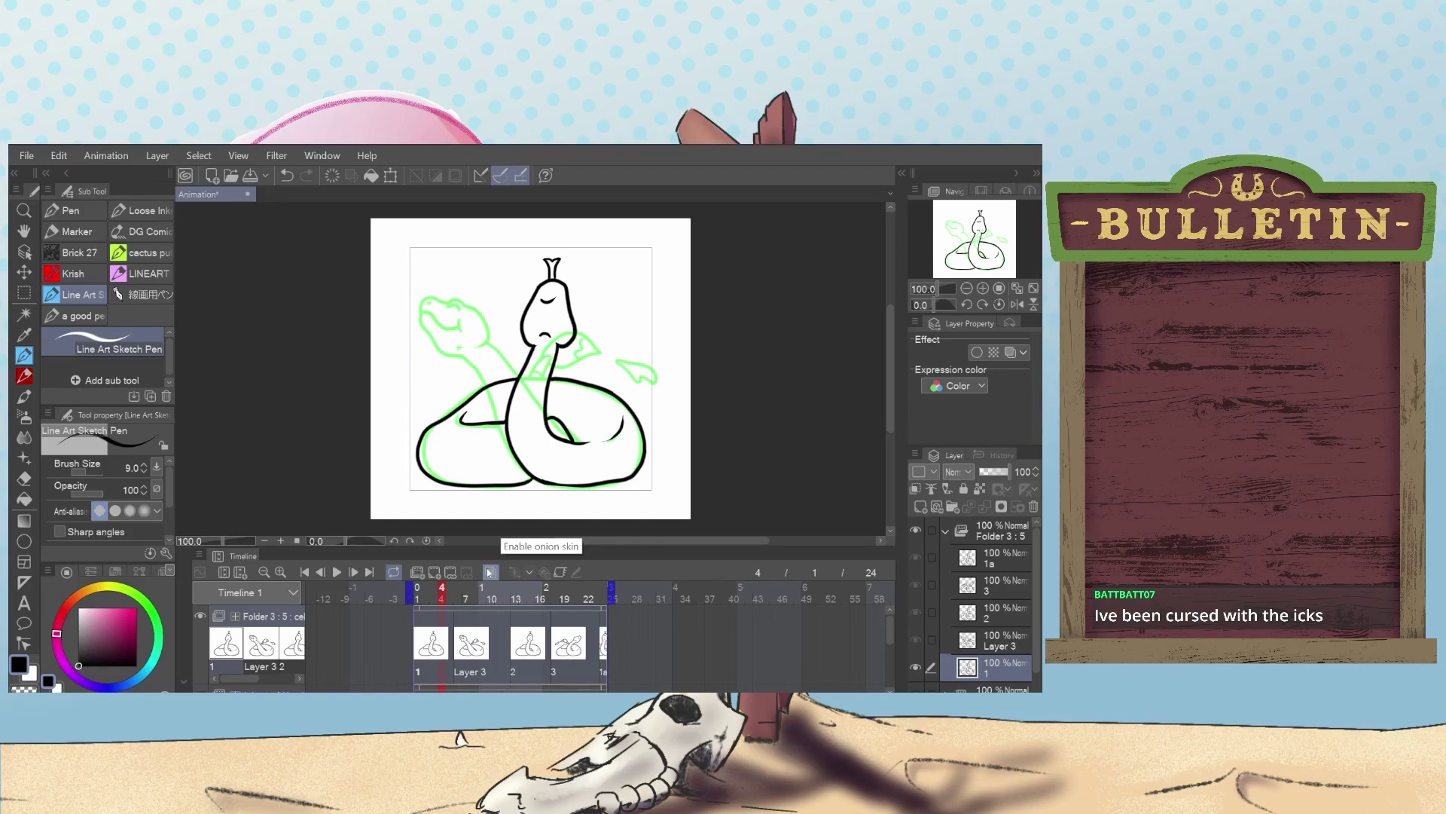
pyautogui.click(488, 573)
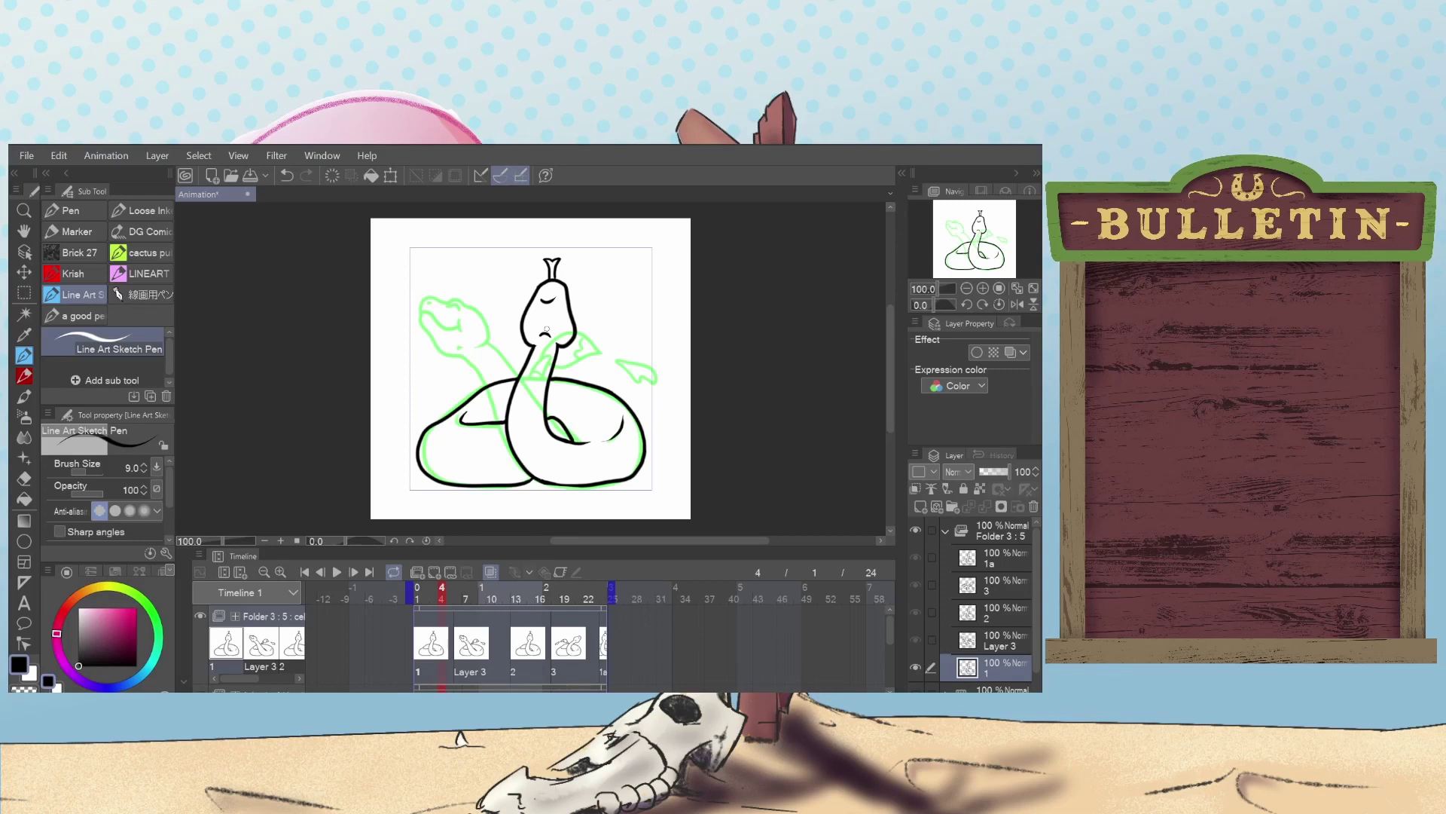
pyautogui.click(437, 588)
pyautogui.moveTo(500, 343); pyautogui.dragTo(489, 319)
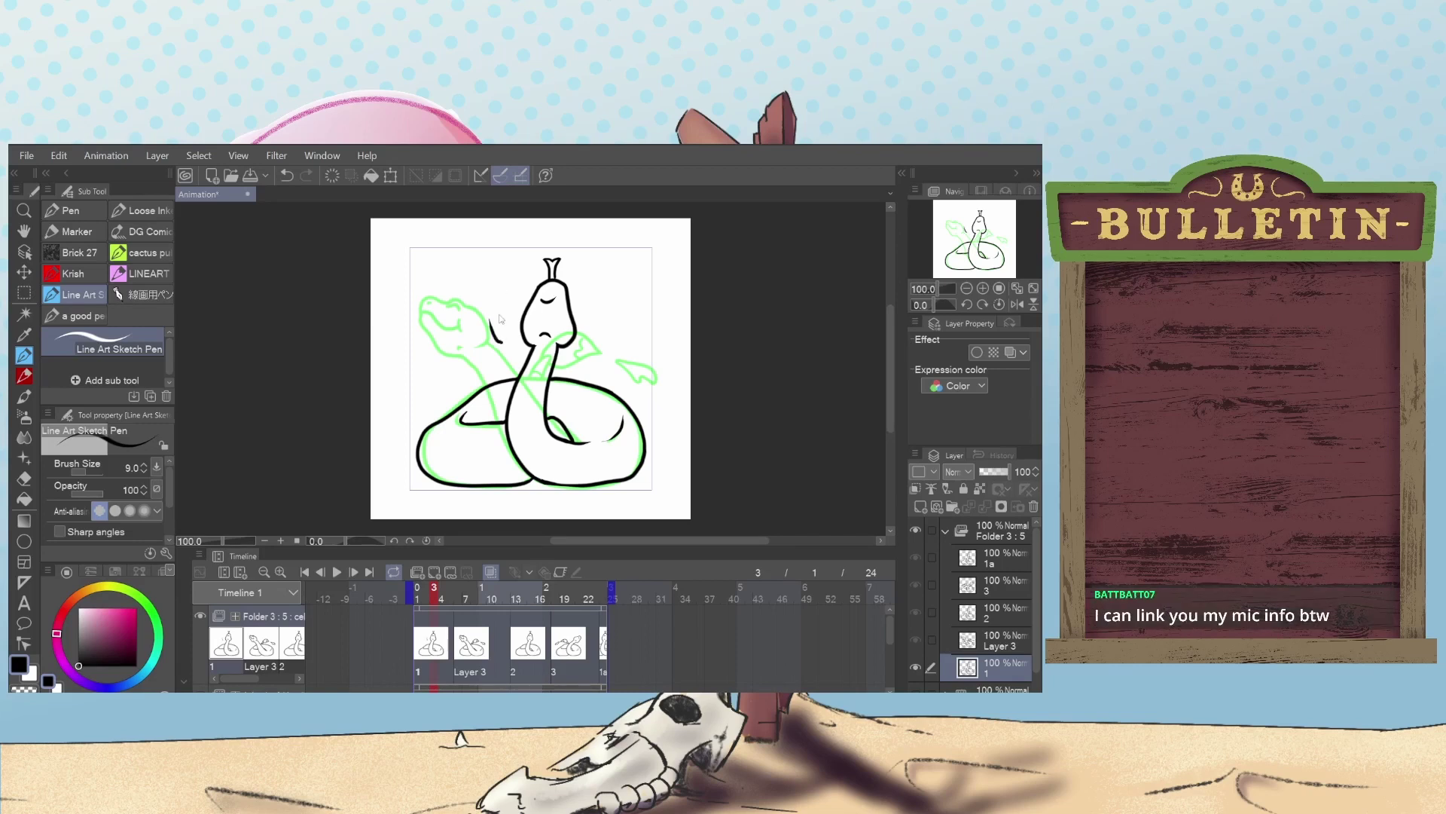
pyautogui.hotkey('ctrl', 'z')
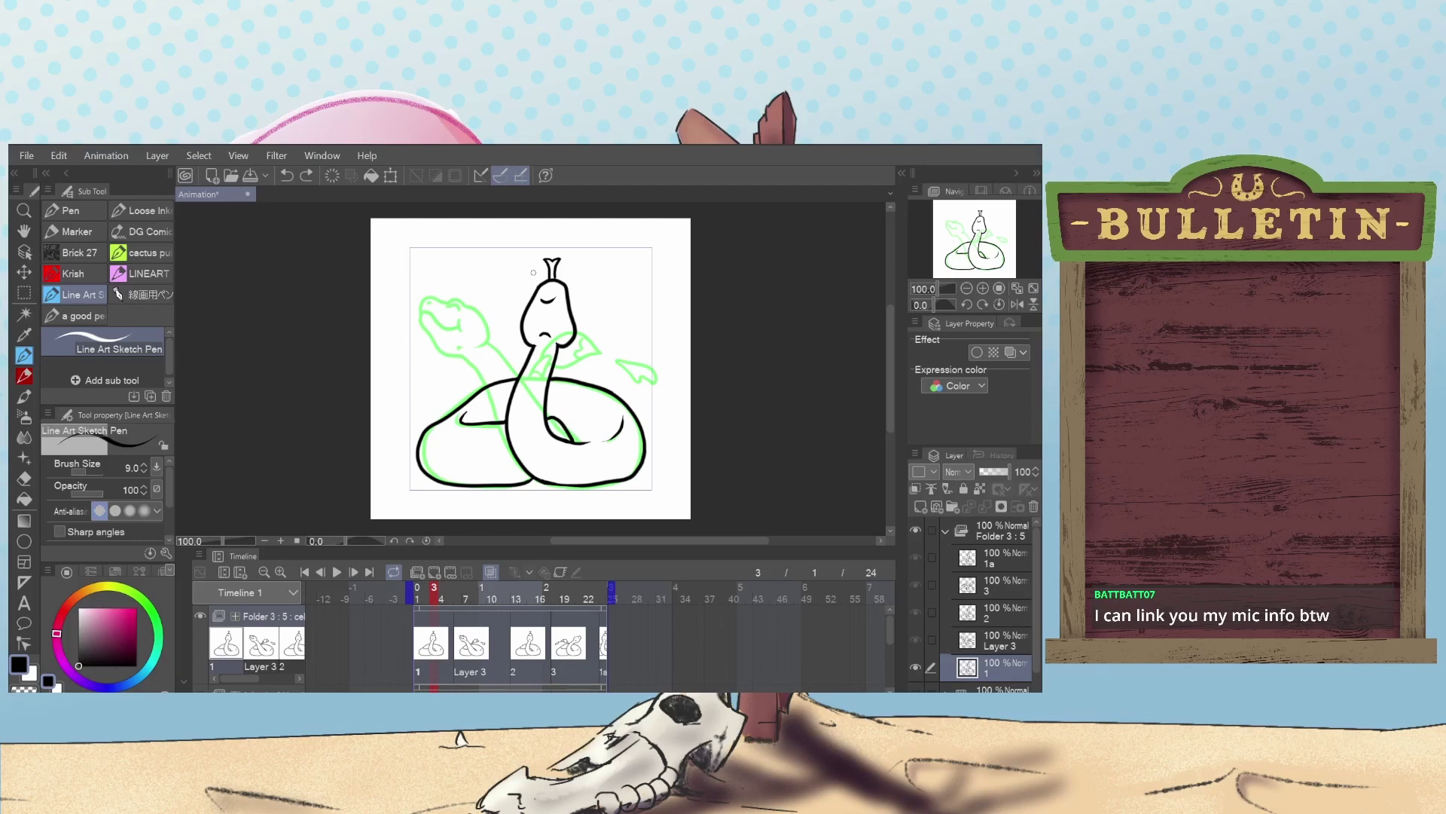
pyautogui.click(434, 573)
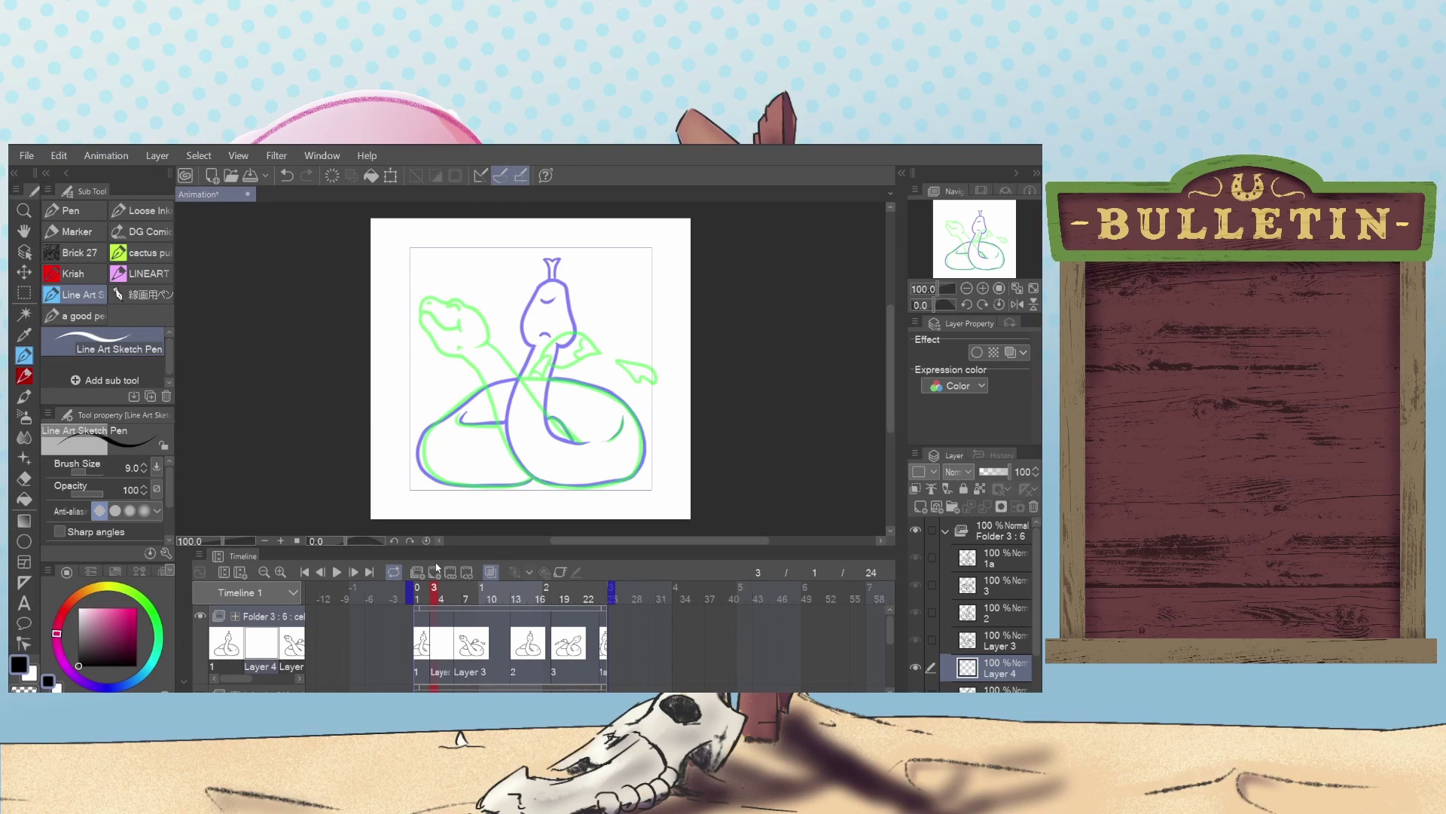
# Ink the in-between snake's head outline between the upright and left-leaning heads, redoing strokes until the curve fits.
pyautogui.moveTo(536, 479); pyautogui.dragTo(494, 376)
pyautogui.hotkey('ctrl', 'z')
pyautogui.moveTo(490, 351)
pyautogui.mouseDown()
pyautogui.moveTo(472, 289)
pyautogui.moveTo(476, 319)
pyautogui.moveTo(479, 276)
pyautogui.moveTo(491, 280)
pyautogui.mouseUp()
pyautogui.hotkey('ctrl', 'z')
pyautogui.moveTo(512, 343)
pyautogui.mouseDown()
pyautogui.moveTo(530, 320)
pyautogui.moveTo(503, 286)
pyautogui.moveTo(512, 330)
pyautogui.moveTo(510, 285)
pyautogui.moveTo(489, 276)
pyautogui.mouseUp()
pyautogui.hotkey('ctrl', 'z')
pyautogui.hotkey('ctrl', 'z')
pyautogui.moveTo(511, 288); pyautogui.dragTo(503, 287)
pyautogui.hotkey('ctrl', 'z')
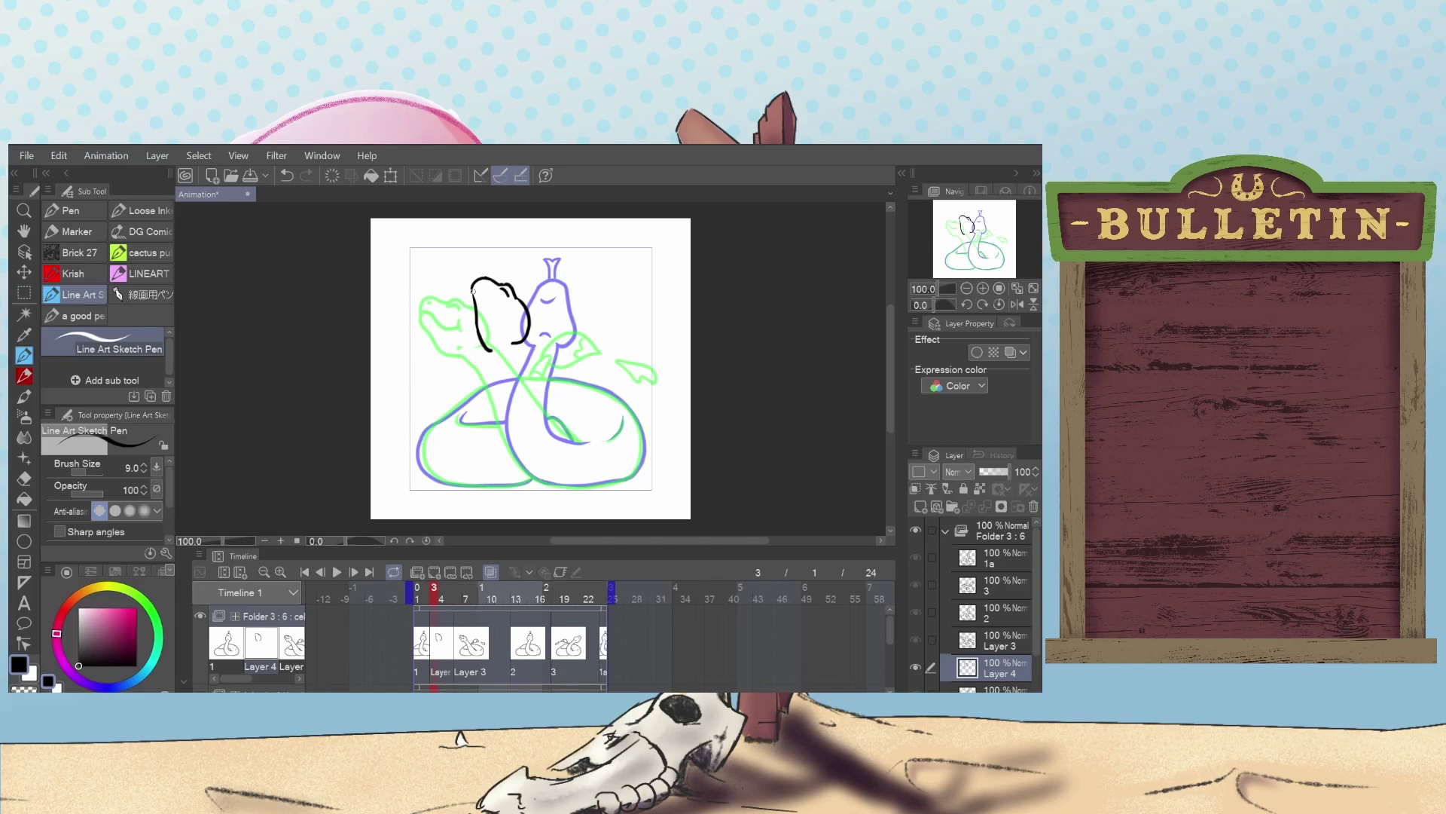
# Ink the snout and facial details on the in-between head, comparing stroke variants with undo and redo.
pyautogui.moveTo(473, 290)
pyautogui.mouseDown()
pyautogui.moveTo(513, 320)
pyautogui.moveTo(515, 308)
pyautogui.mouseUp()
pyautogui.hotkey('ctrl', 'z')
pyautogui.hotkey('ctrl', 'z')
pyautogui.moveTo(512, 320)
pyautogui.mouseDown()
pyautogui.moveTo(516, 303)
pyautogui.moveTo(475, 287)
pyautogui.mouseUp()
pyautogui.hotkey('ctrl', 'z')
pyautogui.moveTo(475, 285)
pyautogui.mouseDown()
pyautogui.moveTo(508, 312)
pyautogui.moveTo(472, 287)
pyautogui.mouseUp()
pyautogui.hotkey('ctrl', 'z')
pyautogui.hotkey('ctrl', 'y')
pyautogui.hotkey('ctrl', 'z')
pyautogui.hotkey('ctrl', 'y')
pyautogui.hotkey('ctrl', 'z')
pyautogui.hotkey('ctrl', 'y')
# Ink both sides of the in-between neck down into the coil, and touch up the snout outline with the hard eraser.
pyautogui.moveTo(493, 350)
pyautogui.mouseDown()
pyautogui.moveTo(536, 479)
pyautogui.moveTo(507, 433)
pyautogui.moveTo(492, 354)
pyautogui.mouseUp()
pyautogui.hotkey('ctrl', 'z')
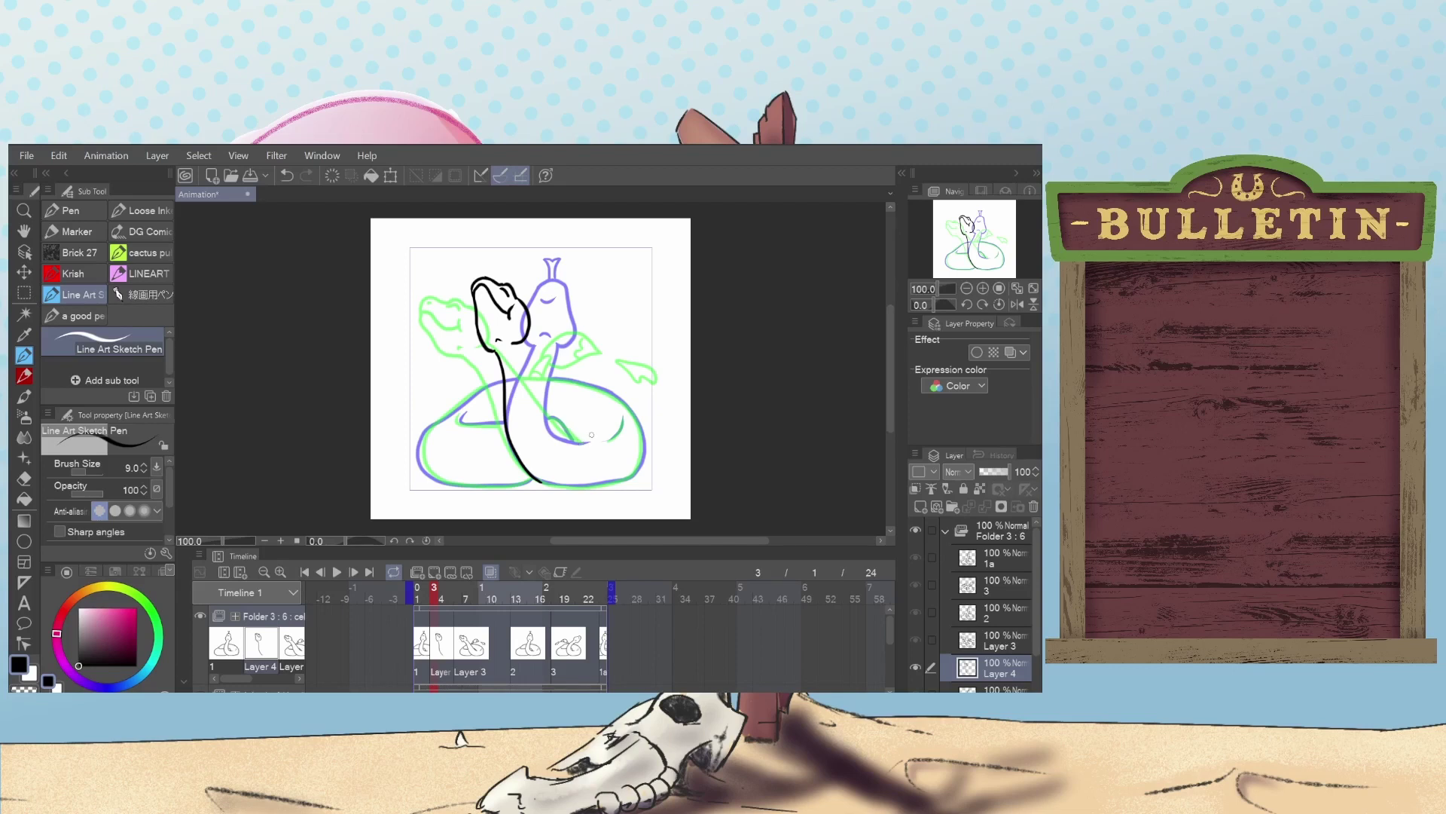
pyautogui.moveTo(585, 442)
pyautogui.mouseDown()
pyautogui.moveTo(535, 399)
pyautogui.moveTo(523, 346)
pyautogui.moveTo(554, 426)
pyautogui.moveTo(587, 442)
pyautogui.mouseUp()
pyautogui.hotkey('ctrl', 'z')
pyautogui.press('e')
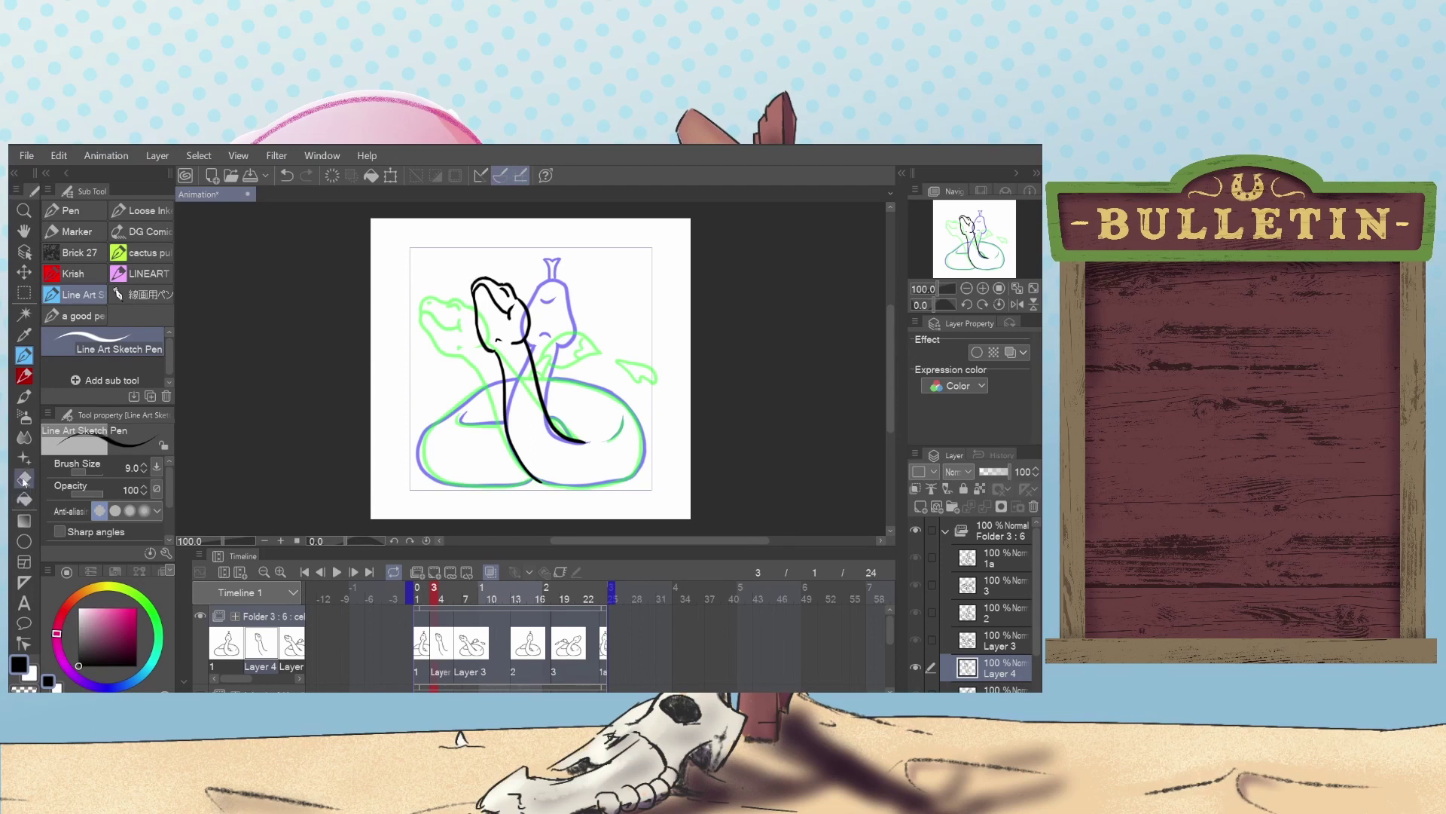
pyautogui.click(478, 280)
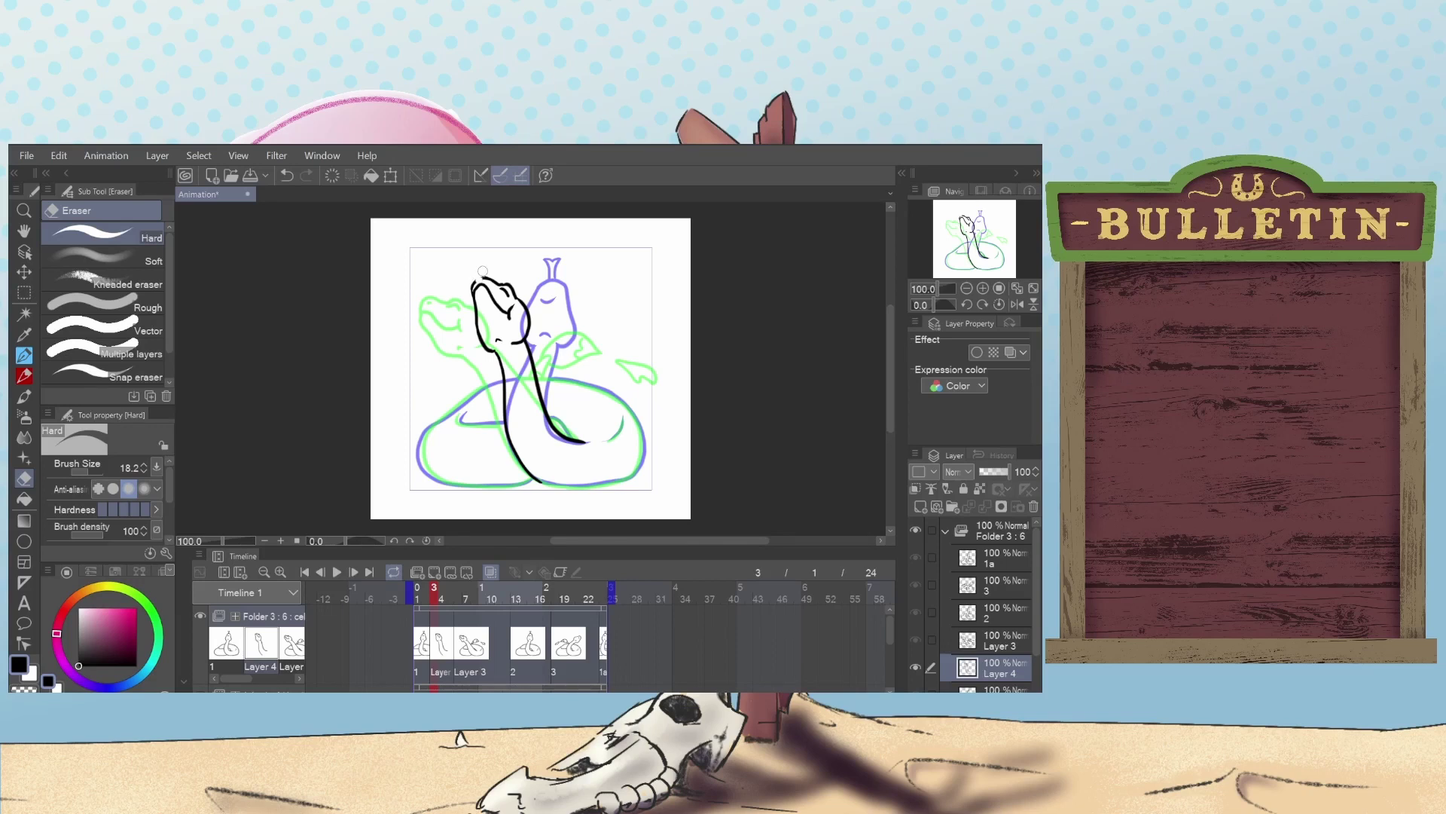
pyautogui.hotkey('ctrl', 'z')
# Erase the forked tongue from the upright snake on frame 1.
pyautogui.click(419, 599)
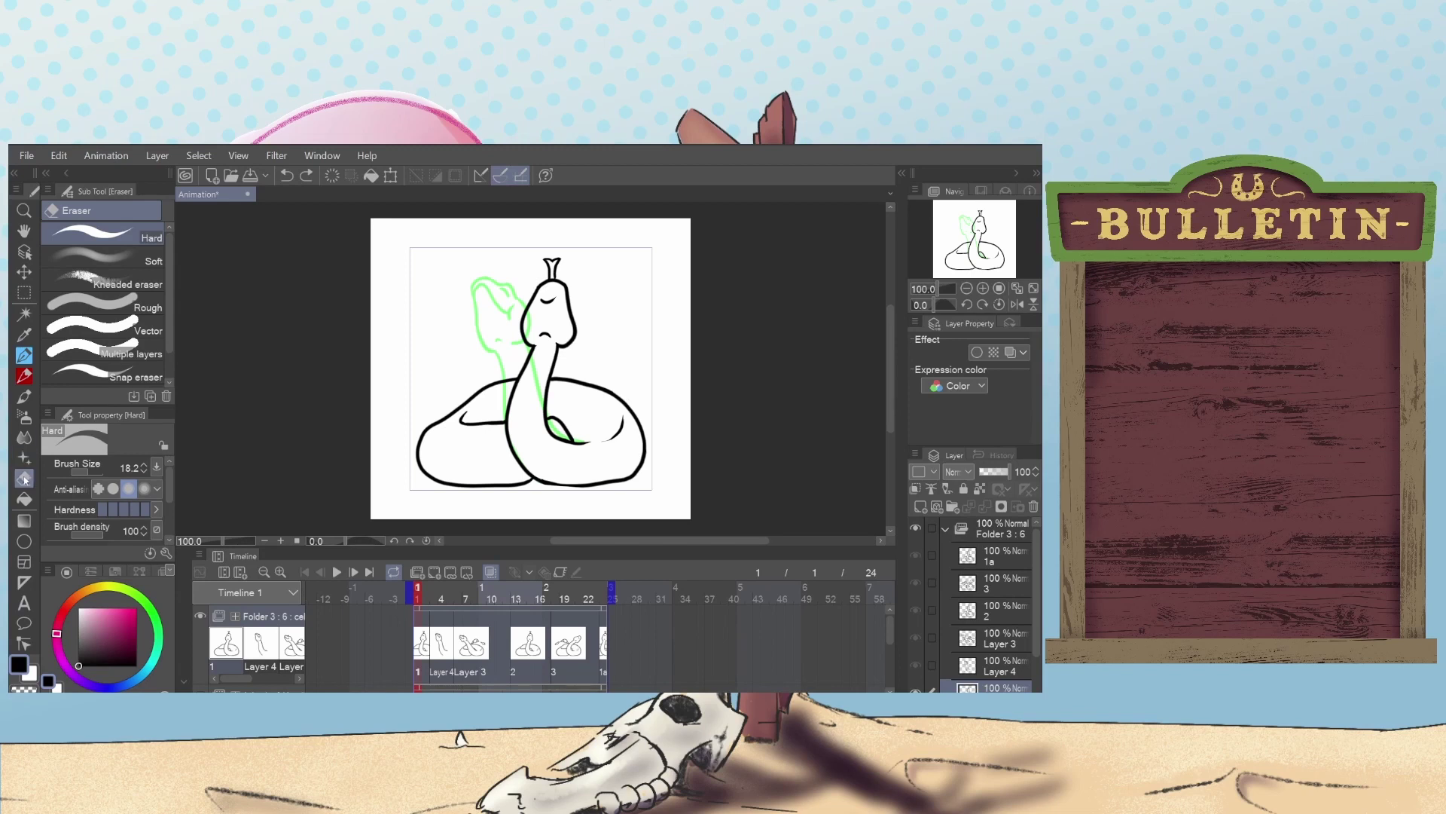
pyautogui.moveTo(536, 271)
pyautogui.mouseDown()
pyautogui.moveTo(566, 276)
pyautogui.moveTo(541, 261)
pyautogui.moveTo(584, 259)
pyautogui.mouseUp()
pyautogui.hotkey('ctrl', 'z')
pyautogui.moveTo(546, 273)
pyautogui.mouseDown()
pyautogui.moveTo(574, 258)
pyautogui.moveTo(543, 269)
pyautogui.mouseUp()
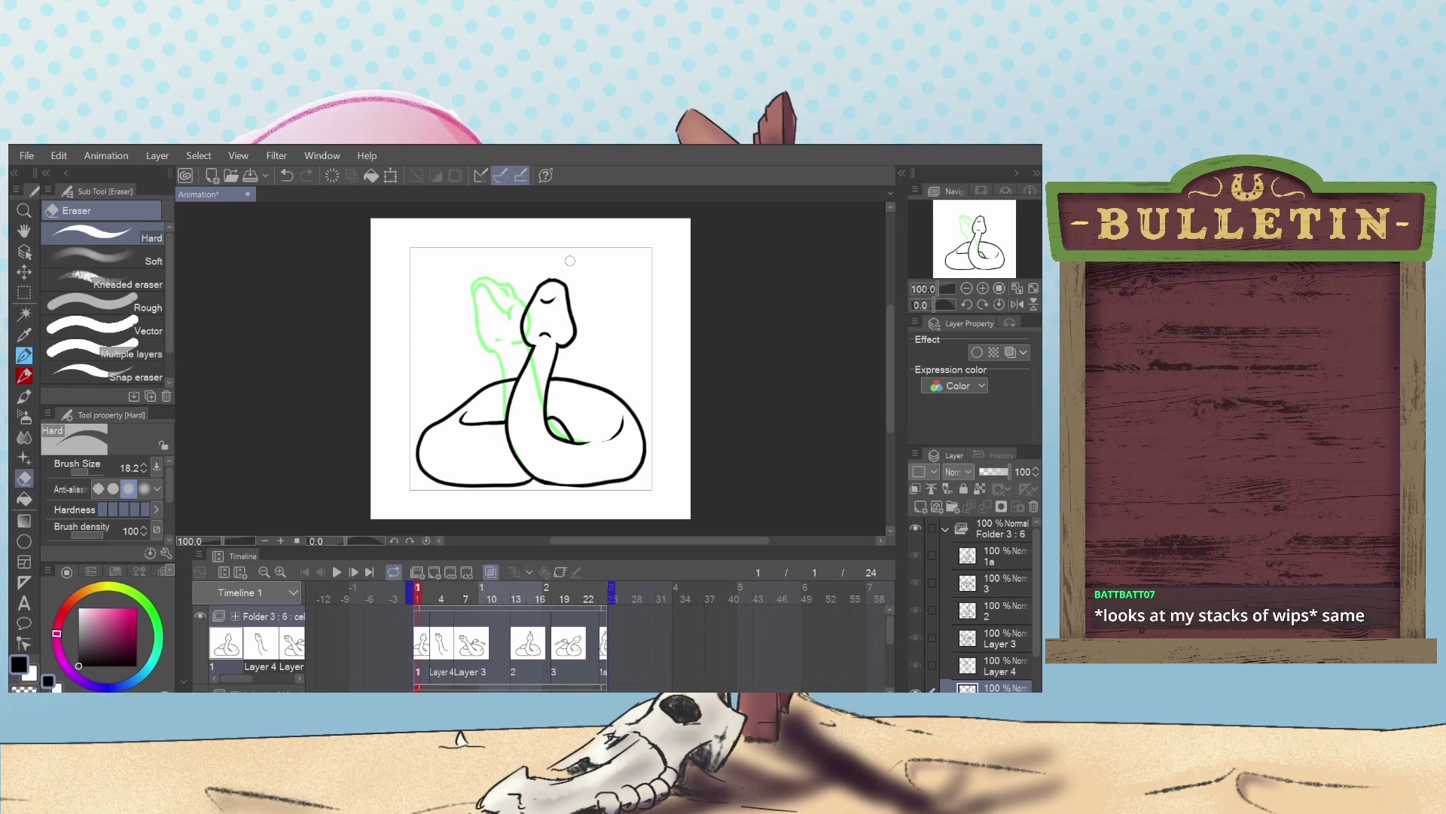
# Return to frame 3 and redraw the top of the in-between snake's snout with the Line Art Sketch Pen.
pyautogui.click(433, 595)
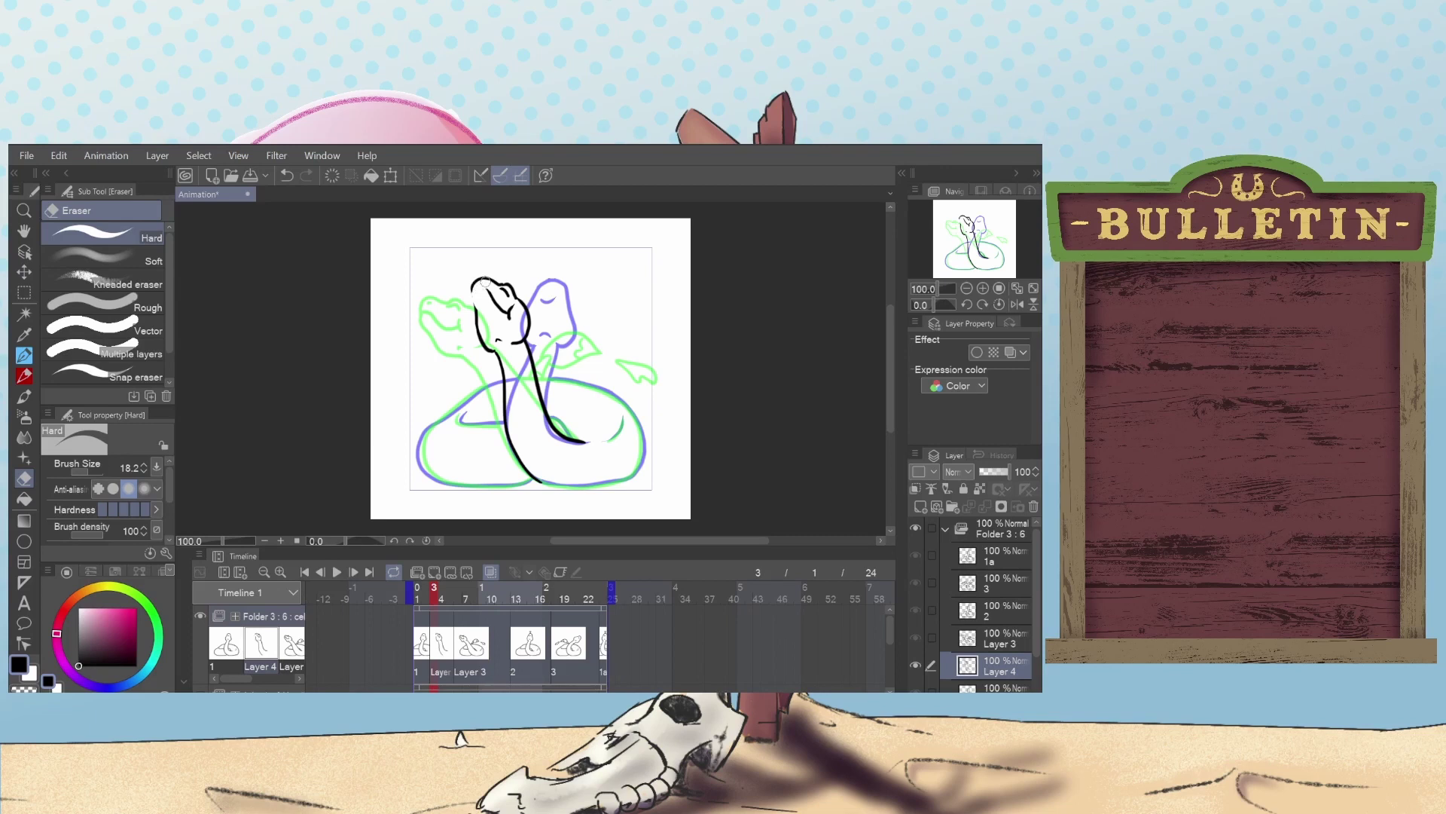
pyautogui.click(25, 356)
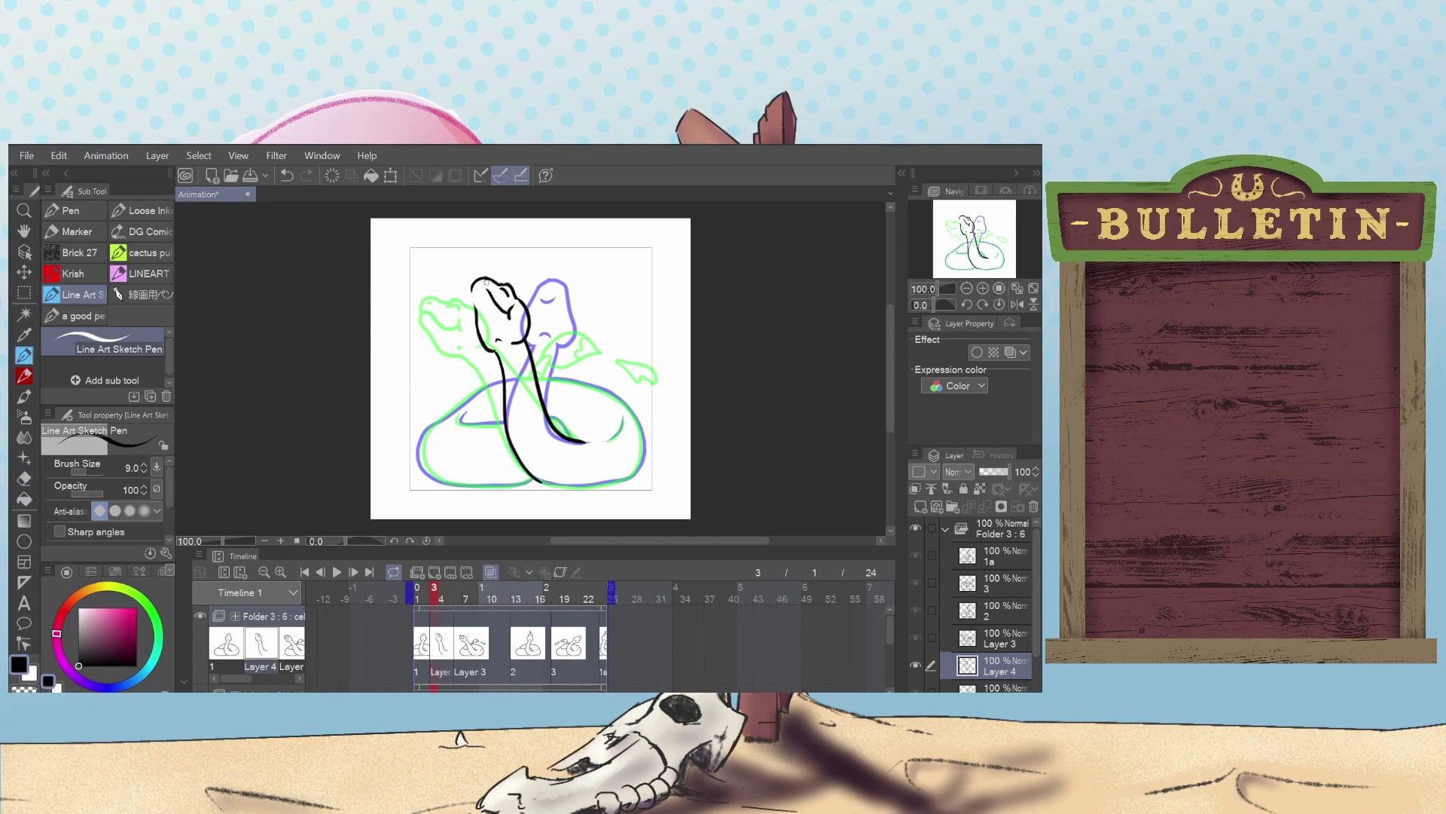
pyautogui.moveTo(487, 282); pyautogui.dragTo(488, 320)
pyautogui.hotkey('ctrl', 'z')
pyautogui.click(486, 282)
pyautogui.hotkey('ctrl', 'z')
pyautogui.moveTo(484, 285); pyautogui.dragTo(481, 290)
# Extend the end of the neck's inner line into the right coil and trim it with the hard eraser.
pyautogui.moveTo(583, 443); pyautogui.dragTo(594, 439)
pyautogui.click(25, 479)
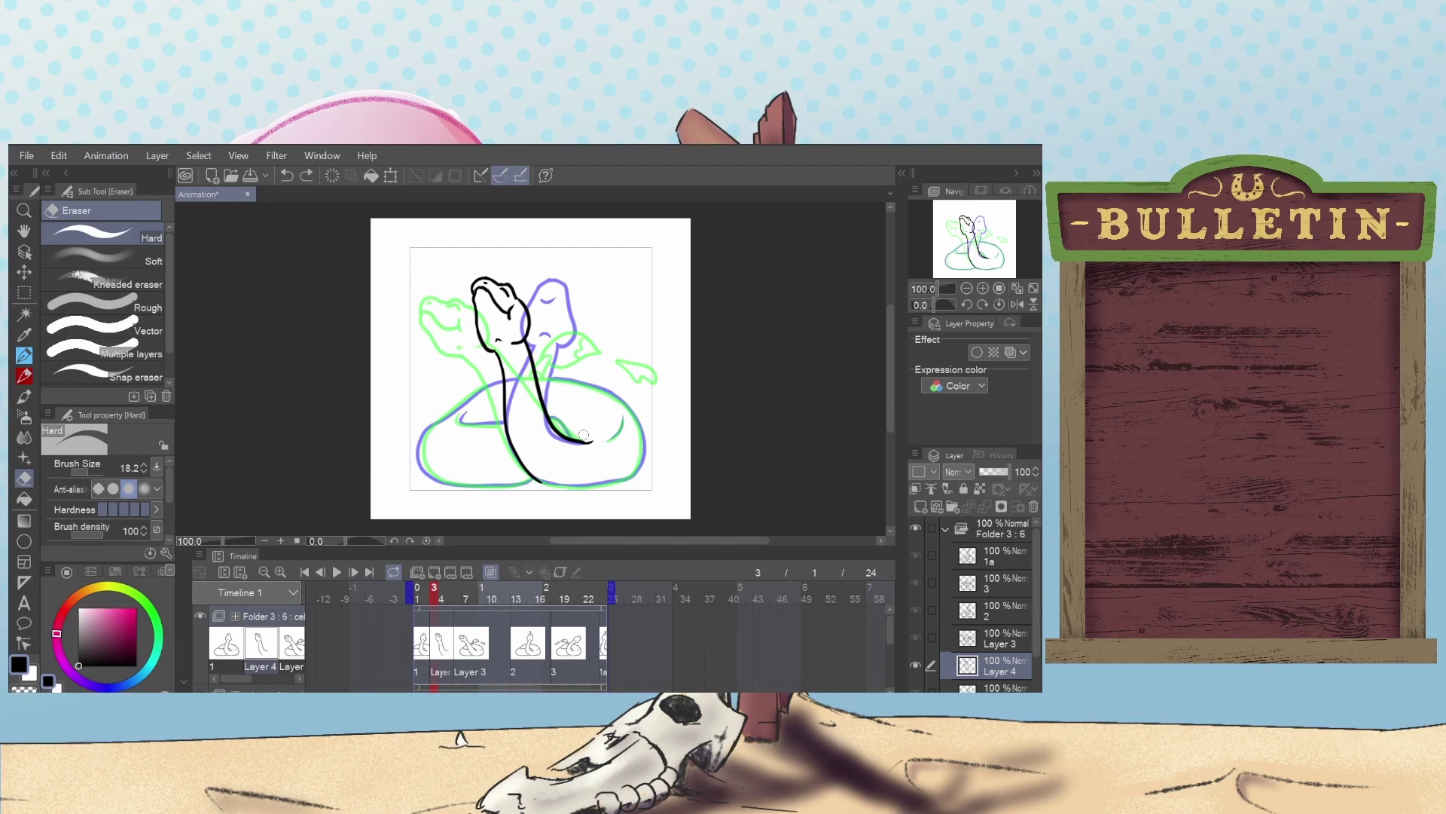
pyautogui.moveTo(578, 437); pyautogui.dragTo(610, 429)
pyautogui.click(23, 362)
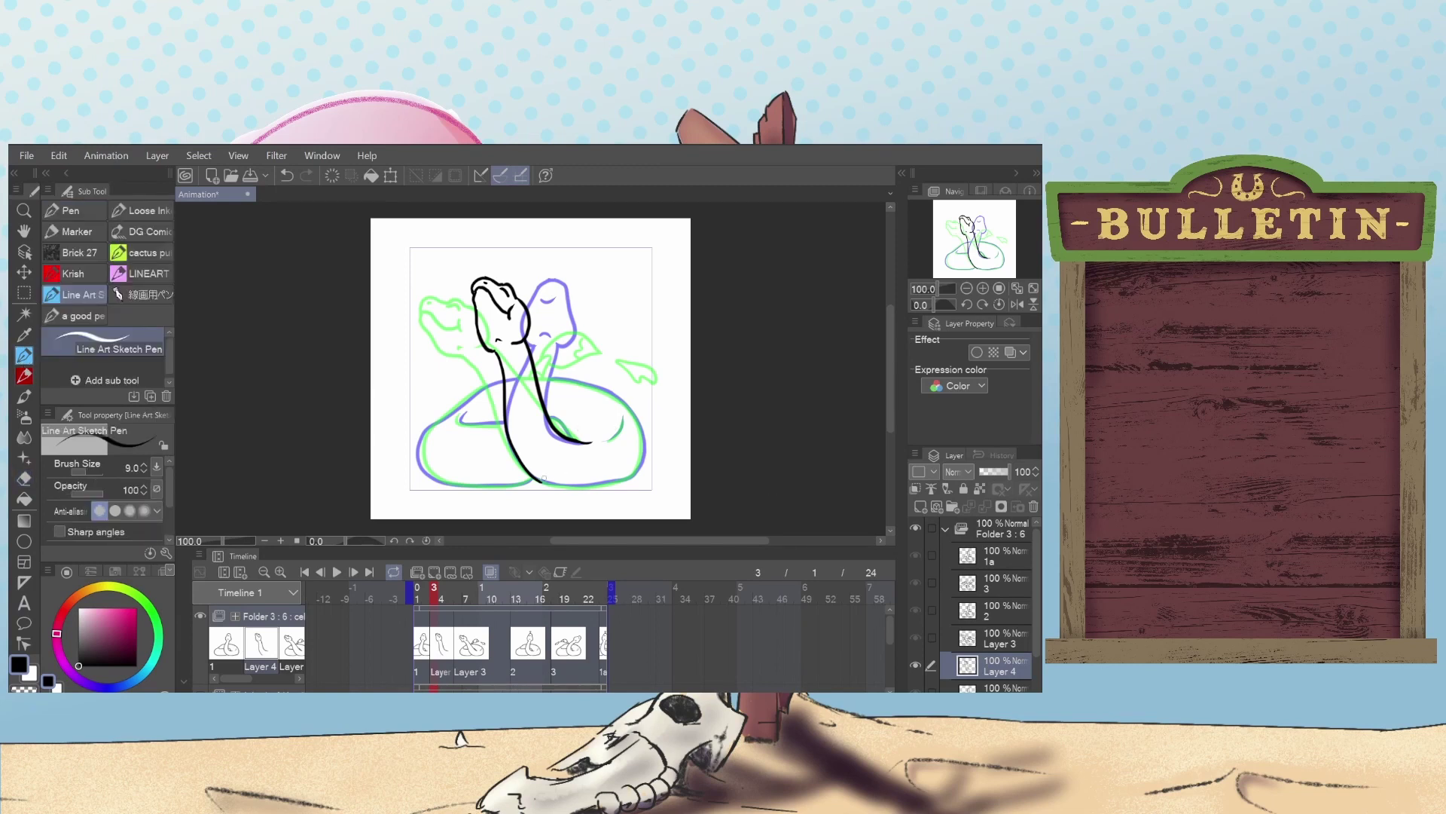
# Ink the right coil's outline and crease on the in-between cel, plus the small inner gap beside the neck.
pyautogui.moveTo(537, 480)
pyautogui.mouseDown()
pyautogui.moveTo(618, 481)
pyautogui.moveTo(643, 447)
pyautogui.moveTo(631, 415)
pyautogui.moveTo(562, 380)
pyautogui.moveTo(617, 404)
pyautogui.moveTo(611, 438)
pyautogui.moveTo(626, 412)
pyautogui.moveTo(603, 443)
pyautogui.mouseUp()
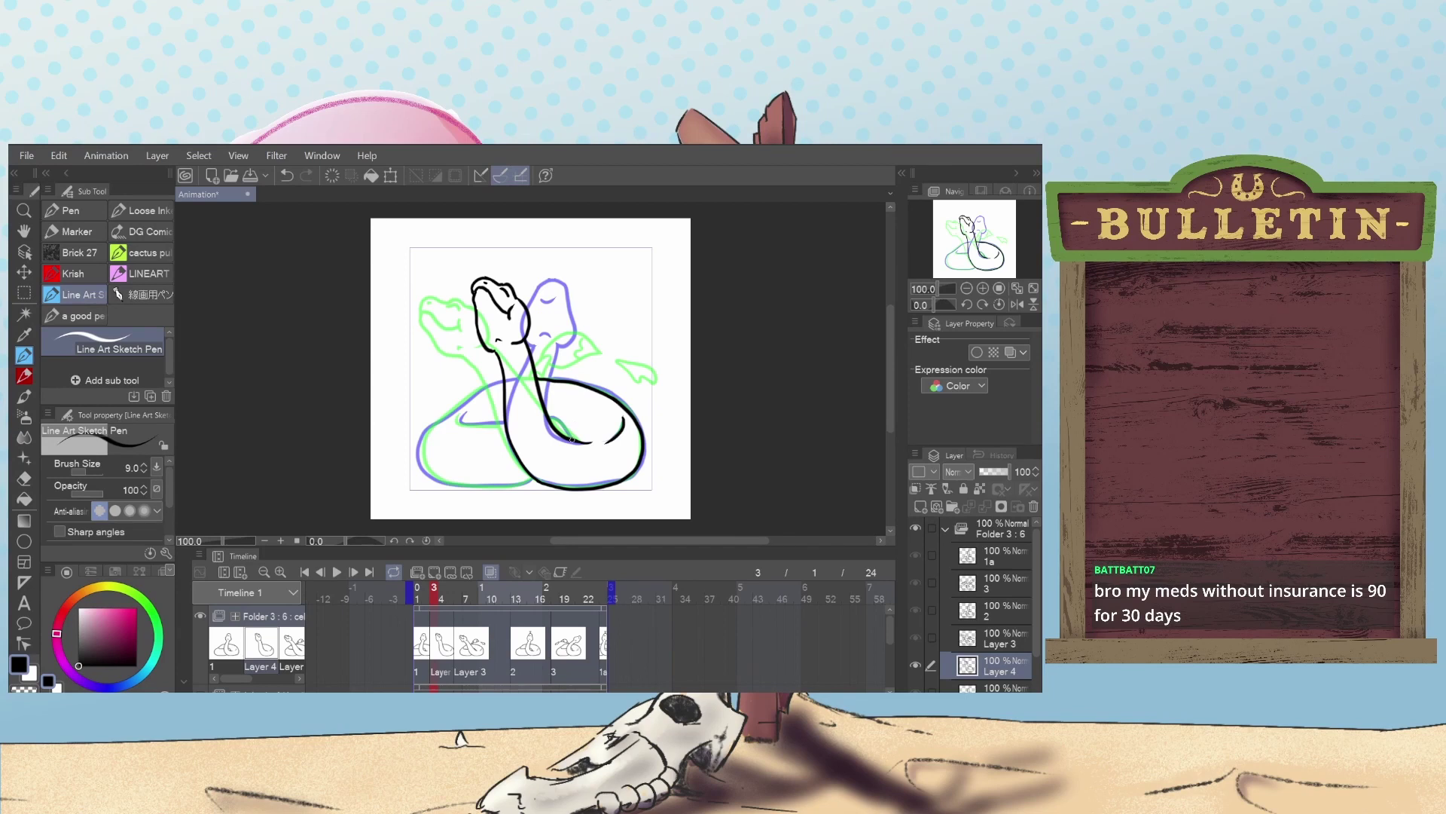
pyautogui.moveTo(571, 440); pyautogui.dragTo(548, 413)
pyautogui.hotkey('ctrl', 'z')
pyautogui.hotkey('ctrl', 'z')
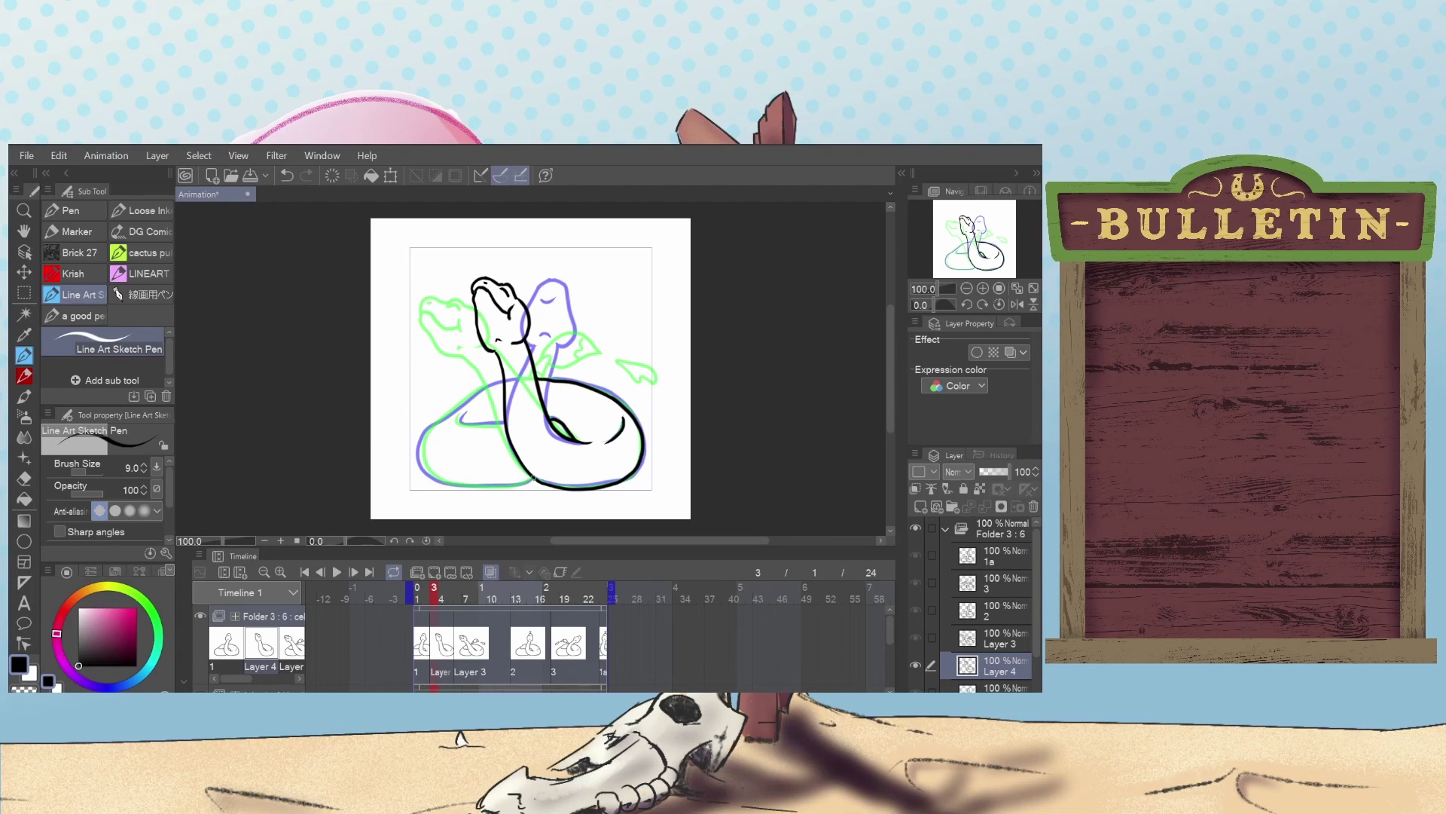
# Ink the left coil's outline on the in-between cel, redoing the bottom curve, and clean up its lower corner with the hard eraser.
pyautogui.moveTo(534, 478); pyautogui.dragTo(446, 480)
pyautogui.hotkey('ctrl', 'z')
pyautogui.moveTo(534, 476); pyautogui.dragTo(447, 482)
pyautogui.hotkey('ctrl', 'z')
pyautogui.moveTo(446, 484)
pyautogui.mouseDown()
pyautogui.moveTo(437, 419)
pyautogui.moveTo(501, 379)
pyautogui.moveTo(435, 425)
pyautogui.moveTo(422, 458)
pyautogui.moveTo(439, 484)
pyautogui.moveTo(530, 476)
pyautogui.moveTo(485, 488)
pyautogui.moveTo(432, 470)
pyautogui.moveTo(512, 484)
pyautogui.moveTo(429, 473)
pyautogui.mouseUp()
pyautogui.hotkey('ctrl', 'z')
pyautogui.hotkey('ctrl', 'z')
pyautogui.hotkey('ctrl', 'z')
pyautogui.hotkey('ctrl', 'z')
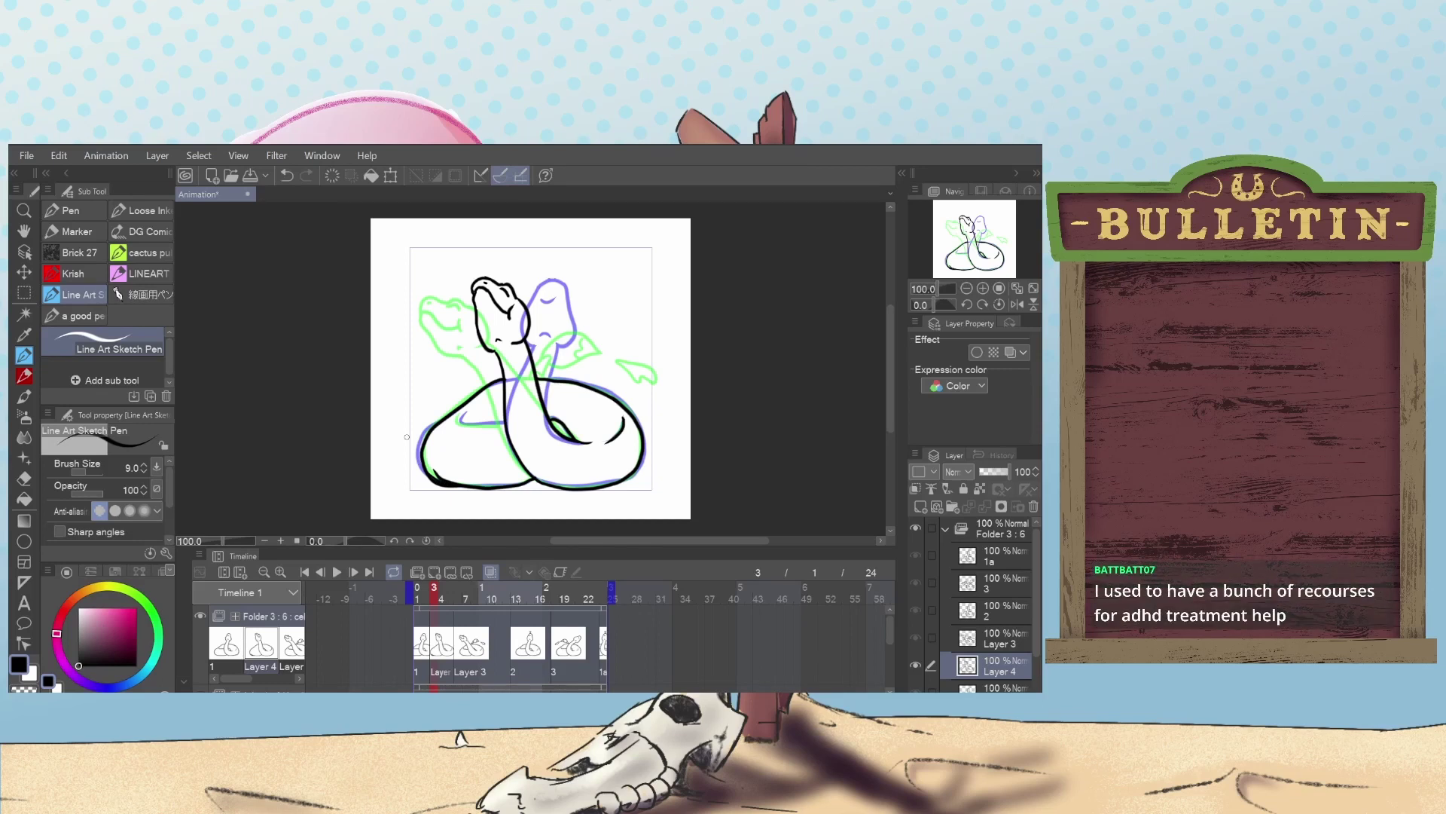
pyautogui.press('e')
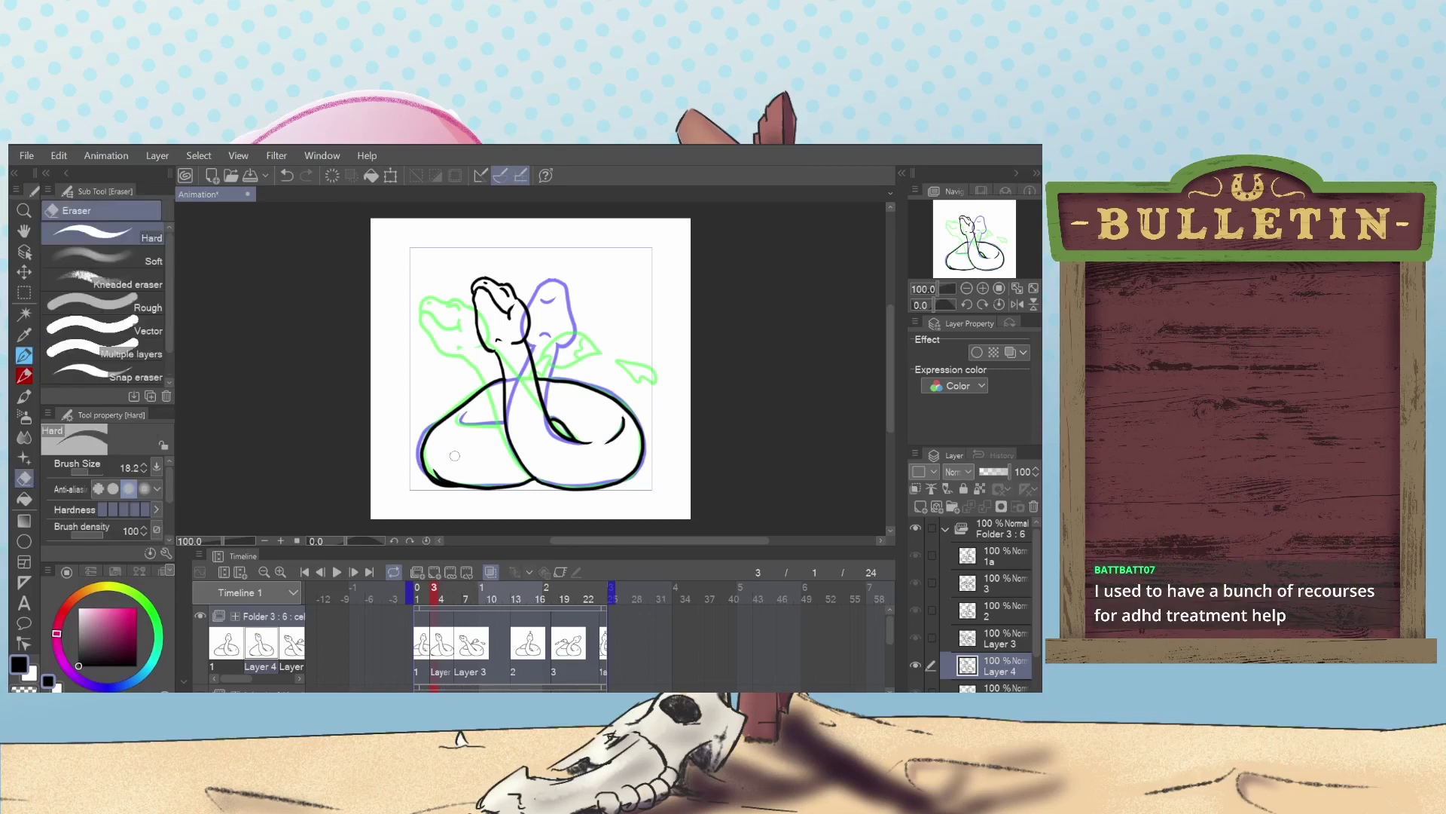
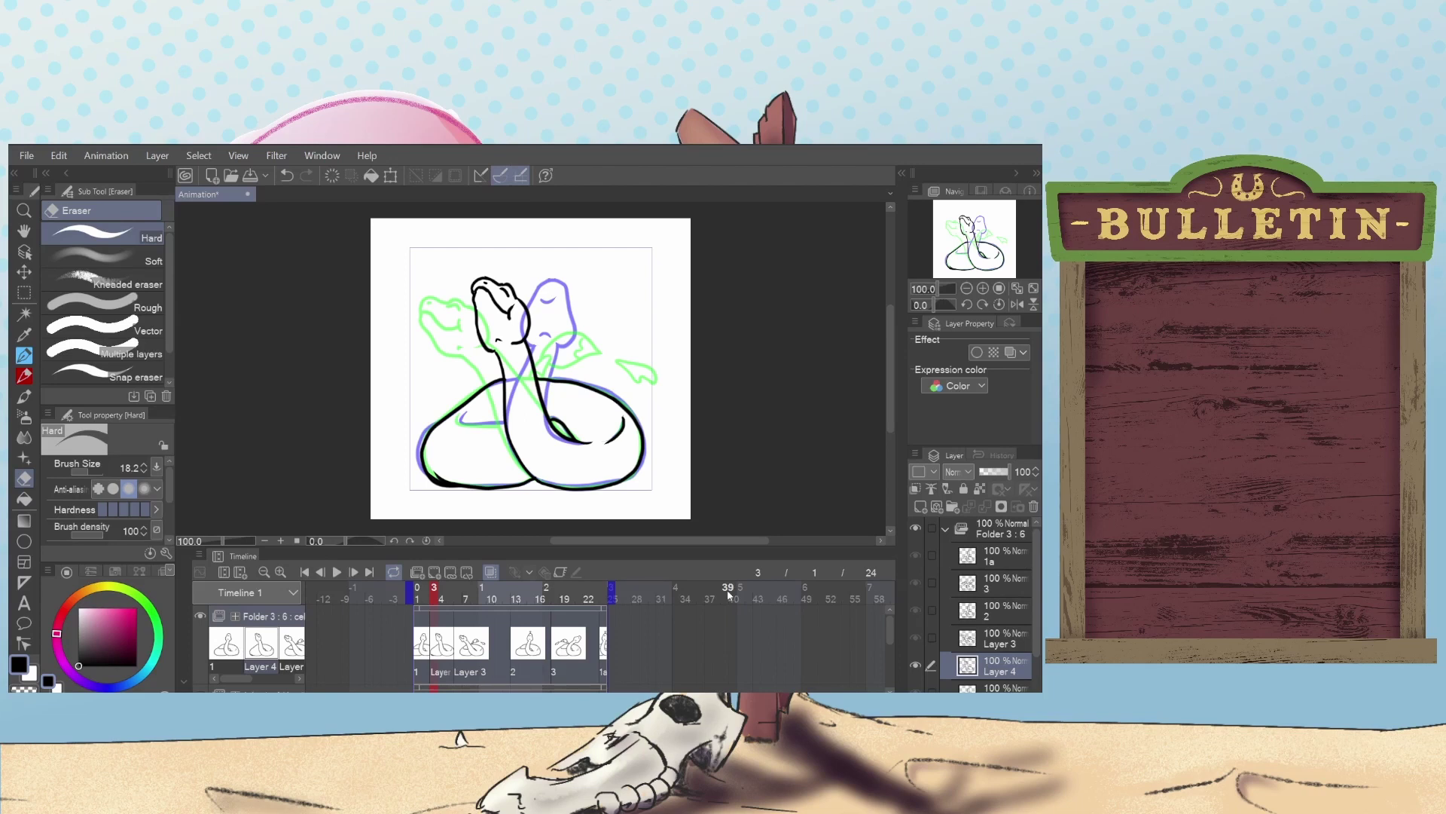
# Ink the curved crease inside the left coil with the Line Art Sketch Pen.
pyautogui.click(24, 354)
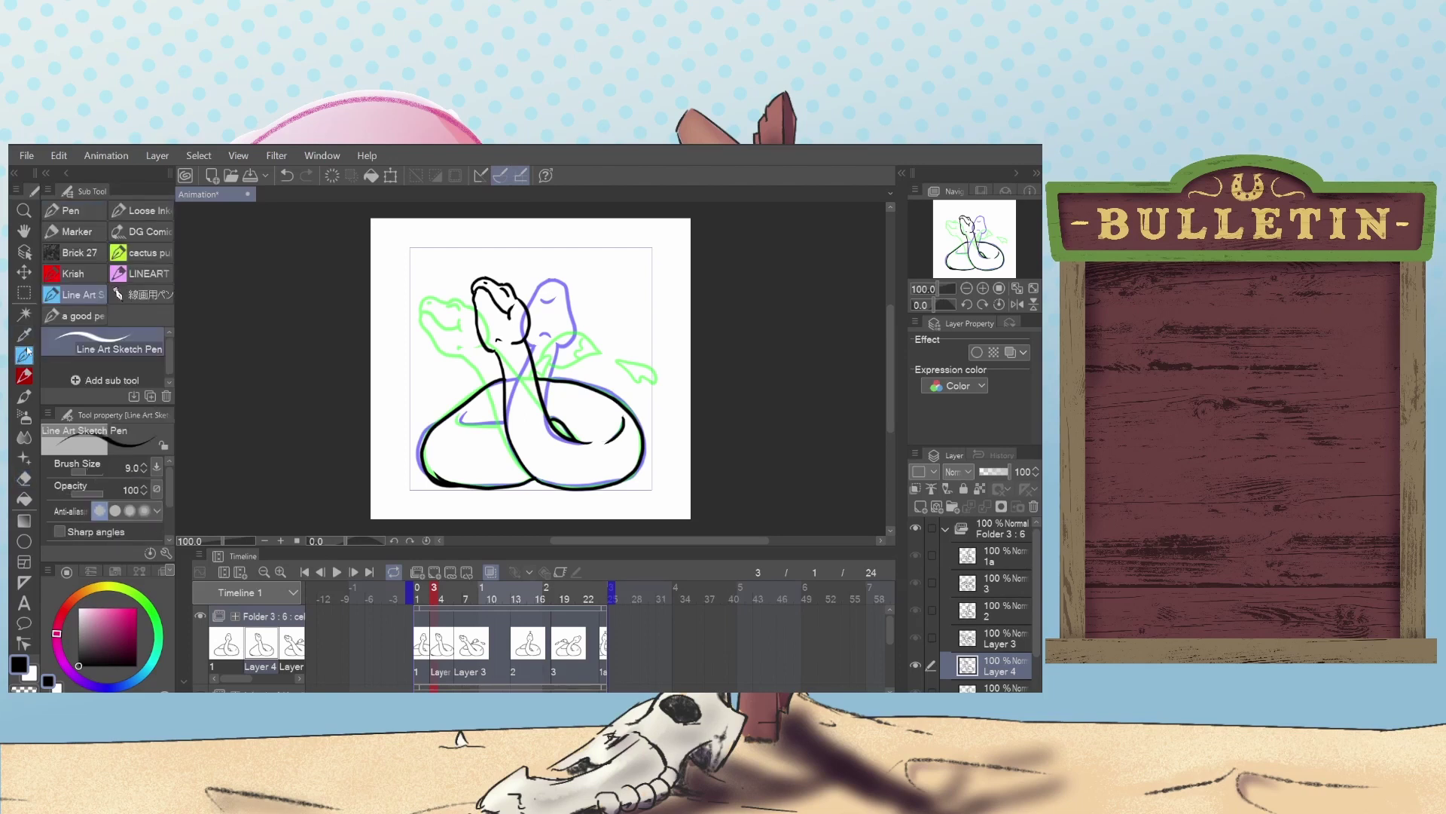
pyautogui.moveTo(505, 422); pyautogui.dragTo(461, 412)
pyautogui.hotkey('ctrl', 'z')
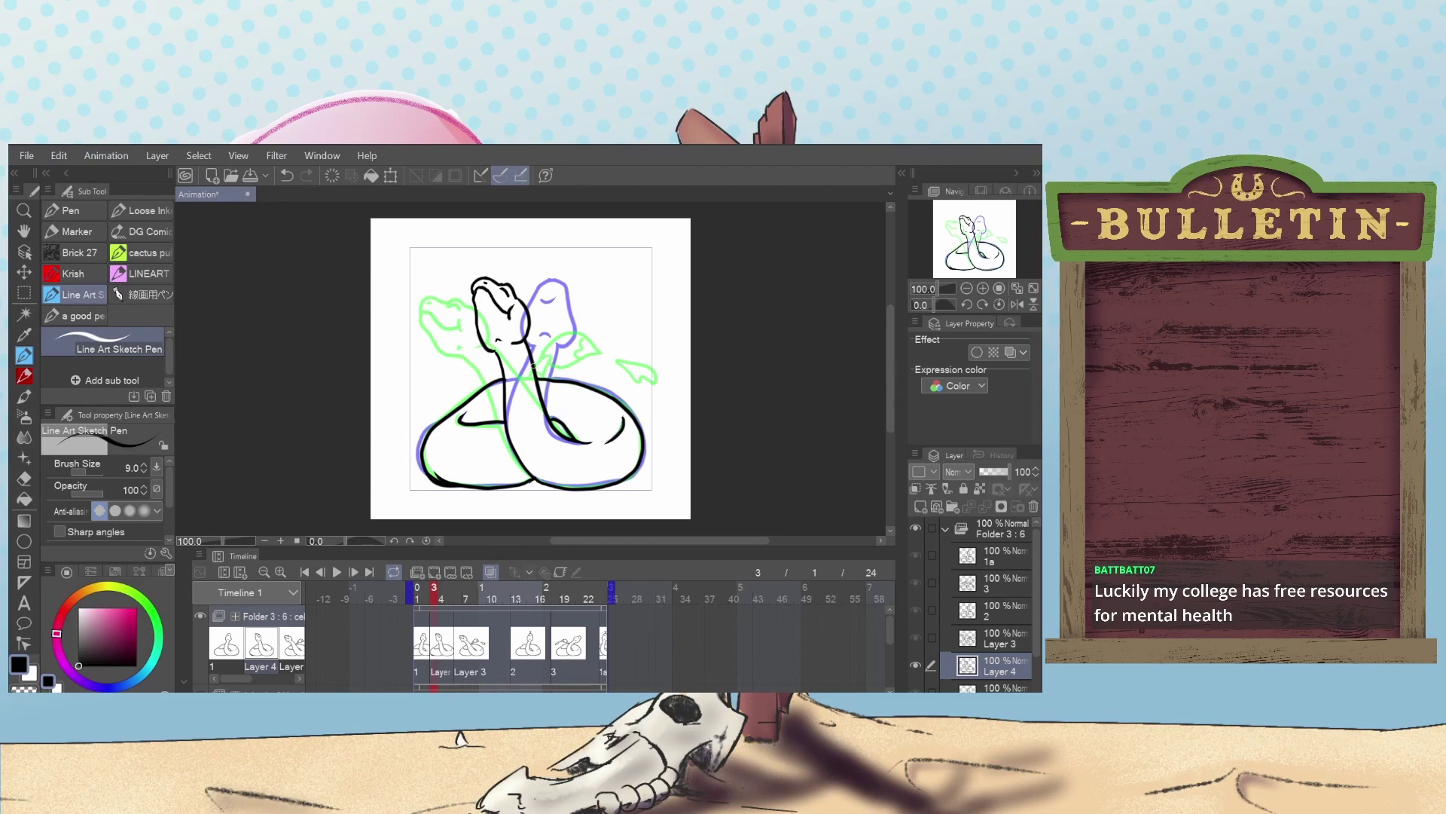
# Ink the raised tail behind the in-between snake's neck, redoing its curved sides until they fit between the onion-skin poses.
pyautogui.moveTo(534, 365); pyautogui.dragTo(546, 358)
pyautogui.hotkey('ctrl', 'z')
pyautogui.moveTo(545, 354); pyautogui.dragTo(541, 369)
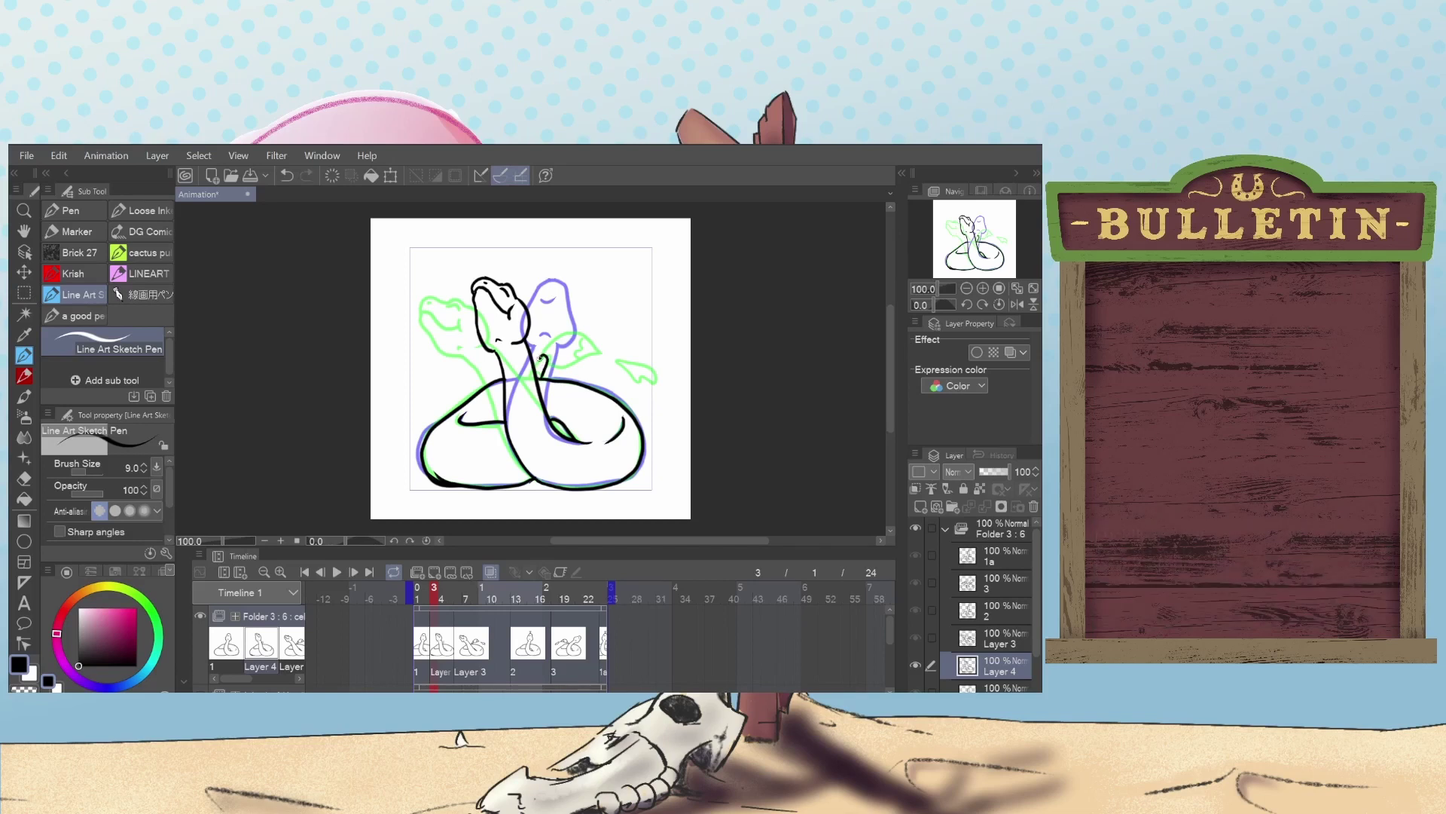
pyautogui.hotkey('ctrl', 'z')
pyautogui.moveTo(533, 369)
pyautogui.mouseDown()
pyautogui.moveTo(564, 357)
pyautogui.moveTo(575, 322)
pyautogui.moveTo(546, 314)
pyautogui.mouseUp()
pyautogui.hotkey('ctrl', 'z')
pyautogui.hotkey('ctrl', 'z')
pyautogui.moveTo(547, 369)
pyautogui.mouseDown()
pyautogui.moveTo(574, 337)
pyautogui.moveTo(554, 310)
pyautogui.mouseUp()
pyautogui.hotkey('ctrl', 'z')
pyautogui.moveTo(546, 369)
pyautogui.mouseDown()
pyautogui.moveTo(566, 354)
pyautogui.moveTo(562, 315)
pyautogui.moveTo(543, 309)
pyautogui.mouseUp()
pyautogui.hotkey('ctrl', 'z')
pyautogui.moveTo(547, 369)
pyautogui.mouseDown()
pyautogui.moveTo(571, 335)
pyautogui.moveTo(545, 308)
pyautogui.mouseUp()
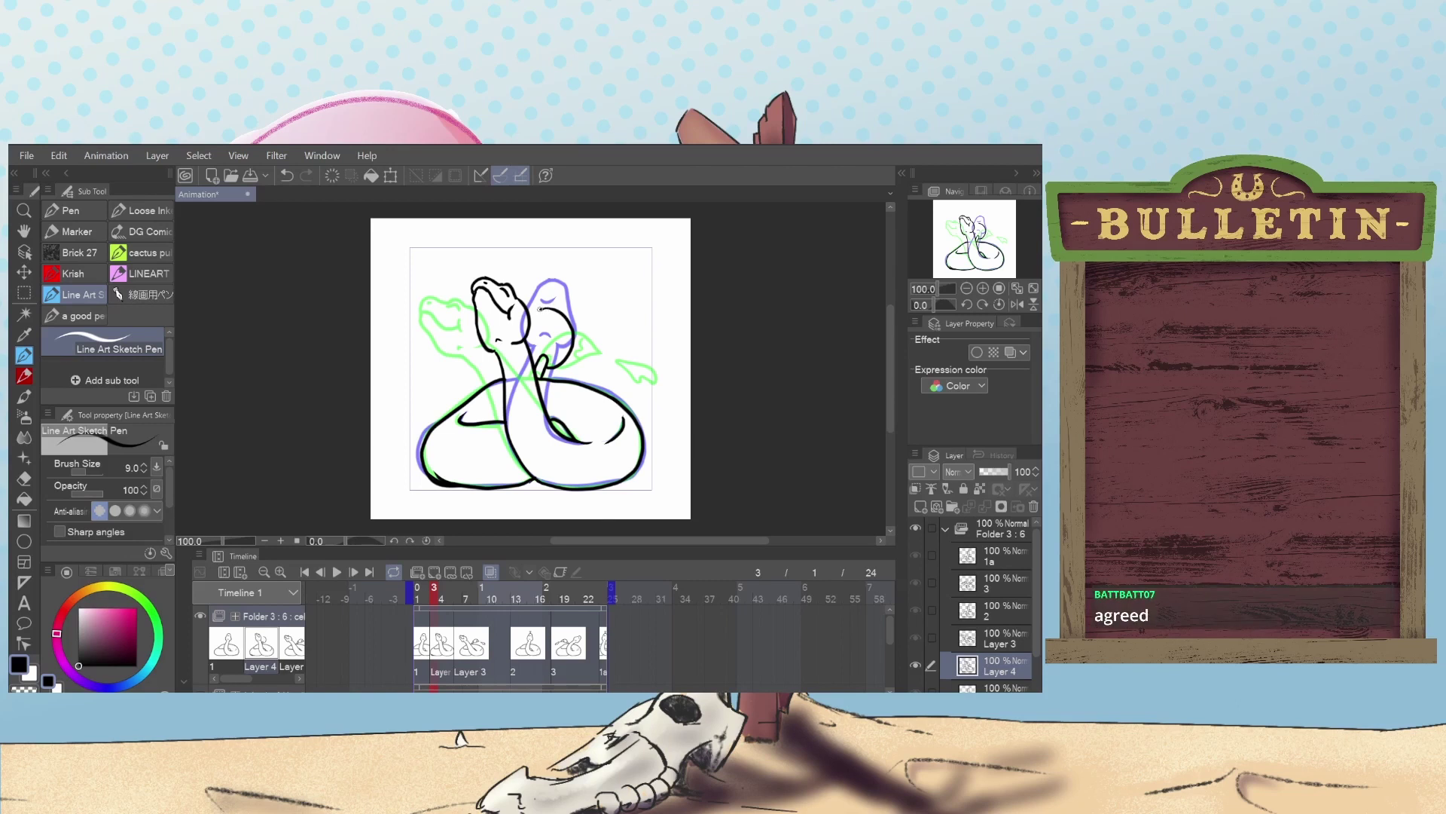
# Ink the hooked tip and jagged marking on the in-between snake's tail, redoing strokes as needed.
pyautogui.moveTo(540, 309); pyautogui.dragTo(543, 313)
pyautogui.hotkey('ctrl', 'z')
pyautogui.hotkey('ctrl', 'z')
pyautogui.moveTo(549, 320)
pyautogui.mouseDown()
pyautogui.moveTo(535, 358)
pyautogui.moveTo(562, 345)
pyautogui.moveTo(565, 319)
pyautogui.mouseUp()
pyautogui.hotkey('ctrl', 'z')
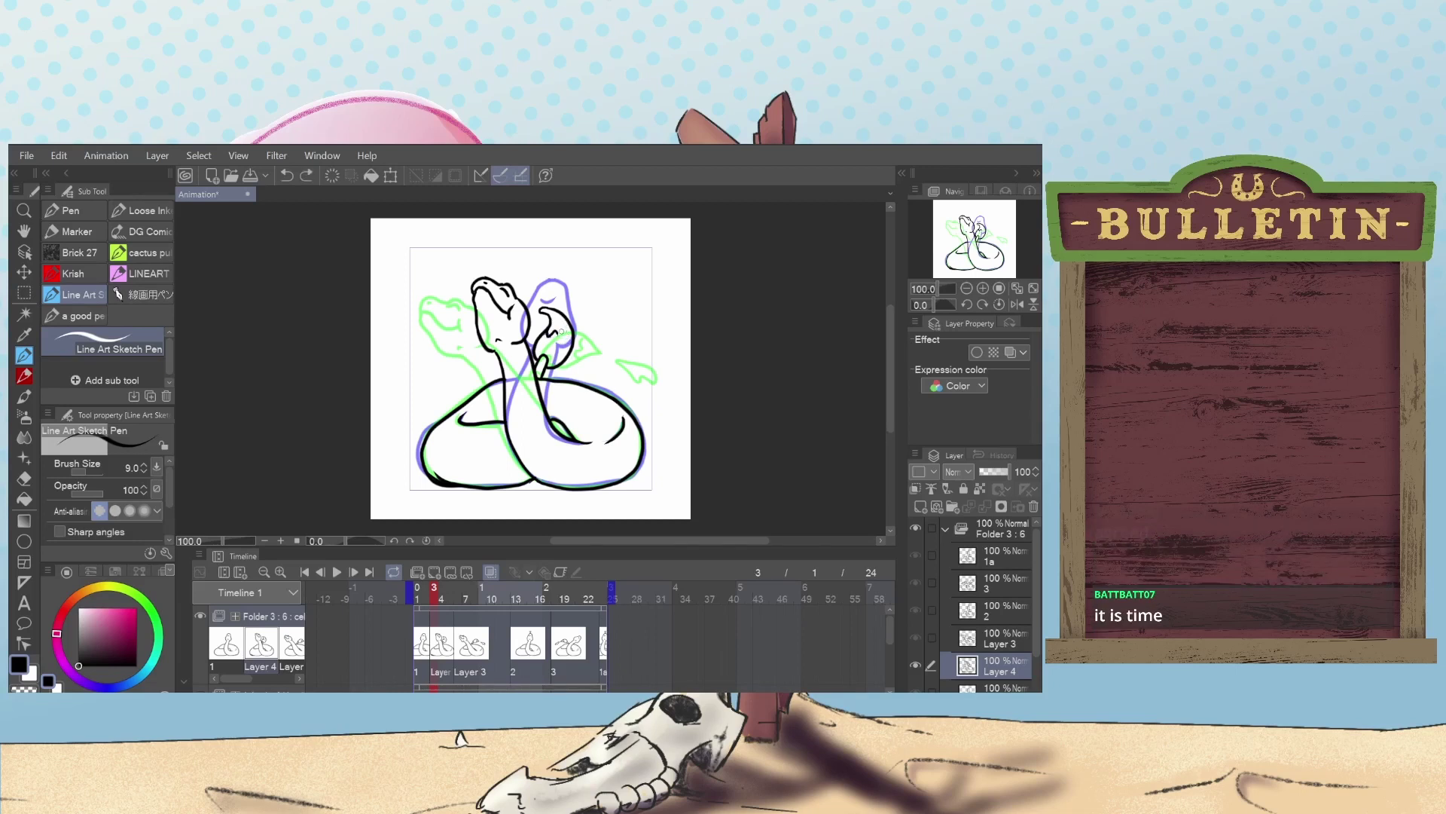
pyautogui.moveTo(556, 343); pyautogui.dragTo(569, 323)
pyautogui.hotkey('ctrl', 'z')
pyautogui.moveTo(555, 332); pyautogui.dragTo(566, 317)
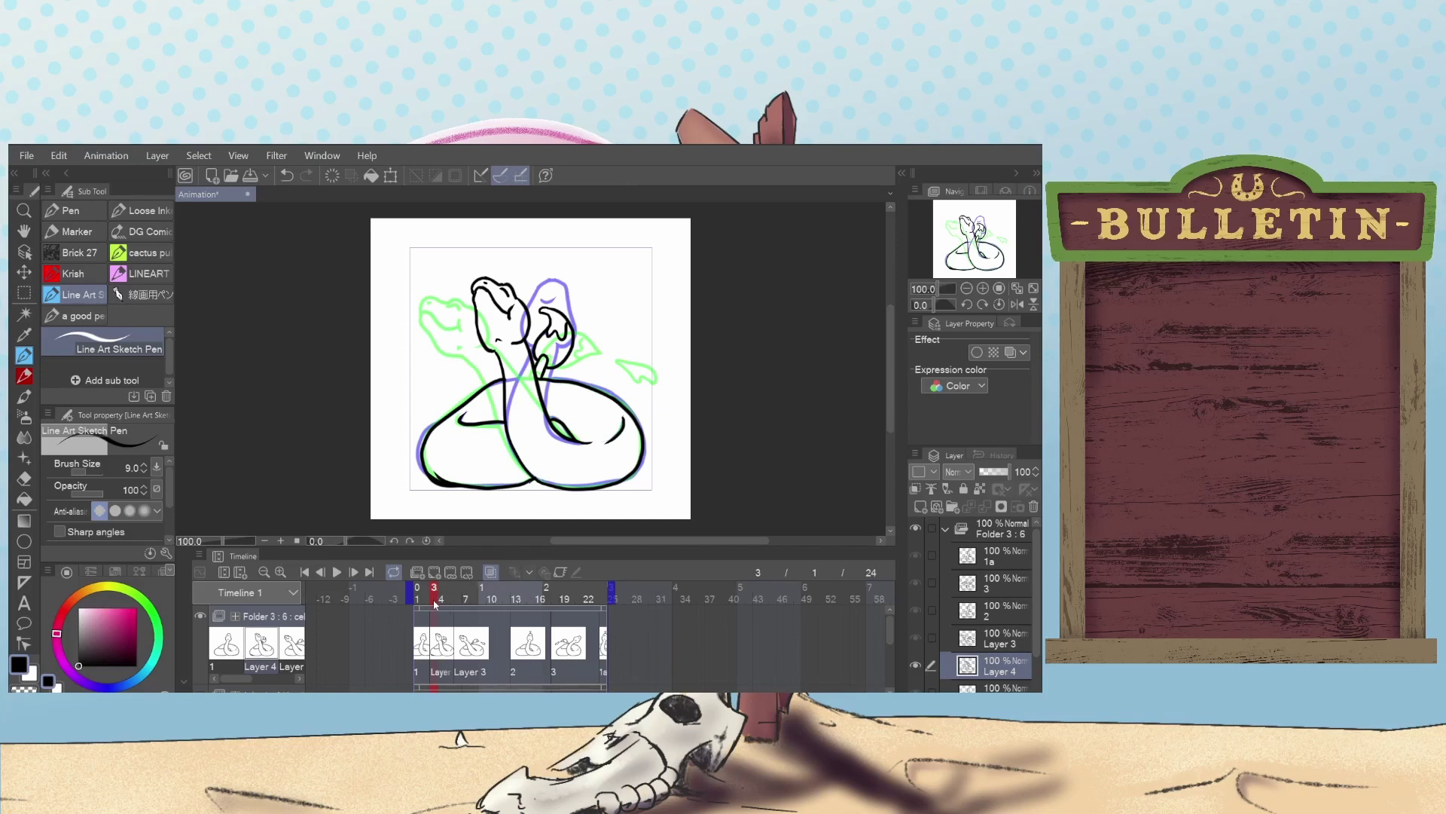
pyautogui.moveTo(435, 601); pyautogui.dragTo(451, 602)
pyautogui.moveTo(452, 600); pyautogui.dragTo(519, 602)
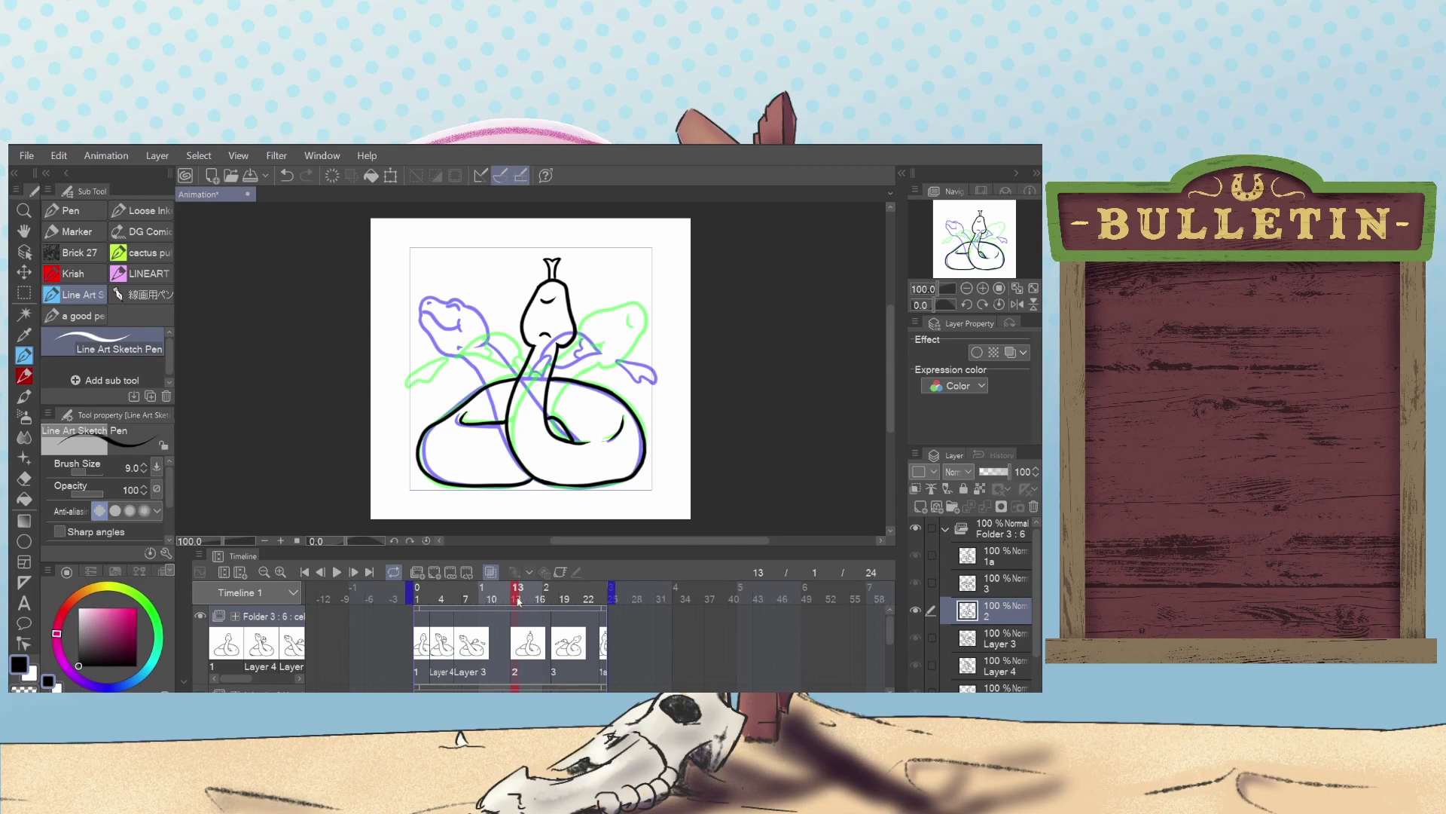
pyautogui.moveTo(518, 600); pyautogui.dragTo(494, 593)
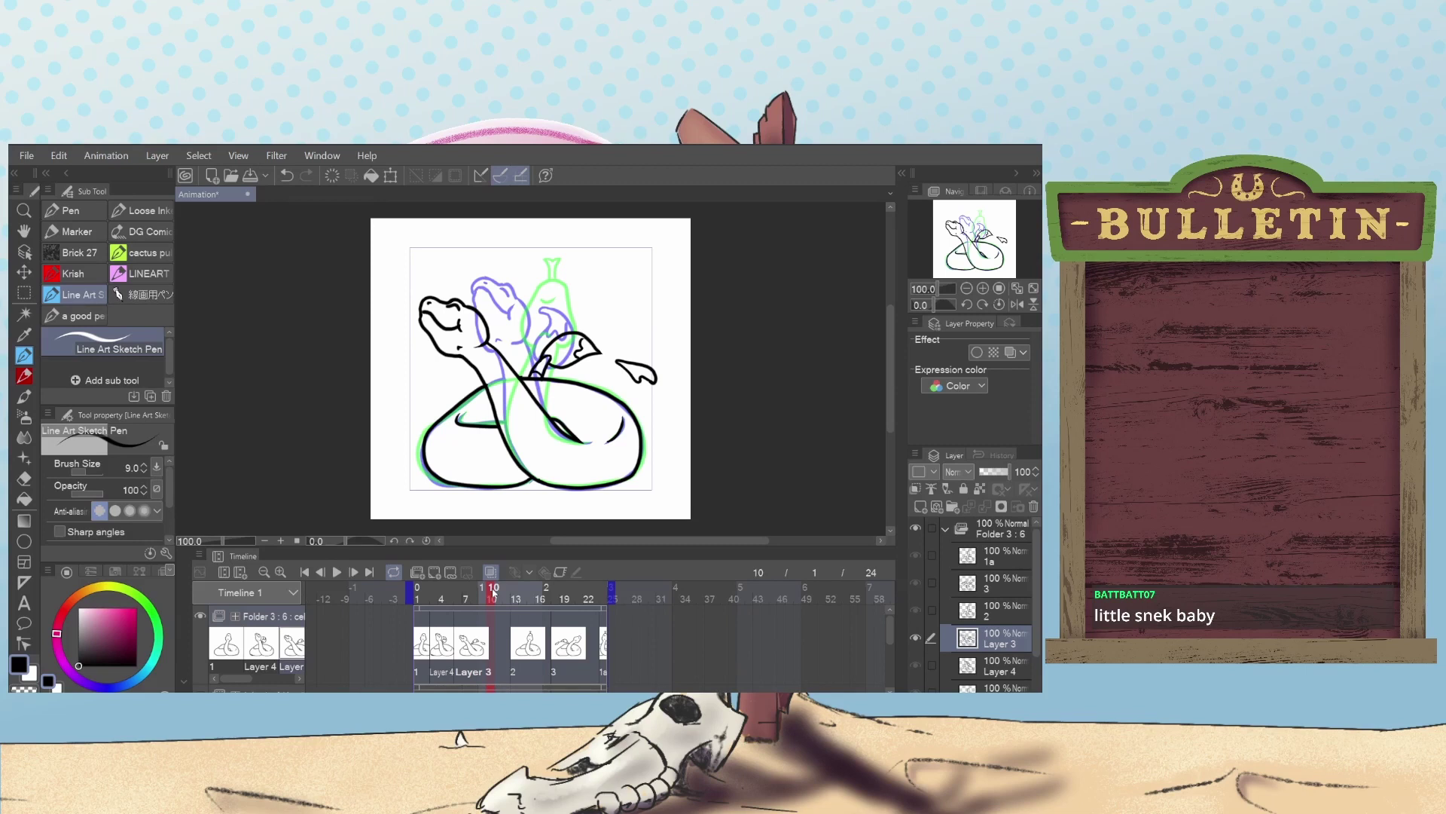
pyautogui.click(441, 574)
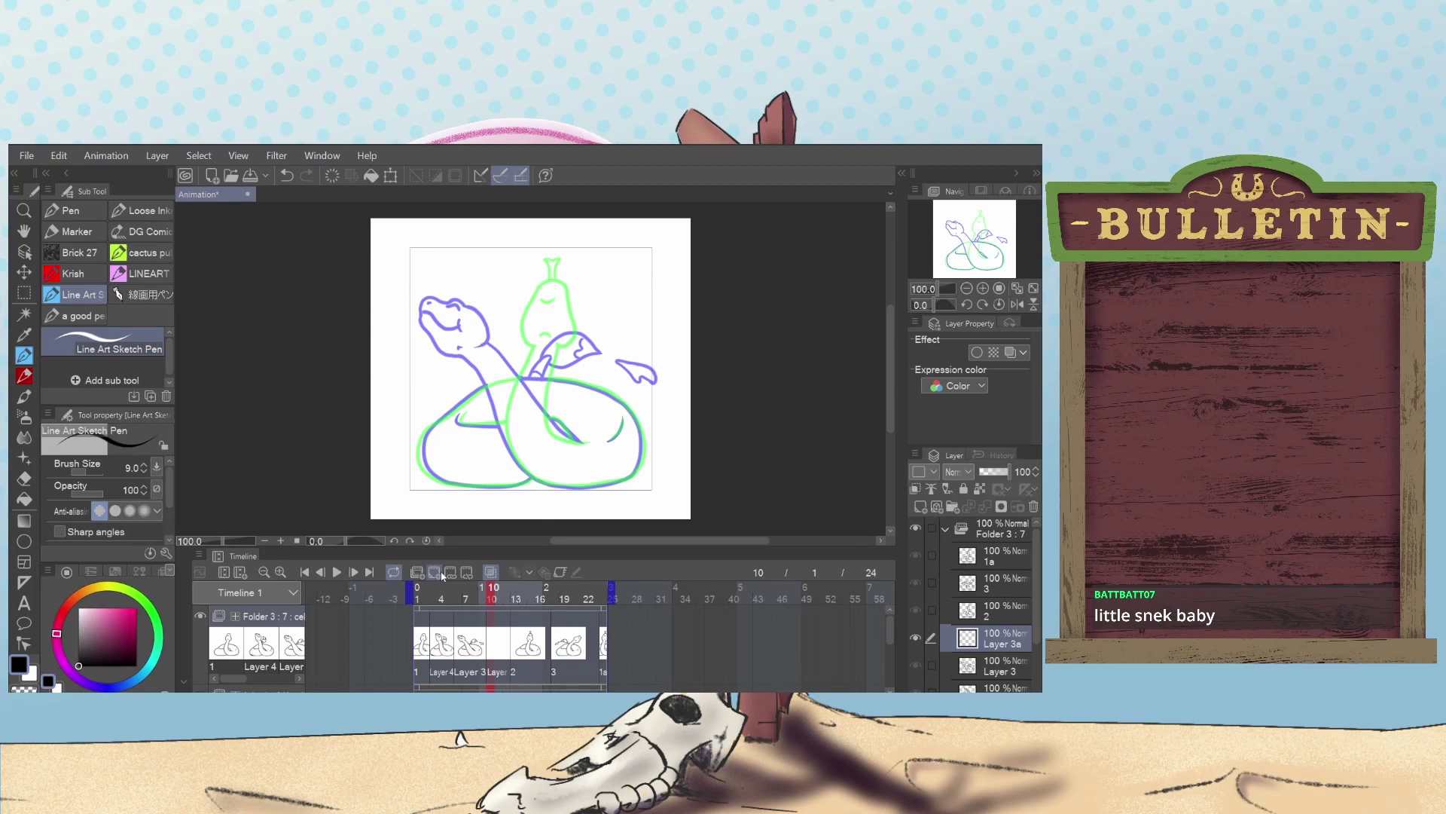
pyautogui.hotkey('ctrl', 'z')
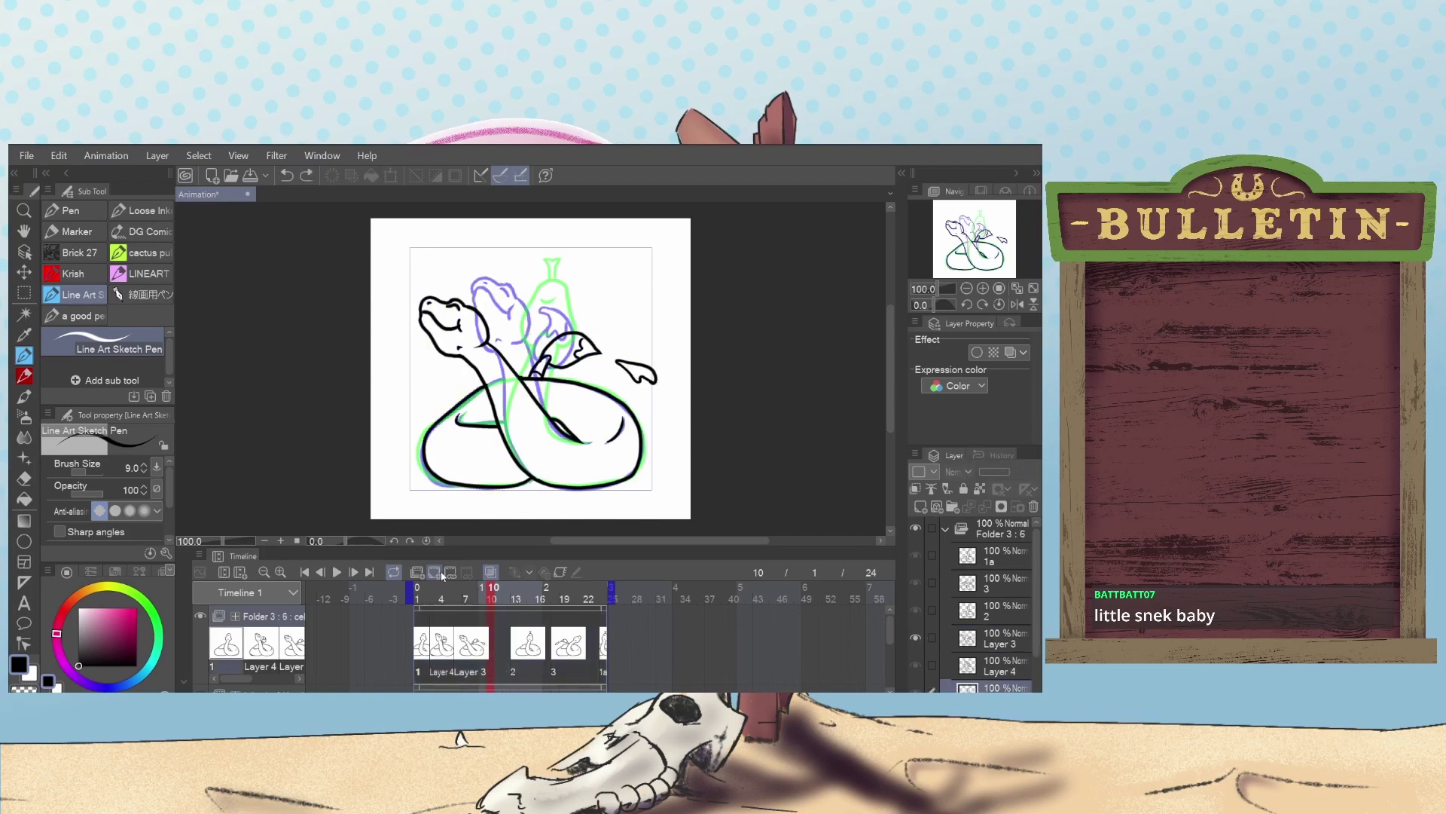
# Return to frame 3 and add a new layer to the animation folder.
pyautogui.click(442, 594)
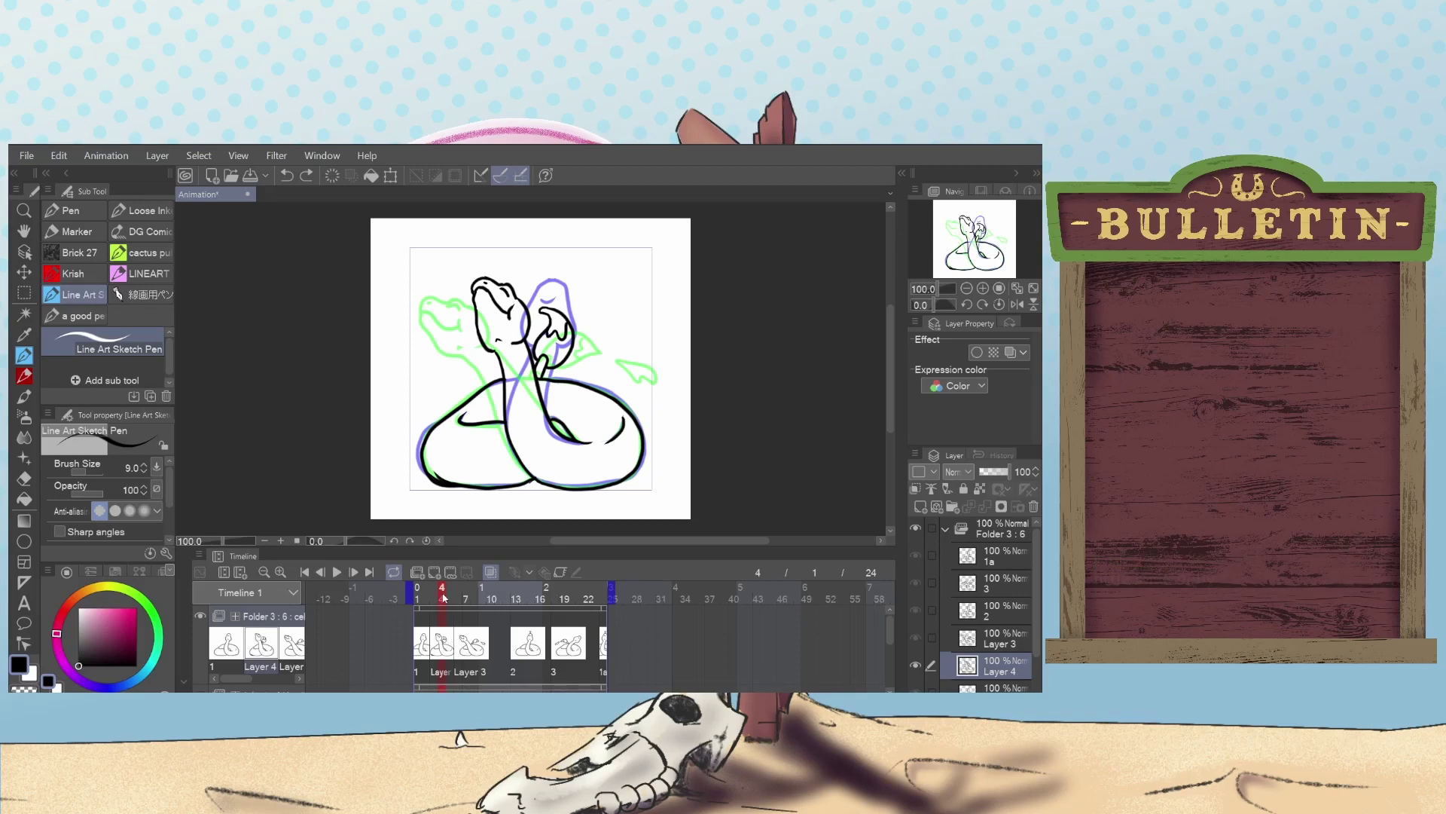
pyautogui.press('Left')
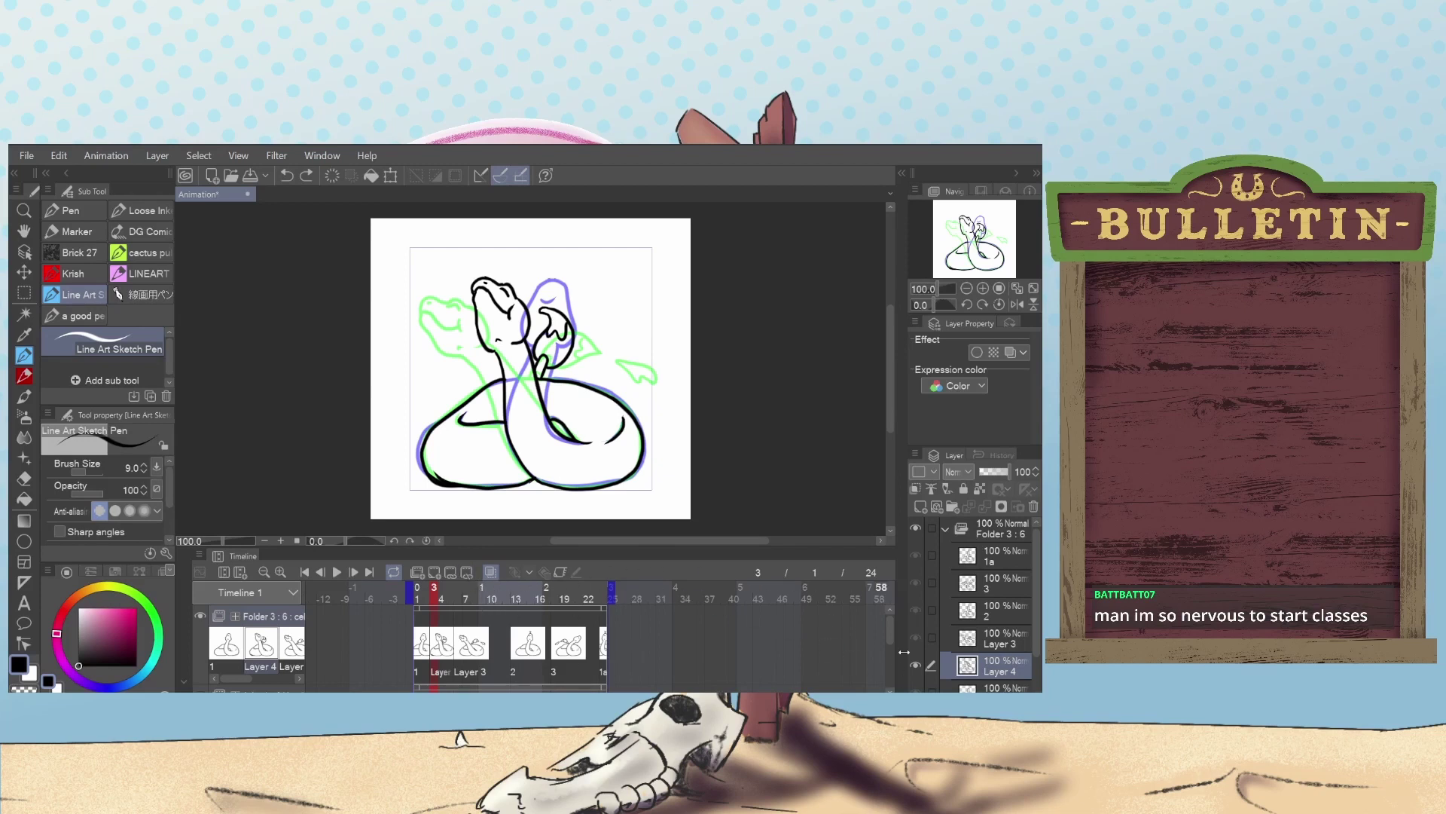
pyautogui.hotkey('ctrl', 'shift', 'n')
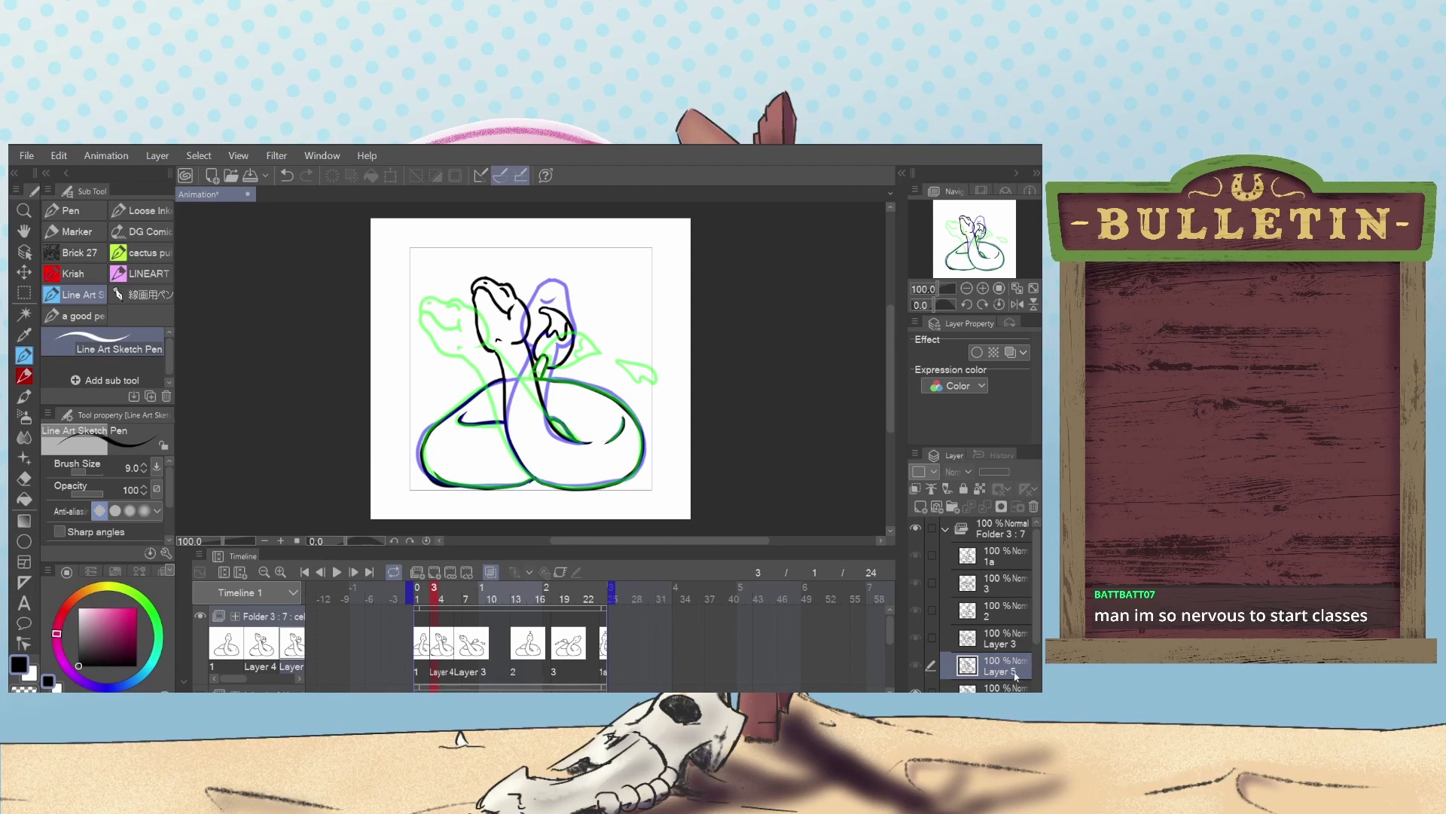
# Place the existing Layer 5 cel at frame 10 of the animation folder.
pyautogui.moveTo(459, 603); pyautogui.dragTo(497, 601)
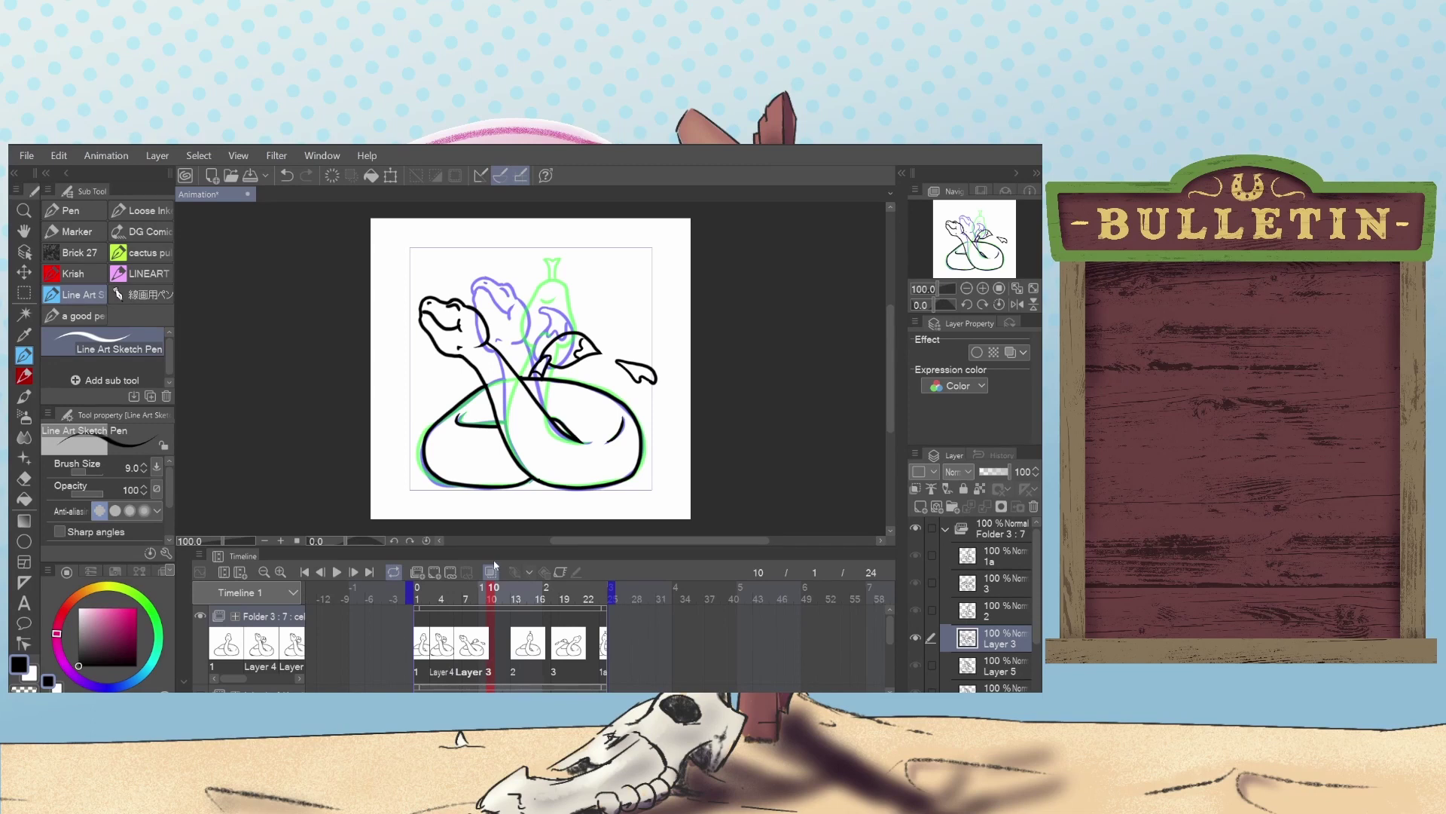
pyautogui.click(455, 574)
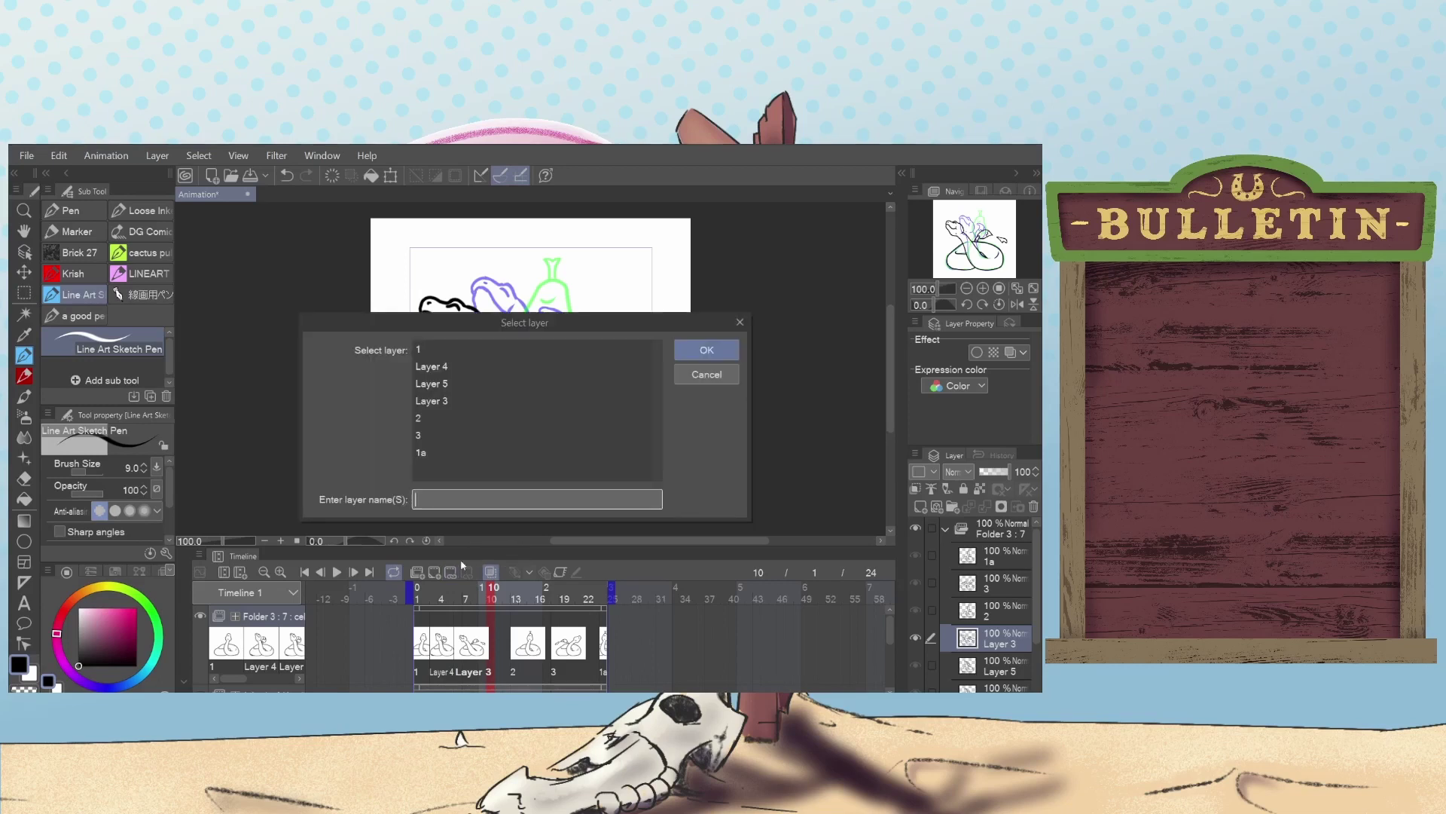
pyautogui.click(482, 383)
pyautogui.click(708, 350)
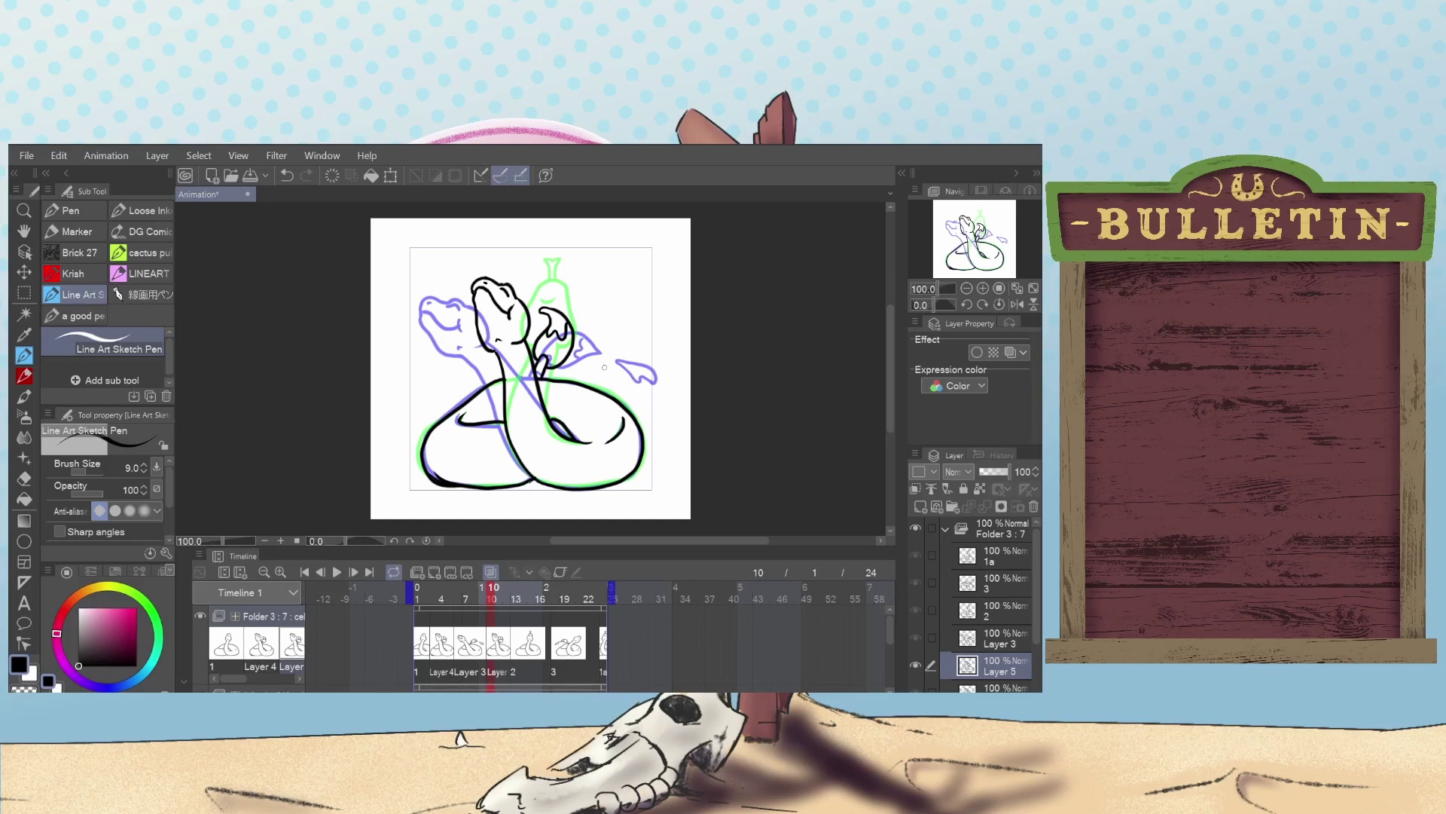
# Erase the hooked tail tip on the frame 10 snake with the Hard eraser, keeping the tail's base behind the neck.
pyautogui.press('e')
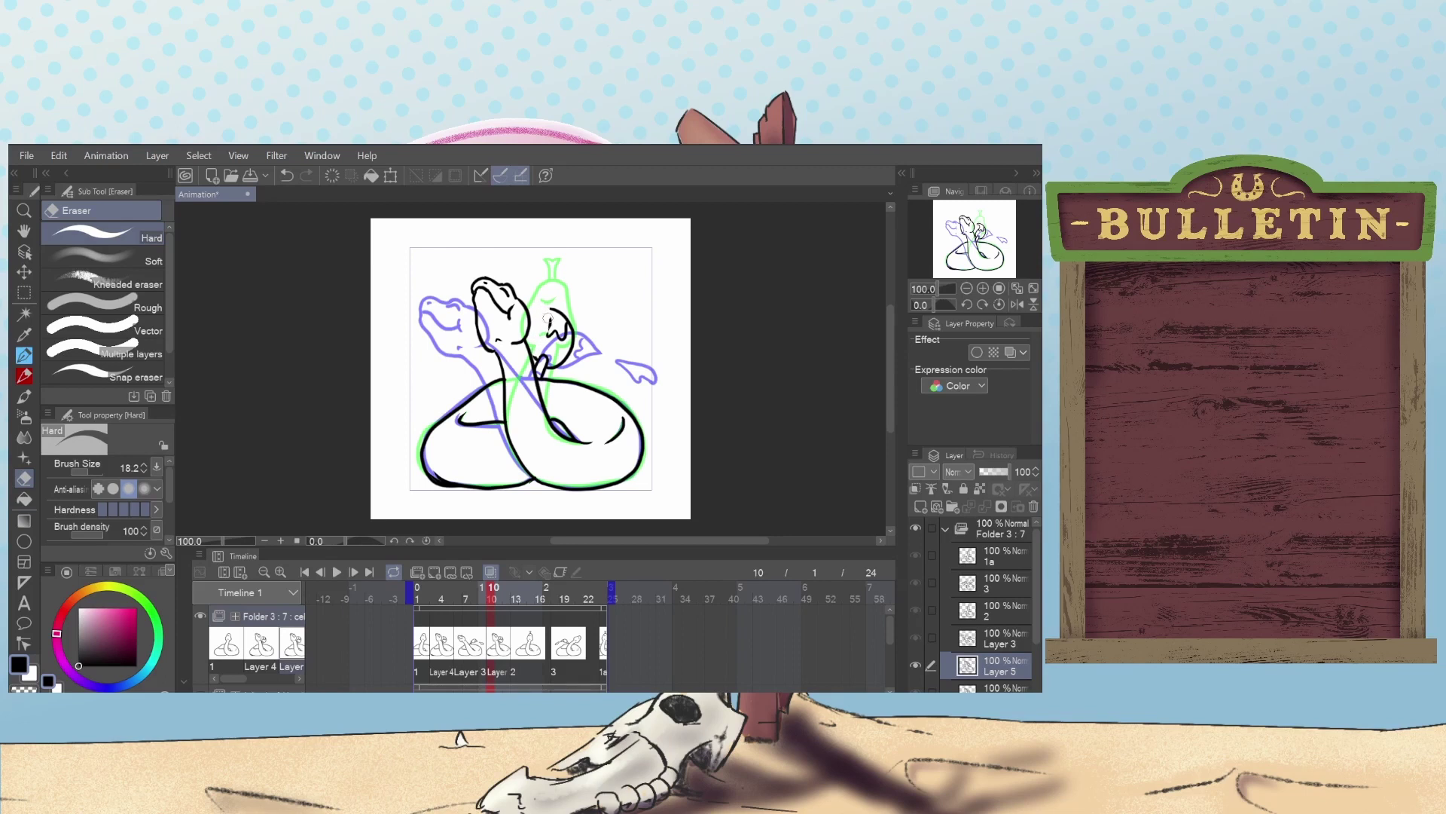
pyautogui.moveTo(549, 320)
pyautogui.mouseDown()
pyautogui.moveTo(554, 340)
pyautogui.moveTo(556, 311)
pyautogui.moveTo(571, 344)
pyautogui.moveTo(570, 317)
pyautogui.mouseUp()
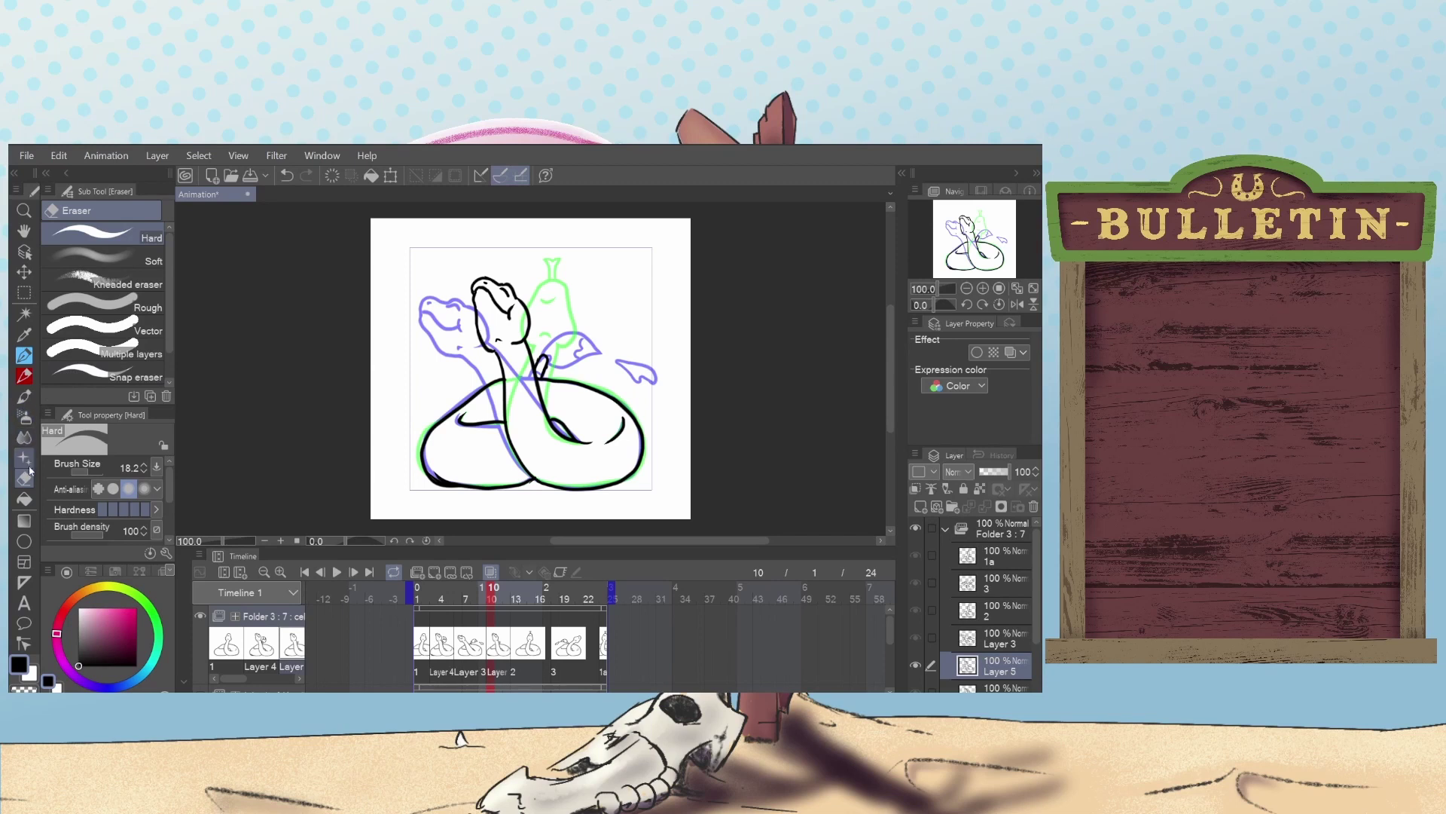
# Re-ink the tail's upper curve with the Line Art Sketch Pen, arching it away from the neck toward the right, redoing strokes until it fits.
pyautogui.click(24, 355)
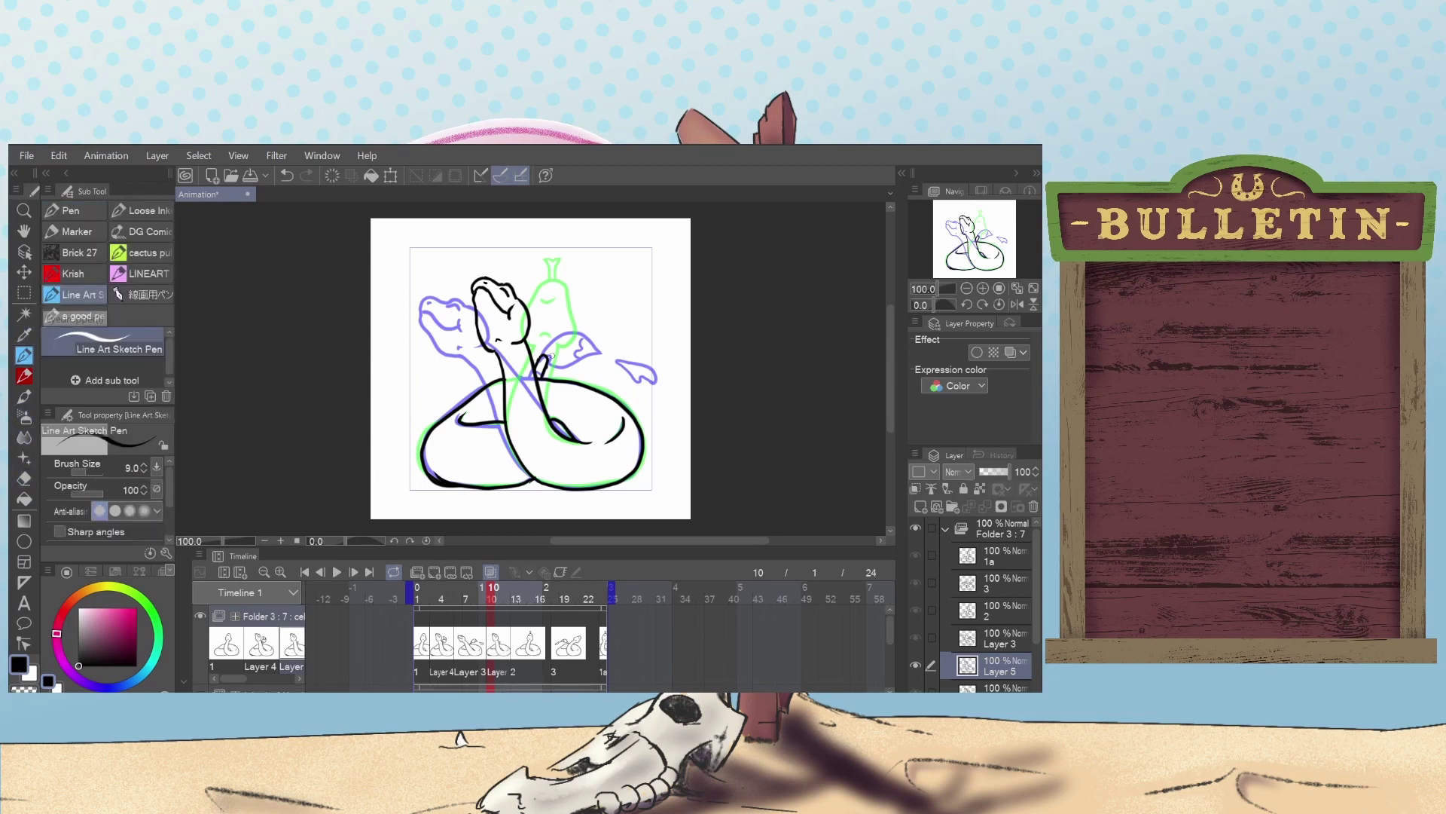
pyautogui.moveTo(543, 335)
pyautogui.mouseDown()
pyautogui.moveTo(569, 365)
pyautogui.moveTo(565, 328)
pyautogui.moveTo(582, 335)
pyautogui.moveTo(580, 367)
pyautogui.moveTo(542, 327)
pyautogui.moveTo(582, 325)
pyautogui.moveTo(595, 341)
pyautogui.mouseUp()
pyautogui.hotkey('ctrl', 'z')
pyautogui.hotkey('ctrl', 'z')
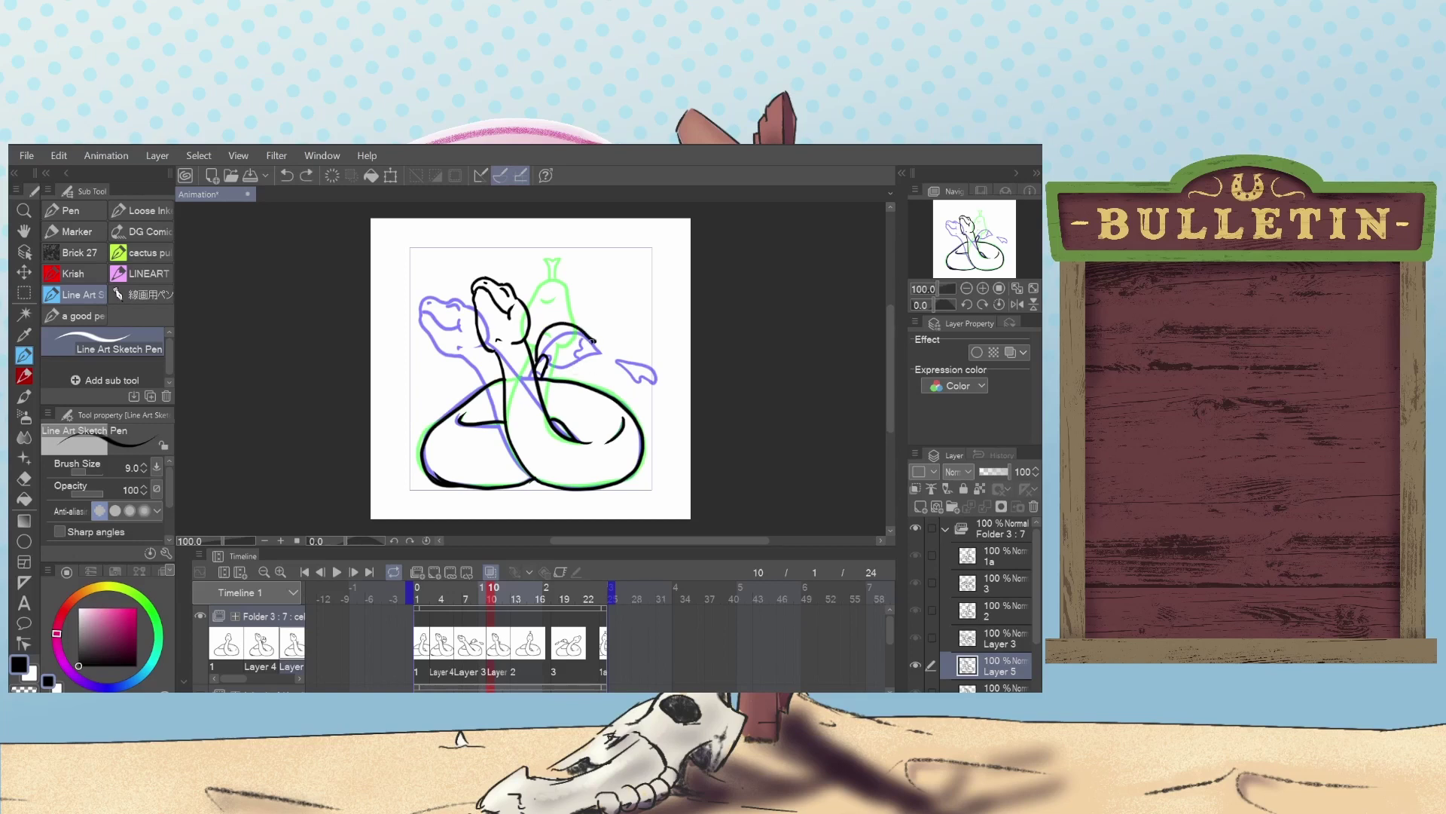
pyautogui.hotkey('ctrl', 'z')
pyautogui.moveTo(538, 356)
pyautogui.mouseDown()
pyautogui.moveTo(563, 323)
pyautogui.moveTo(596, 357)
pyautogui.moveTo(573, 328)
pyautogui.moveTo(538, 357)
pyautogui.mouseUp()
pyautogui.hotkey('ctrl', 'z')
pyautogui.hotkey('ctrl', 'z')
pyautogui.hotkey('ctrl', 'z')
pyautogui.hotkey('ctrl', 'z')
# Ink the underside and jagged end of the arched tail, redoing strokes as needed.
pyautogui.moveTo(580, 333)
pyautogui.mouseDown()
pyautogui.moveTo(539, 350)
pyautogui.moveTo(556, 328)
pyautogui.moveTo(592, 360)
pyautogui.moveTo(556, 330)
pyautogui.moveTo(541, 358)
pyautogui.moveTo(582, 351)
pyautogui.moveTo(549, 369)
pyautogui.mouseUp()
pyautogui.hotkey('ctrl', 'z')
pyautogui.hotkey('ctrl', 'z')
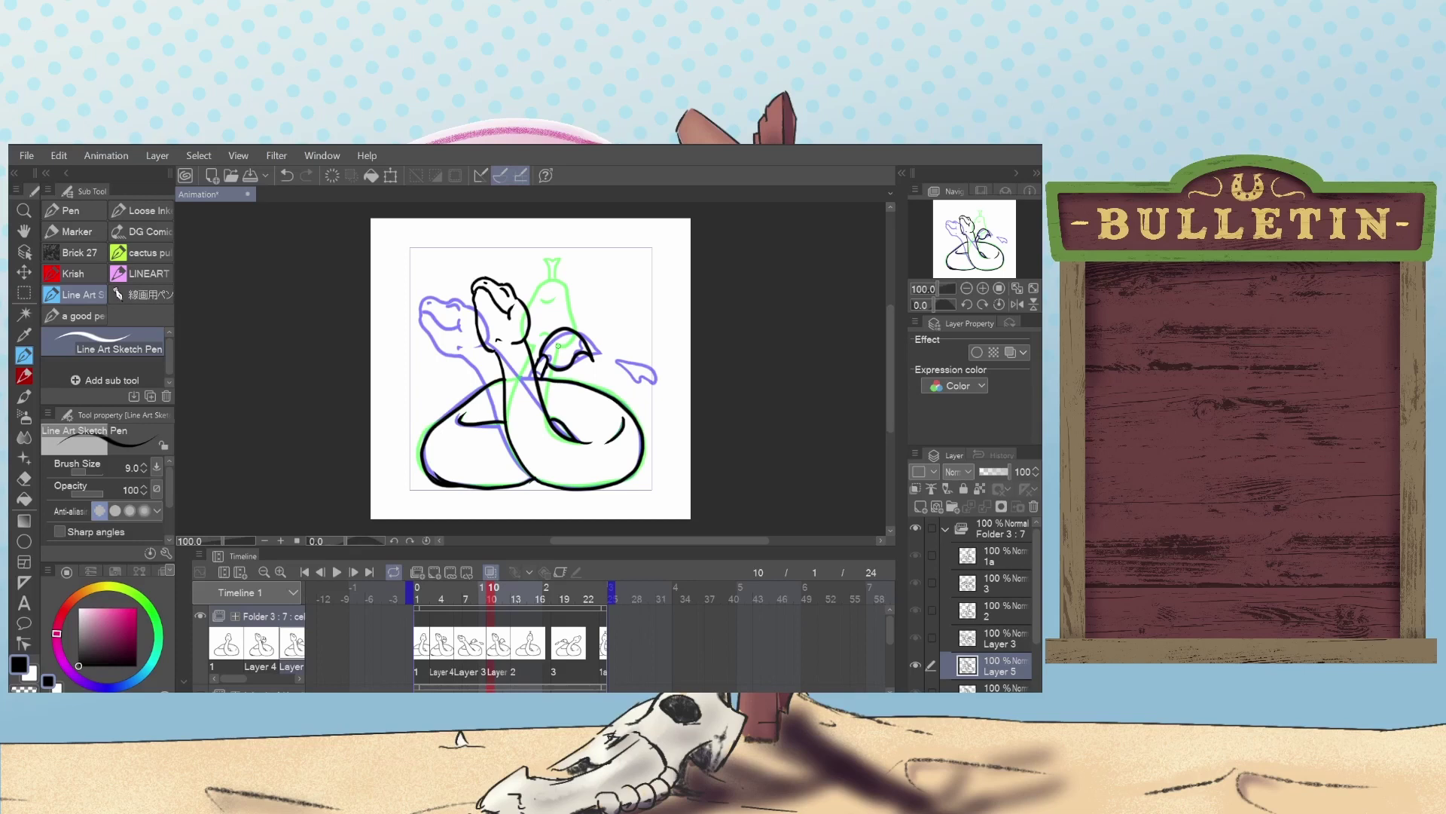
pyautogui.hotkey('ctrl', 'z')
pyautogui.moveTo(545, 363); pyautogui.dragTo(602, 354)
pyautogui.hotkey('ctrl', 'z')
# Ink short slanted motion strokes in the space to the right of the tail, redoing them as needed.
pyautogui.moveTo(651, 391)
pyautogui.mouseDown()
pyautogui.moveTo(641, 372)
pyautogui.moveTo(652, 376)
pyautogui.mouseUp()
pyautogui.hotkey('ctrl', 'z')
pyautogui.hotkey('ctrl', 'z')
pyautogui.moveTo(635, 374)
pyautogui.mouseDown()
pyautogui.moveTo(631, 361)
pyautogui.moveTo(653, 376)
pyautogui.moveTo(651, 396)
pyautogui.moveTo(627, 364)
pyautogui.moveTo(654, 377)
pyautogui.mouseUp()
pyautogui.hotkey('ctrl', 'z')
pyautogui.hotkey('ctrl', 'z')
pyautogui.moveTo(641, 384); pyautogui.dragTo(655, 401)
# Move to frame 16 and add a new animation cel between the upright and right-leaning poses.
pyautogui.moveTo(492, 599); pyautogui.dragTo(547, 605)
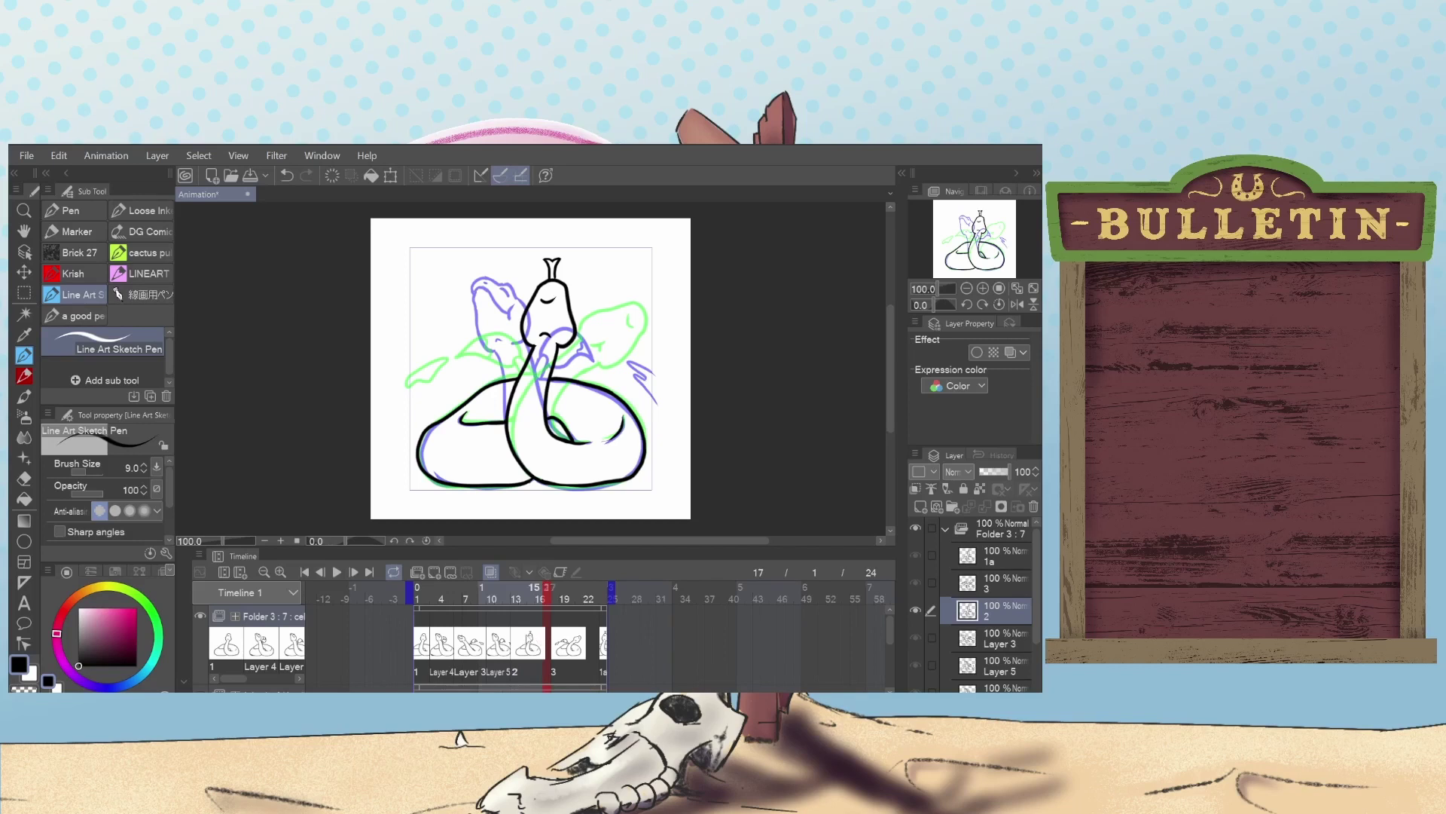
pyautogui.click(544, 600)
pyautogui.click(532, 587)
pyautogui.click(533, 596)
pyautogui.click(436, 571)
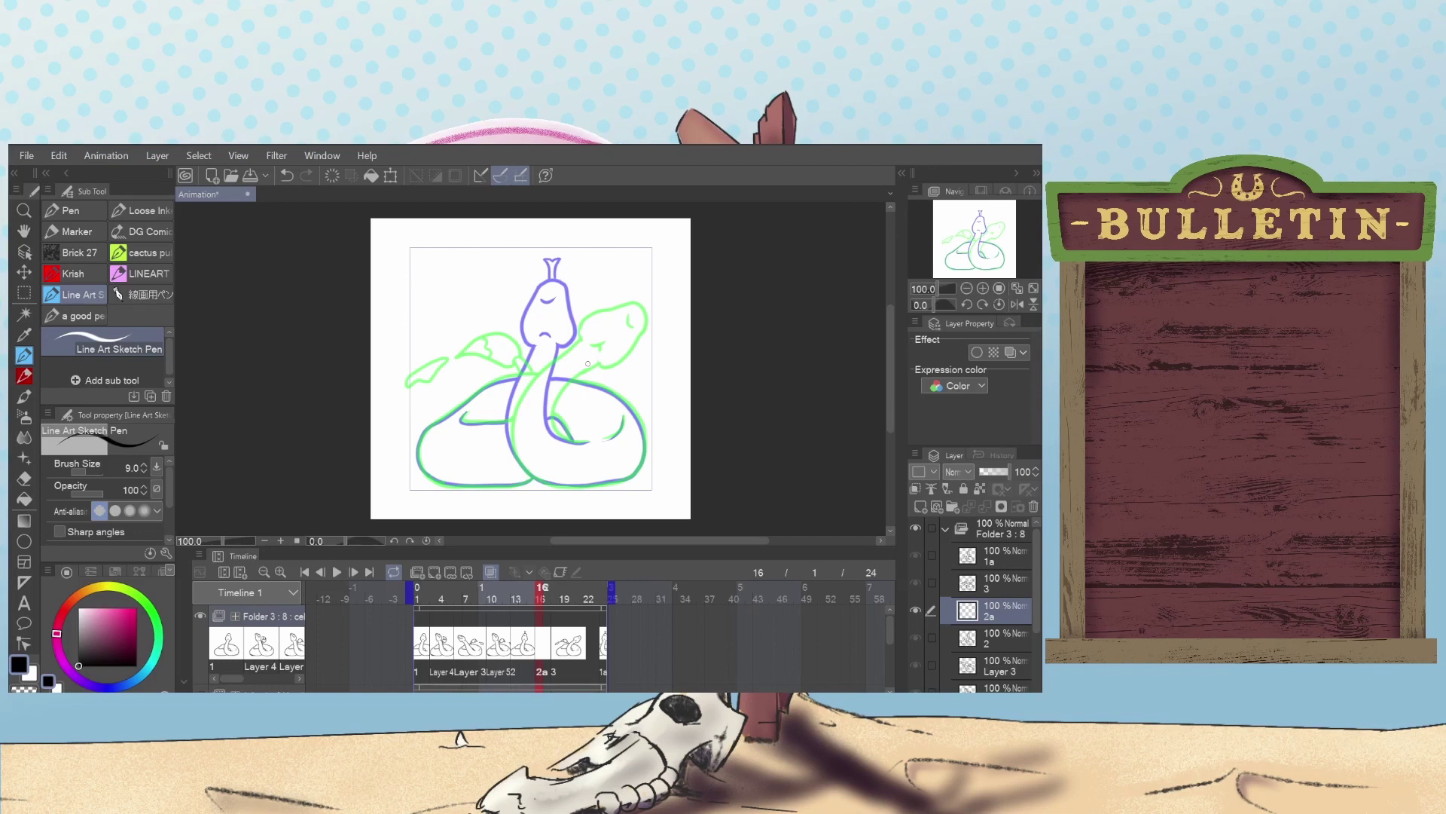
pyautogui.moveTo(600, 329)
pyautogui.mouseDown()
pyautogui.moveTo(622, 358)
pyautogui.moveTo(605, 349)
pyautogui.moveTo(640, 312)
pyautogui.moveTo(624, 299)
pyautogui.mouseUp()
pyautogui.hotkey('ctrl', 'z')
pyautogui.hotkey('ctrl', 'z')
pyautogui.moveTo(580, 362)
pyautogui.mouseDown()
pyautogui.moveTo(642, 317)
pyautogui.moveTo(620, 298)
pyautogui.mouseUp()
pyautogui.hotkey('ctrl', 'z')
pyautogui.moveTo(579, 354)
pyautogui.mouseDown()
pyautogui.moveTo(610, 348)
pyautogui.moveTo(594, 362)
pyautogui.moveTo(607, 359)
pyautogui.moveTo(639, 325)
pyautogui.moveTo(592, 360)
pyautogui.moveTo(635, 331)
pyautogui.moveTo(638, 303)
pyautogui.moveTo(587, 303)
pyautogui.moveTo(576, 341)
pyautogui.mouseUp()
pyautogui.hotkey('ctrl', 'z')
pyautogui.hotkey('ctrl', 'z')
pyautogui.hotkey('ctrl', 'z')
# Ink both curved sides of the in-between snake's neck between the onion-skin poses, redoing strokes until they fit.
pyautogui.moveTo(566, 339)
pyautogui.mouseDown()
pyautogui.moveTo(580, 342)
pyautogui.moveTo(524, 398)
pyautogui.moveTo(514, 455)
pyautogui.moveTo(531, 477)
pyautogui.mouseUp()
pyautogui.hotkey('ctrl', 'z')
pyautogui.moveTo(558, 339)
pyautogui.mouseDown()
pyautogui.moveTo(515, 420)
pyautogui.moveTo(531, 478)
pyautogui.mouseUp()
pyautogui.hotkey('ctrl', 'z')
pyautogui.moveTo(559, 339)
pyautogui.mouseDown()
pyautogui.moveTo(516, 411)
pyautogui.moveTo(536, 487)
pyautogui.mouseUp()
pyautogui.hotkey('ctrl', 'z')
pyautogui.moveTo(560, 341)
pyautogui.mouseDown()
pyautogui.moveTo(517, 398)
pyautogui.moveTo(519, 463)
pyautogui.moveTo(510, 414)
pyautogui.moveTo(570, 341)
pyautogui.moveTo(516, 398)
pyautogui.moveTo(519, 473)
pyautogui.mouseUp()
pyautogui.hotkey('ctrl', 'z')
pyautogui.hotkey('ctrl', 'z')
pyautogui.moveTo(577, 444)
pyautogui.mouseDown()
pyautogui.moveTo(551, 419)
pyautogui.moveTo(584, 374)
pyautogui.moveTo(563, 384)
pyautogui.moveTo(573, 446)
pyautogui.mouseUp()
pyautogui.hotkey('ctrl', 'z')
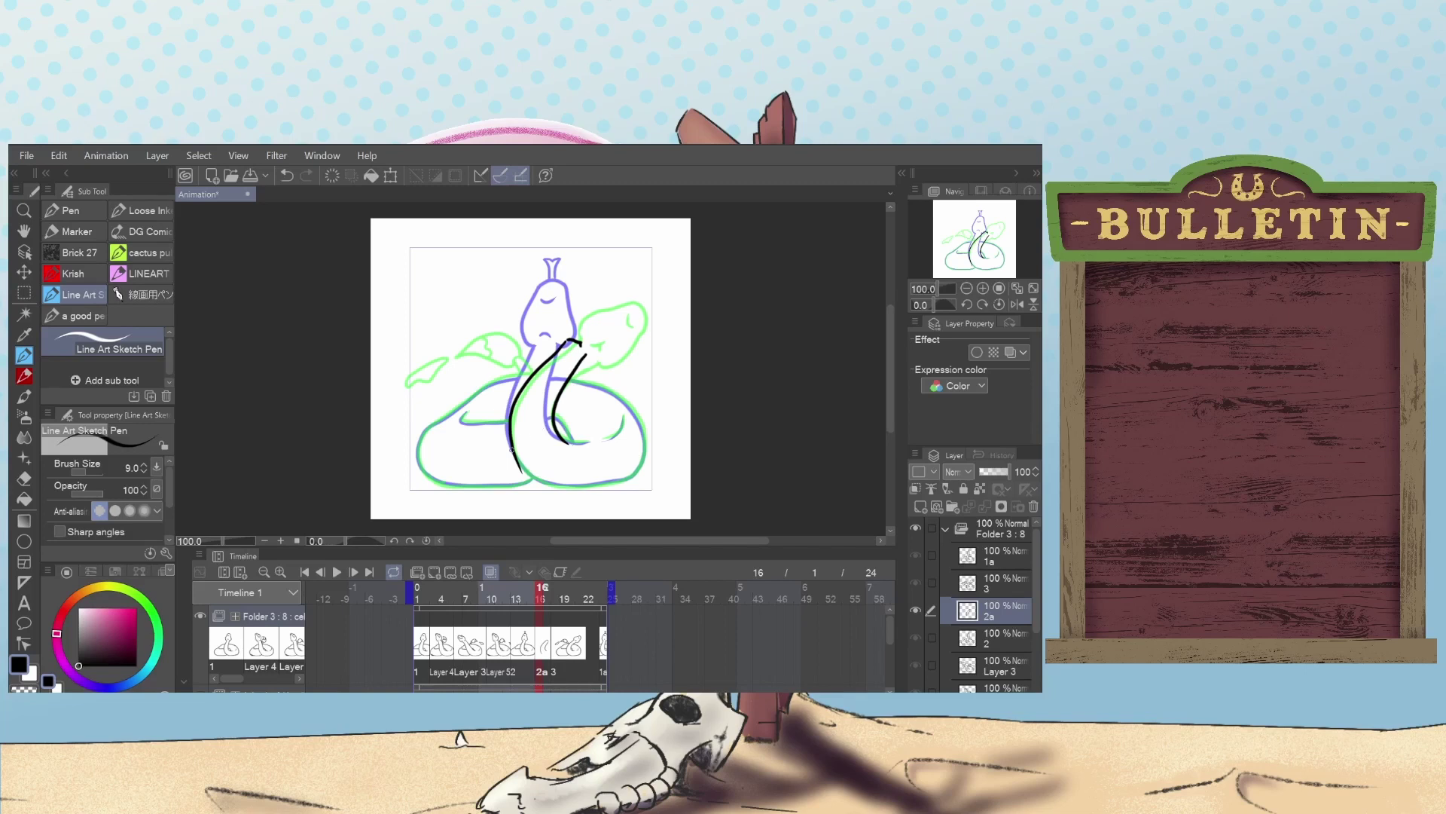
# Ink the lower curve of the front coil, continuing from the left side of the neck.
pyautogui.moveTo(630, 476)
pyautogui.mouseDown()
pyautogui.moveTo(540, 479)
pyautogui.moveTo(517, 441)
pyautogui.moveTo(517, 462)
pyautogui.moveTo(574, 483)
pyautogui.mouseUp()
pyautogui.hotkey('ctrl', 'z')
pyautogui.moveTo(556, 486); pyautogui.dragTo(522, 451)
pyautogui.click(23, 478)
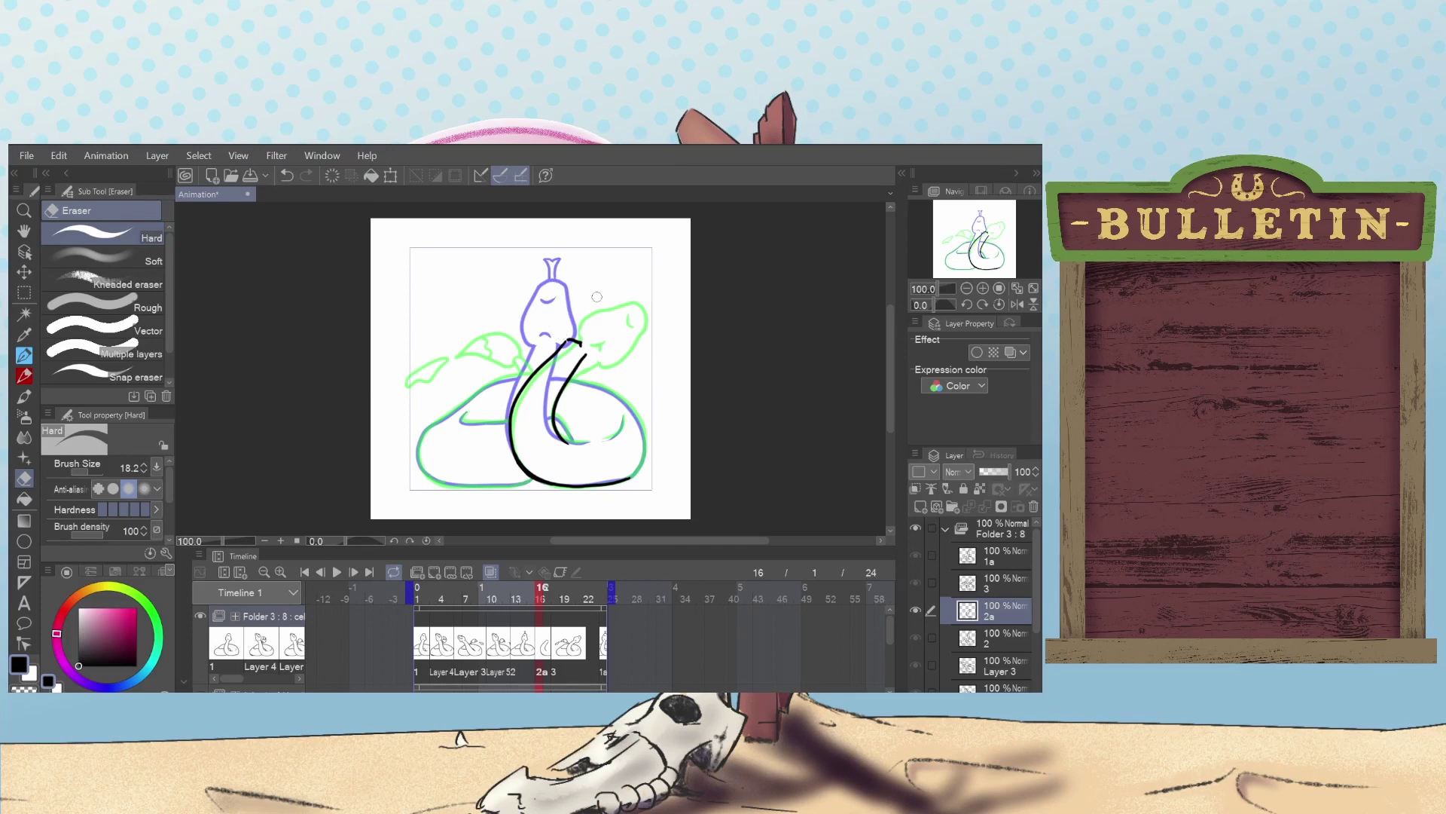
pyautogui.press('p')
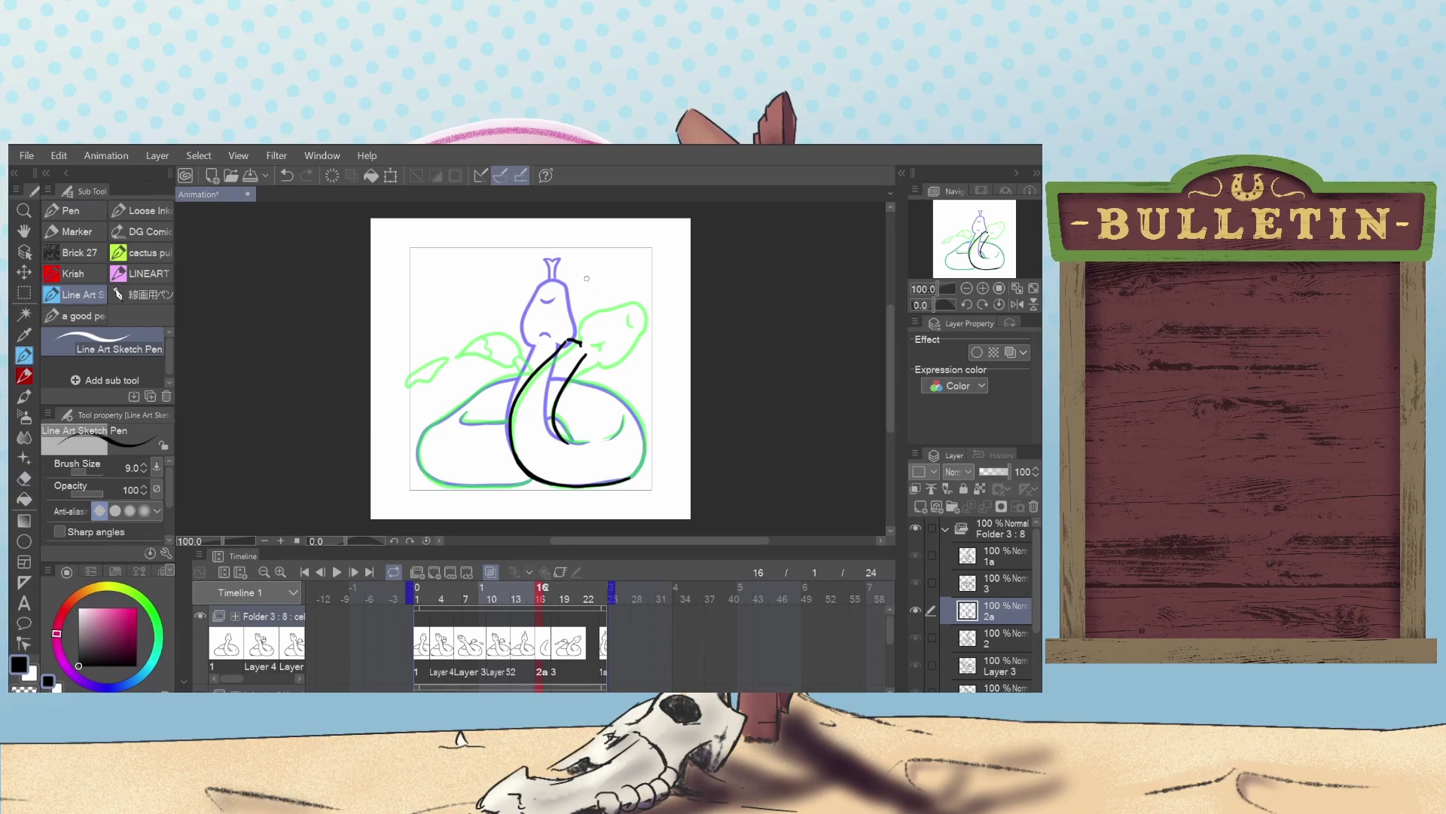
# Ink the tilted head outline above the neck, between the upright and right-leaning onion-skin heads, redoing strokes as needed.
pyautogui.moveTo(586, 277)
pyautogui.mouseDown()
pyautogui.moveTo(612, 300)
pyautogui.moveTo(605, 283)
pyautogui.moveTo(603, 324)
pyautogui.moveTo(578, 346)
pyautogui.mouseUp()
pyautogui.hotkey('ctrl', 'z')
pyautogui.hotkey('ctrl', 'z')
pyautogui.moveTo(583, 361)
pyautogui.mouseDown()
pyautogui.moveTo(602, 359)
pyautogui.moveTo(631, 289)
pyautogui.mouseUp()
pyautogui.hotkey('ctrl', 'z')
pyautogui.hotkey('ctrl', 'z')
pyautogui.moveTo(582, 360)
pyautogui.mouseDown()
pyautogui.moveTo(617, 298)
pyautogui.moveTo(606, 280)
pyautogui.moveTo(588, 277)
pyautogui.moveTo(553, 339)
pyautogui.moveTo(556, 325)
pyautogui.moveTo(597, 288)
pyautogui.moveTo(621, 311)
pyautogui.moveTo(593, 357)
pyautogui.moveTo(604, 290)
pyautogui.moveTo(589, 359)
pyautogui.moveTo(610, 289)
pyautogui.mouseUp()
pyautogui.hotkey('ctrl', 'z')
pyautogui.hotkey('ctrl', 'z')
pyautogui.hotkey('ctrl', 'z')
pyautogui.hotkey('ctrl', 'z')
pyautogui.hotkey('ctrl', 'z')
# Clean up the head's right edge with the Hard eraser, and ink the forked tongue and closed eye.
pyautogui.press('e')
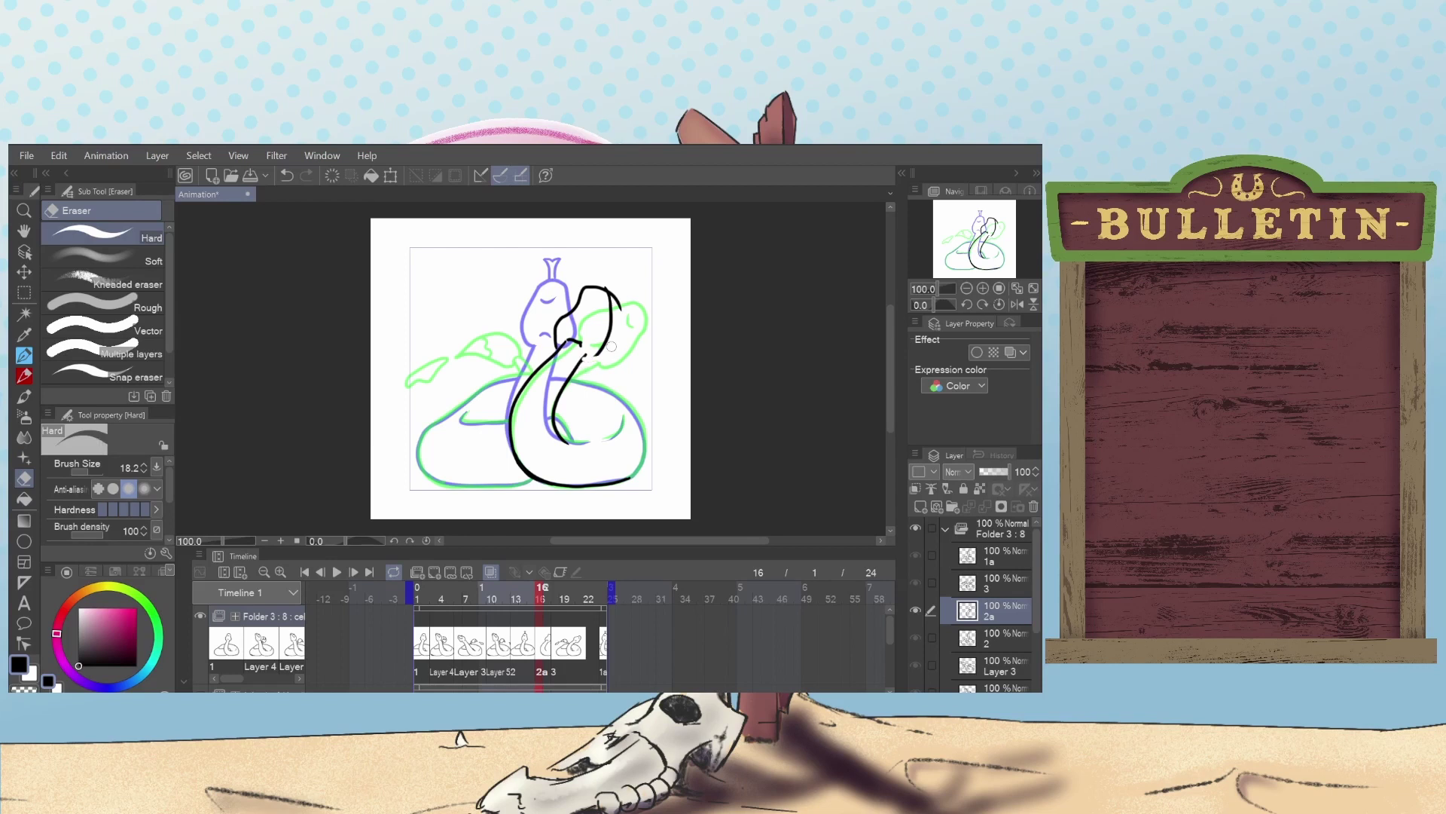
pyautogui.moveTo(622, 318); pyautogui.dragTo(614, 295)
pyautogui.click(24, 355)
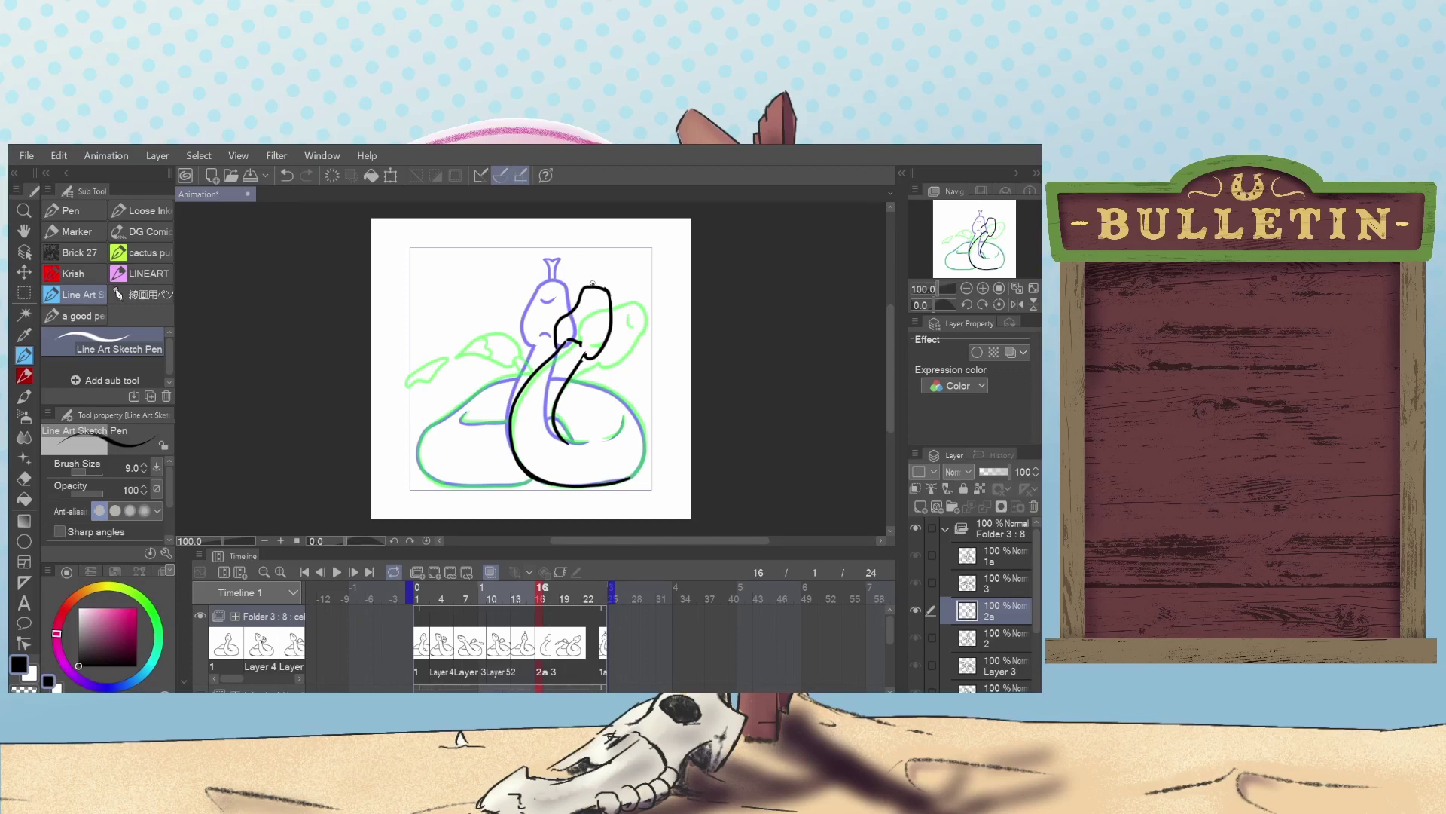
pyautogui.moveTo(592, 278); pyautogui.dragTo(604, 290)
pyautogui.moveTo(589, 302); pyautogui.dragTo(599, 300)
# Ink the fold at the neck's base and the short curved crease inside the right coil.
pyautogui.moveTo(559, 436); pyautogui.dragTo(589, 441)
pyautogui.hotkey('ctrl', 'z')
pyautogui.hotkey('ctrl', 'z')
pyautogui.hotkey('ctrl', 'z')
pyautogui.moveTo(558, 433); pyautogui.dragTo(582, 442)
pyautogui.press('e')
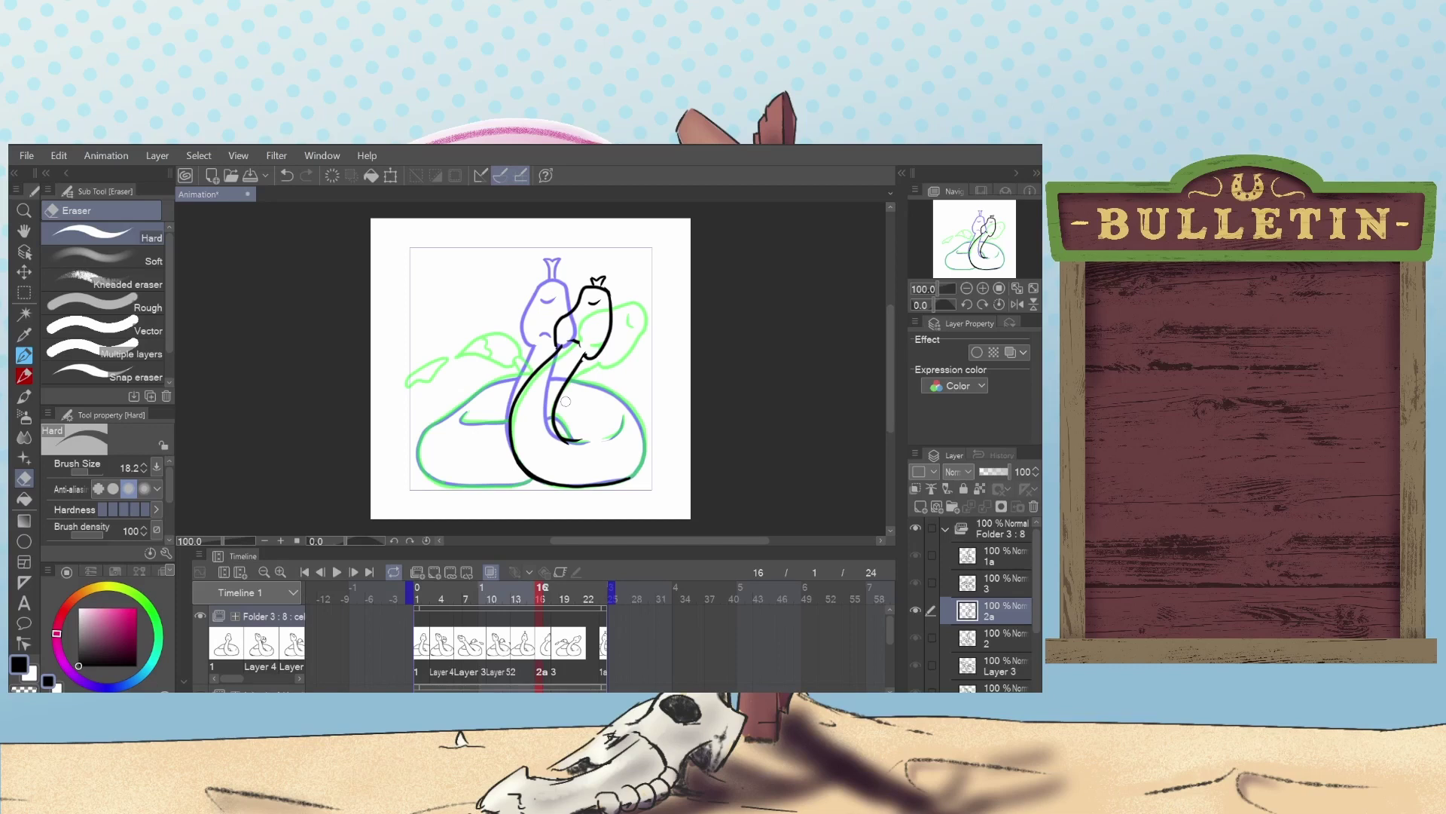
pyautogui.click(25, 356)
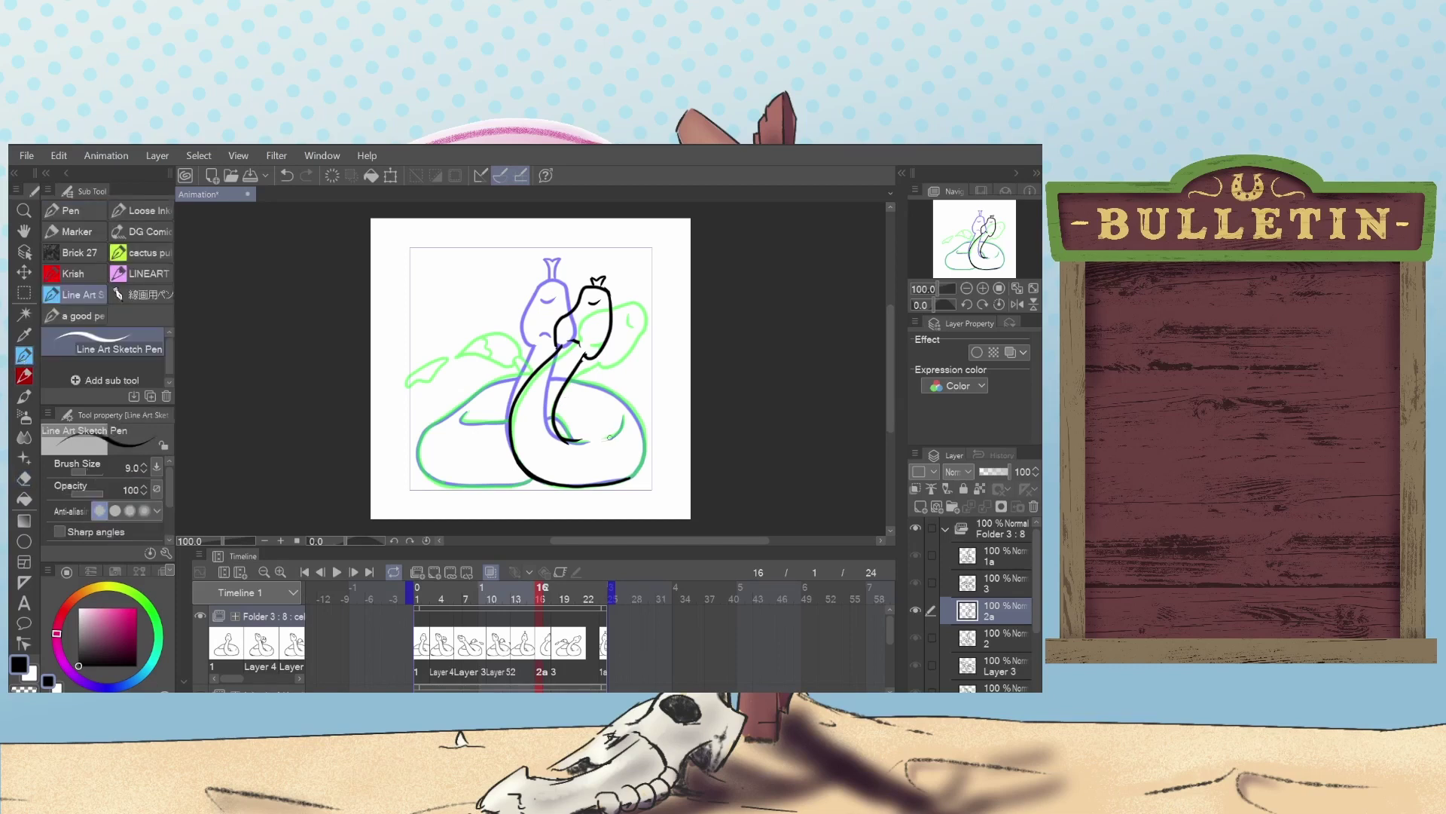
pyautogui.moveTo(607, 439); pyautogui.dragTo(622, 418)
# Ink the outer outline of the right coil and the lower edge of the left coil.
pyautogui.moveTo(628, 477)
pyautogui.mouseDown()
pyautogui.moveTo(644, 427)
pyautogui.moveTo(617, 392)
pyautogui.moveTo(584, 383)
pyautogui.mouseUp()
pyautogui.hotkey('ctrl', 'z')
pyautogui.moveTo(626, 477)
pyautogui.mouseDown()
pyautogui.moveTo(644, 448)
pyautogui.moveTo(626, 397)
pyautogui.moveTo(568, 377)
pyautogui.mouseUp()
pyautogui.moveTo(535, 477)
pyautogui.mouseDown()
pyautogui.moveTo(467, 487)
pyautogui.moveTo(431, 471)
pyautogui.moveTo(428, 425)
pyautogui.moveTo(424, 466)
pyautogui.moveTo(463, 487)
pyautogui.moveTo(530, 477)
pyautogui.mouseUp()
pyautogui.hotkey('ctrl', 'z')
pyautogui.hotkey('ctrl', 'z')
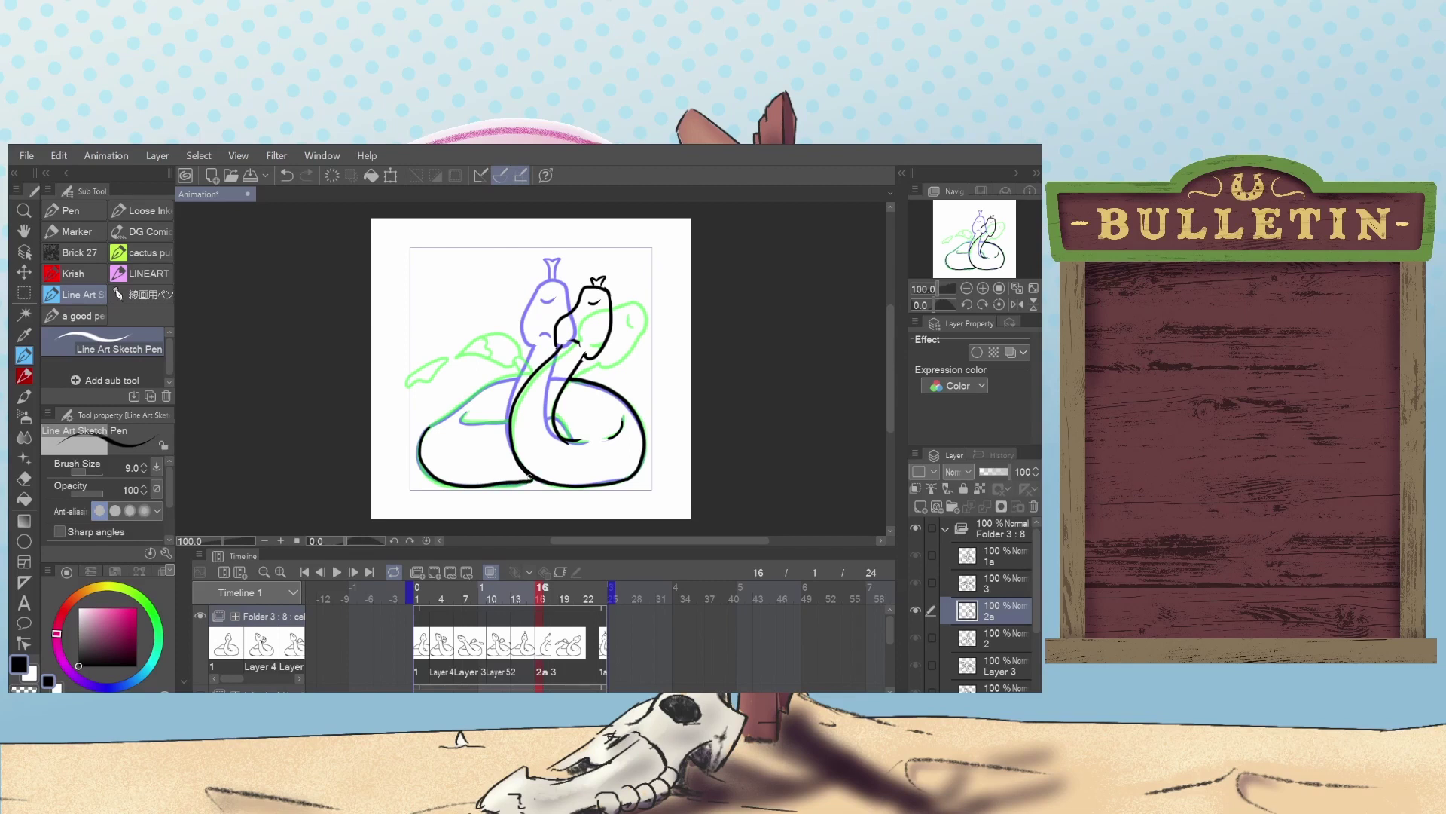
# Ink the left coil's upper edge up to the neck and the raised hooked tail behind it.
pyautogui.moveTo(425, 436); pyautogui.dragTo(521, 367)
pyautogui.hotkey('ctrl', 'z')
pyautogui.moveTo(425, 429); pyautogui.dragTo(533, 363)
pyautogui.moveTo(524, 361)
pyautogui.mouseDown()
pyautogui.moveTo(510, 345)
pyautogui.moveTo(520, 319)
pyautogui.moveTo(552, 324)
pyautogui.moveTo(537, 345)
pyautogui.moveTo(552, 332)
pyautogui.mouseUp()
pyautogui.hotkey('ctrl', 'z')
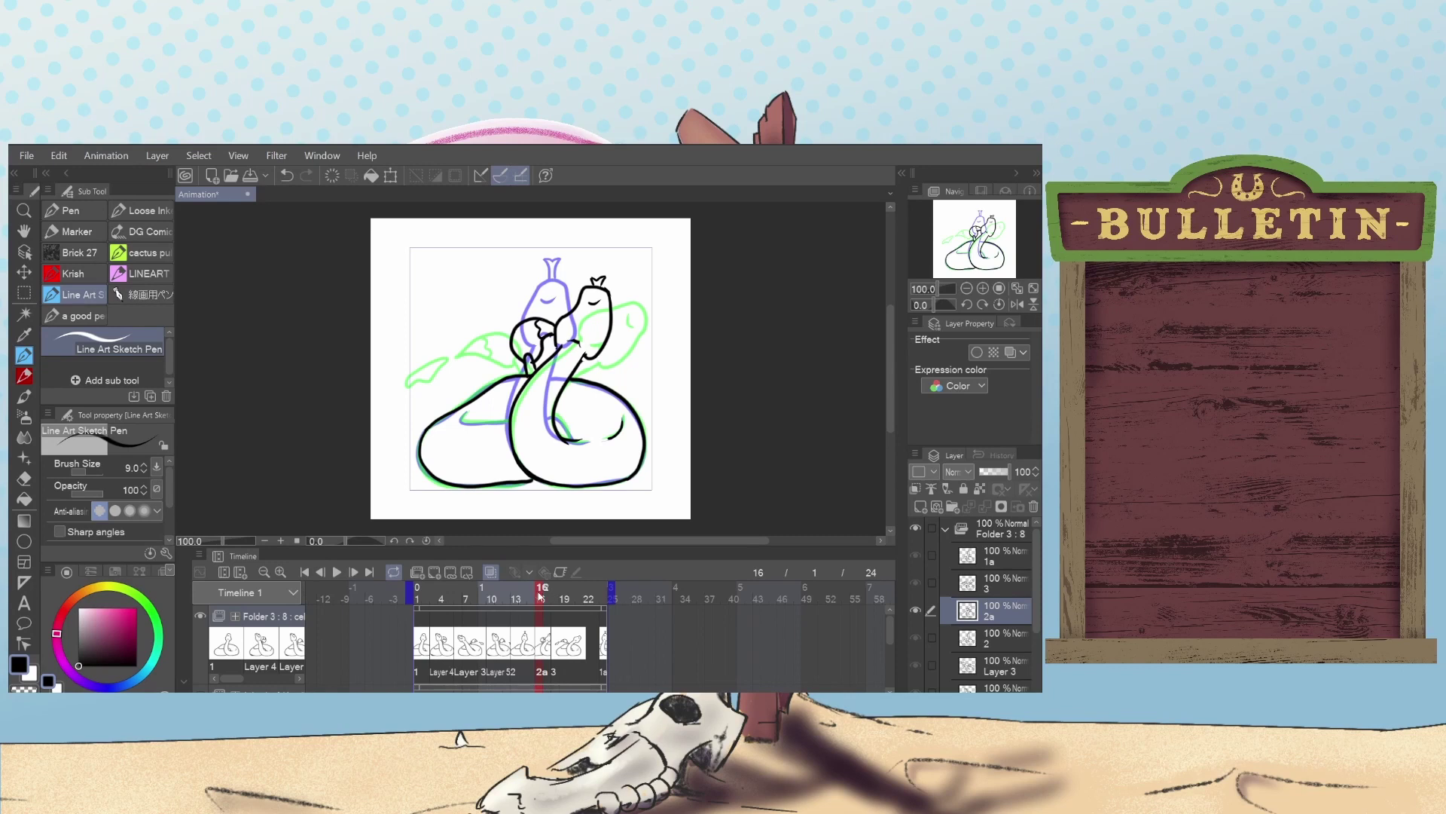
# Move to frame 21 and add a new animation cel after the right-leaning pose.
pyautogui.moveTo(541, 601); pyautogui.dragTo(581, 601)
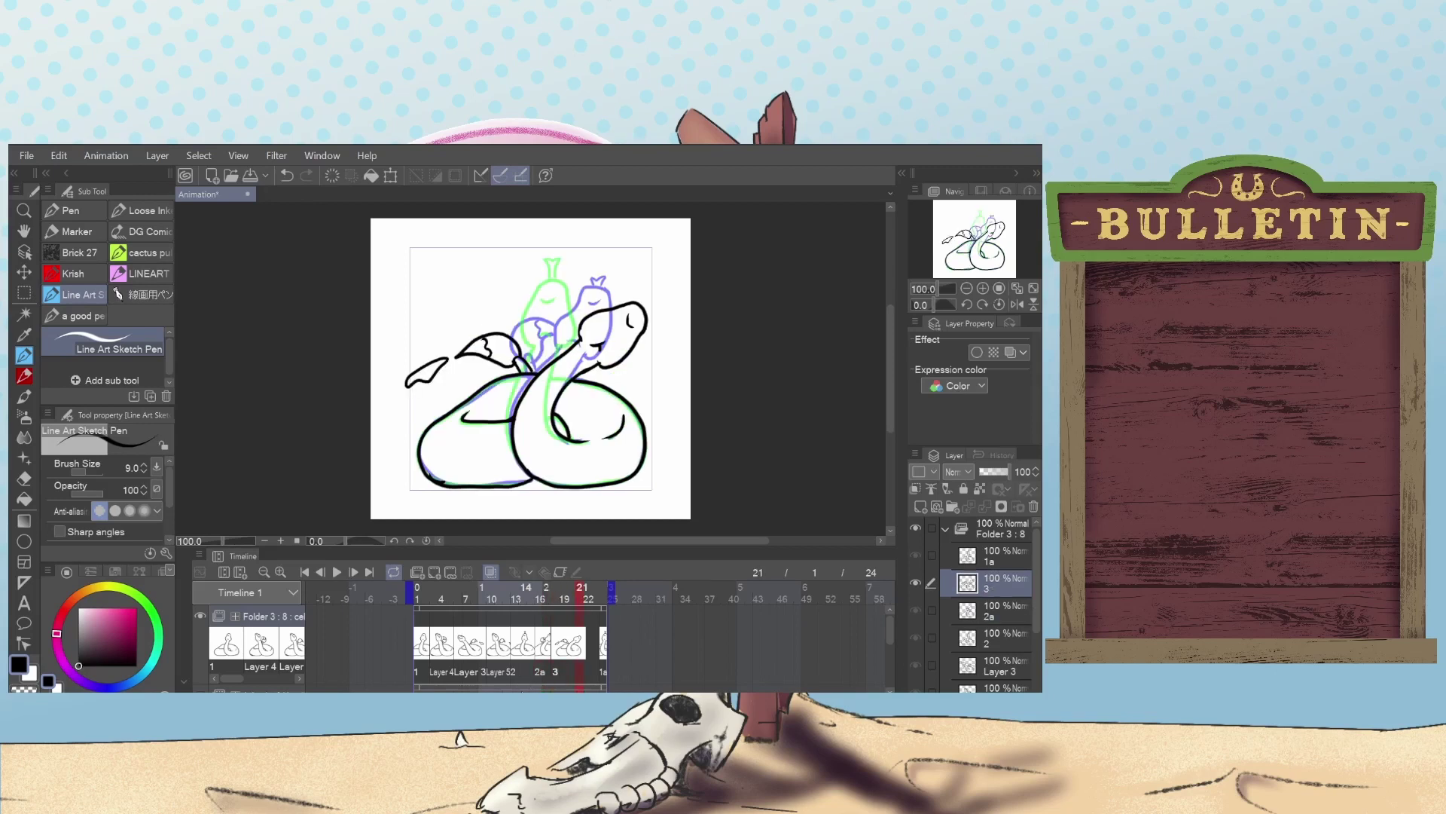
pyautogui.click(588, 600)
pyautogui.click(579, 600)
pyautogui.click(441, 573)
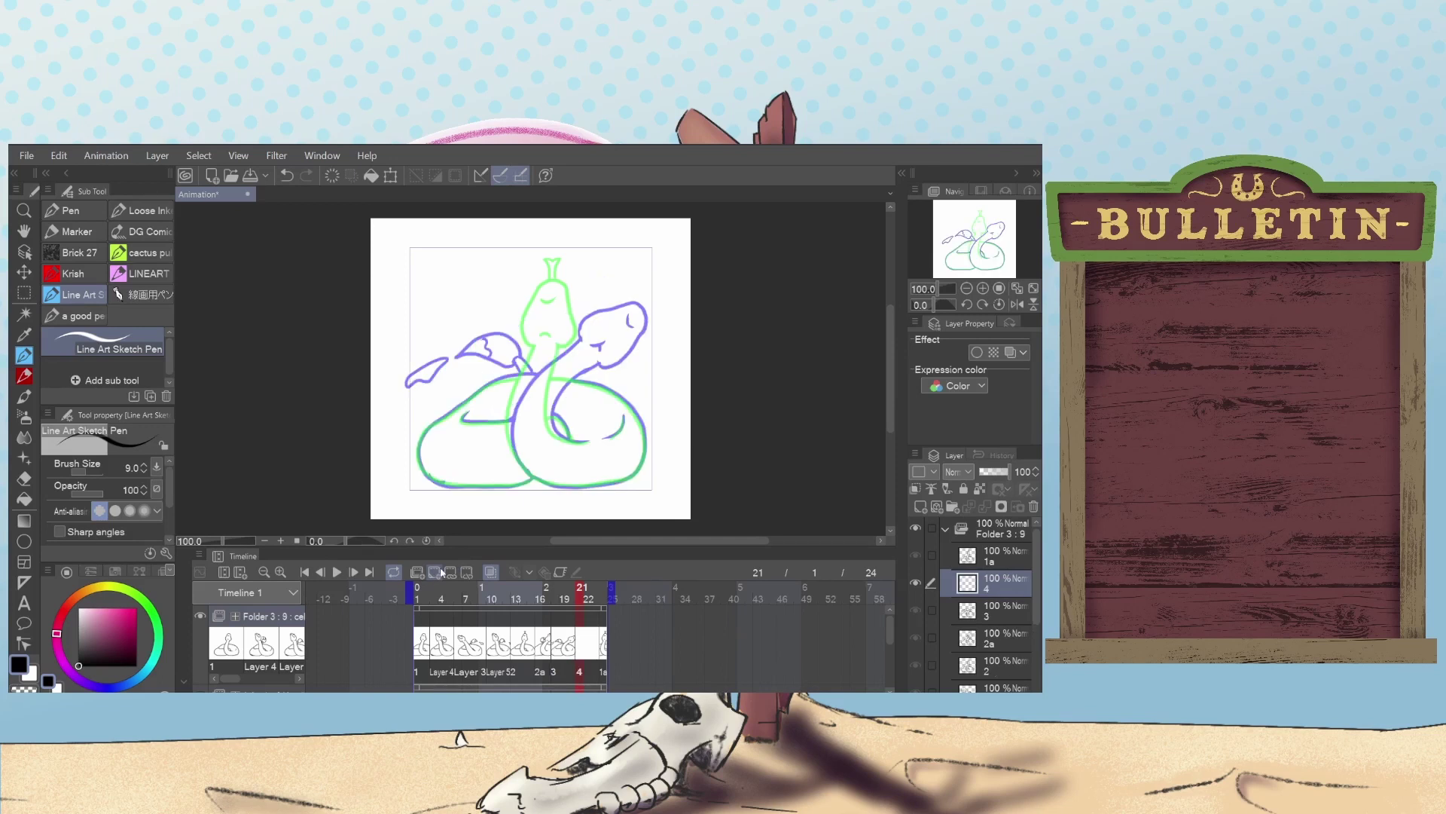
# Go to the last cel at frame 24 and erase the upright snake's tongue with the Hard eraser.
pyautogui.click(611, 593)
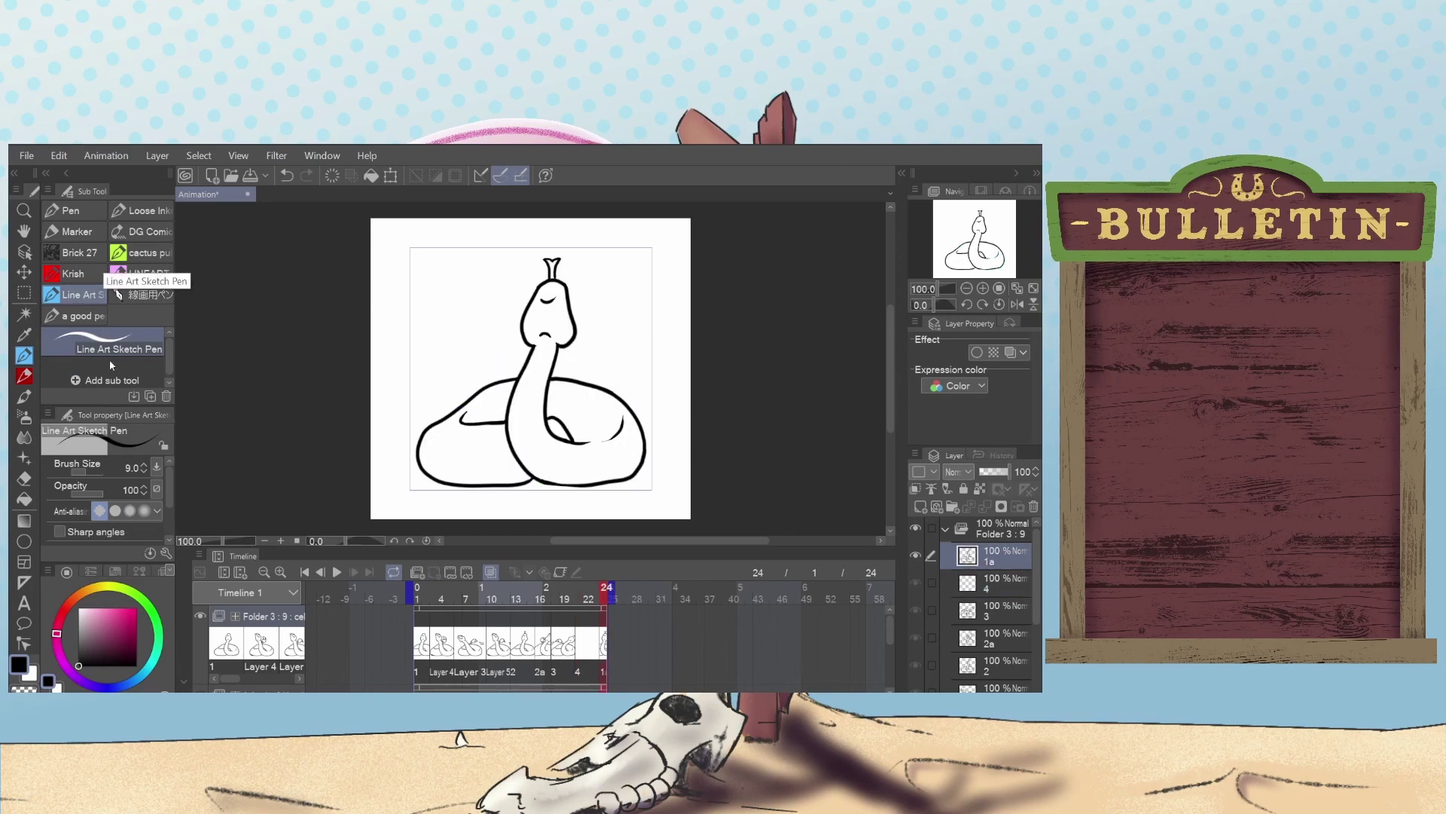
pyautogui.click(25, 478)
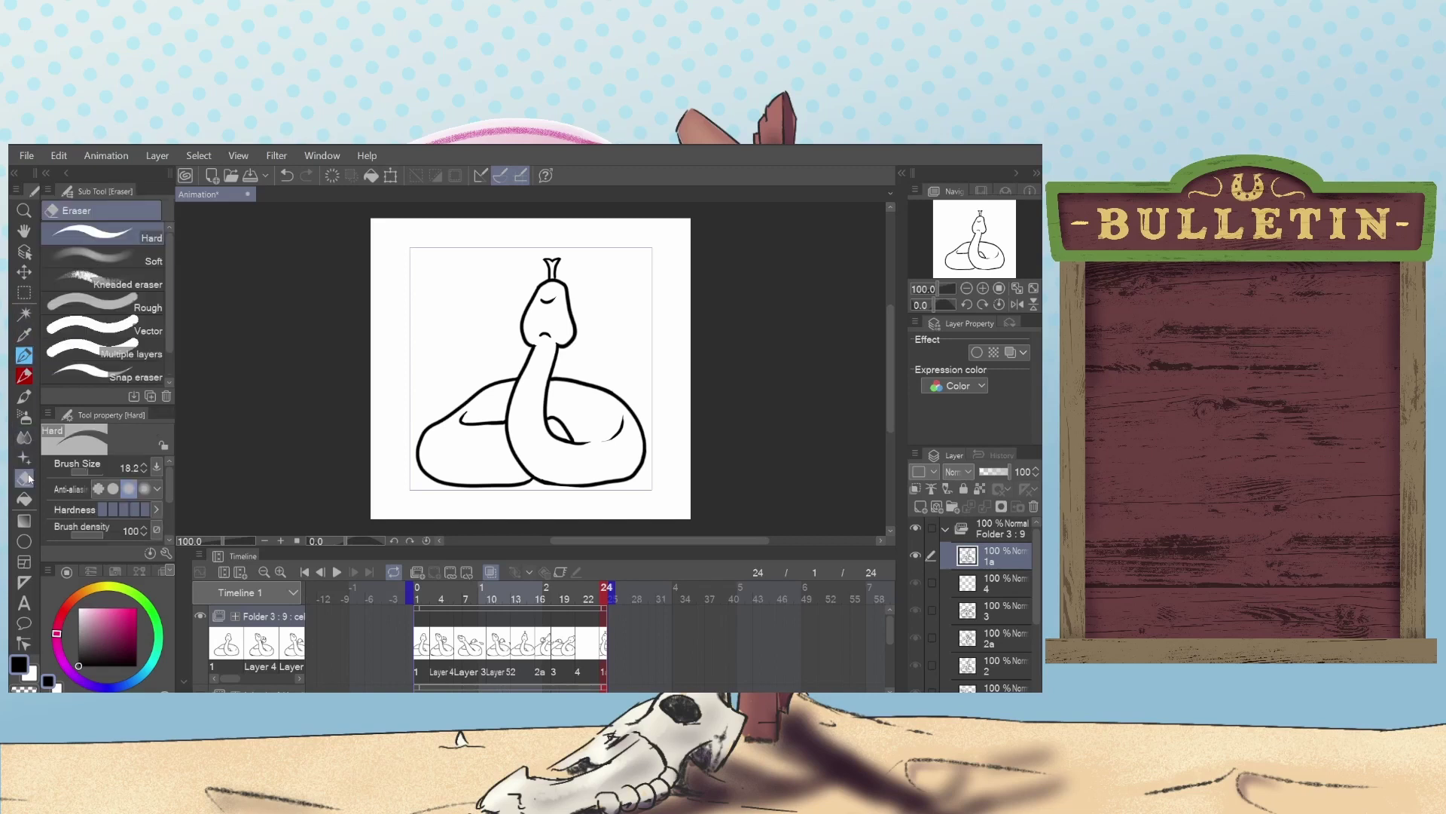
pyautogui.moveTo(541, 276)
pyautogui.mouseDown()
pyautogui.moveTo(569, 275)
pyautogui.moveTo(541, 263)
pyautogui.moveTo(569, 258)
pyautogui.moveTo(552, 266)
pyautogui.mouseUp()
# Return to frame 21 and ink the tilted head outline between the onion-skin heads with the Line Art Sketch Pen, redoing strokes as needed.
pyautogui.click(580, 588)
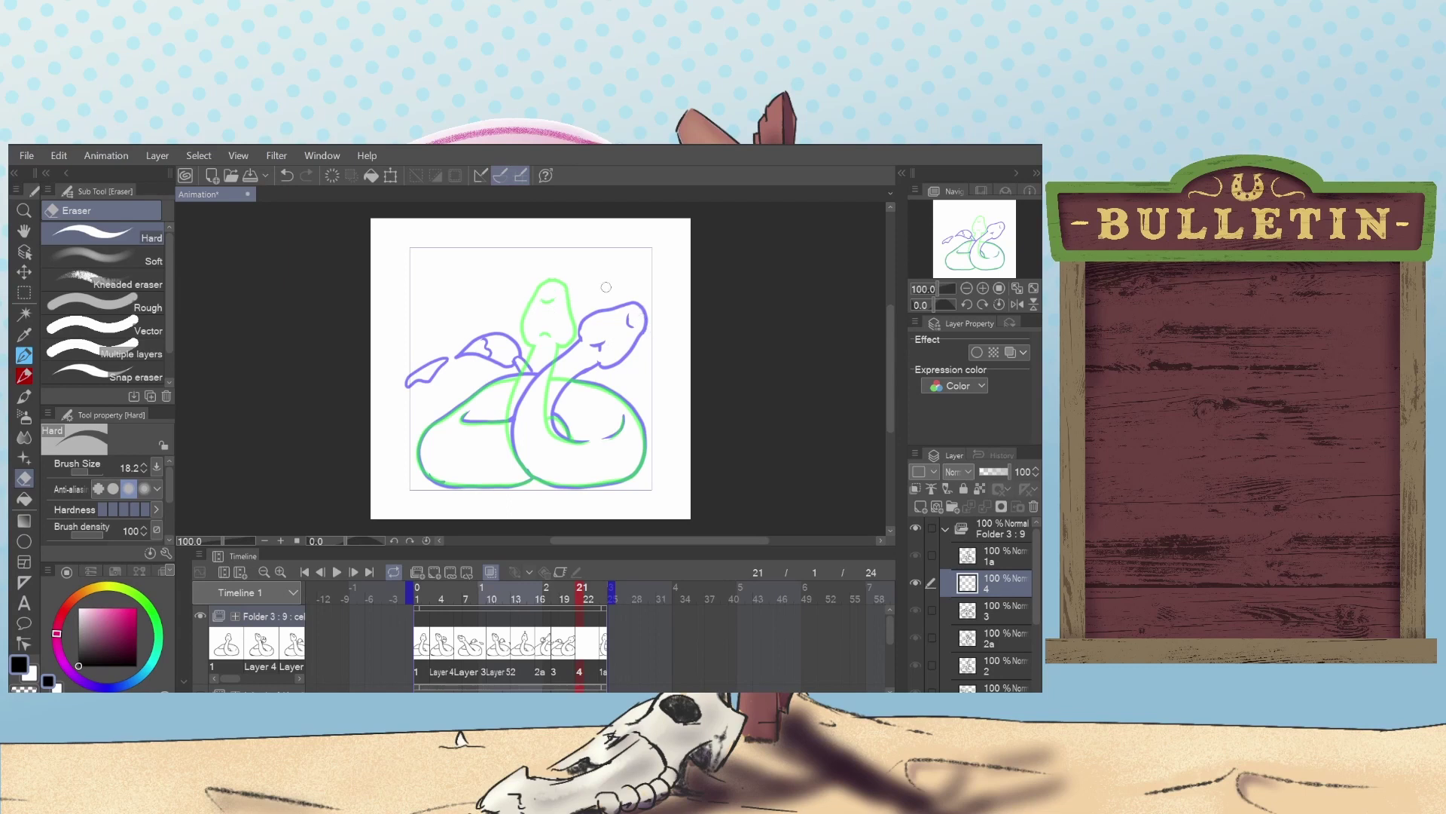
pyautogui.click(25, 354)
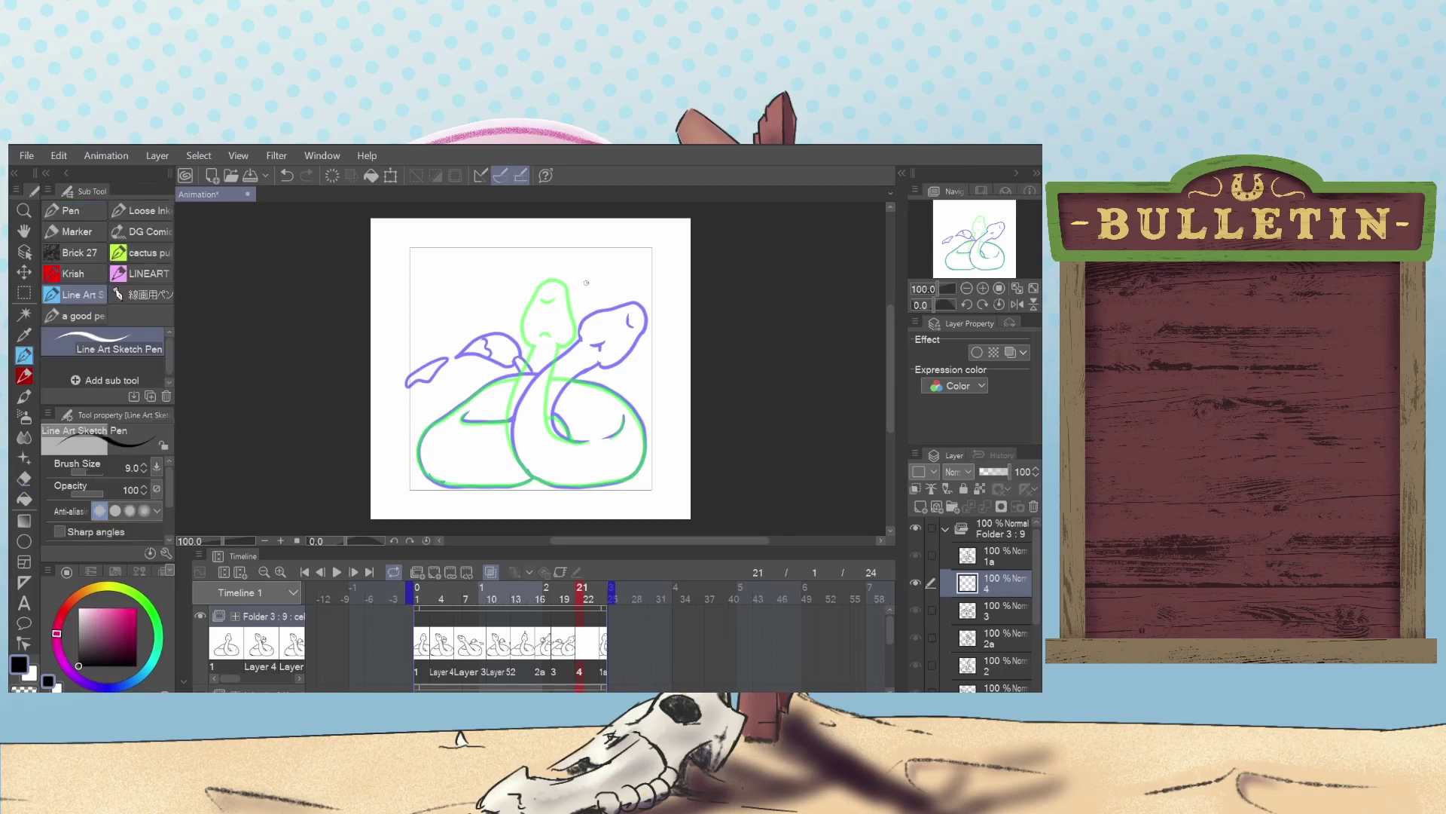
pyautogui.moveTo(586, 283)
pyautogui.mouseDown()
pyautogui.moveTo(622, 298)
pyautogui.moveTo(606, 322)
pyautogui.moveTo(609, 292)
pyautogui.moveTo(608, 304)
pyautogui.mouseUp()
pyautogui.hotkey('ctrl', 'z')
pyautogui.moveTo(605, 303); pyautogui.dragTo(614, 339)
pyautogui.hotkey('ctrl', 'z')
pyautogui.hotkey('ctrl', 'z')
pyautogui.moveTo(591, 279)
pyautogui.mouseDown()
pyautogui.moveTo(610, 291)
pyautogui.moveTo(599, 319)
pyautogui.moveTo(614, 343)
pyautogui.mouseUp()
pyautogui.hotkey('ctrl', 'z')
pyautogui.moveTo(612, 292)
pyautogui.mouseDown()
pyautogui.moveTo(600, 324)
pyautogui.moveTo(576, 331)
pyautogui.mouseUp()
pyautogui.hotkey('ctrl', 'z')
pyautogui.moveTo(564, 342)
pyautogui.mouseDown()
pyautogui.moveTo(552, 318)
pyautogui.moveTo(566, 307)
pyautogui.moveTo(553, 332)
pyautogui.moveTo(590, 285)
pyautogui.mouseUp()
pyautogui.hotkey('ctrl', 'z')
pyautogui.hotkey('ctrl', 'z')
pyautogui.moveTo(565, 345)
pyautogui.mouseDown()
pyautogui.moveTo(556, 313)
pyautogui.moveTo(590, 280)
pyautogui.mouseUp()
pyautogui.hotkey('ctrl', 'z')
pyautogui.moveTo(559, 344)
pyautogui.mouseDown()
pyautogui.moveTo(574, 294)
pyautogui.moveTo(618, 287)
pyautogui.mouseUp()
pyautogui.click(25, 477)
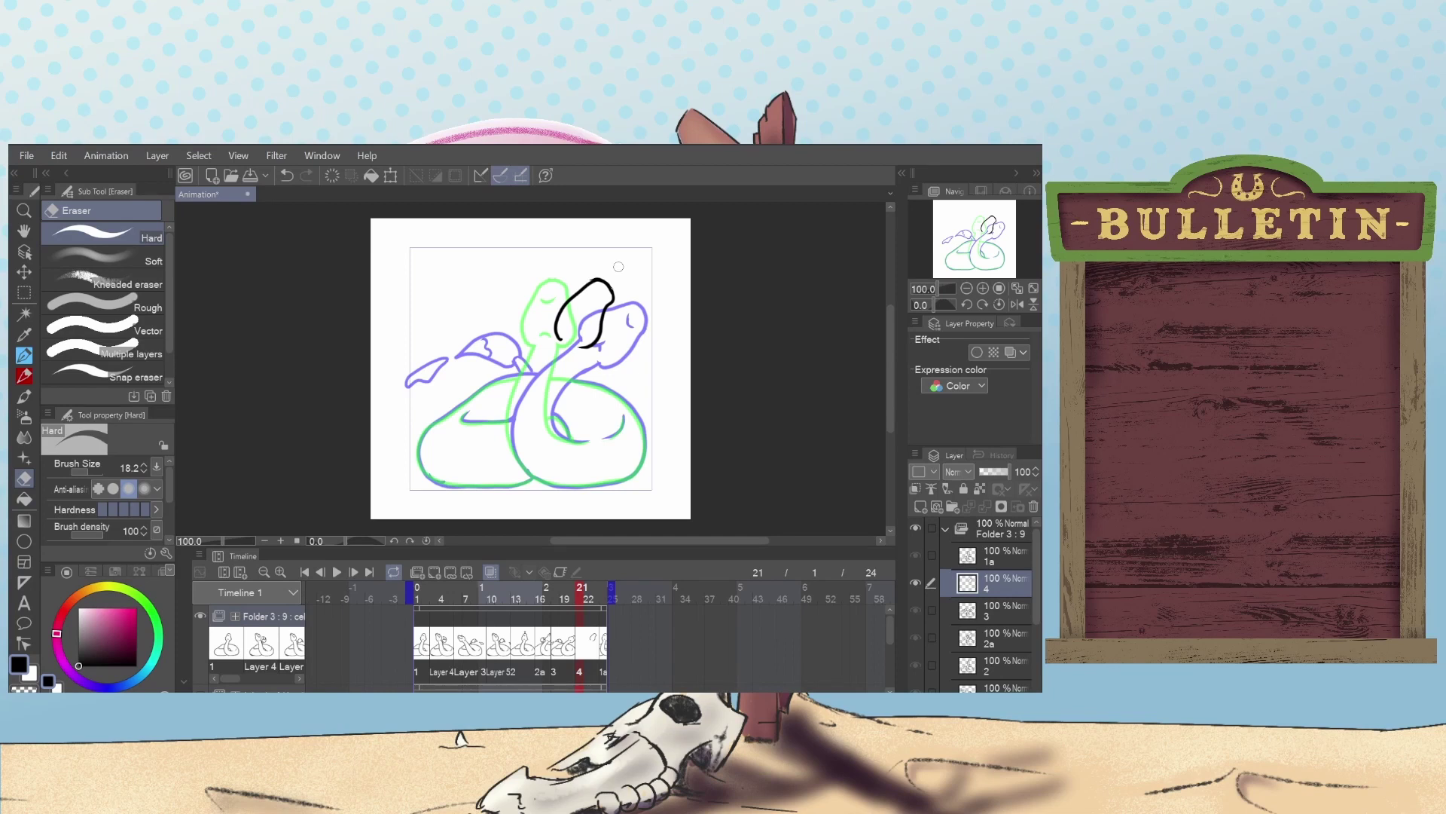
pyautogui.click(24, 355)
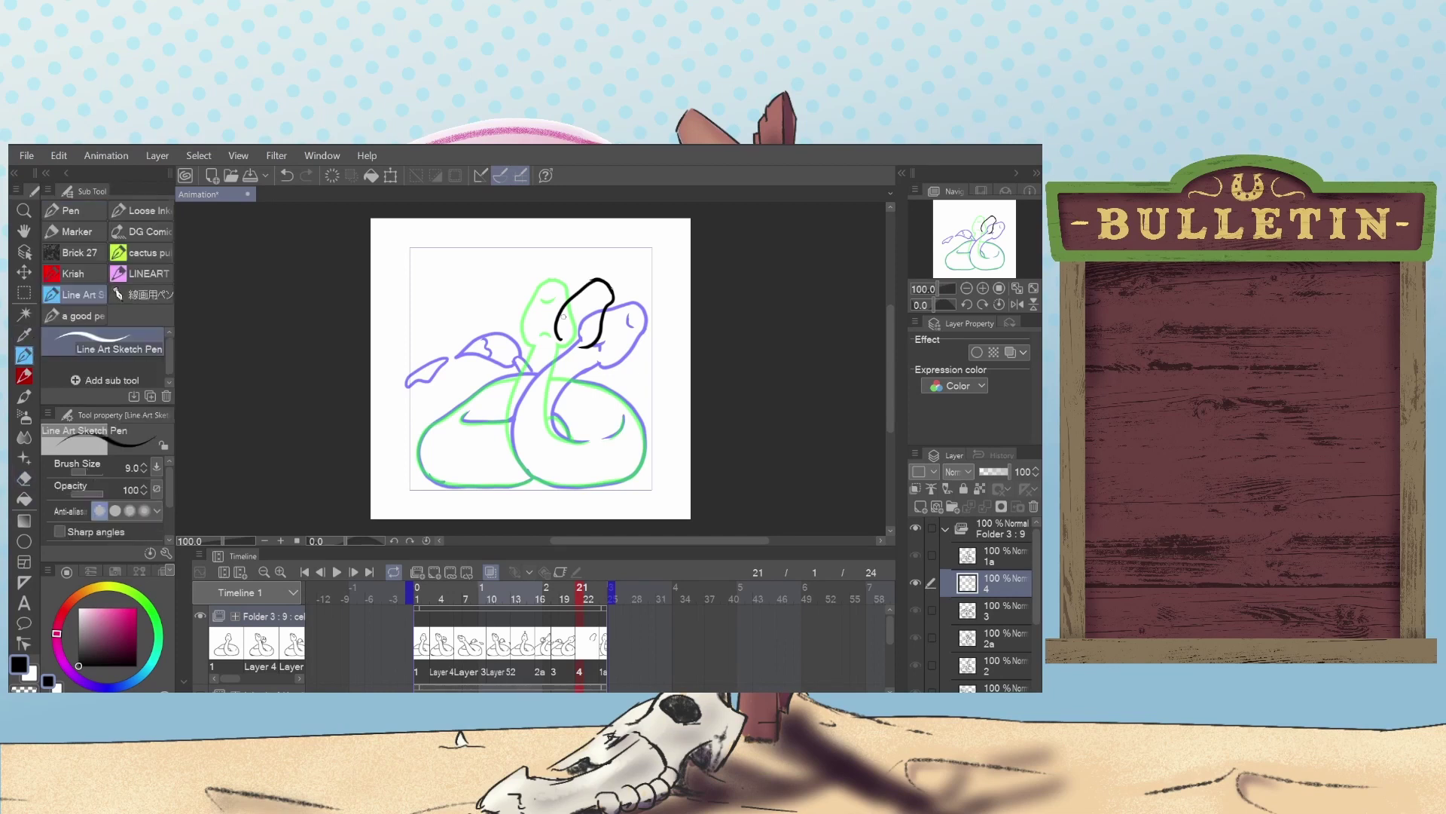
# Ink the long left side of the neck down to the coil's base and the small mouth line on the head.
pyautogui.moveTo(558, 339)
pyautogui.mouseDown()
pyautogui.moveTo(516, 412)
pyautogui.moveTo(515, 452)
pyautogui.mouseUp()
pyautogui.hotkey('ctrl', 'z')
pyautogui.moveTo(559, 339); pyautogui.dragTo(513, 397)
pyautogui.hotkey('ctrl', 'z')
pyautogui.moveTo(559, 339)
pyautogui.mouseDown()
pyautogui.moveTo(510, 419)
pyautogui.moveTo(520, 483)
pyautogui.moveTo(558, 488)
pyautogui.moveTo(513, 452)
pyautogui.moveTo(510, 403)
pyautogui.moveTo(558, 336)
pyautogui.mouseUp()
pyautogui.hotkey('ctrl', 'z')
pyautogui.moveTo(568, 336); pyautogui.dragTo(581, 334)
pyautogui.hotkey('ctrl', 'z')
pyautogui.hotkey('ctrl', 'z')
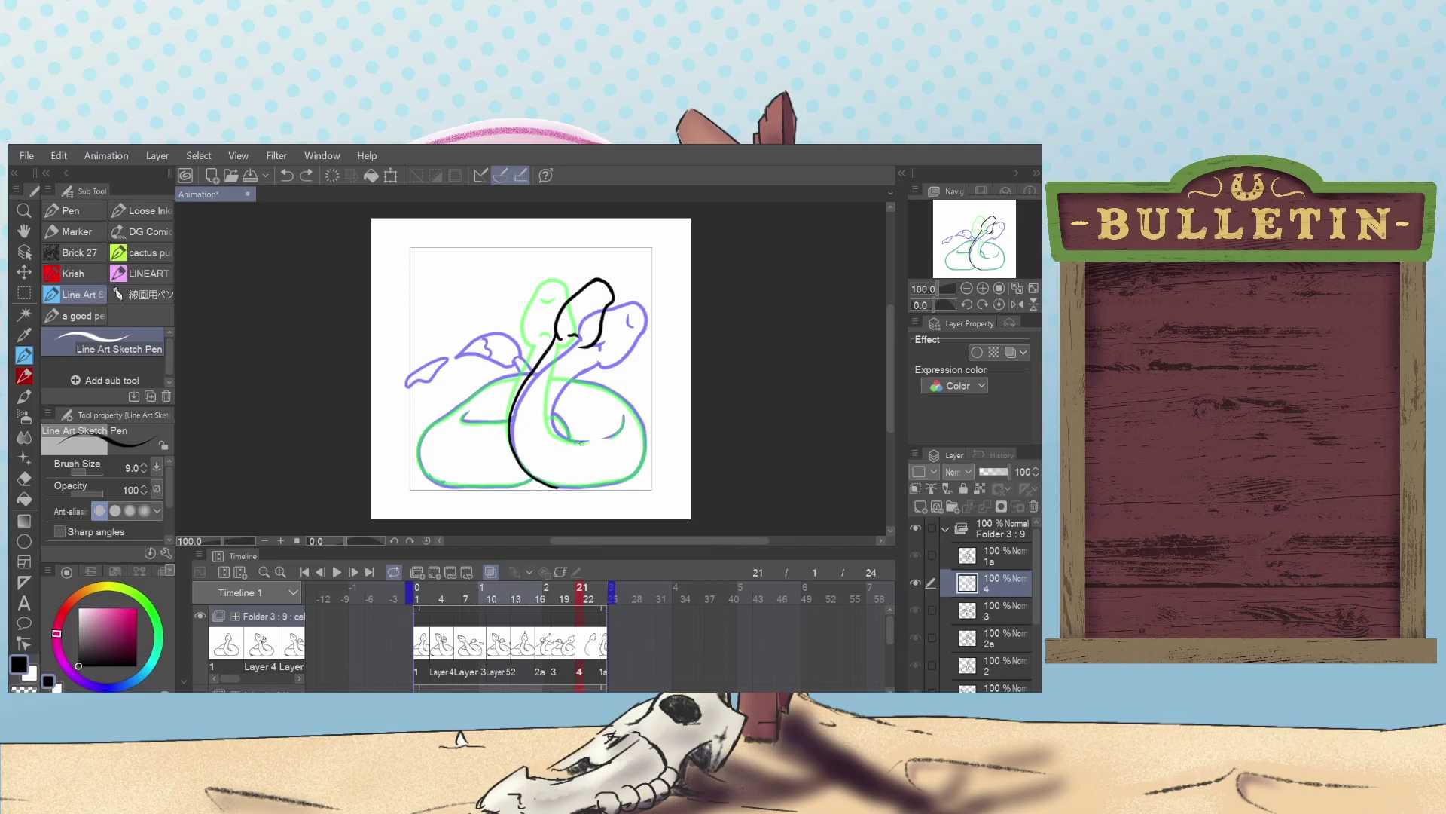
# Ink the inner right side of the neck and the short crease inside the right coil, redoing strokes as needed.
pyautogui.moveTo(580, 443)
pyautogui.mouseDown()
pyautogui.moveTo(553, 433)
pyautogui.moveTo(580, 396)
pyautogui.moveTo(555, 397)
pyautogui.moveTo(563, 443)
pyautogui.moveTo(587, 444)
pyautogui.moveTo(549, 427)
pyautogui.moveTo(549, 388)
pyautogui.moveTo(581, 347)
pyautogui.moveTo(549, 412)
pyautogui.moveTo(586, 443)
pyautogui.mouseUp()
pyautogui.hotkey('ctrl', 'z')
pyautogui.hotkey('ctrl', 'z')
pyautogui.hotkey('ctrl', 'z')
pyautogui.moveTo(602, 439)
pyautogui.mouseDown()
pyautogui.moveTo(625, 409)
pyautogui.moveTo(633, 455)
pyautogui.moveTo(606, 443)
pyautogui.moveTo(635, 459)
pyautogui.moveTo(611, 437)
pyautogui.mouseUp()
pyautogui.hotkey('ctrl', 'z')
pyautogui.hotkey('ctrl', 'z')
pyautogui.hotkey('ctrl', 'z')
pyautogui.hotkey('ctrl', 'z')
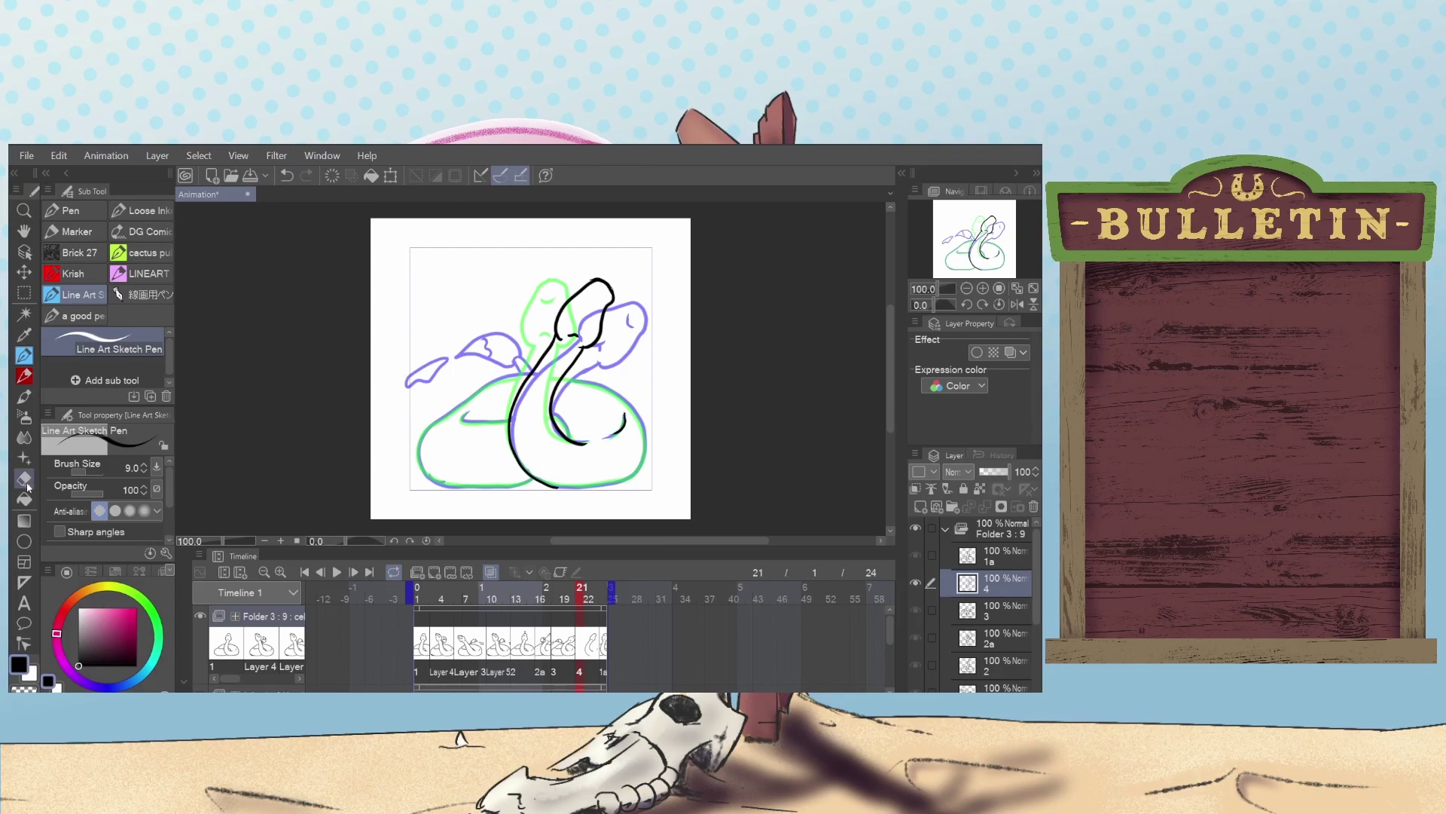
# Trim the lower end of the right coil's crease with the Hard eraser and re-ink the fold at the neck's base.
pyautogui.press('e')
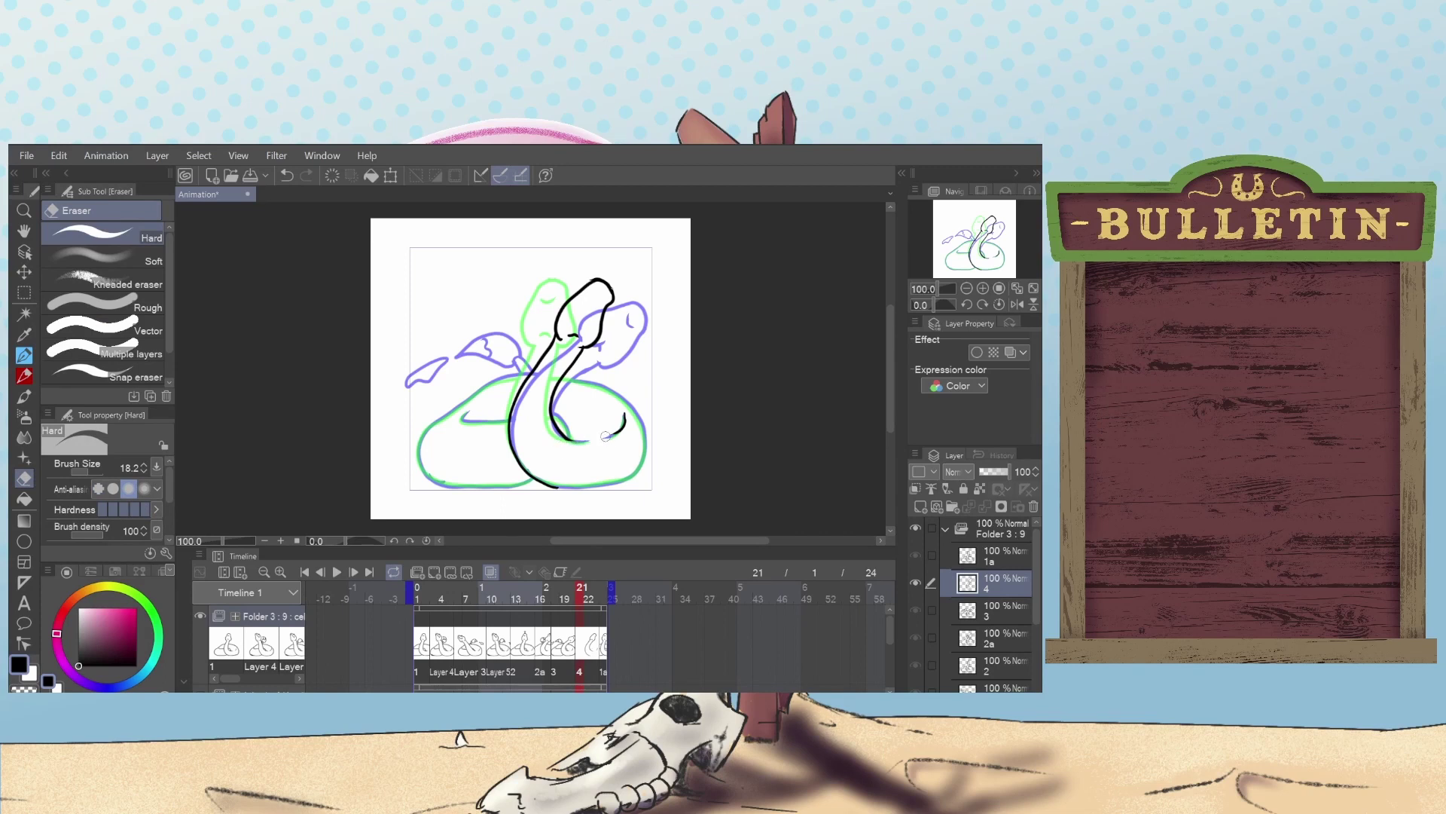
pyautogui.click(25, 360)
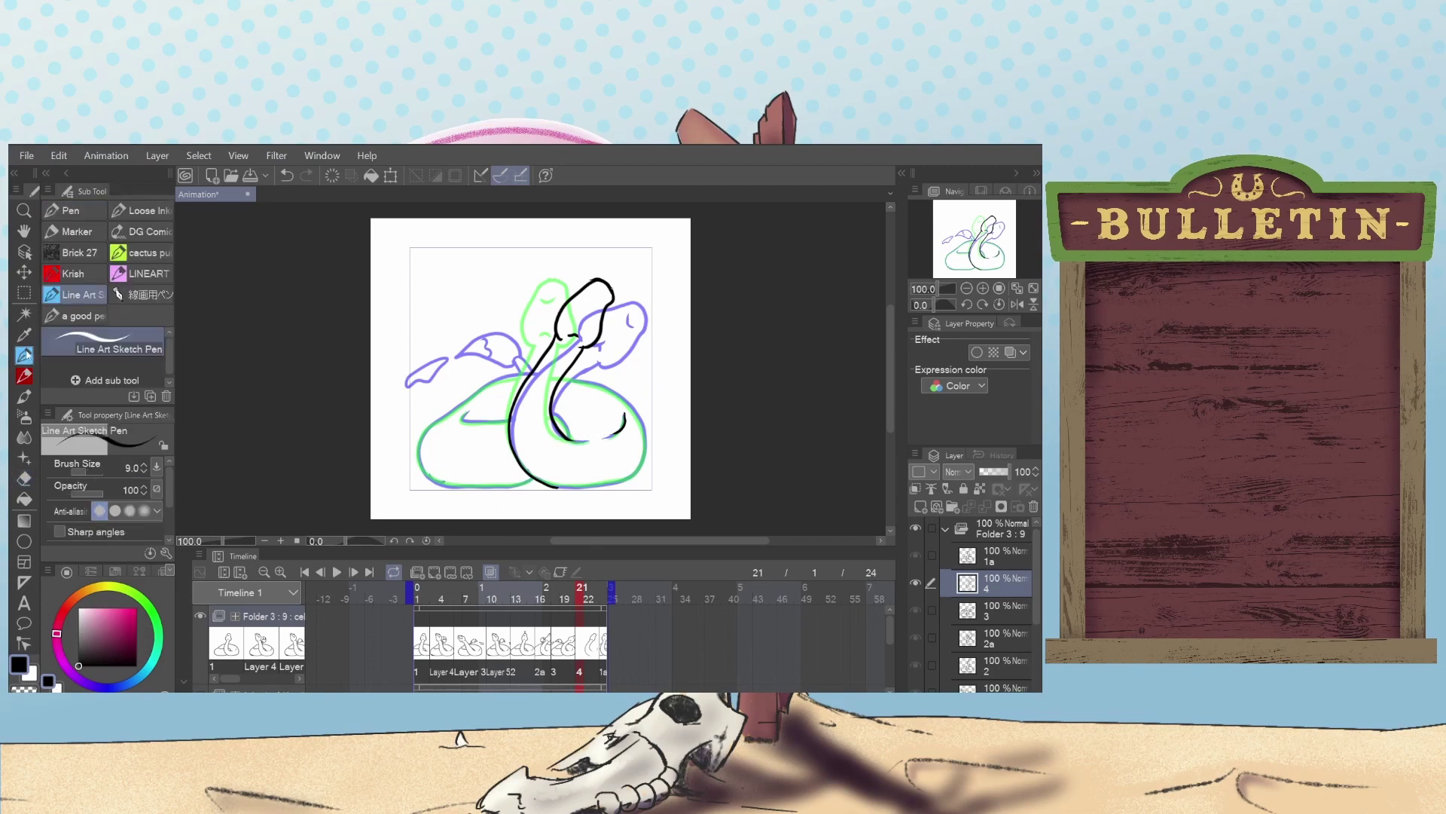
pyautogui.moveTo(564, 438); pyautogui.dragTo(587, 442)
# Ink the outer outline of the right coil and the closed eye on the head.
pyautogui.moveTo(555, 486)
pyautogui.mouseDown()
pyautogui.moveTo(607, 490)
pyautogui.moveTo(642, 467)
pyautogui.mouseUp()
pyautogui.hotkey('ctrl', 'z')
pyautogui.moveTo(556, 487)
pyautogui.mouseDown()
pyautogui.moveTo(619, 482)
pyautogui.moveTo(642, 451)
pyautogui.moveTo(633, 410)
pyautogui.moveTo(576, 375)
pyautogui.mouseUp()
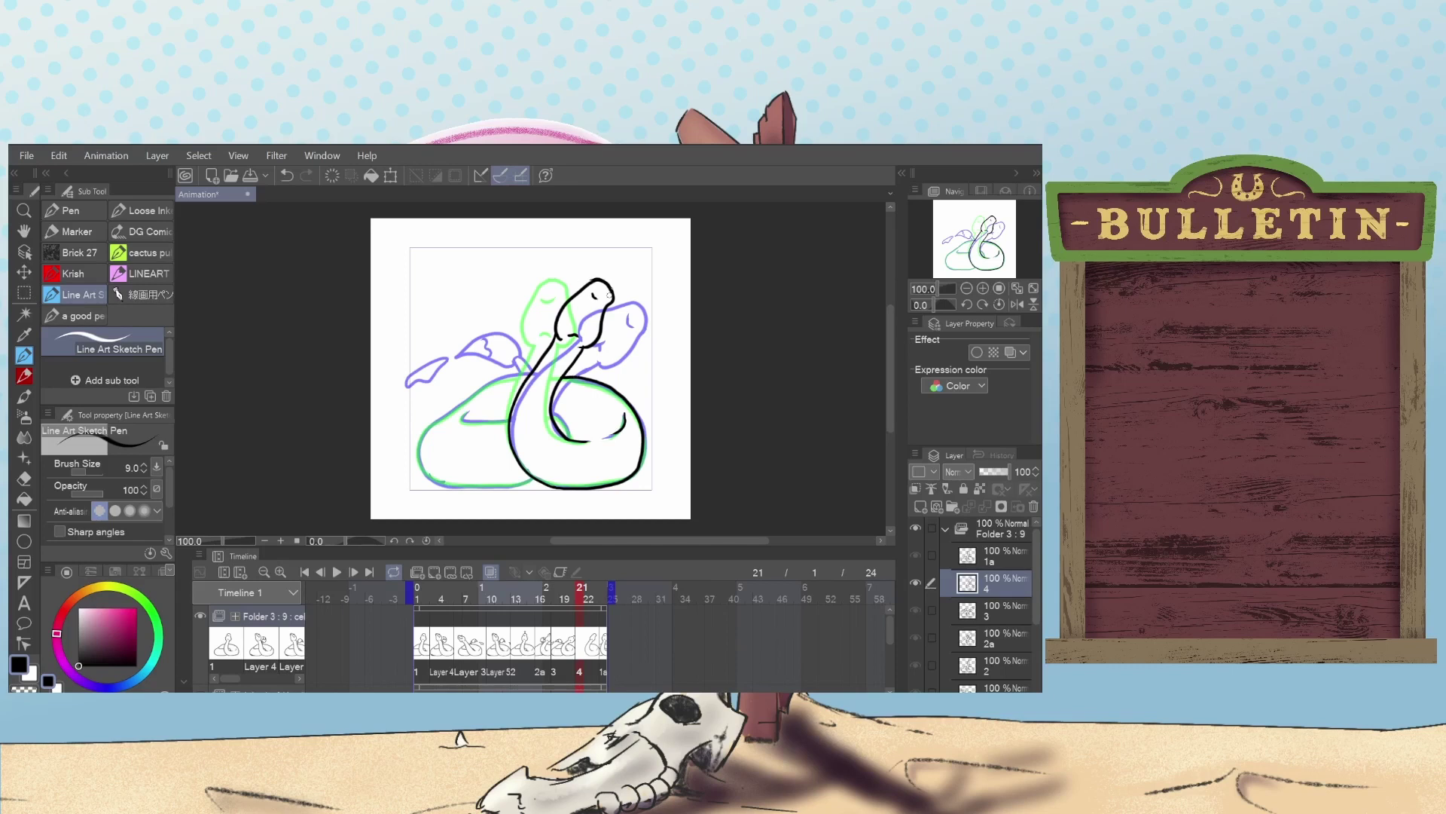
pyautogui.moveTo(595, 293); pyautogui.dragTo(605, 291)
# Ink the crease inside the left coil and its full outline up to the neck.
pyautogui.moveTo(510, 420)
pyautogui.mouseDown()
pyautogui.moveTo(466, 413)
pyautogui.moveTo(507, 415)
pyautogui.mouseUp()
pyautogui.hotkey('ctrl', 'z')
pyautogui.moveTo(538, 480)
pyautogui.mouseDown()
pyautogui.moveTo(448, 484)
pyautogui.moveTo(424, 455)
pyautogui.moveTo(444, 416)
pyautogui.moveTo(536, 368)
pyautogui.mouseUp()
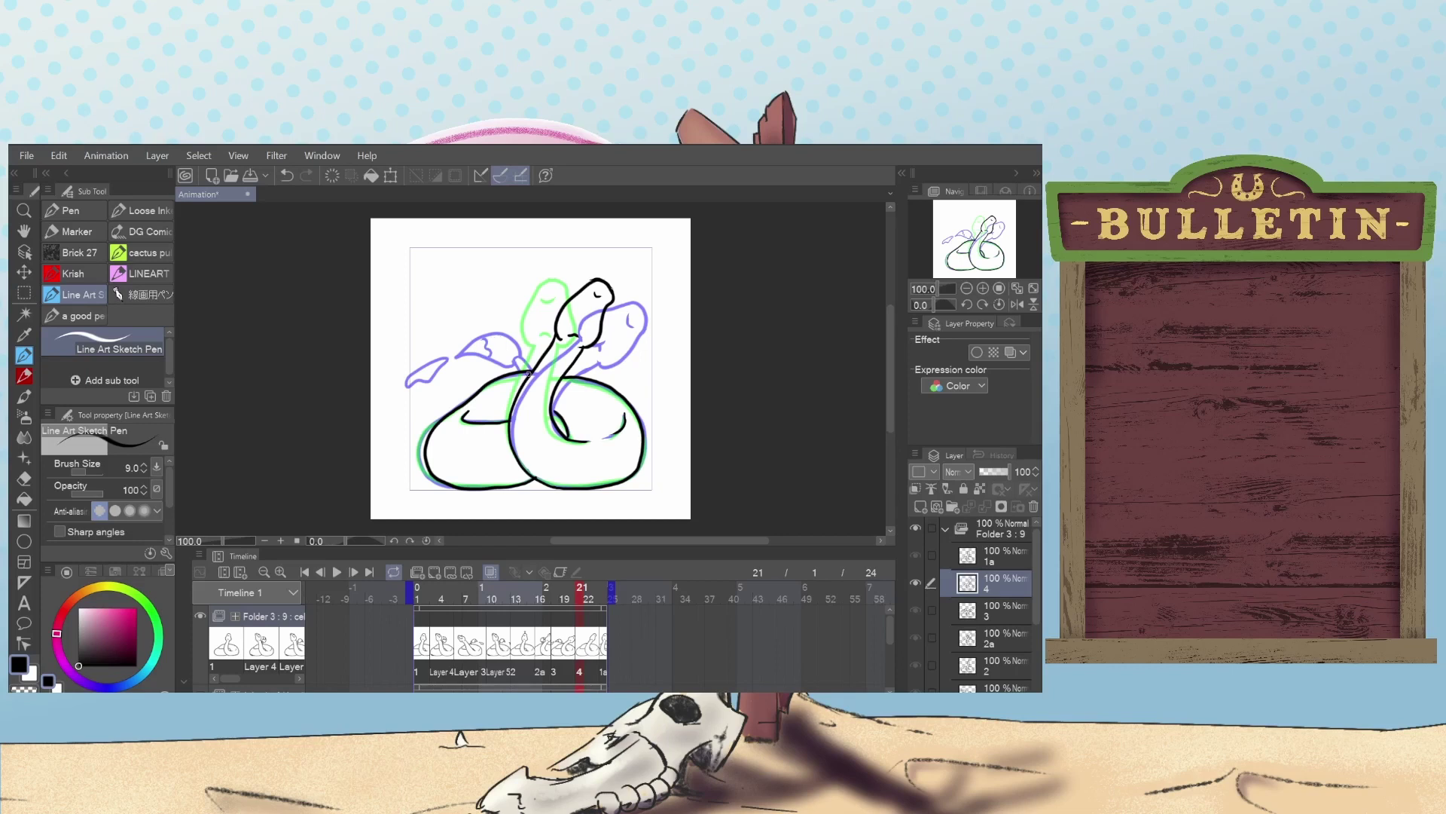
# Ink the base of the raised tail behind the neck on frame 21, redoing strokes as needed.
pyautogui.moveTo(525, 369); pyautogui.dragTo(531, 400)
pyautogui.hotkey('ctrl', 'z')
pyautogui.moveTo(523, 360); pyautogui.dragTo(534, 364)
pyautogui.hotkey('ctrl', 'z')
pyautogui.moveTo(527, 351); pyautogui.dragTo(533, 361)
pyautogui.hotkey('ctrl', 'z')
pyautogui.moveTo(530, 357); pyautogui.dragTo(536, 367)
pyautogui.hotkey('ctrl', 'z')
pyautogui.hotkey('ctrl', 'z')
pyautogui.hotkey('ctrl', 'z')
pyautogui.hotkey('ctrl', 'z')
# Ink the curled tail tip left of the neck and the small detached piece beside it.
pyautogui.moveTo(534, 335)
pyautogui.mouseDown()
pyautogui.moveTo(500, 321)
pyautogui.moveTo(486, 344)
pyautogui.mouseUp()
pyautogui.moveTo(486, 344); pyautogui.dragTo(497, 337)
pyautogui.hotkey('ctrl', 'z')
pyautogui.moveTo(487, 345)
pyautogui.mouseDown()
pyautogui.moveTo(506, 336)
pyautogui.moveTo(523, 362)
pyautogui.mouseUp()
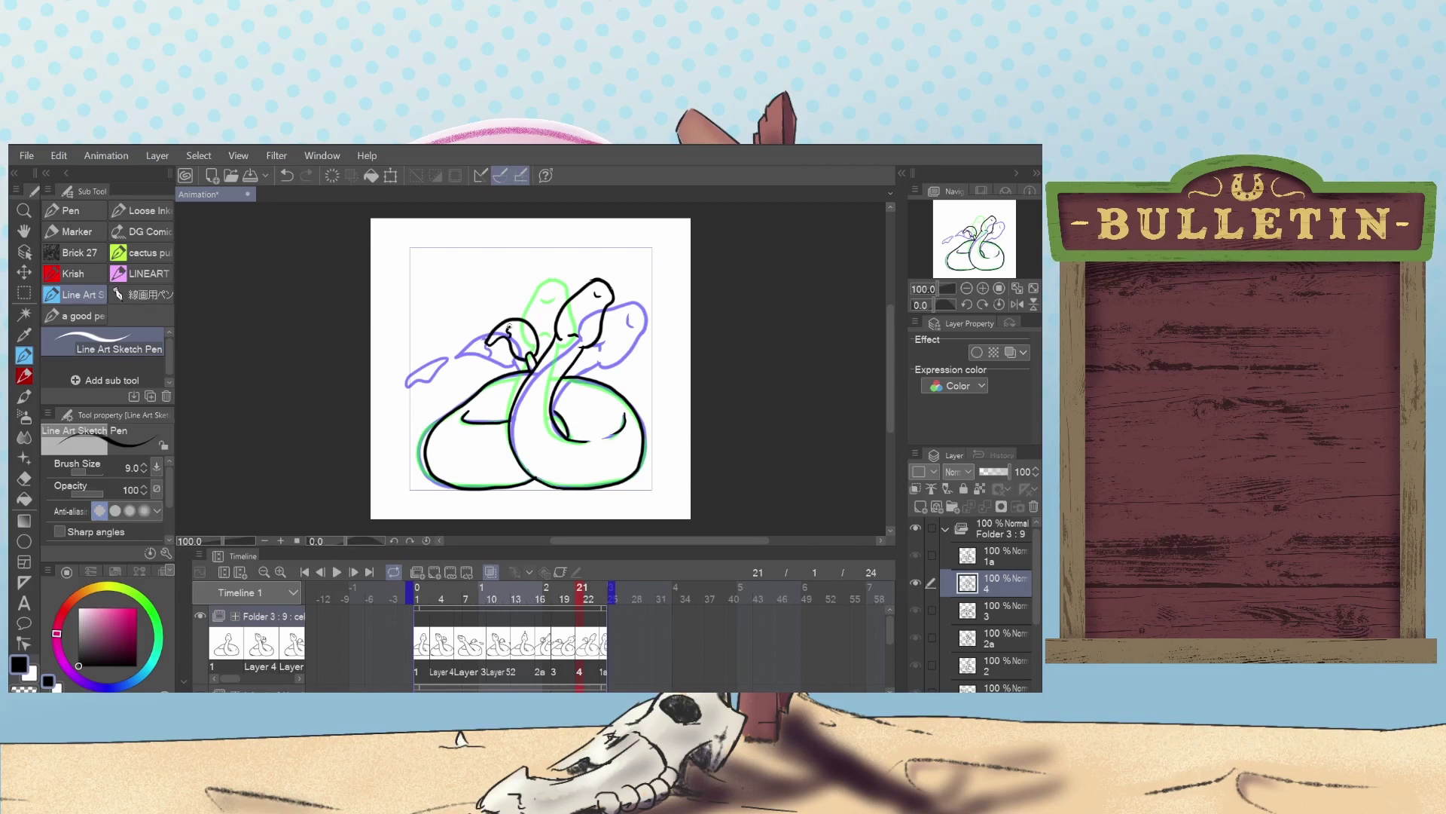
pyautogui.hotkey('ctrl', 'z')
pyautogui.moveTo(510, 336); pyautogui.dragTo(511, 320)
pyautogui.moveTo(405, 383)
pyautogui.mouseDown()
pyautogui.moveTo(431, 363)
pyautogui.moveTo(405, 395)
pyautogui.mouseUp()
pyautogui.hotkey('ctrl', 'z')
pyautogui.moveTo(443, 349); pyautogui.dragTo(443, 350)
# Play back the animation to check the loop's motion.
pyautogui.click(337, 574)
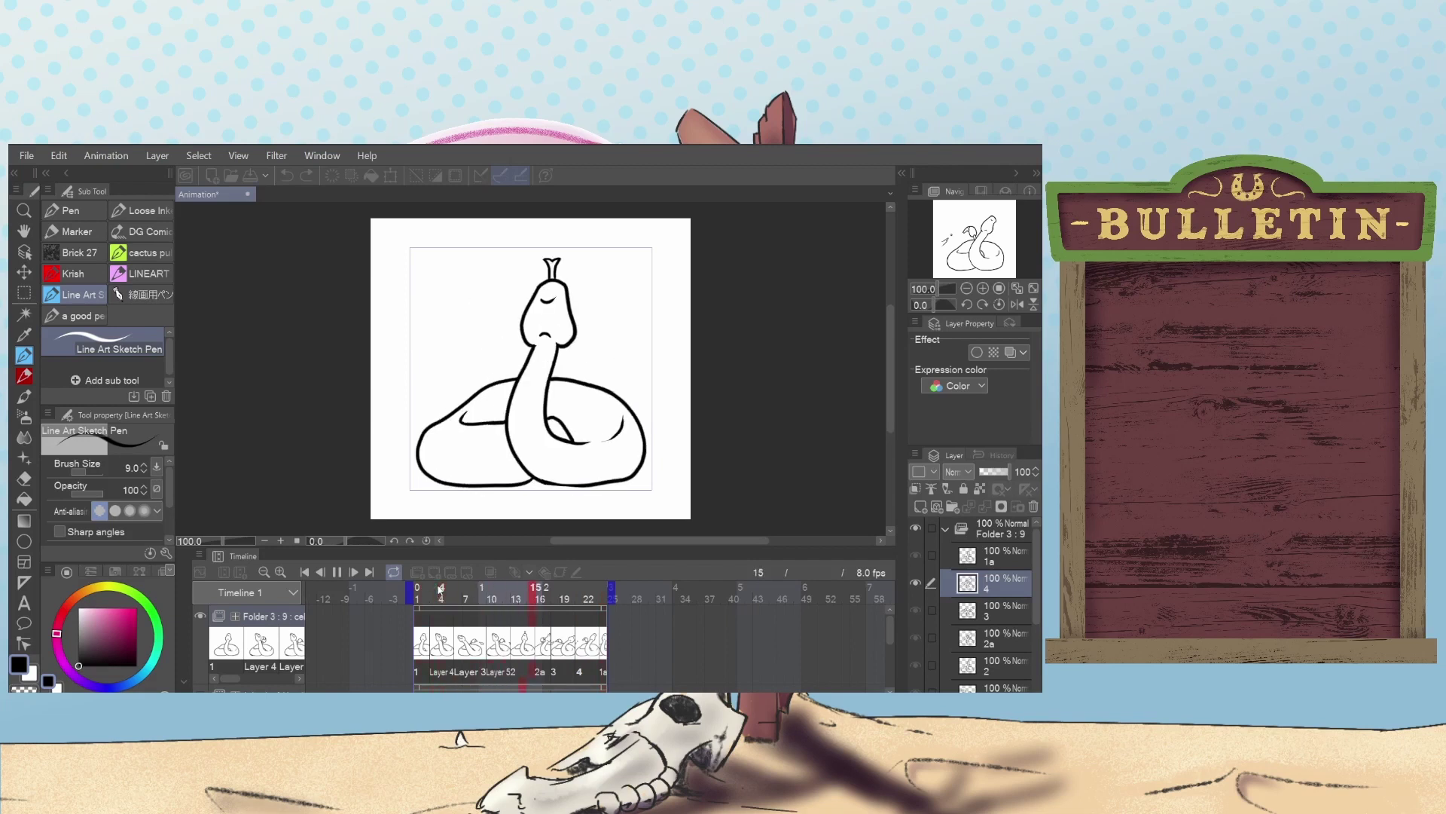
pyautogui.click(337, 574)
# With onion skin on, add a new animation cel at frame 2 between the upright and left-leaning poses.
pyautogui.click(490, 573)
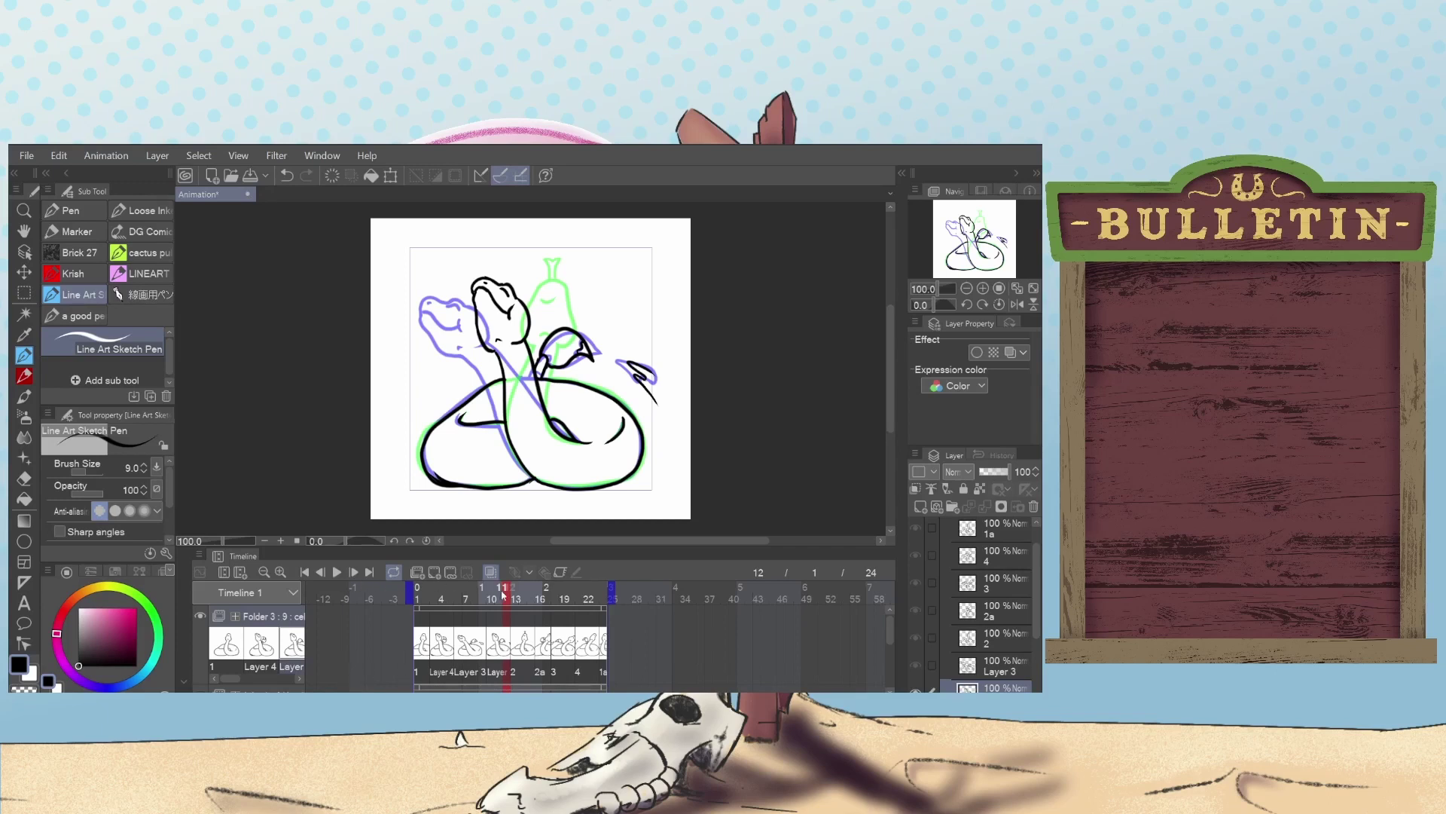
pyautogui.click(429, 596)
pyautogui.click(433, 596)
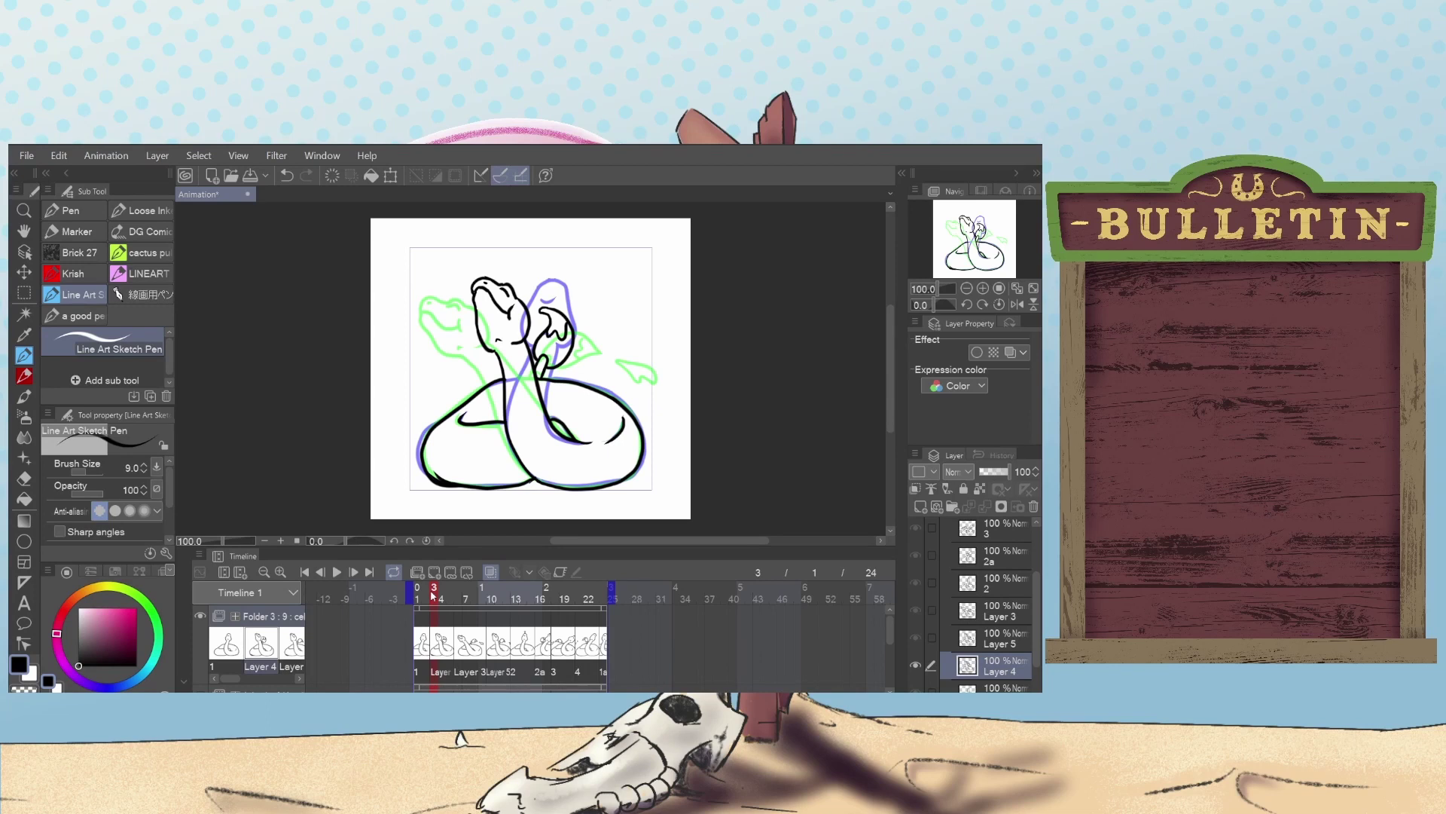
pyautogui.click(443, 597)
pyautogui.click(435, 599)
pyautogui.click(424, 601)
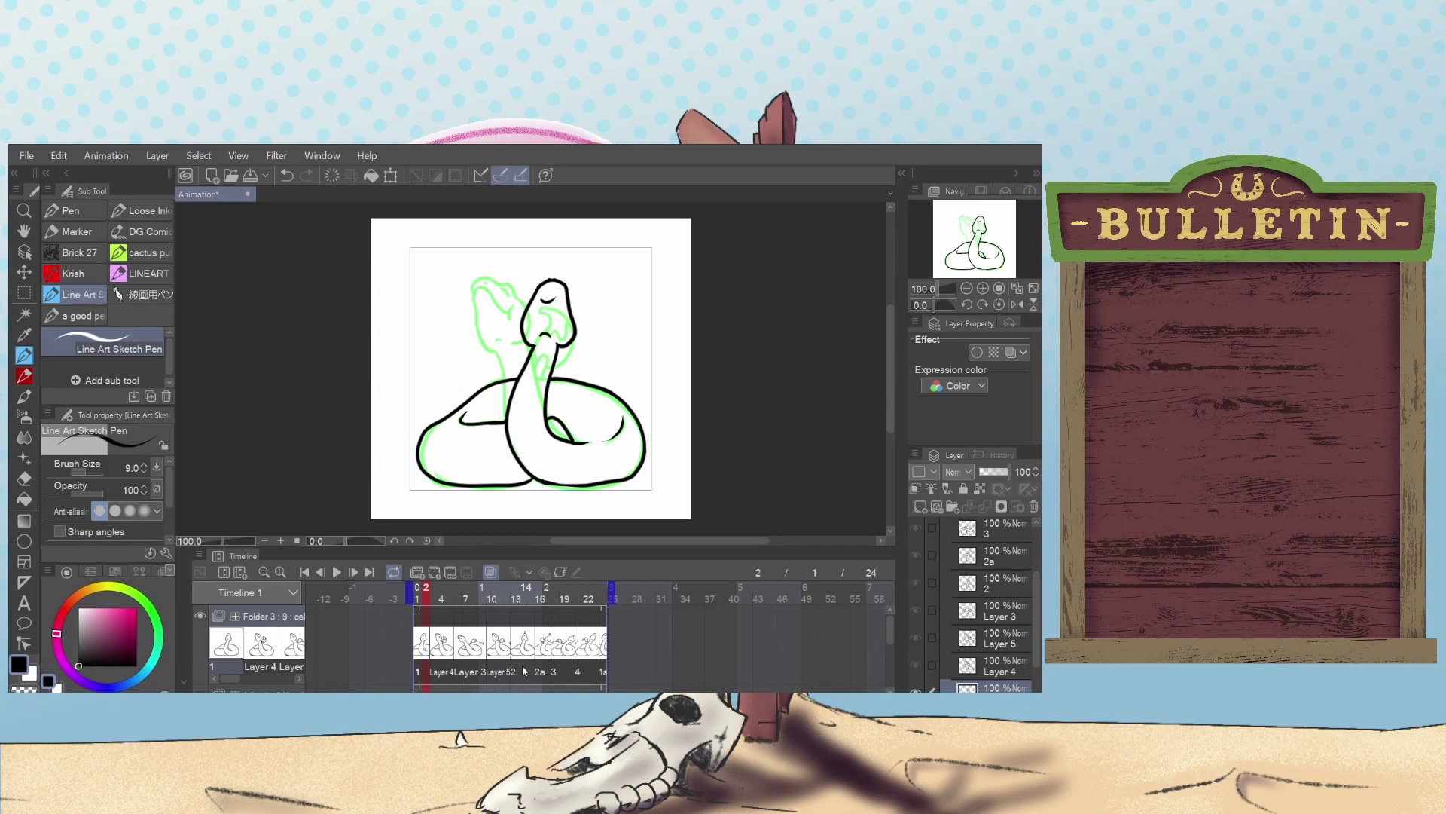
pyautogui.click(436, 571)
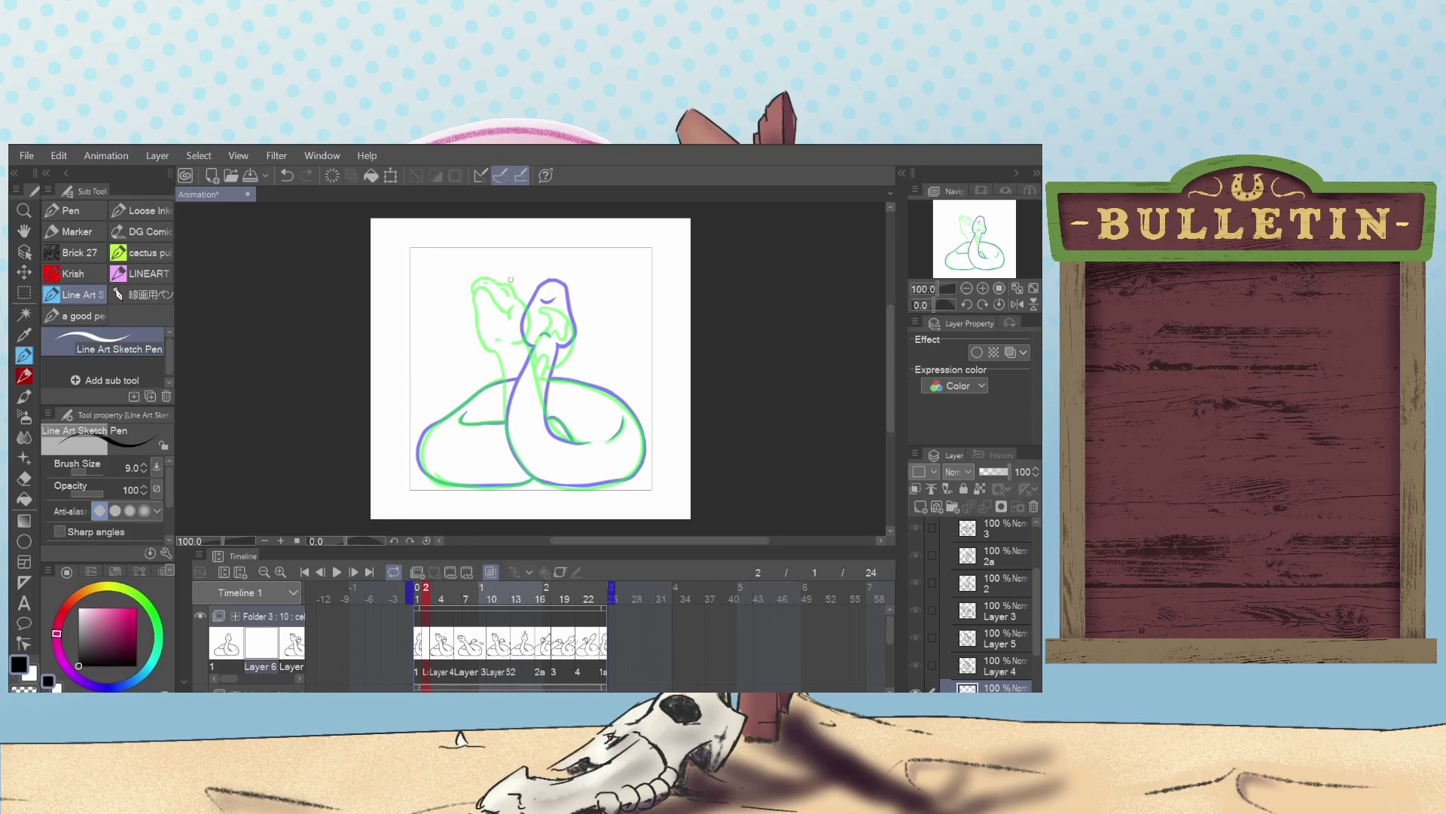
# Ink the short chin arc at the base of the head on the frame 2 cel.
pyautogui.moveTo(510, 279); pyautogui.dragTo(536, 283)
pyautogui.hotkey('ctrl', 'z')
pyautogui.moveTo(517, 342); pyautogui.dragTo(531, 341)
pyautogui.hotkey('ctrl', 'z')
# Ink the inner right side of the neck down into the right coil, redoing the stroke until it fits.
pyautogui.moveTo(540, 344); pyautogui.dragTo(549, 436)
pyautogui.hotkey('ctrl', 'z')
pyautogui.moveTo(542, 341); pyautogui.dragTo(543, 429)
pyautogui.hotkey('ctrl', 'z')
pyautogui.moveTo(588, 443)
pyautogui.mouseDown()
pyautogui.moveTo(549, 418)
pyautogui.moveTo(536, 344)
pyautogui.moveTo(582, 446)
pyautogui.moveTo(555, 431)
pyautogui.moveTo(536, 345)
pyautogui.mouseUp()
pyautogui.hotkey('ctrl', 'z')
pyautogui.hotkey('ctrl', 'z')
pyautogui.hotkey('ctrl', 'z')
pyautogui.moveTo(536, 339)
pyautogui.mouseDown()
pyautogui.moveTo(554, 433)
pyautogui.moveTo(589, 442)
pyautogui.mouseUp()
pyautogui.hotkey('ctrl', 'z')
pyautogui.moveTo(590, 445)
pyautogui.mouseDown()
pyautogui.moveTo(550, 426)
pyautogui.moveTo(531, 332)
pyautogui.mouseUp()
# Ink the left side of the neck from the head down to the bottom of the coils.
pyautogui.moveTo(514, 340)
pyautogui.mouseDown()
pyautogui.moveTo(505, 432)
pyautogui.moveTo(556, 494)
pyautogui.moveTo(519, 462)
pyautogui.moveTo(507, 341)
pyautogui.mouseUp()
pyautogui.hotkey('ctrl', 'z')
pyautogui.hotkey('ctrl', 'z')
pyautogui.moveTo(550, 484); pyautogui.dragTo(504, 408)
pyautogui.hotkey('ctrl', 'z')
pyautogui.moveTo(554, 486)
pyautogui.mouseDown()
pyautogui.moveTo(509, 432)
pyautogui.moveTo(516, 338)
pyautogui.moveTo(506, 413)
pyautogui.moveTo(530, 478)
pyautogui.mouseUp()
pyautogui.hotkey('ctrl', 'z')
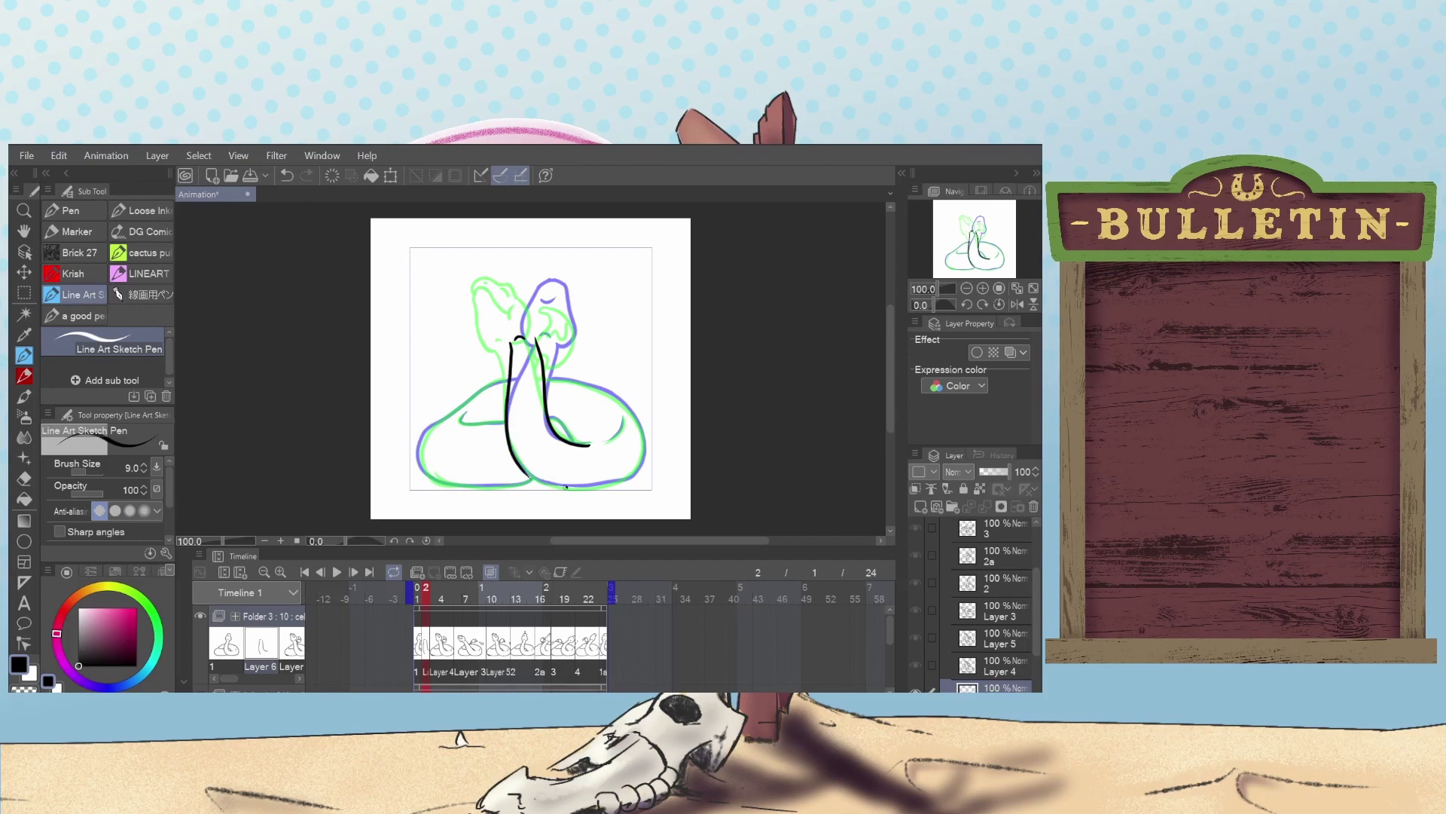
pyautogui.moveTo(566, 485)
pyautogui.mouseDown()
pyautogui.moveTo(516, 459)
pyautogui.moveTo(510, 421)
pyautogui.mouseUp()
pyautogui.hotkey('ctrl', 'z')
pyautogui.hotkey('ctrl', 'z')
pyautogui.moveTo(543, 481)
pyautogui.mouseDown()
pyautogui.moveTo(511, 441)
pyautogui.moveTo(504, 341)
pyautogui.mouseUp()
# Trim the lower end of the neck's right line with the Hard eraser and return to the Line Art Sketch Pen.
pyautogui.click(23, 479)
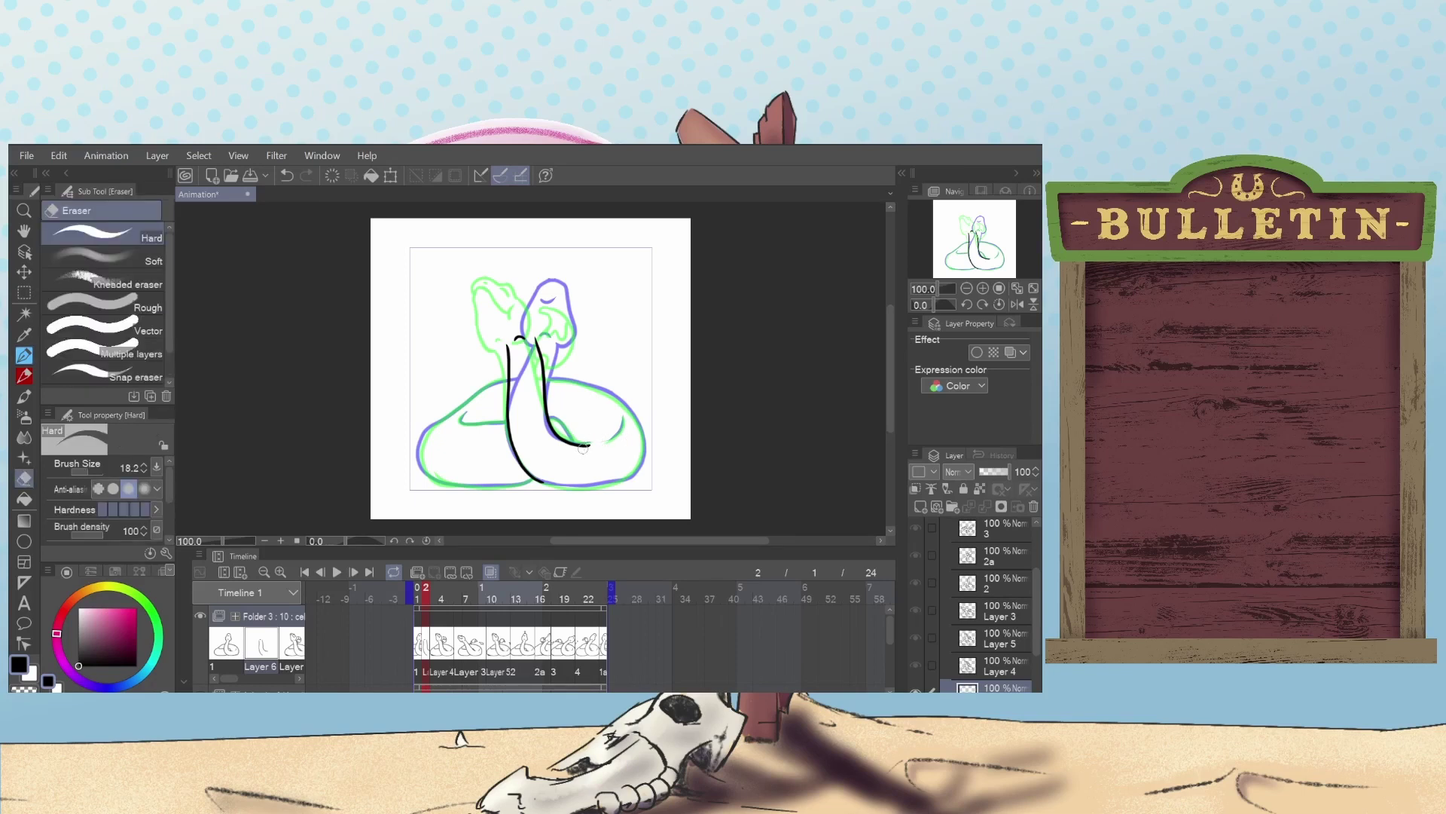
pyautogui.moveTo(583, 448); pyautogui.dragTo(592, 446)
pyautogui.click(25, 357)
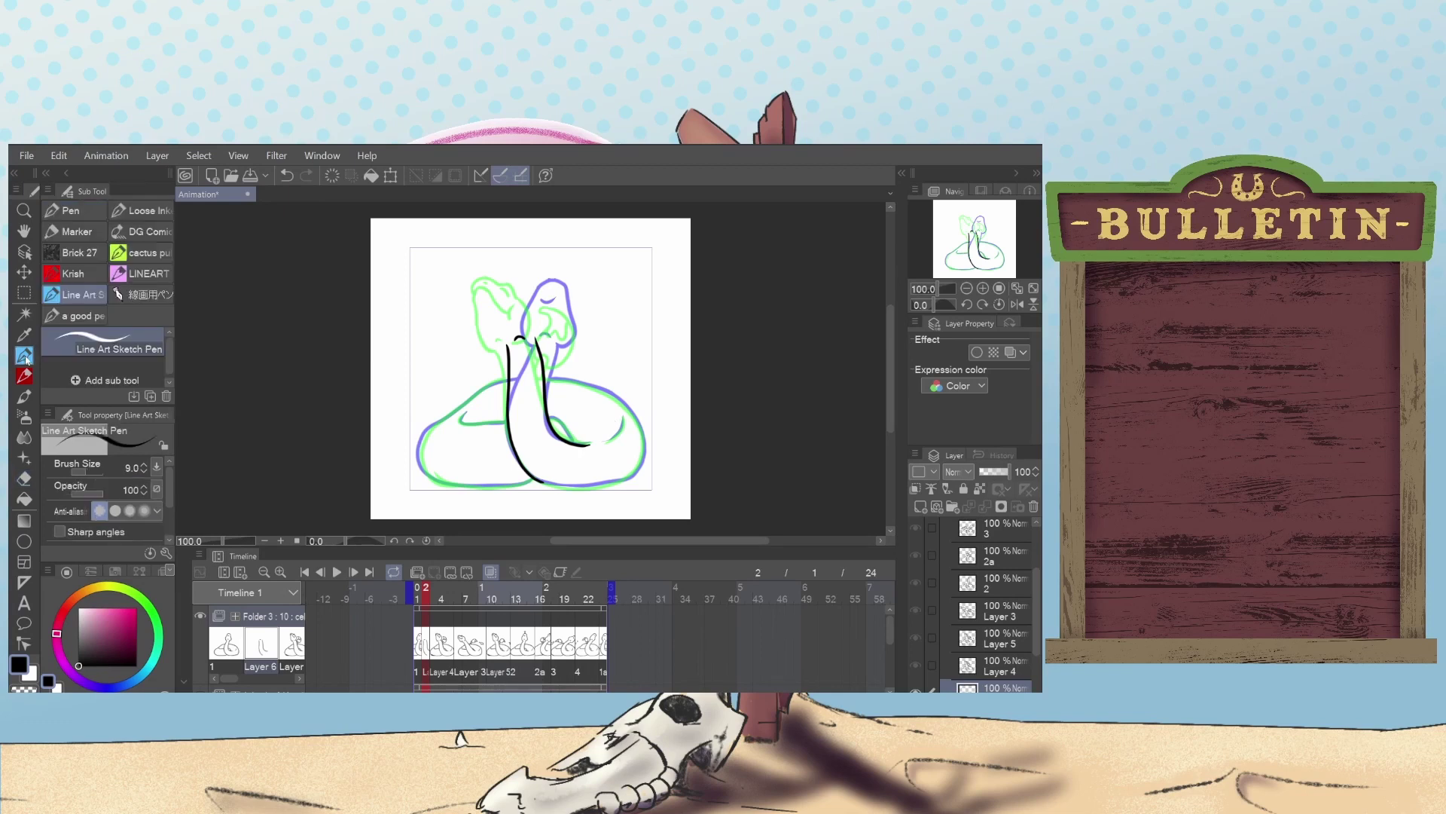
# Ink the outer outline of the right coil from its bottom around to the neck.
pyautogui.moveTo(537, 480)
pyautogui.mouseDown()
pyautogui.moveTo(586, 490)
pyautogui.moveTo(641, 468)
pyautogui.moveTo(646, 420)
pyautogui.moveTo(617, 391)
pyautogui.mouseUp()
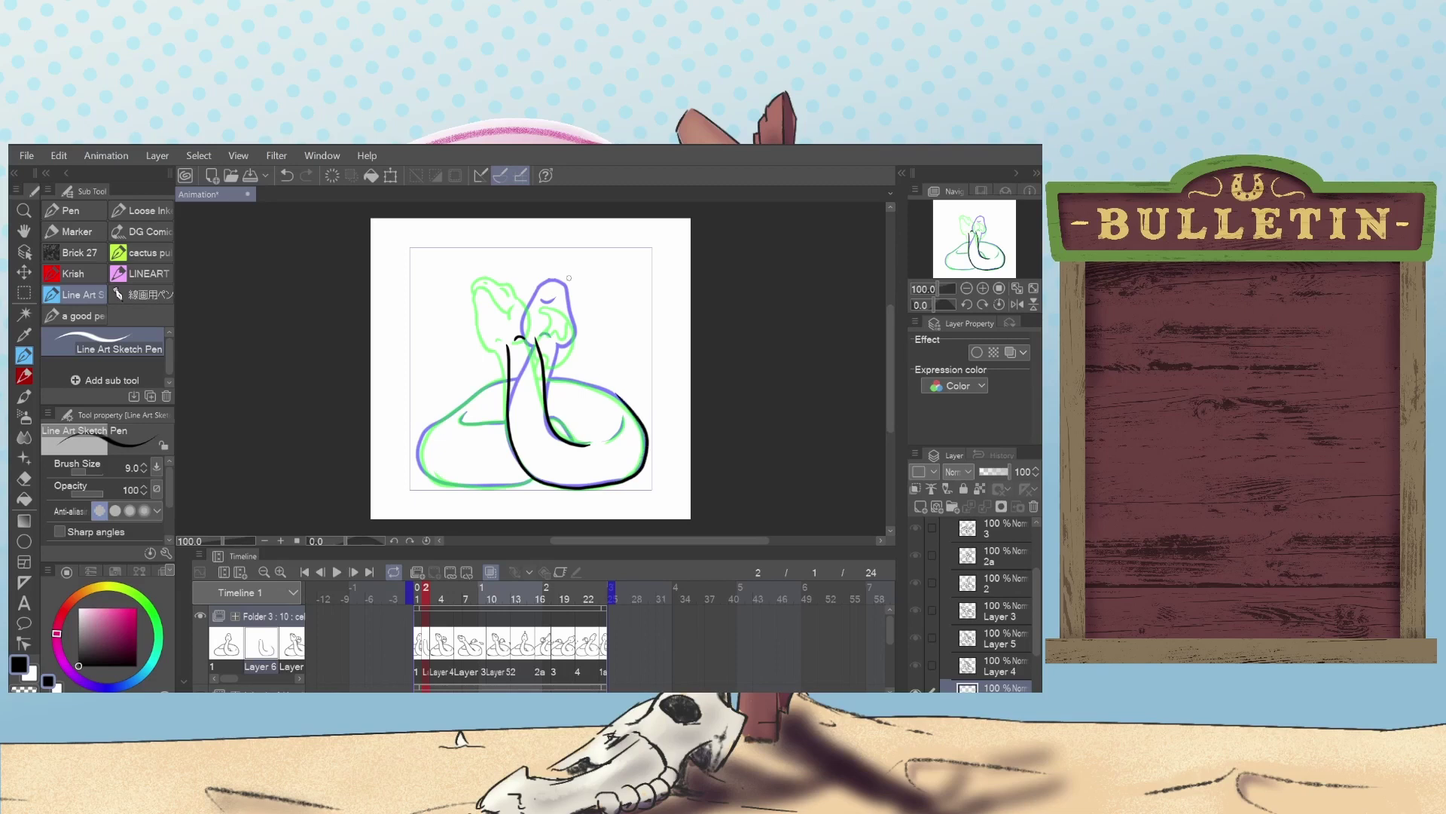
pyautogui.moveTo(627, 403)
pyautogui.mouseDown()
pyautogui.moveTo(563, 379)
pyautogui.moveTo(632, 411)
pyautogui.moveTo(545, 375)
pyautogui.mouseUp()
pyautogui.hotkey('ctrl', 'z')
pyautogui.hotkey('ctrl', 'z')
pyautogui.hotkey('ctrl', 'z')
# Ink the fold at the neck's base and the short crease inside the right coil.
pyautogui.moveTo(575, 444); pyautogui.dragTo(547, 417)
pyautogui.hotkey('ctrl', 'z')
pyautogui.hotkey('ctrl', 'z')
pyautogui.moveTo(608, 443); pyautogui.dragTo(621, 418)
# Ink the full outline of the left coil and the crease inside it.
pyautogui.moveTo(507, 379)
pyautogui.mouseDown()
pyautogui.moveTo(430, 428)
pyautogui.moveTo(424, 461)
pyautogui.moveTo(490, 488)
pyautogui.moveTo(506, 475)
pyautogui.moveTo(509, 489)
pyautogui.moveTo(473, 492)
pyautogui.mouseUp()
pyautogui.hotkey('ctrl', 'z')
pyautogui.moveTo(531, 478)
pyautogui.mouseDown()
pyautogui.moveTo(448, 479)
pyautogui.moveTo(421, 459)
pyautogui.moveTo(439, 419)
pyautogui.moveTo(493, 381)
pyautogui.moveTo(433, 423)
pyautogui.moveTo(423, 457)
pyautogui.moveTo(450, 485)
pyautogui.moveTo(510, 482)
pyautogui.moveTo(519, 465)
pyautogui.moveTo(520, 484)
pyautogui.moveTo(463, 483)
pyautogui.moveTo(528, 478)
pyautogui.moveTo(462, 484)
pyautogui.moveTo(424, 461)
pyautogui.moveTo(433, 426)
pyautogui.moveTo(506, 375)
pyautogui.moveTo(421, 448)
pyautogui.moveTo(435, 478)
pyautogui.moveTo(536, 479)
pyautogui.moveTo(485, 491)
pyautogui.moveTo(430, 469)
pyautogui.moveTo(500, 493)
pyautogui.moveTo(474, 490)
pyautogui.moveTo(532, 481)
pyautogui.moveTo(463, 488)
pyautogui.moveTo(424, 468)
pyautogui.mouseUp()
pyautogui.hotkey('ctrl', 'z')
pyautogui.hotkey('ctrl', 'z')
pyautogui.hotkey('ctrl', 'z')
pyautogui.hotkey('ctrl', 'z')
pyautogui.hotkey('ctrl', 'z')
pyautogui.hotkey('ctrl', 'z')
pyautogui.hotkey('ctrl', 'z')
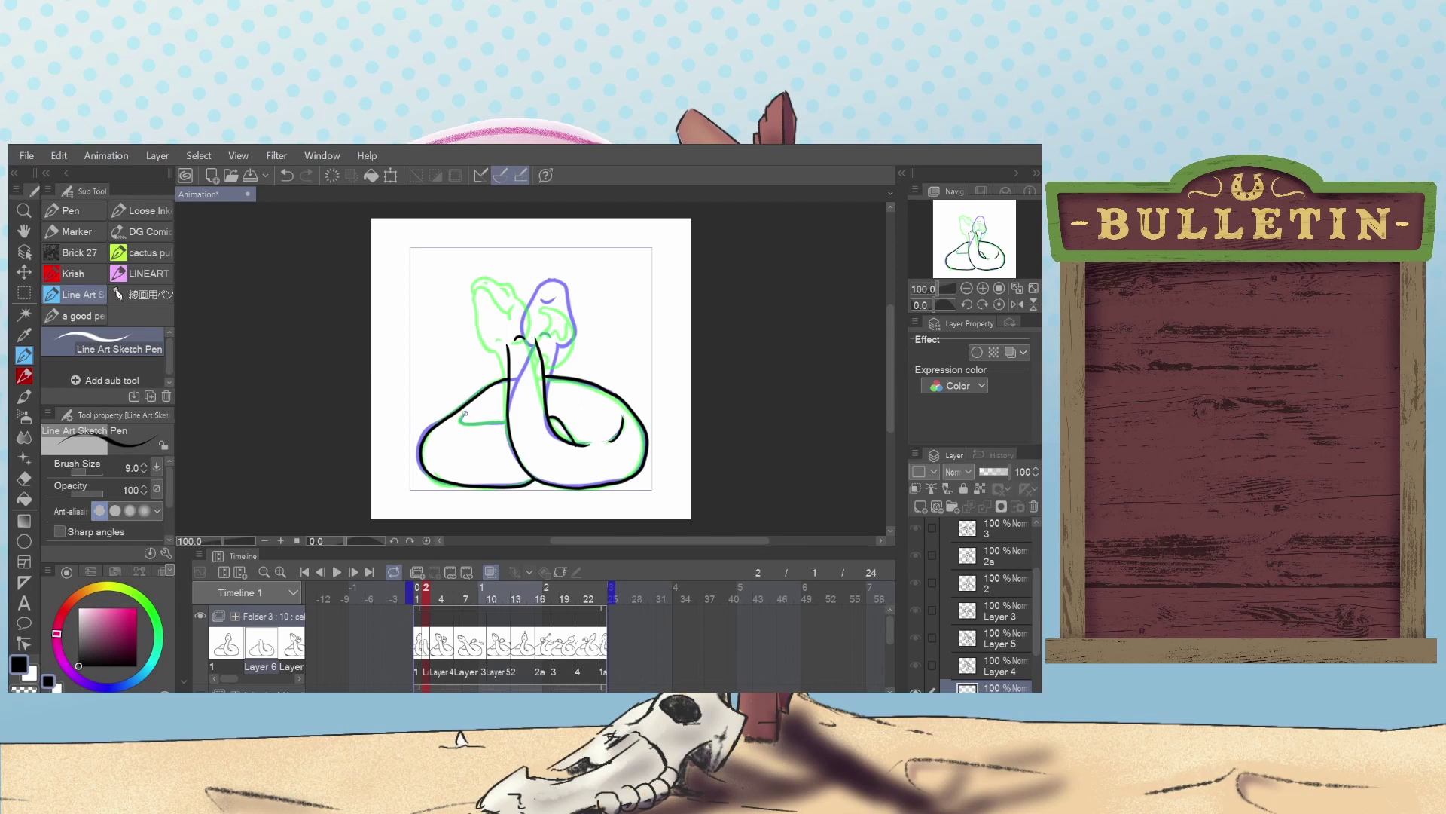
pyautogui.moveTo(506, 420); pyautogui.dragTo(460, 412)
# Ink the left side and rounded top of the head between the onion-skinned poses, redoing strokes as needed.
pyautogui.moveTo(497, 282); pyautogui.dragTo(513, 277)
pyautogui.hotkey('ctrl', 'z')
pyautogui.moveTo(511, 274); pyautogui.dragTo(515, 280)
pyautogui.moveTo(499, 279)
pyautogui.mouseDown()
pyautogui.moveTo(515, 277)
pyautogui.moveTo(534, 309)
pyautogui.moveTo(510, 276)
pyautogui.mouseUp()
pyautogui.hotkey('ctrl', 'z')
pyautogui.hotkey('ctrl', 'z')
pyautogui.moveTo(517, 278)
pyautogui.mouseDown()
pyautogui.moveTo(535, 307)
pyautogui.moveTo(494, 308)
pyautogui.moveTo(506, 351)
pyautogui.moveTo(493, 340)
pyautogui.moveTo(496, 288)
pyautogui.mouseUp()
pyautogui.hotkey('ctrl', 'z')
pyautogui.hotkey('ctrl', 'z')
pyautogui.moveTo(506, 351)
pyautogui.mouseDown()
pyautogui.moveTo(491, 326)
pyautogui.moveTo(500, 277)
pyautogui.moveTo(483, 321)
pyautogui.moveTo(492, 333)
pyautogui.moveTo(493, 303)
pyautogui.moveTo(491, 338)
pyautogui.moveTo(497, 276)
pyautogui.mouseUp()
pyautogui.hotkey('ctrl', 'z')
pyautogui.hotkey('ctrl', 'z')
pyautogui.hotkey('ctrl', 'z')
pyautogui.hotkey('ctrl', 'z')
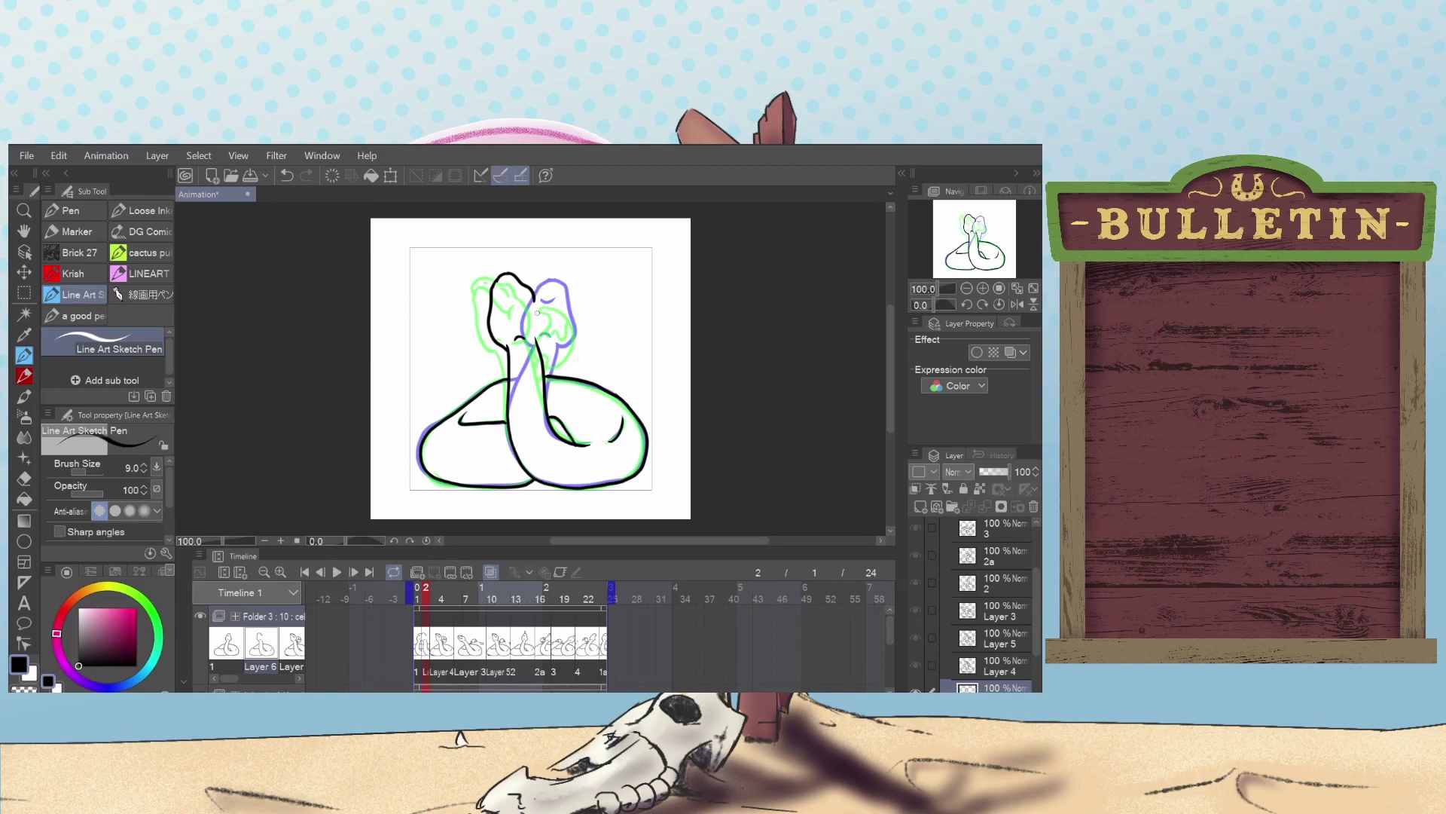
# Ink the wavy snout line across the upper part of the head.
pyautogui.moveTo(534, 301); pyautogui.dragTo(547, 347)
pyautogui.hotkey('ctrl', 'z')
pyautogui.hotkey('ctrl', 'z')
pyautogui.click(531, 307)
pyautogui.hotkey('ctrl', 'z')
pyautogui.moveTo(497, 280); pyautogui.dragTo(533, 305)
pyautogui.hotkey('ctrl', 'z')
pyautogui.moveTo(496, 282); pyautogui.dragTo(529, 311)
# Ink the right side of the head down to the neck, closing its outline.
pyautogui.press('e')
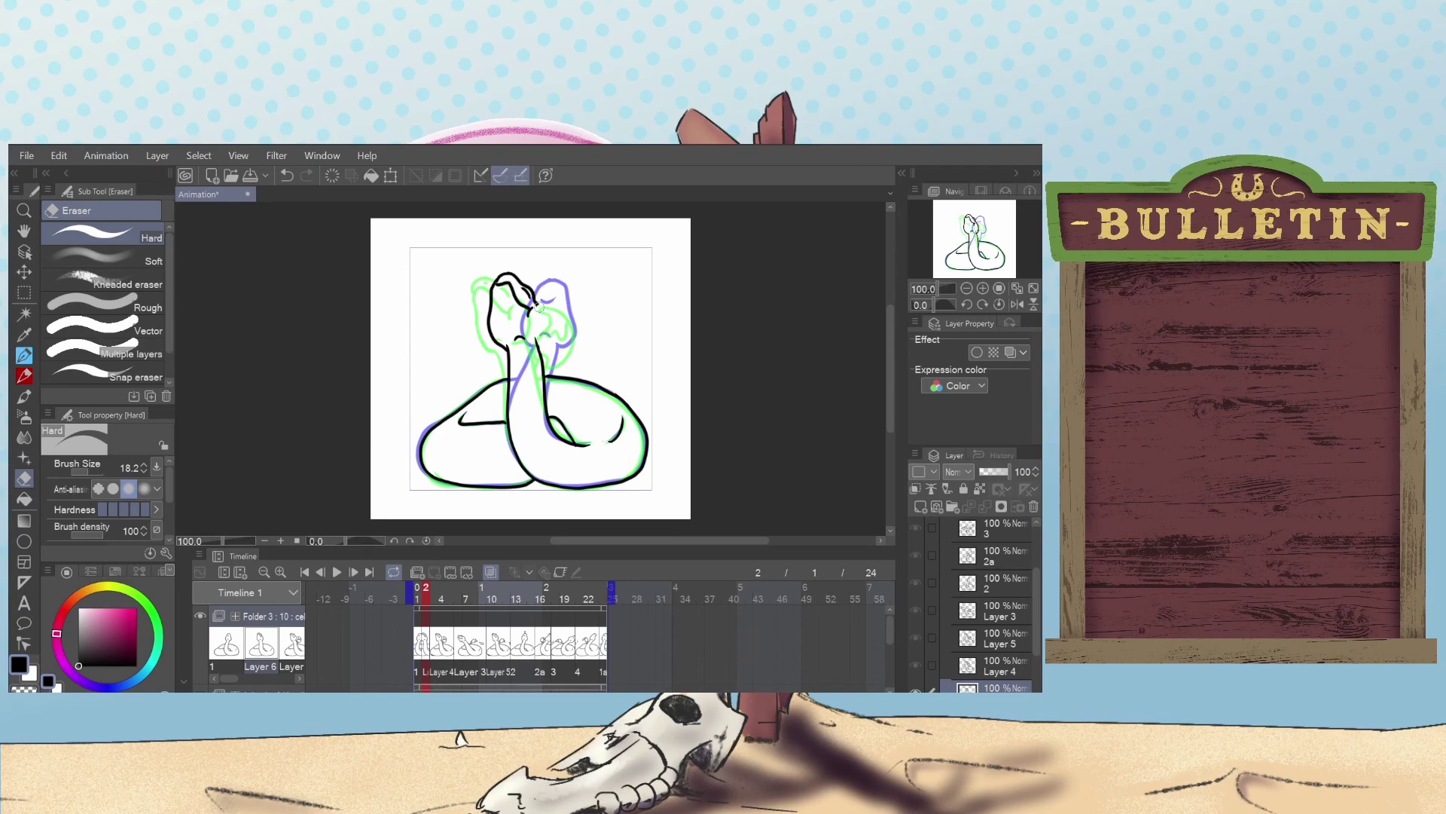
pyautogui.click(25, 353)
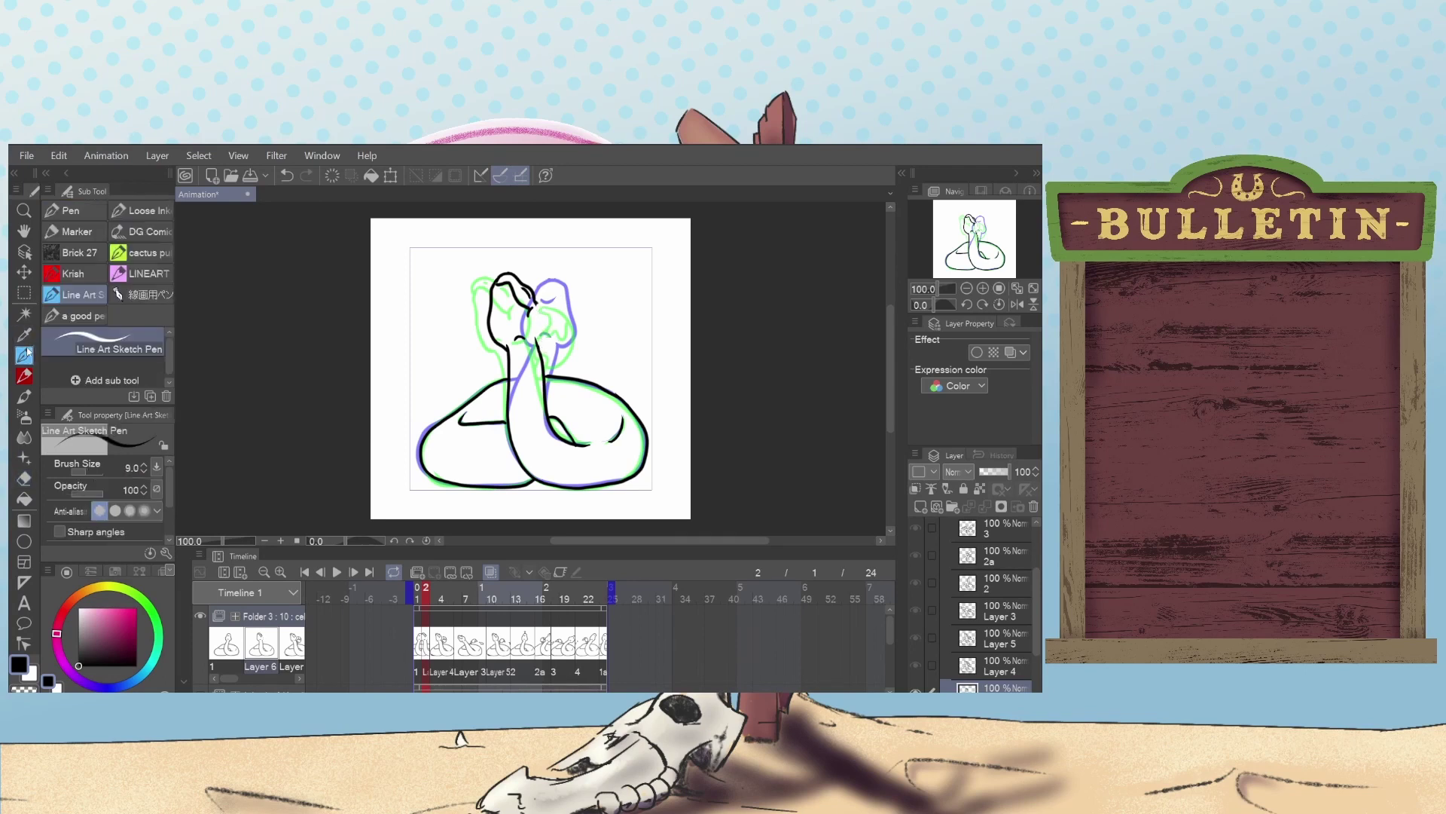
pyautogui.moveTo(537, 344); pyautogui.dragTo(533, 300)
# Compare frame 2 with the neighbouring frames and ink the raised tail beside the neck on frame 2.
pyautogui.click(443, 599)
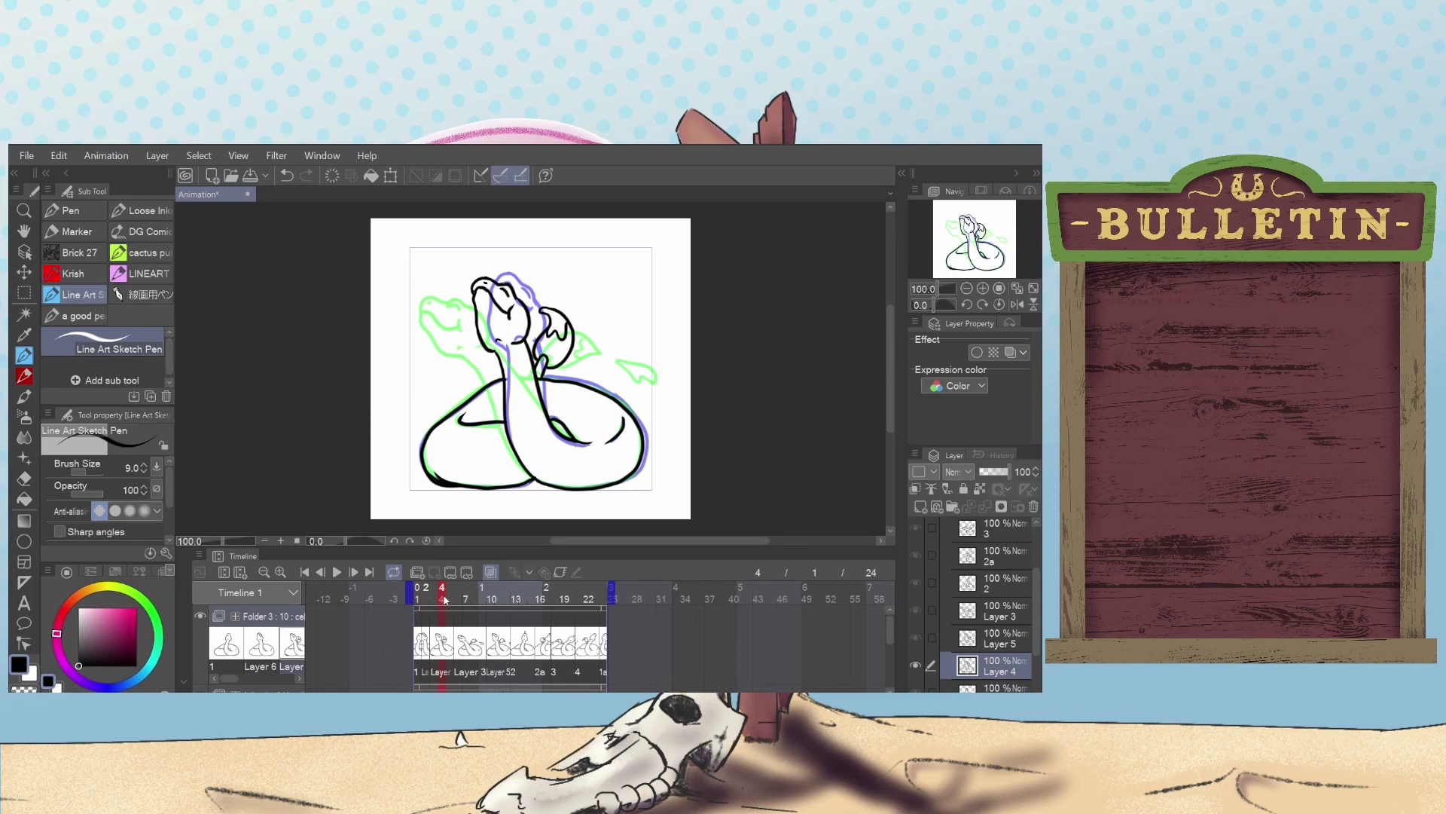
pyautogui.click(427, 600)
pyautogui.click(434, 600)
pyautogui.click(426, 599)
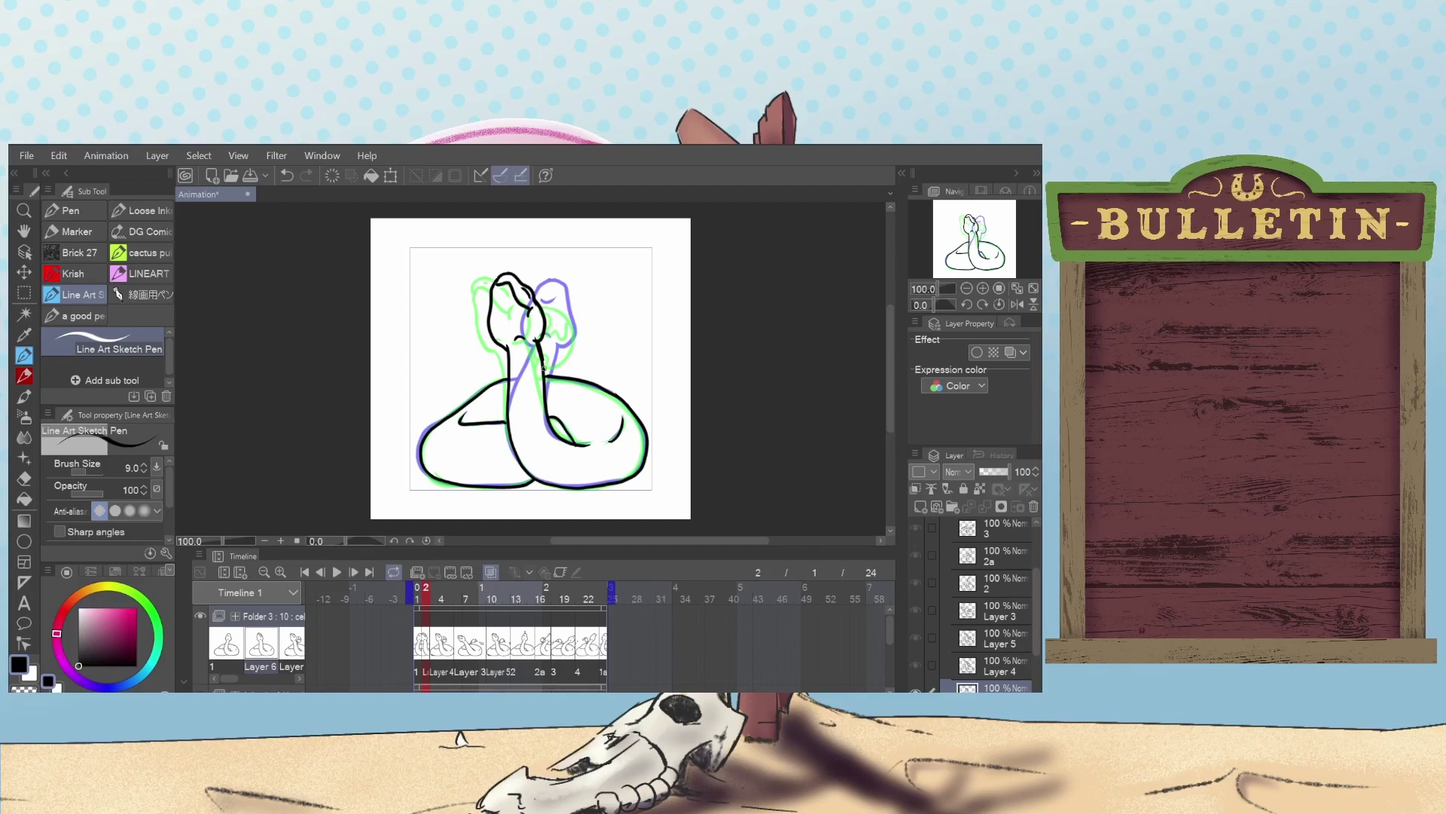
pyautogui.moveTo(544, 367)
pyautogui.mouseDown()
pyautogui.moveTo(561, 348)
pyautogui.moveTo(552, 311)
pyautogui.mouseUp()
pyautogui.hotkey('ctrl', 'z')
pyautogui.moveTo(543, 367)
pyautogui.mouseDown()
pyautogui.moveTo(564, 348)
pyautogui.moveTo(550, 311)
pyautogui.mouseUp()
pyautogui.hotkey('ctrl', 'z')
pyautogui.click(543, 358)
pyautogui.moveTo(544, 365)
pyautogui.mouseDown()
pyautogui.moveTo(565, 348)
pyautogui.moveTo(559, 310)
pyautogui.mouseUp()
pyautogui.hotkey('ctrl', 'z')
pyautogui.moveTo(544, 367)
pyautogui.mouseDown()
pyautogui.moveTo(566, 335)
pyautogui.moveTo(550, 316)
pyautogui.mouseUp()
pyautogui.moveTo(546, 331); pyautogui.dragTo(551, 330)
# Add a new animation cel at frame 4 and ink the chin mark and the back of the head.
pyautogui.moveTo(425, 600)
pyautogui.mouseDown()
pyautogui.moveTo(455, 601)
pyautogui.moveTo(441, 601)
pyautogui.mouseUp()
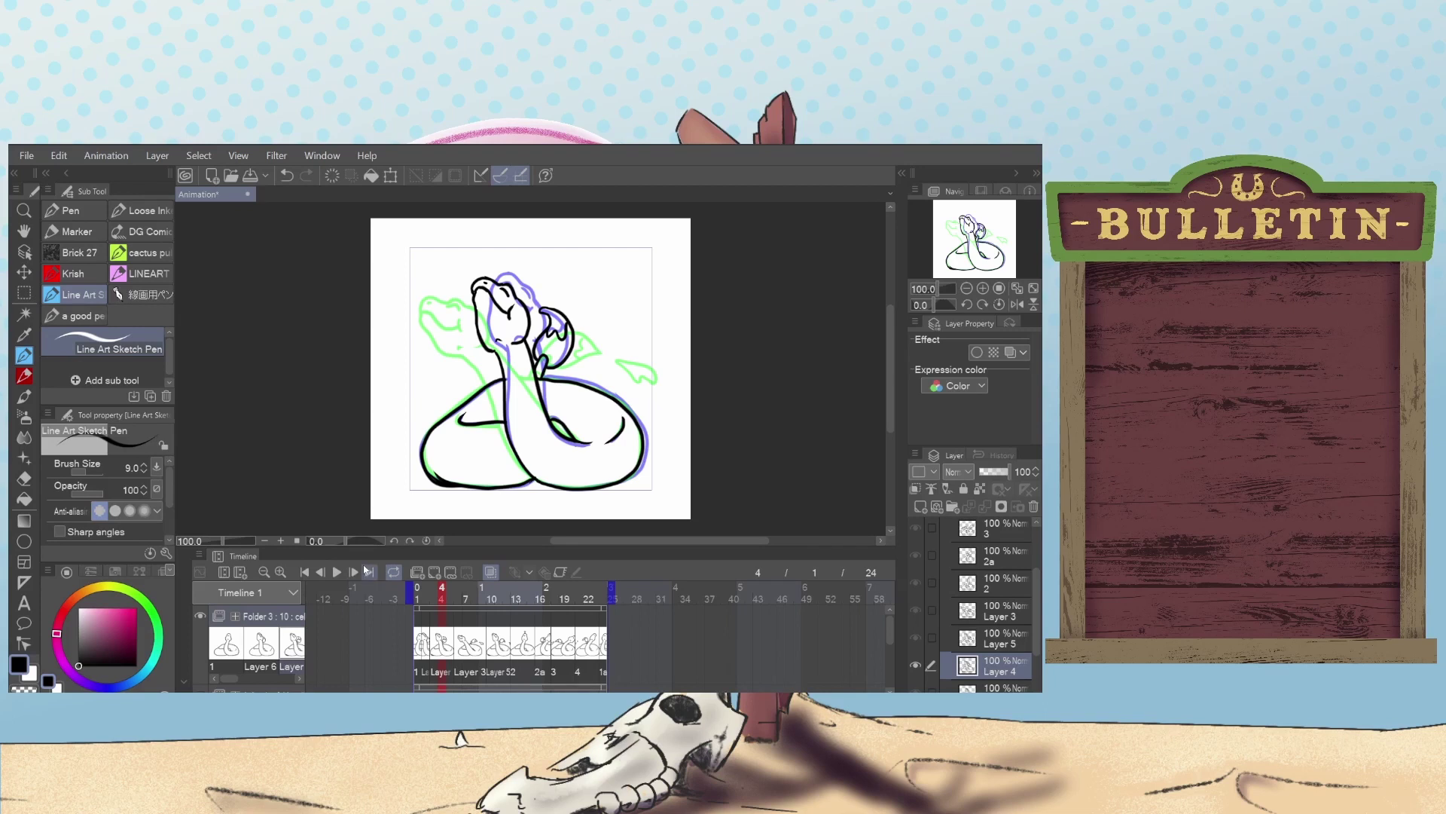
pyautogui.click(434, 571)
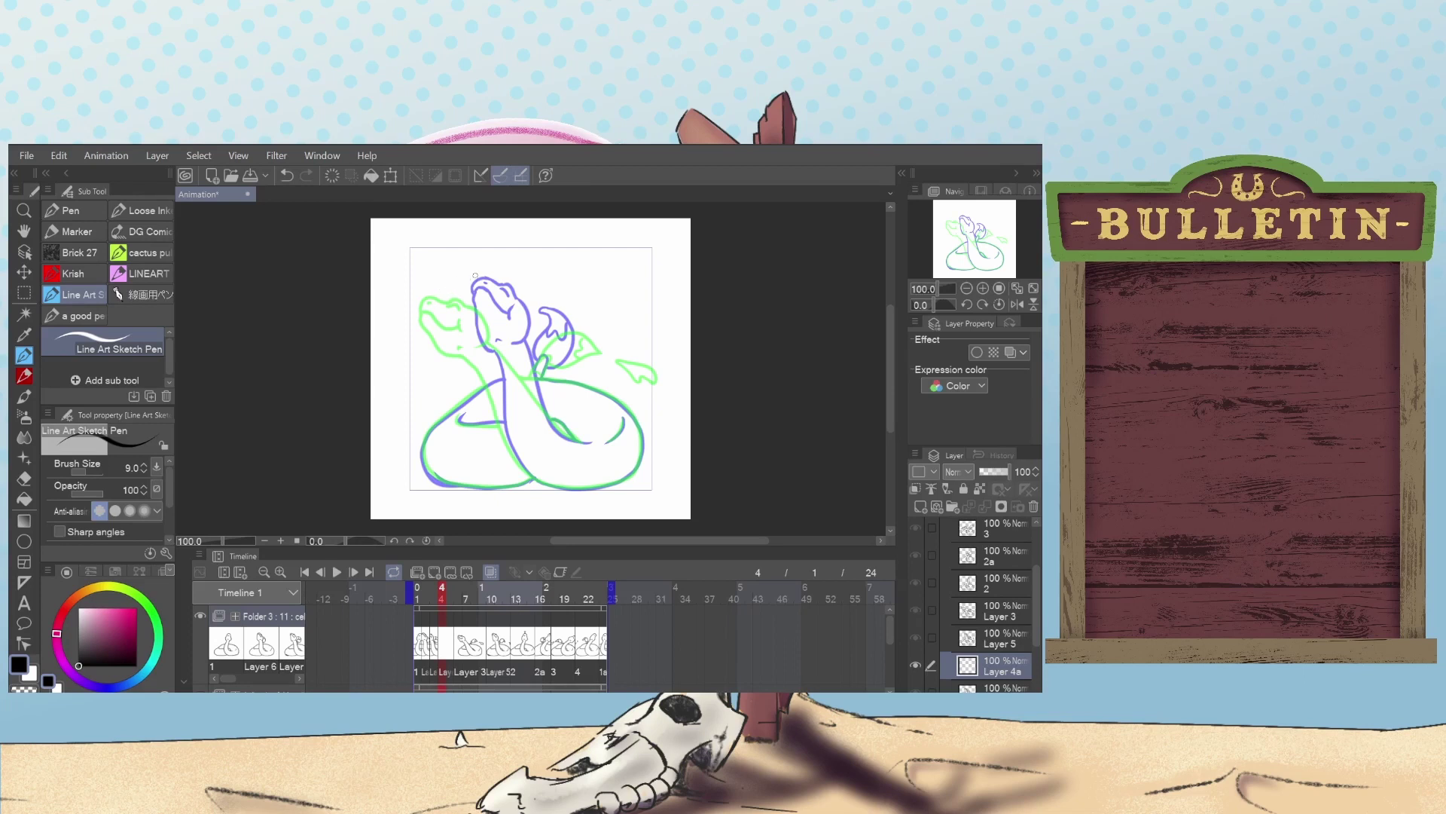
pyautogui.moveTo(450, 291); pyautogui.dragTo(472, 279)
pyautogui.hotkey('ctrl', 'z')
pyautogui.moveTo(477, 341); pyautogui.dragTo(482, 340)
pyautogui.hotkey('ctrl', 'z')
pyautogui.moveTo(506, 335); pyautogui.dragTo(512, 306)
pyautogui.hotkey('ctrl', 'z')
pyautogui.hotkey('ctrl', 'z')
pyautogui.moveTo(479, 341); pyautogui.dragTo(490, 341)
pyautogui.moveTo(501, 341); pyautogui.dragTo(502, 315)
pyautogui.hotkey('ctrl', 'z')
# Ink the top of the head and snout with the small face details on the frame 4 cel.
pyautogui.moveTo(468, 278); pyautogui.dragTo(502, 309)
pyautogui.hotkey('ctrl', 'z')
pyautogui.moveTo(458, 275); pyautogui.dragTo(478, 284)
pyautogui.hotkey('ctrl', 'z')
pyautogui.moveTo(470, 278); pyautogui.dragTo(498, 299)
pyautogui.moveTo(499, 300)
pyautogui.mouseDown()
pyautogui.moveTo(510, 338)
pyautogui.moveTo(499, 301)
pyautogui.mouseUp()
pyautogui.hotkey('ctrl', 'z')
pyautogui.hotkey('ctrl', 'z')
pyautogui.moveTo(485, 295); pyautogui.dragTo(484, 301)
pyautogui.hotkey('ctrl', 'z')
pyautogui.moveTo(491, 320); pyautogui.dragTo(494, 322)
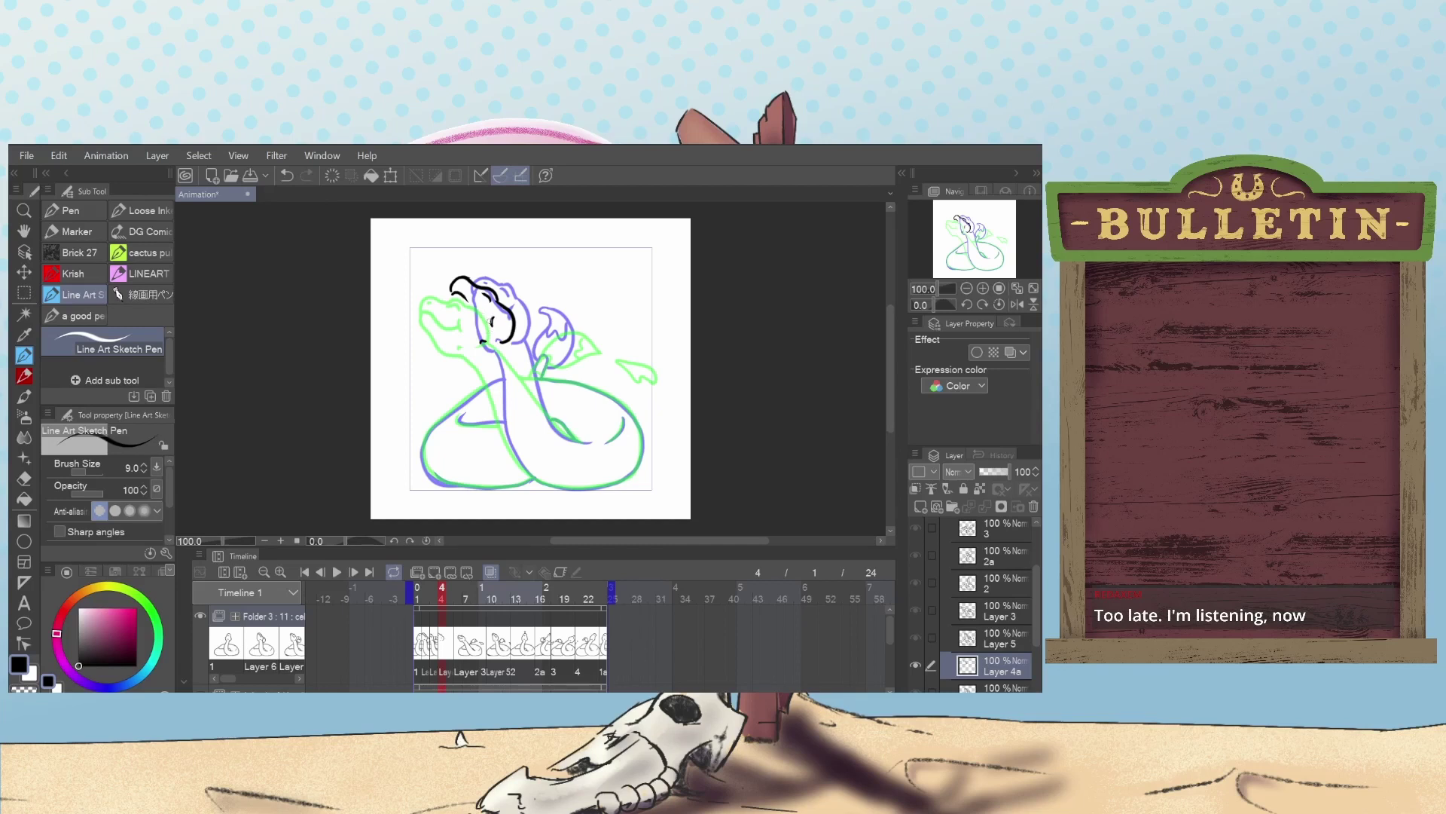
# Ink the mouth line and the lower jaw of the left-leaning head.
pyautogui.moveTo(485, 321); pyautogui.dragTo(456, 294)
pyautogui.hotkey('ctrl', 'z')
pyautogui.hotkey('ctrl', 'z')
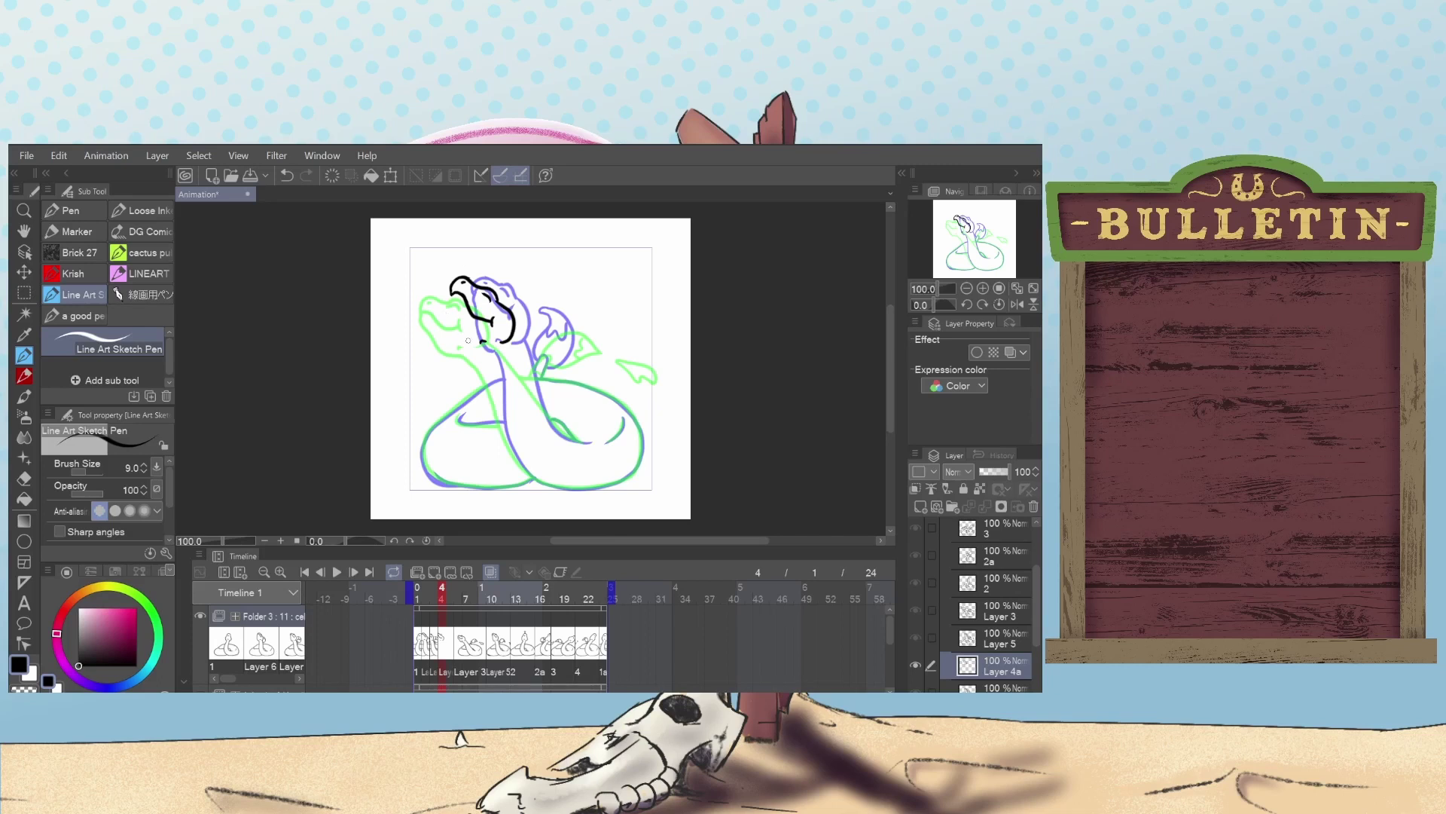
pyautogui.moveTo(462, 348); pyautogui.dragTo(450, 301)
pyautogui.hotkey('ctrl', 'z')
pyautogui.hotkey('ctrl', 'z')
pyautogui.hotkey('ctrl', 'z')
pyautogui.moveTo(474, 348); pyautogui.dragTo(453, 292)
# Ink both sides of the leaning neck from the head down into the coils.
pyautogui.moveTo(472, 345); pyautogui.dragTo(501, 421)
pyautogui.moveTo(546, 484)
pyautogui.mouseDown()
pyautogui.moveTo(500, 406)
pyautogui.moveTo(546, 483)
pyautogui.moveTo(522, 464)
pyautogui.moveTo(495, 387)
pyautogui.mouseUp()
pyautogui.hotkey('ctrl', 'z')
pyautogui.hotkey('ctrl', 'z')
pyautogui.moveTo(590, 444)
pyautogui.mouseDown()
pyautogui.moveTo(544, 412)
pyautogui.moveTo(514, 345)
pyautogui.moveTo(559, 433)
pyautogui.moveTo(591, 444)
pyautogui.mouseUp()
pyautogui.hotkey('ctrl', 'z')
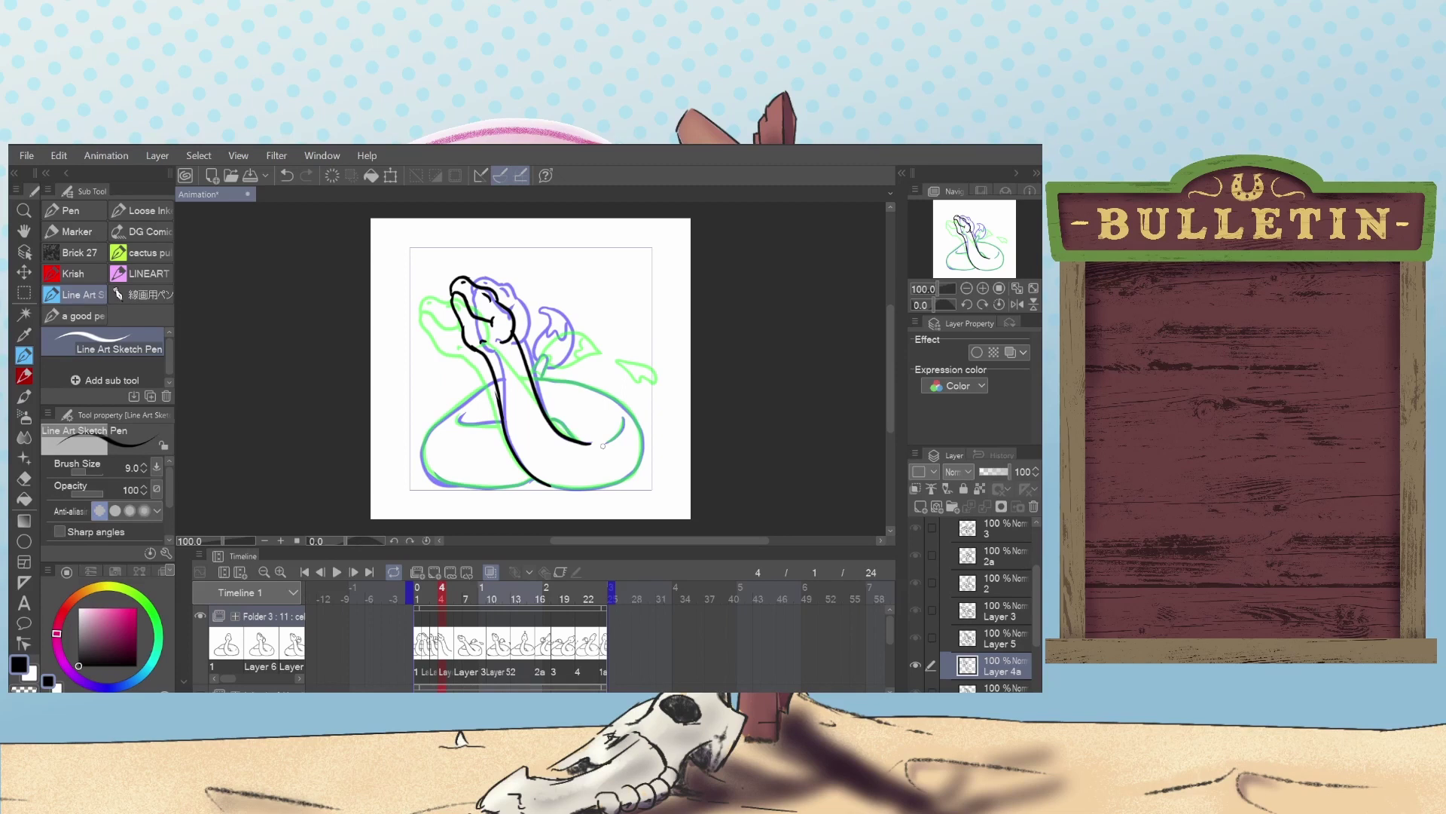
# Ink the right coil on frame 4 with its outer outline, inner crease and the fold at the neck's base.
pyautogui.moveTo(575, 440); pyautogui.dragTo(544, 409)
pyautogui.hotkey('ctrl', 'z')
pyautogui.moveTo(607, 443); pyautogui.dragTo(623, 426)
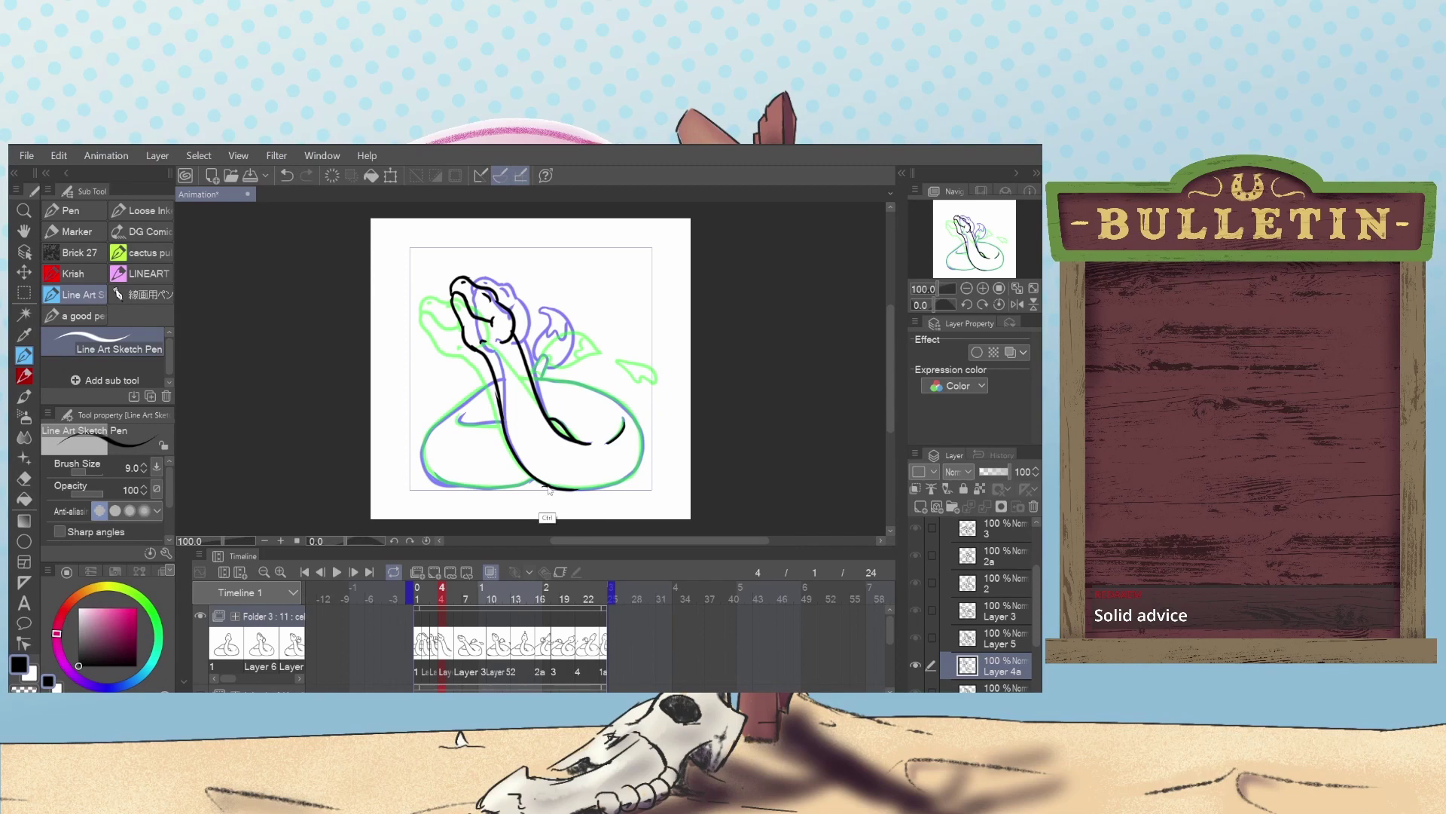
pyautogui.moveTo(548, 485)
pyautogui.mouseDown()
pyautogui.moveTo(607, 488)
pyautogui.moveTo(640, 463)
pyautogui.moveTo(619, 405)
pyautogui.mouseUp()
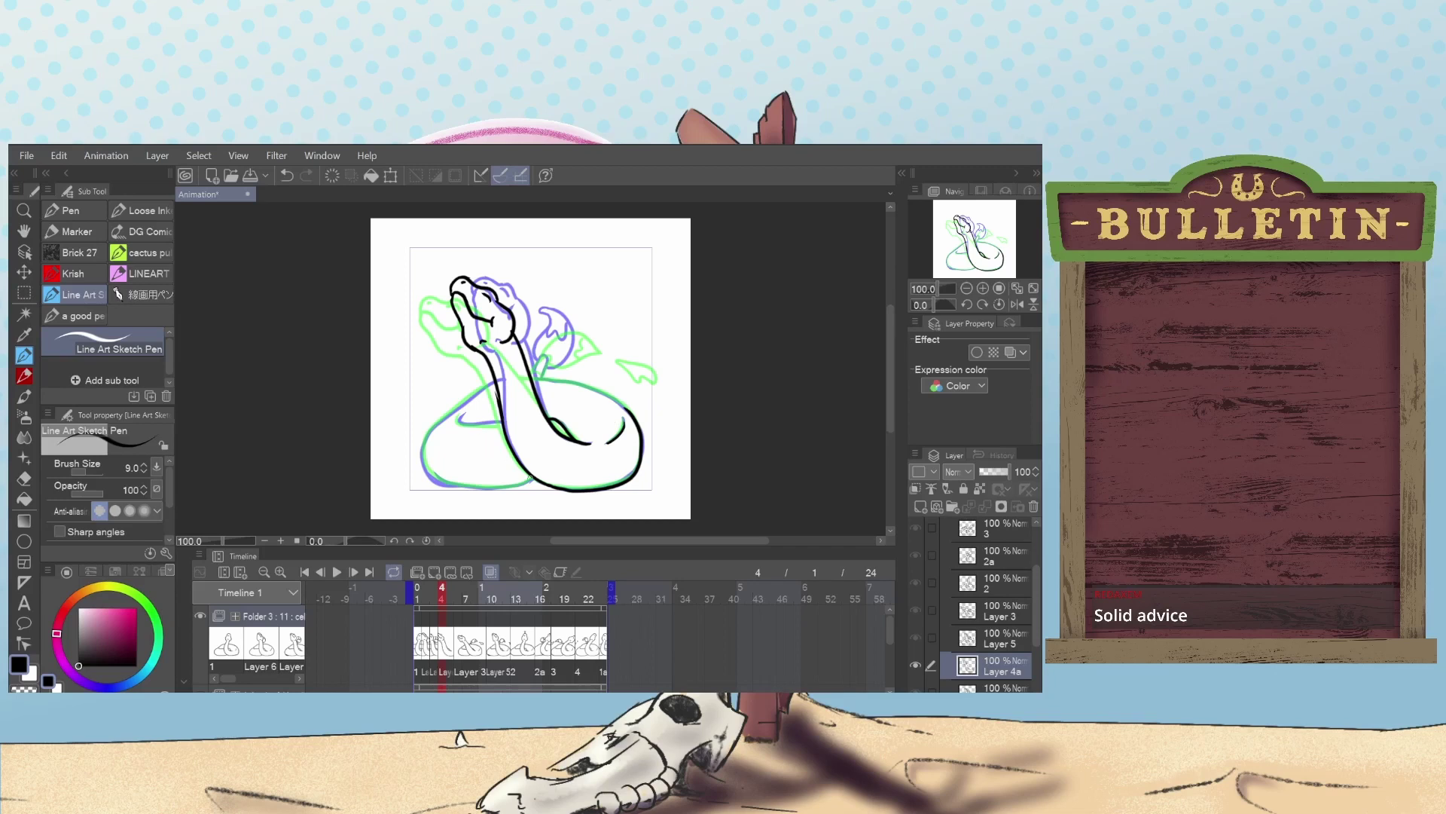
# Ink the left coil's outer outline on frame 4, from the coil crossing around and up to the neck.
pyautogui.moveTo(534, 481)
pyautogui.mouseDown()
pyautogui.moveTo(455, 486)
pyautogui.moveTo(432, 451)
pyautogui.mouseUp()
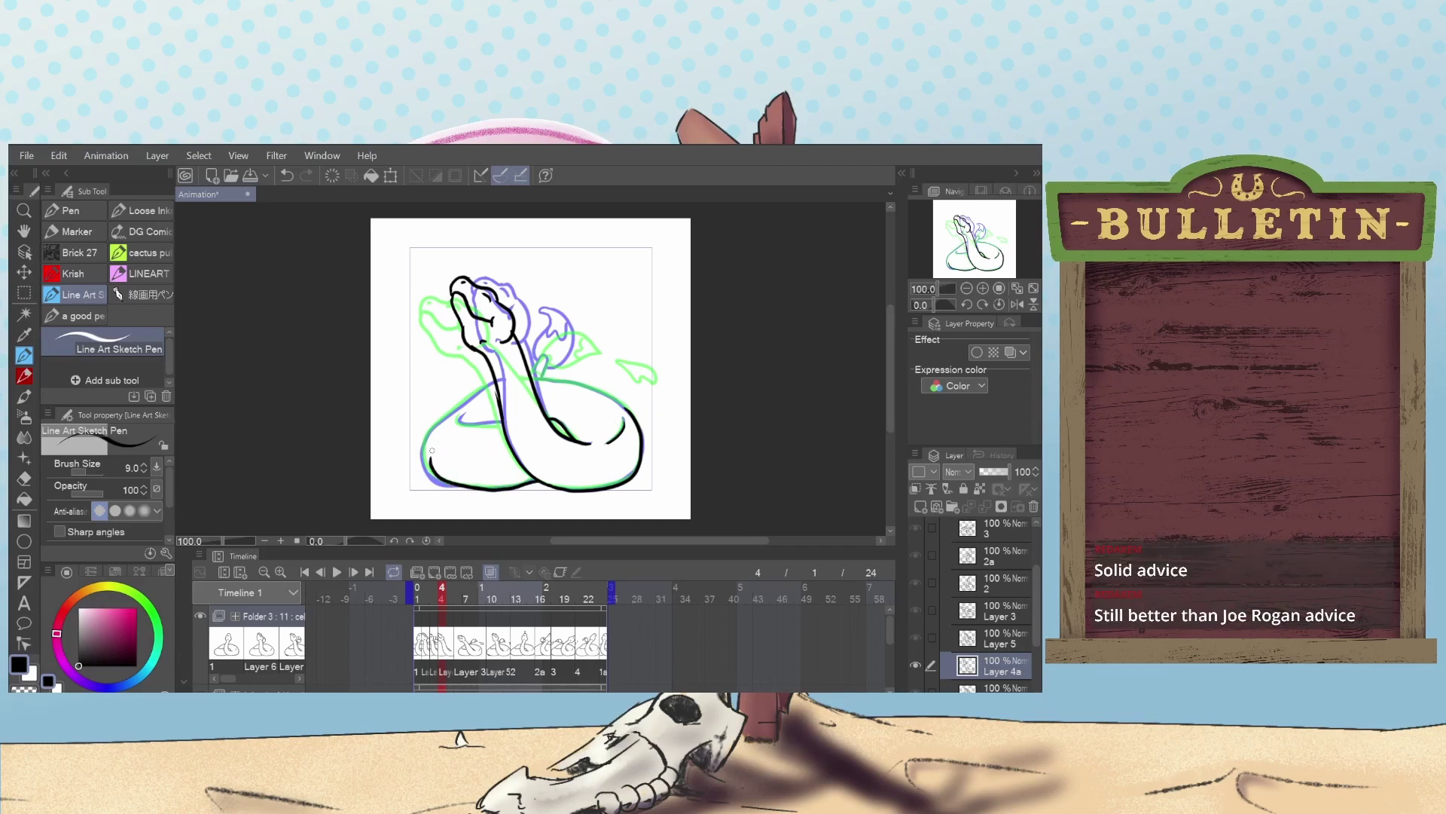
pyautogui.hotkey('ctrl', 'z')
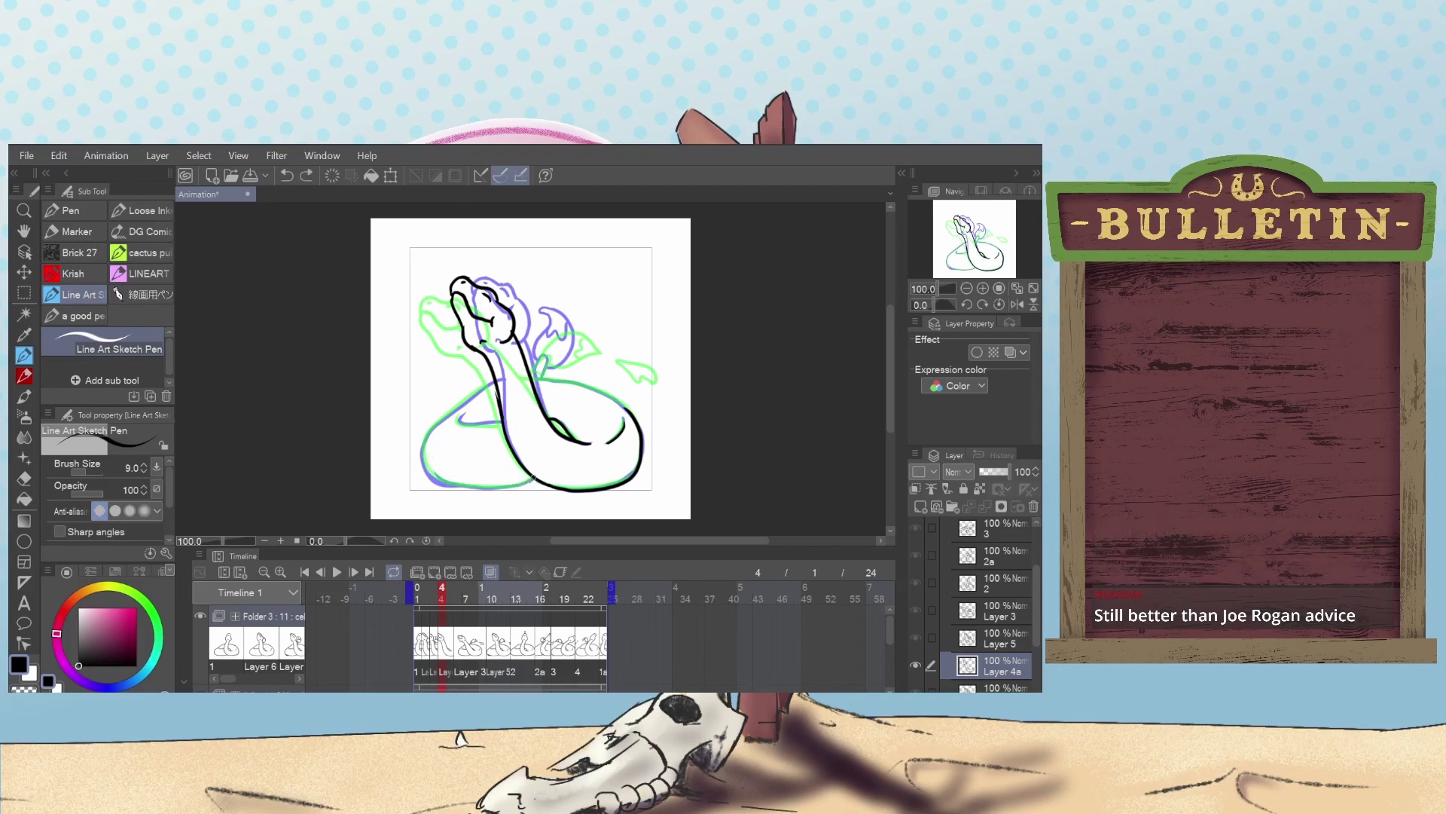
pyautogui.moveTo(537, 478)
pyautogui.mouseDown()
pyautogui.moveTo(442, 482)
pyautogui.moveTo(425, 456)
pyautogui.moveTo(440, 419)
pyautogui.mouseUp()
pyautogui.moveTo(430, 442); pyautogui.dragTo(507, 381)
pyautogui.hotkey('ctrl', 'z')
pyautogui.moveTo(427, 445); pyautogui.dragTo(502, 376)
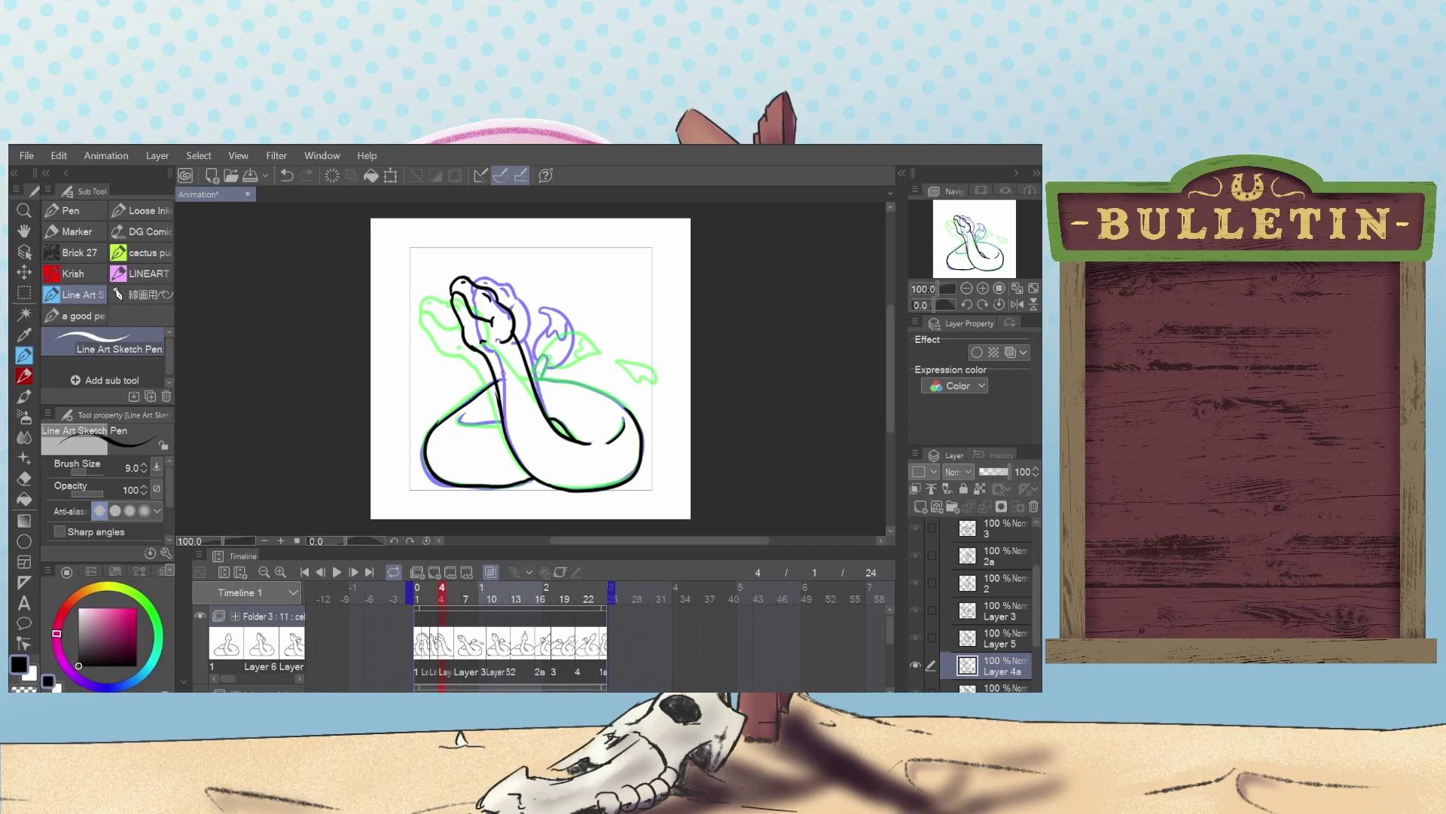
pyautogui.press('e')
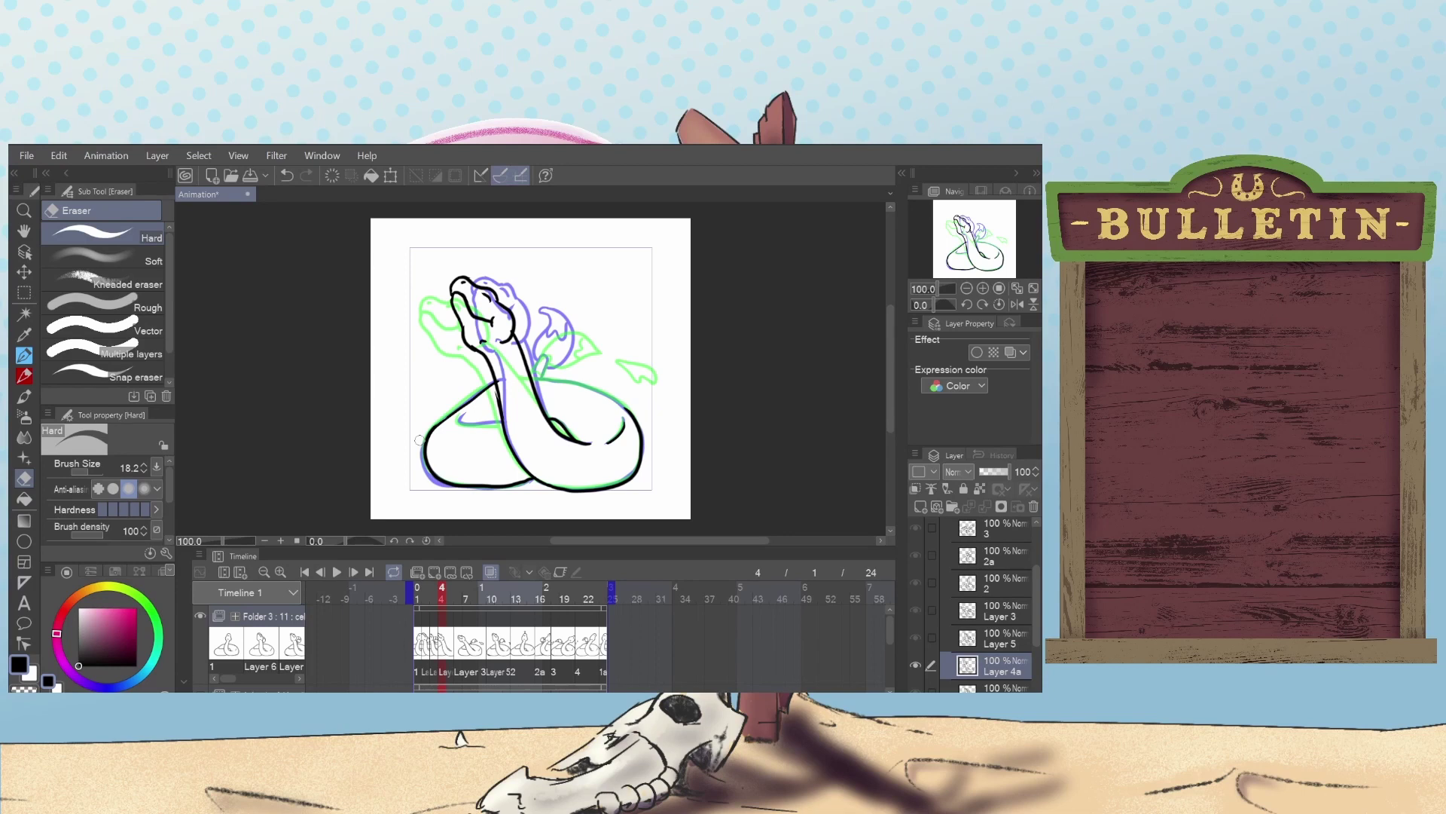
pyautogui.click(25, 354)
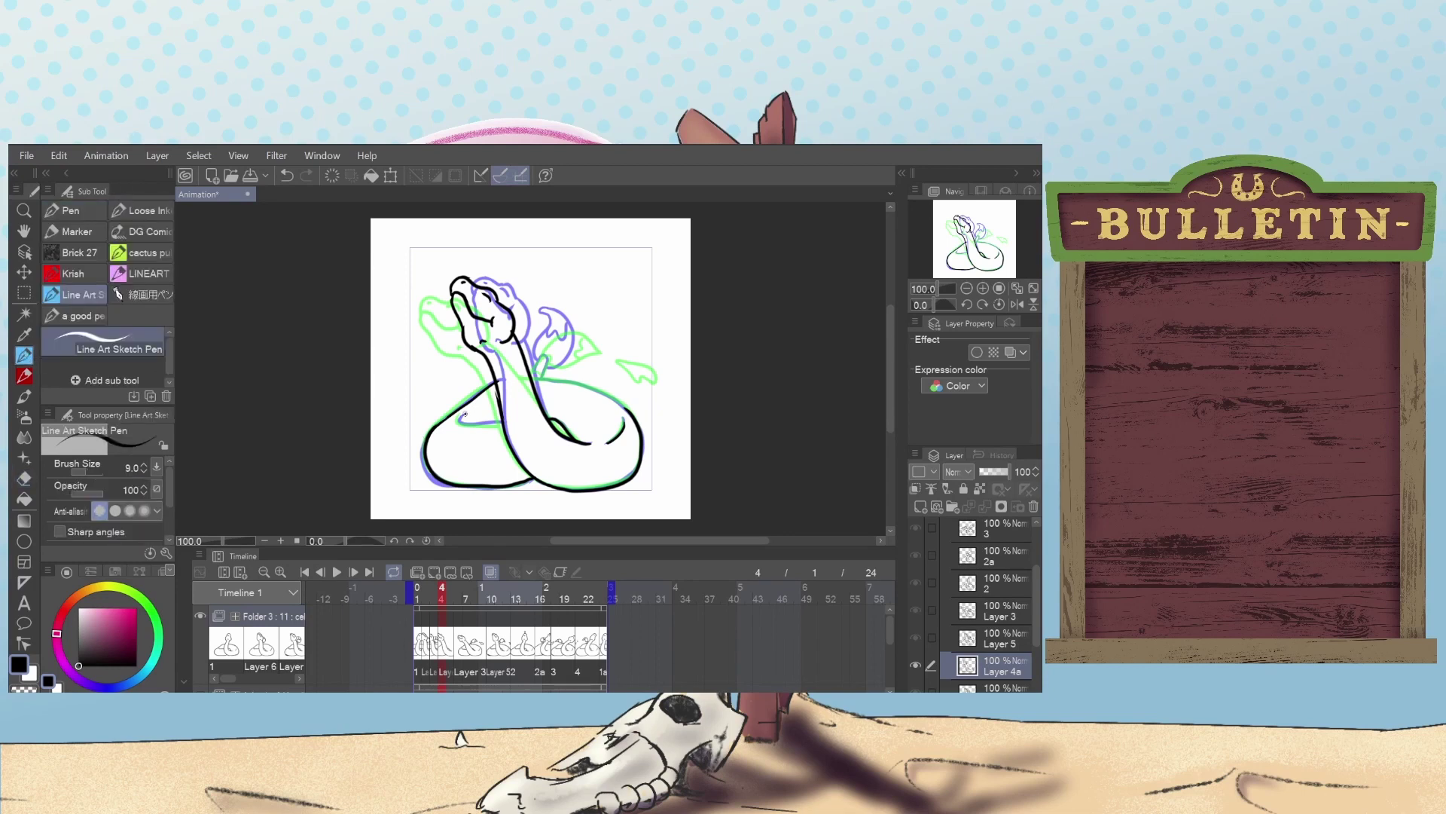
# Ink the inner crease of the left coil on frame 4.
pyautogui.moveTo(465, 415)
pyautogui.mouseDown()
pyautogui.moveTo(505, 419)
pyautogui.moveTo(457, 419)
pyautogui.mouseUp()
pyautogui.hotkey('ctrl', 'z')
pyautogui.moveTo(502, 423); pyautogui.dragTo(457, 421)
# Ink the band at the tail's base and the upper back edge of the right coil on frame 4.
pyautogui.moveTo(544, 360); pyautogui.dragTo(543, 377)
pyautogui.hotkey('ctrl', 'z')
pyautogui.hotkey('ctrl', 'z')
pyautogui.moveTo(544, 363); pyautogui.dragTo(546, 380)
pyautogui.moveTo(630, 413); pyautogui.dragTo(532, 374)
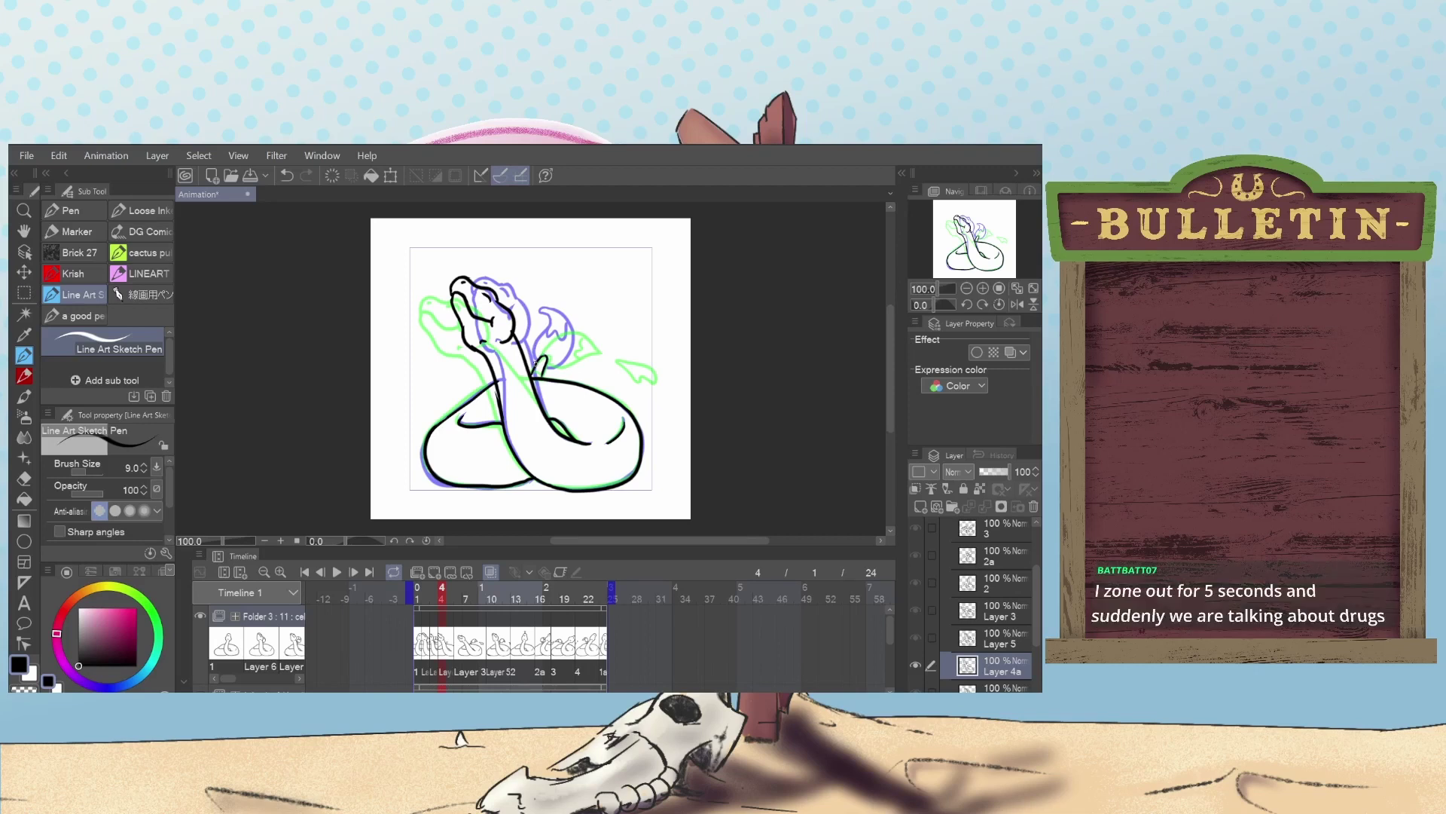
# Ink the two curved sides of the raised tail above the coils on frame 4.
pyautogui.moveTo(537, 364)
pyautogui.mouseDown()
pyautogui.moveTo(538, 342)
pyautogui.moveTo(580, 305)
pyautogui.mouseUp()
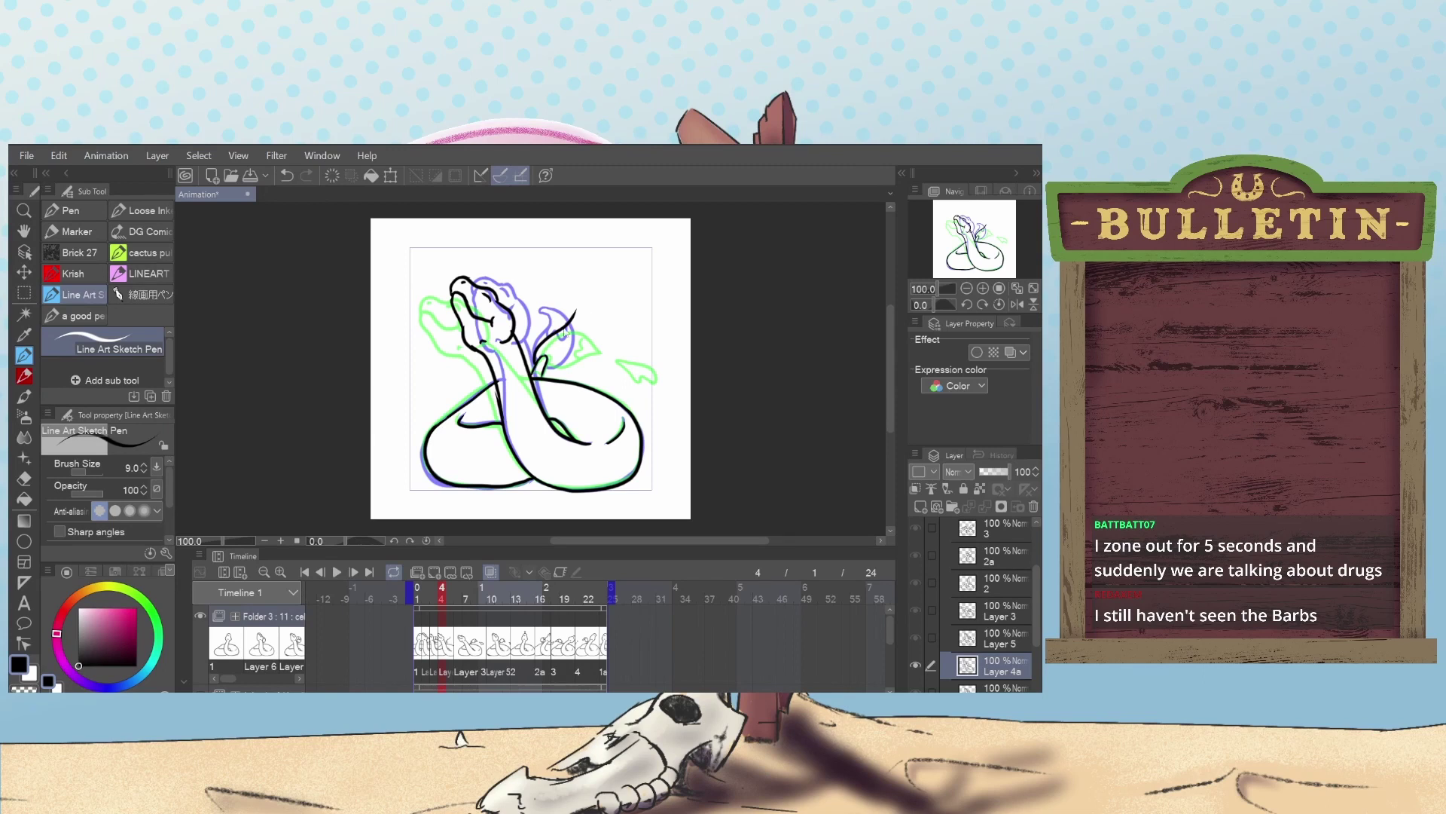
pyautogui.hotkey('ctrl', 'z')
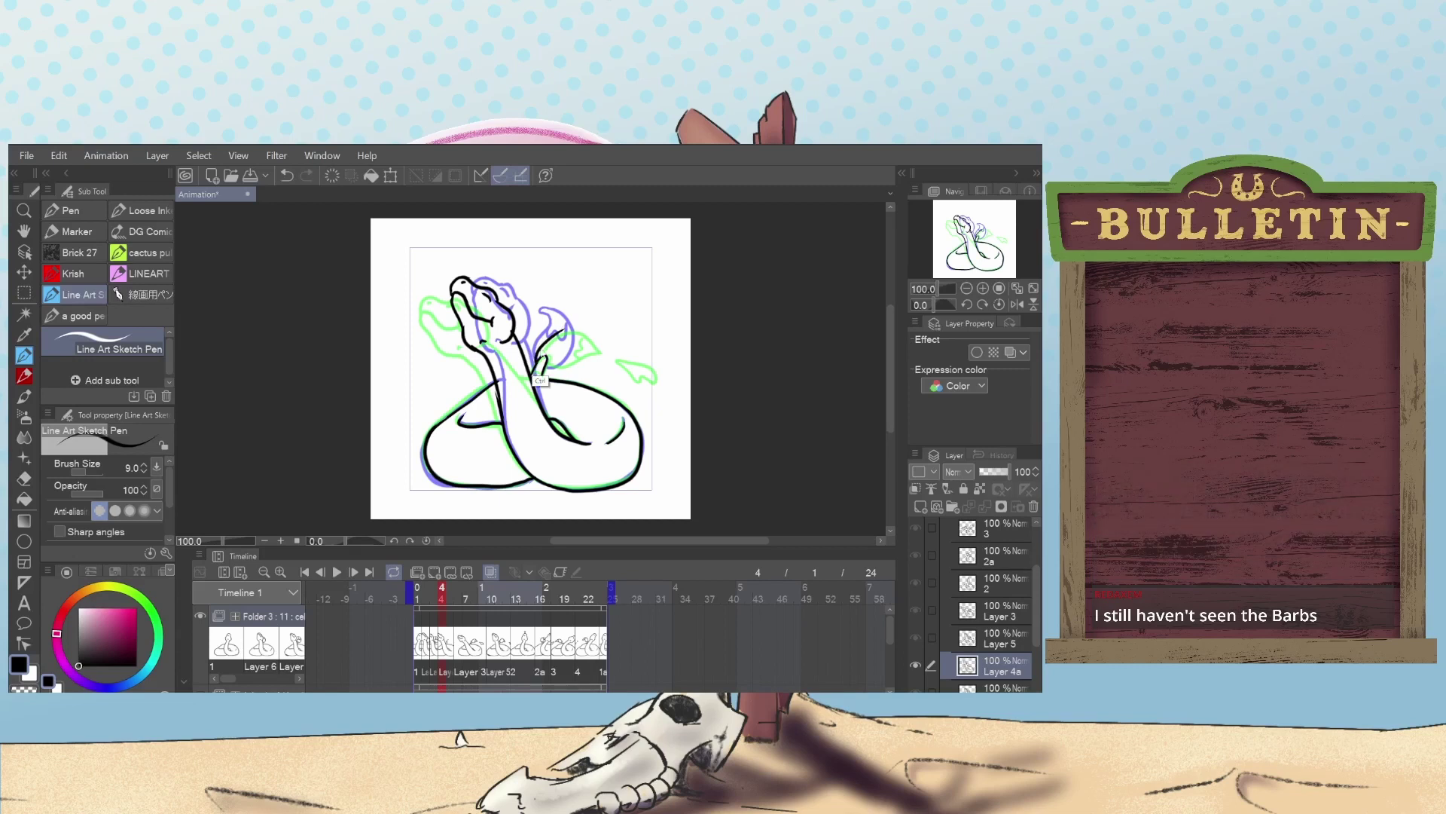
pyautogui.moveTo(557, 340); pyautogui.dragTo(571, 329)
pyautogui.hotkey('ctrl', 'z')
pyautogui.moveTo(536, 360)
pyautogui.mouseDown()
pyautogui.moveTo(571, 314)
pyautogui.moveTo(536, 365)
pyautogui.mouseUp()
pyautogui.hotkey('ctrl', 'z')
pyautogui.hotkey('ctrl', 'z')
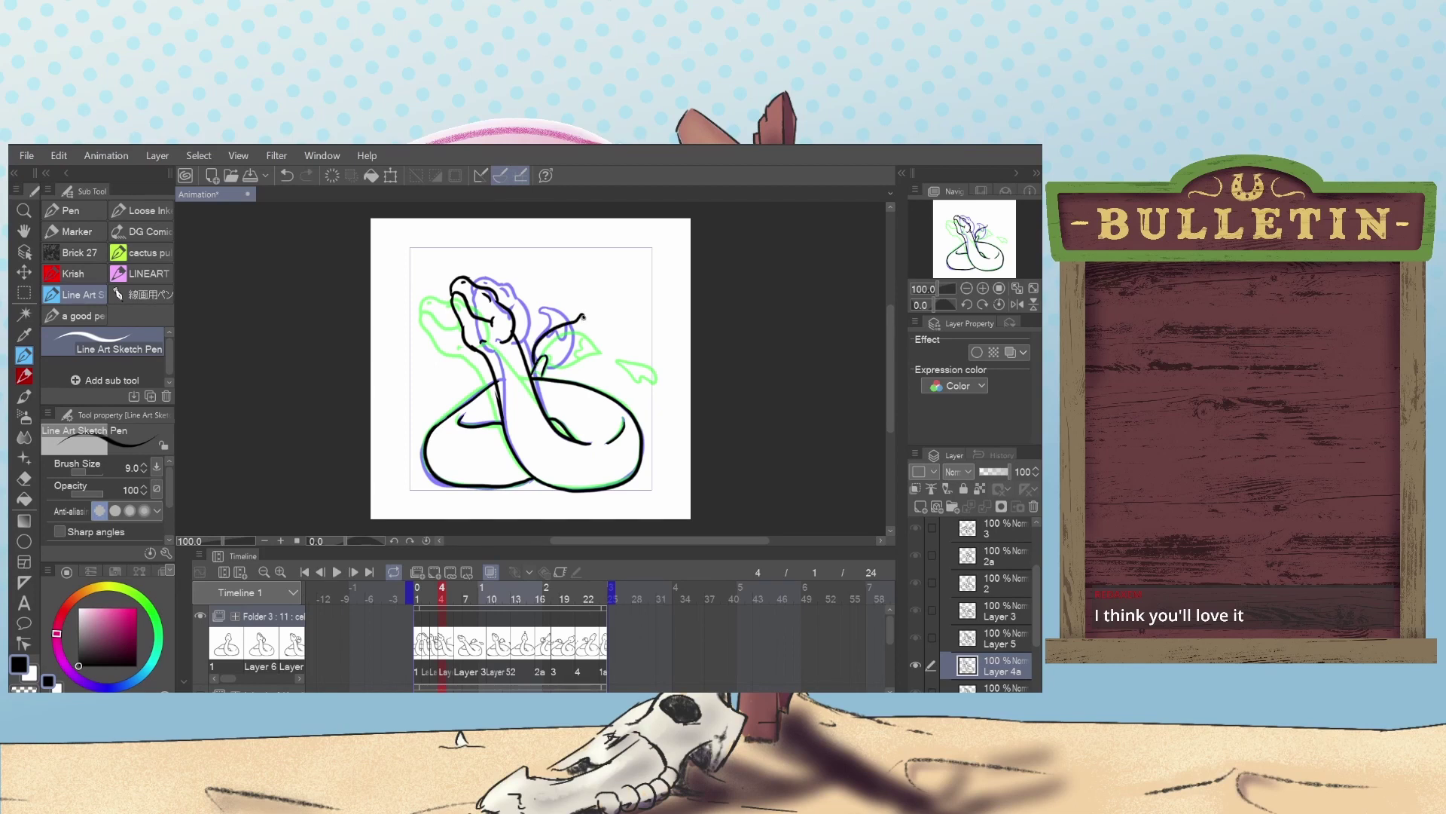
pyautogui.moveTo(582, 317); pyautogui.dragTo(542, 371)
pyautogui.hotkey('ctrl', 'z')
pyautogui.hotkey('ctrl', 'z')
pyautogui.moveTo(566, 307)
pyautogui.mouseDown()
pyautogui.moveTo(565, 357)
pyautogui.moveTo(572, 316)
pyautogui.moveTo(558, 307)
pyautogui.moveTo(573, 317)
pyautogui.moveTo(562, 358)
pyautogui.moveTo(579, 321)
pyautogui.moveTo(572, 341)
pyautogui.moveTo(536, 361)
pyautogui.moveTo(571, 305)
pyautogui.mouseUp()
pyautogui.hotkey('ctrl', 'z')
pyautogui.hotkey('ctrl', 'z')
pyautogui.hotkey('ctrl', 'z')
pyautogui.hotkey('ctrl', 'z')
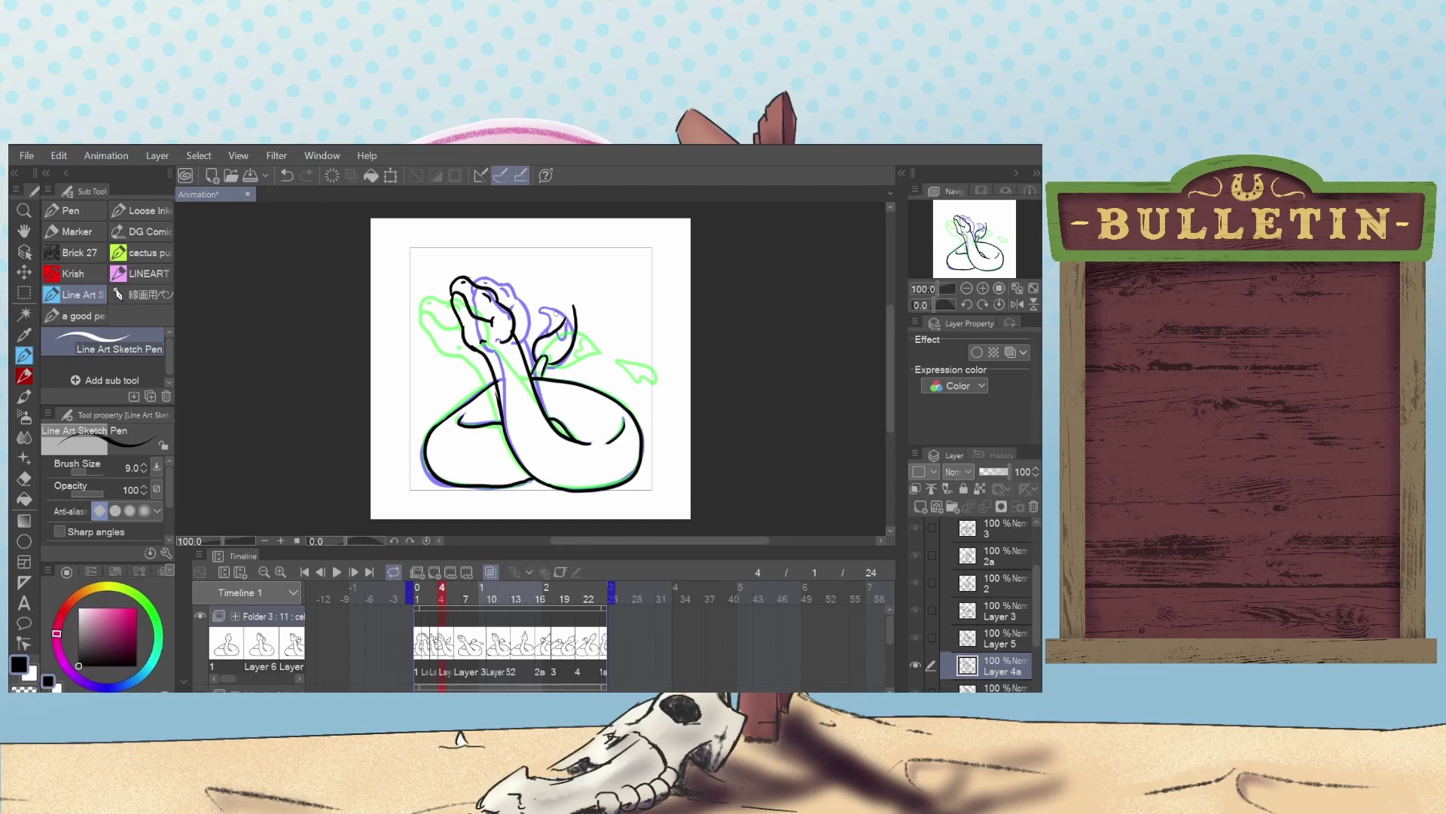
# Ink the upright, rounded tip that closes off the raised tail on frame 4.
pyautogui.moveTo(560, 330)
pyautogui.mouseDown()
pyautogui.moveTo(574, 326)
pyautogui.moveTo(560, 290)
pyautogui.mouseUp()
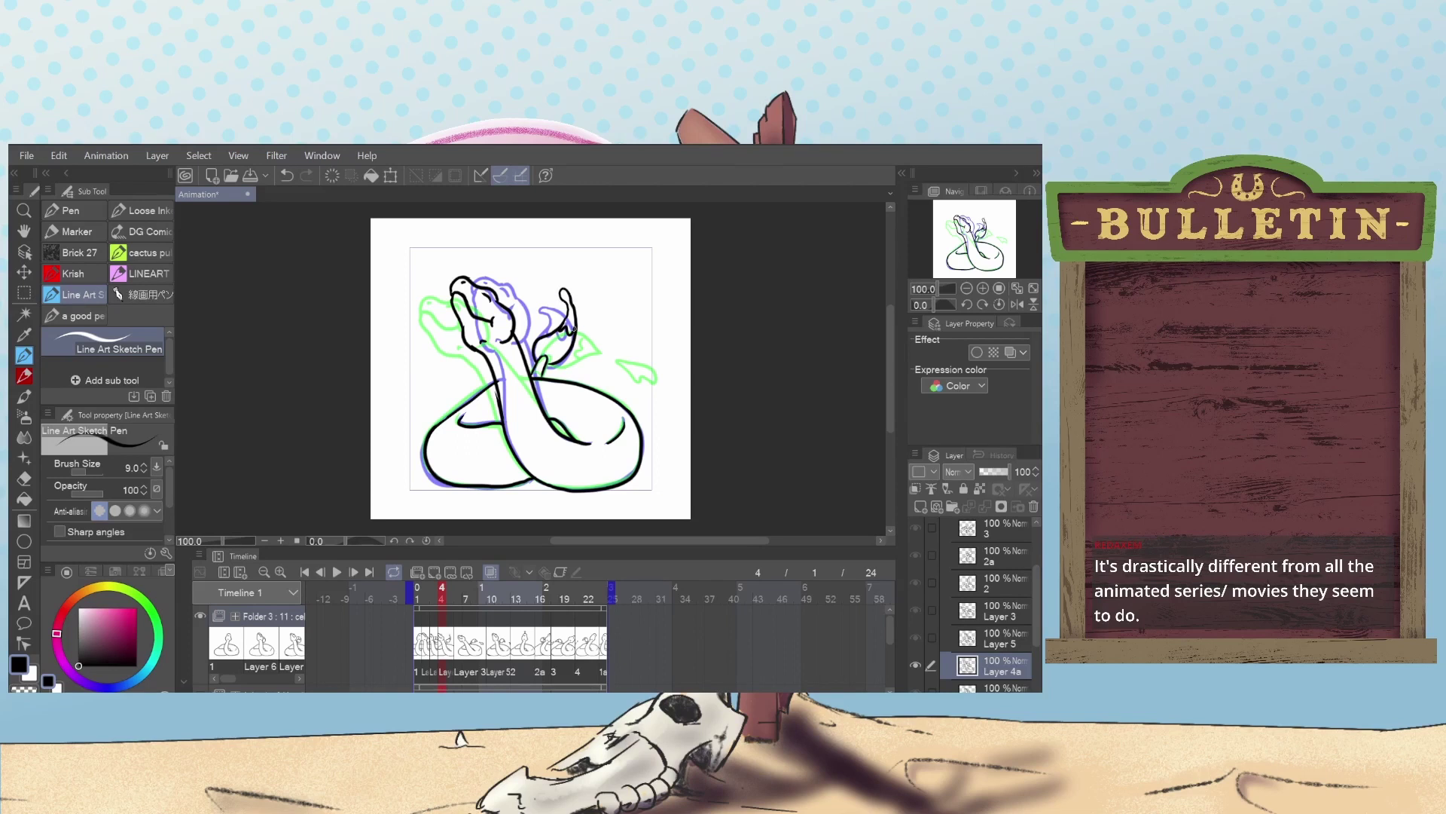
pyautogui.hotkey('ctrl', 'z')
pyautogui.hotkey('ctrl', 'z')
pyautogui.hotkey('ctrl', 'z')
pyautogui.hotkey('ctrl', 'z')
pyautogui.hotkey('ctrl', 'z')
pyautogui.hotkey('ctrl', 'z')
pyautogui.moveTo(561, 310); pyautogui.dragTo(555, 322)
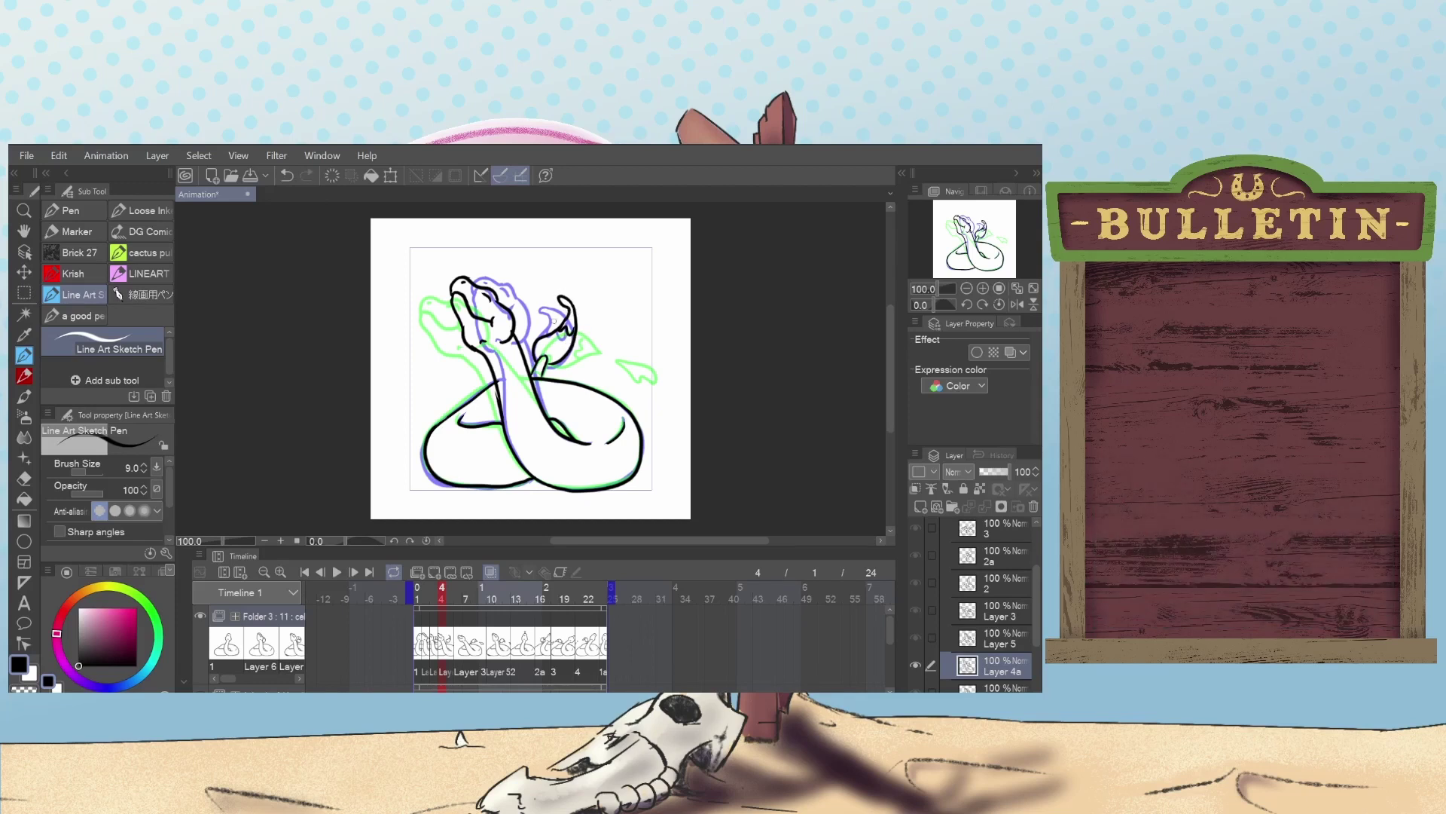
pyautogui.hotkey('ctrl', 'z')
pyautogui.moveTo(554, 290); pyautogui.dragTo(572, 325)
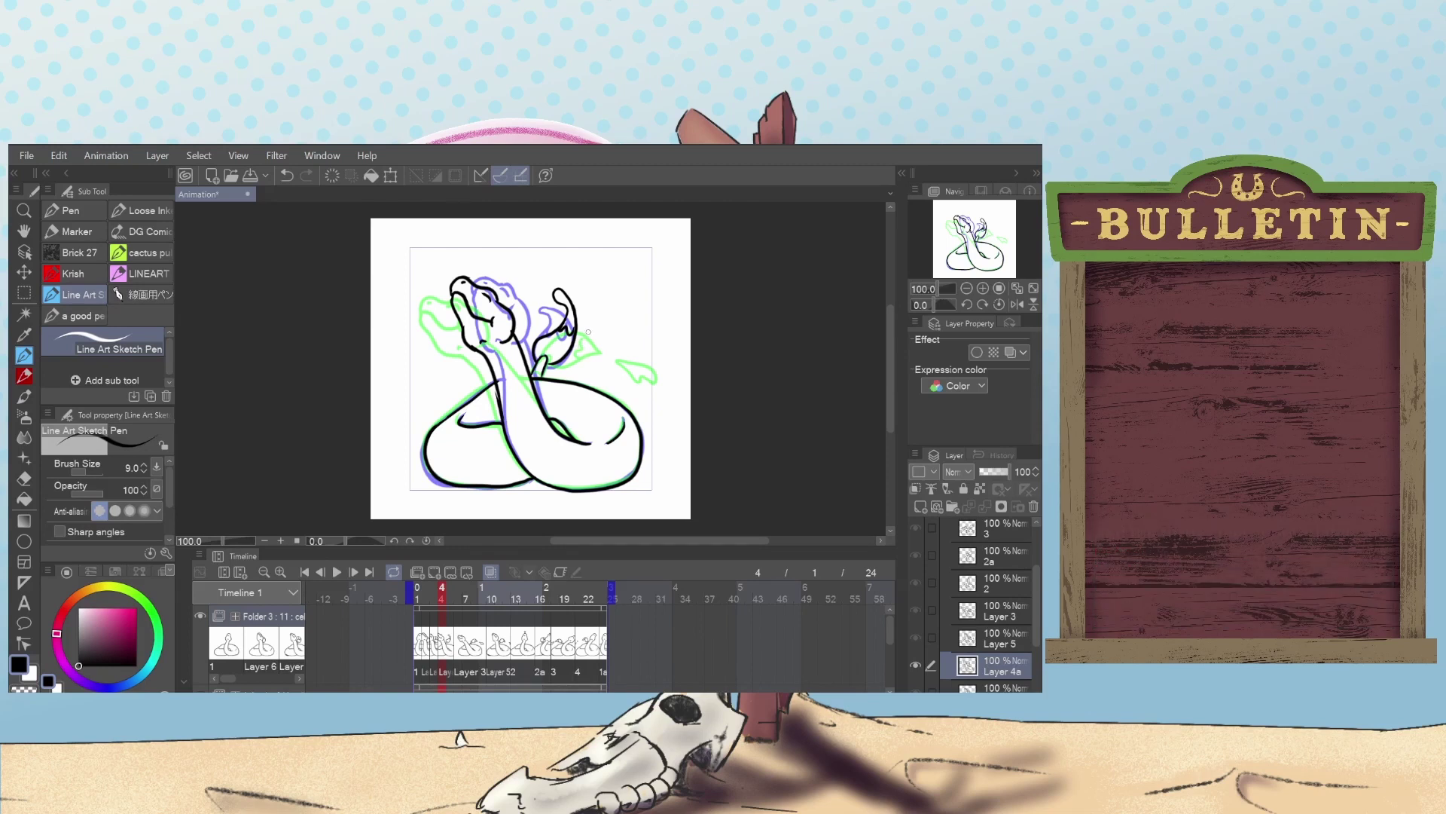
pyautogui.press('e')
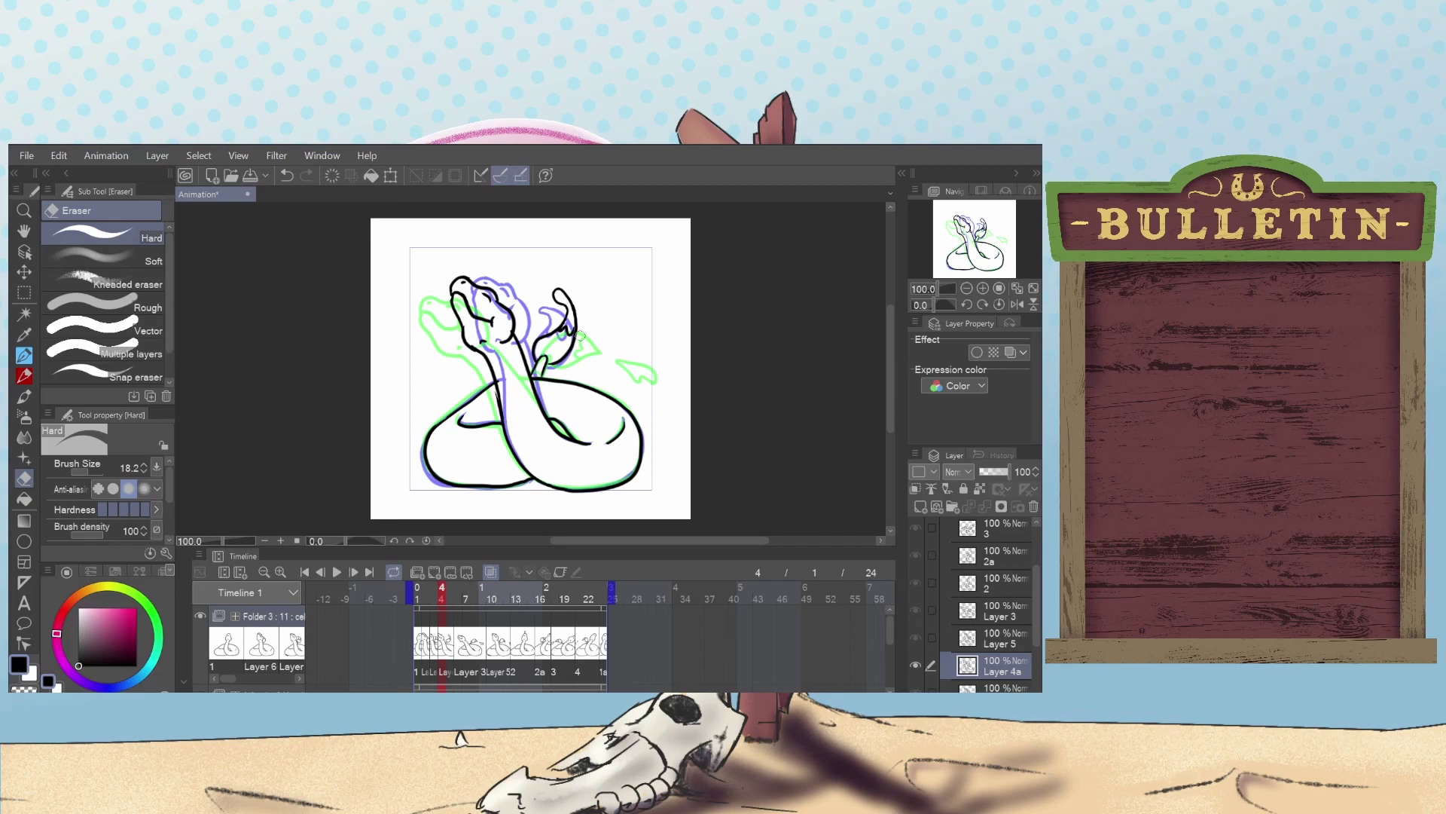
# Add a new cel on frame 5 for the next left-leaning in-between, ready for inking.
pyautogui.click(451, 596)
pyautogui.click(441, 570)
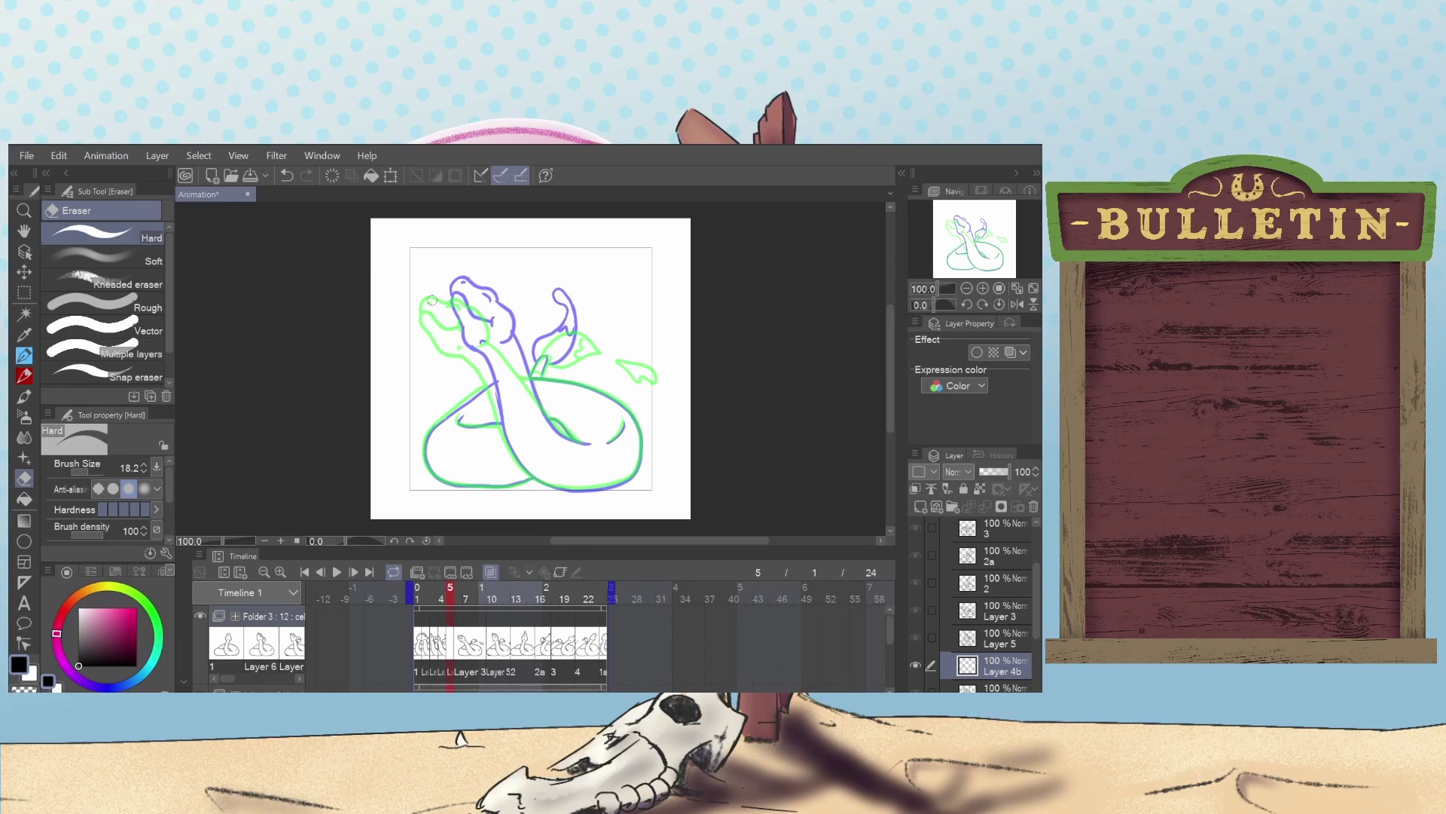
pyautogui.click(30, 354)
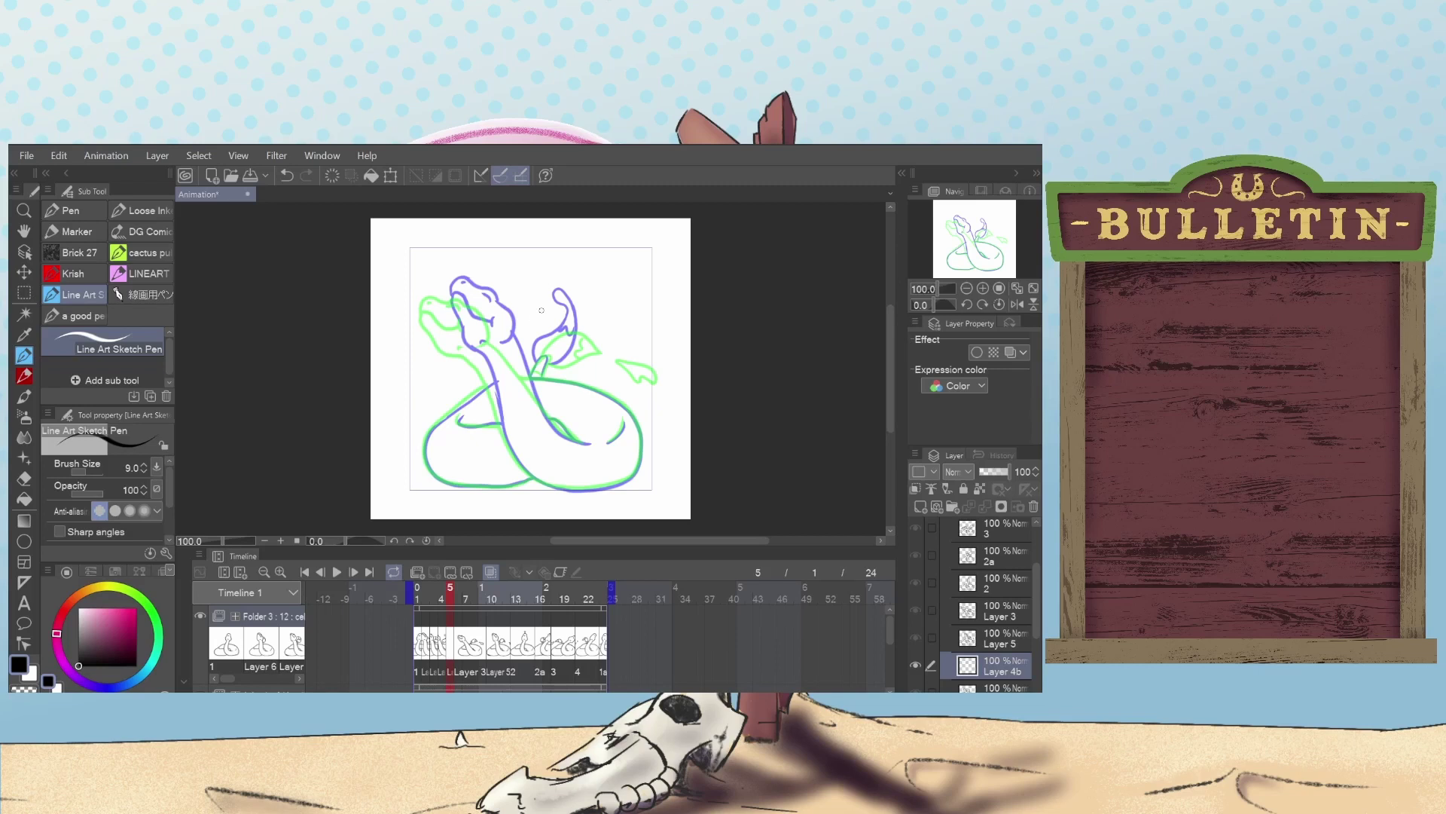
# Ink the outline of the head on frame 5, midway between the two onion-skinned poses.
pyautogui.moveTo(466, 349)
pyautogui.mouseDown()
pyautogui.moveTo(498, 329)
pyautogui.moveTo(449, 287)
pyautogui.moveTo(434, 305)
pyautogui.moveTo(462, 293)
pyautogui.mouseUp()
pyautogui.hotkey('ctrl', 'z')
pyautogui.hotkey('ctrl', 'z')
pyautogui.moveTo(462, 353); pyautogui.dragTo(448, 332)
pyautogui.hotkey('ctrl', 'z')
pyautogui.moveTo(458, 354); pyautogui.dragTo(434, 304)
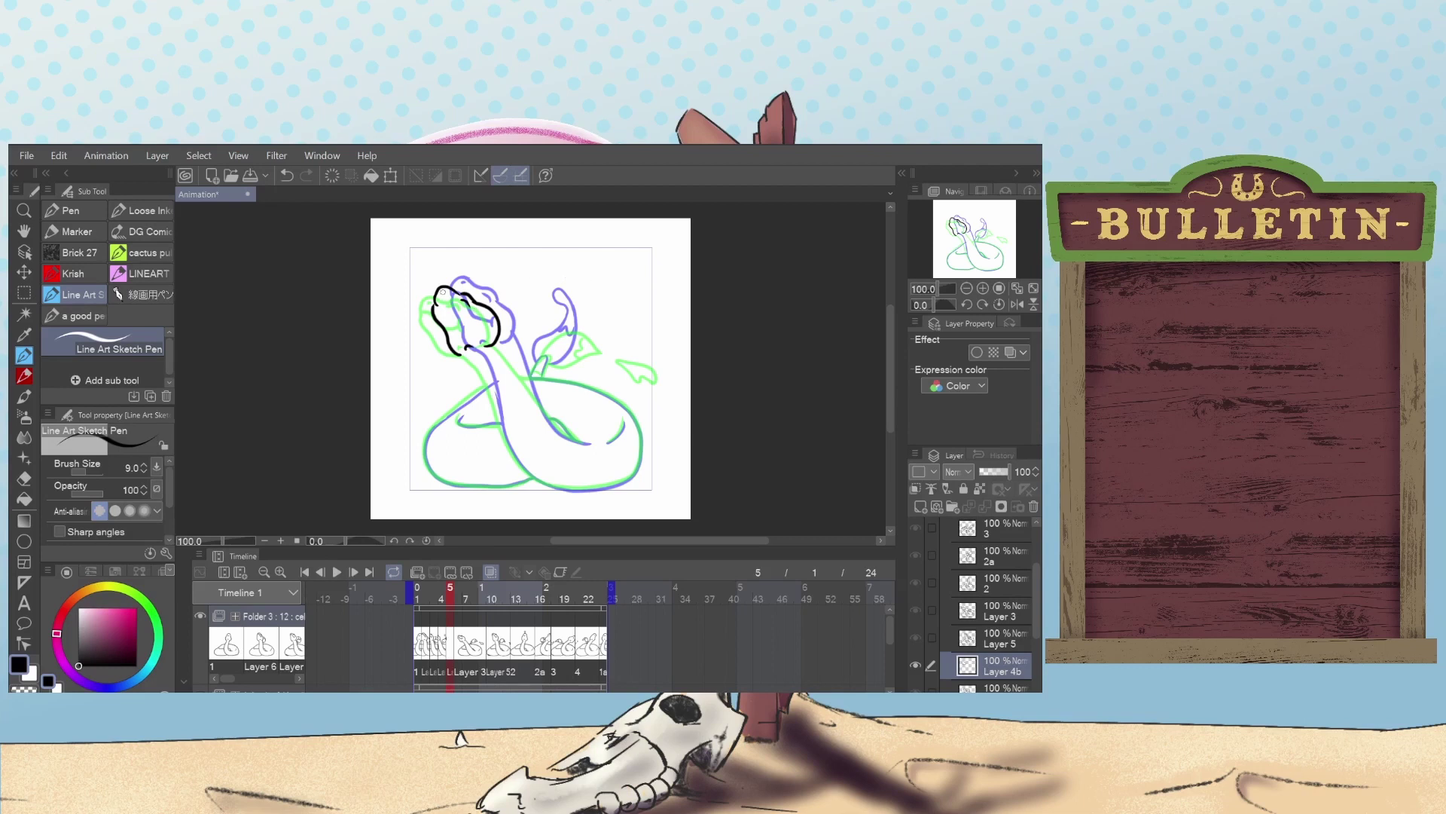
pyautogui.hotkey('ctrl', 'z')
pyautogui.hotkey('ctrl', 'y')
pyautogui.hotkey('ctrl', 'z')
pyautogui.hotkey('ctrl', 'y')
# Ink the mouth line across the left-leaning head on frame 5.
pyautogui.moveTo(477, 317); pyautogui.dragTo(476, 328)
pyautogui.hotkey('ctrl', 'z')
pyautogui.hotkey('ctrl', 'z')
pyautogui.moveTo(476, 316); pyautogui.dragTo(440, 302)
pyautogui.hotkey('ctrl', 'z')
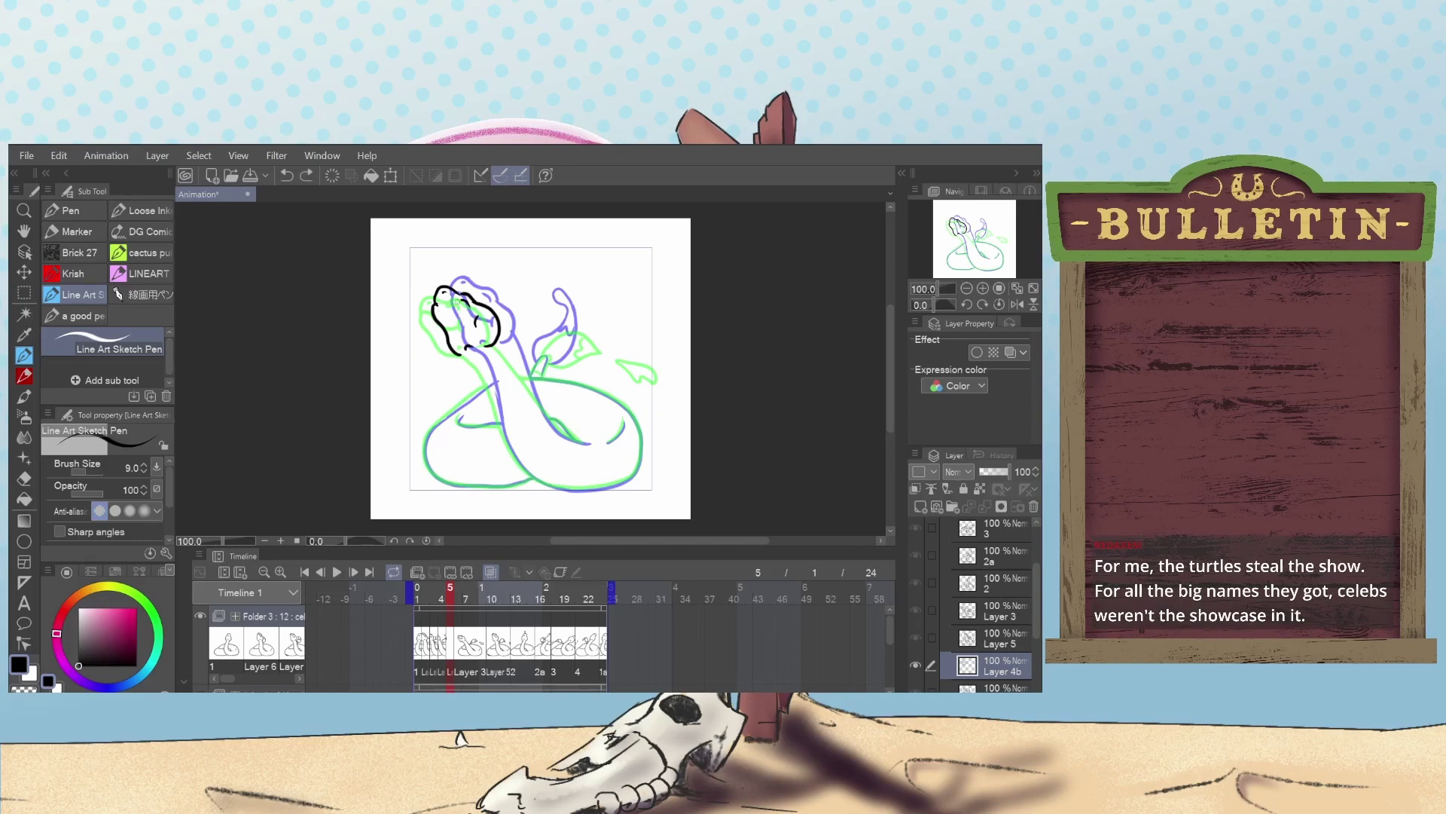
pyautogui.moveTo(438, 302); pyautogui.dragTo(475, 319)
pyautogui.hotkey('ctrl', 'z')
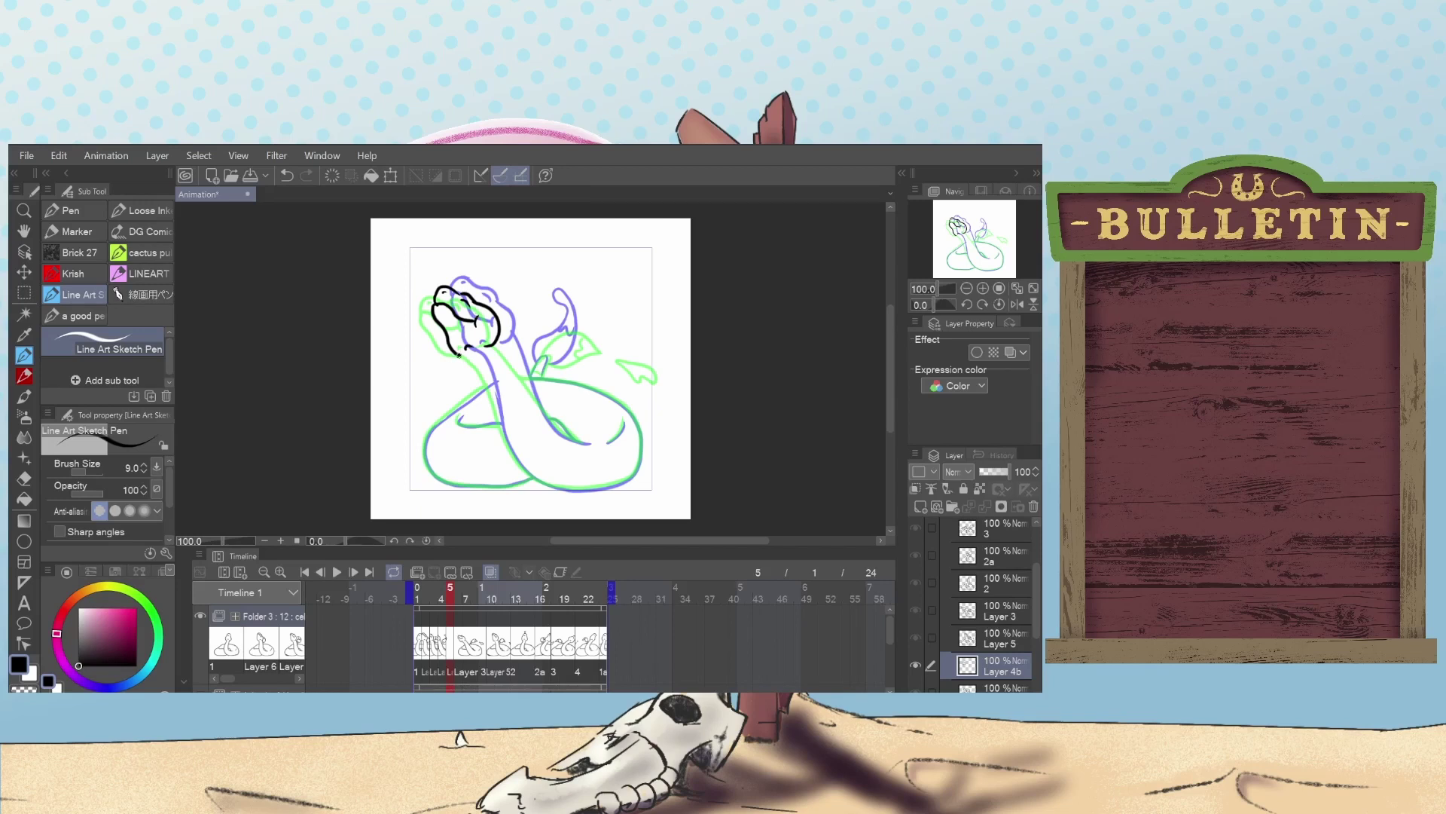
# Ink the underside of the jaw and both sides of the leaning neck down into the coils on frame 5.
pyautogui.moveTo(452, 351); pyautogui.dragTo(477, 350)
pyautogui.moveTo(467, 355); pyautogui.dragTo(499, 411)
pyautogui.hotkey('ctrl', 'z')
pyautogui.moveTo(547, 483)
pyautogui.mouseDown()
pyautogui.moveTo(468, 353)
pyautogui.moveTo(549, 484)
pyautogui.moveTo(508, 439)
pyautogui.moveTo(472, 350)
pyautogui.mouseUp()
pyautogui.hotkey('ctrl', 'z')
pyautogui.hotkey('ctrl', 'z')
pyautogui.moveTo(592, 444)
pyautogui.mouseDown()
pyautogui.moveTo(539, 409)
pyautogui.moveTo(503, 342)
pyautogui.moveTo(556, 429)
pyautogui.moveTo(587, 443)
pyautogui.moveTo(558, 427)
pyautogui.moveTo(495, 333)
pyautogui.mouseUp()
pyautogui.hotkey('ctrl', 'z')
pyautogui.hotkey('ctrl', 'z')
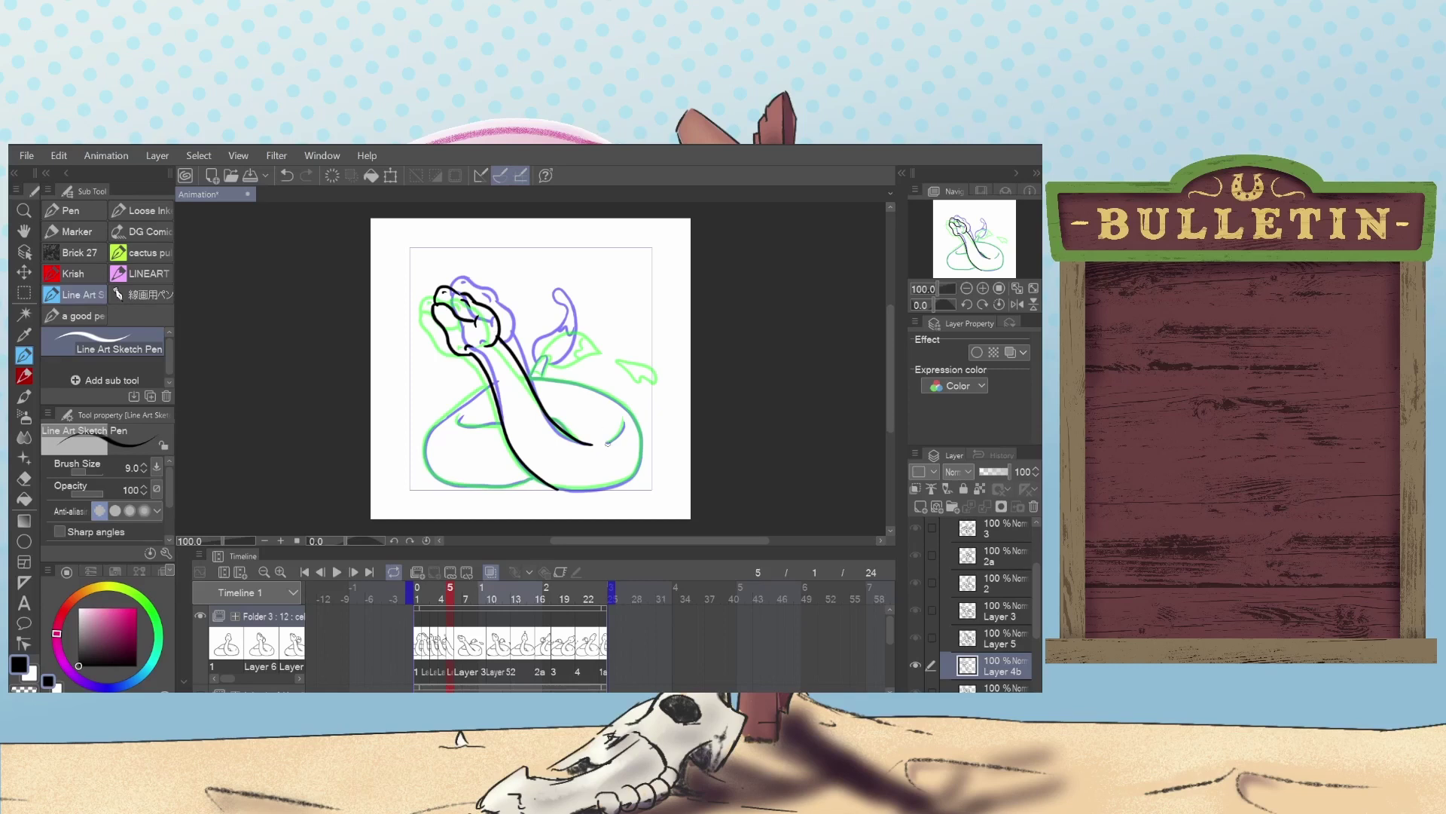
# Ink both coils on frame 5 with their outer outlines and inner creases.
pyautogui.moveTo(607, 445)
pyautogui.mouseDown()
pyautogui.moveTo(624, 415)
pyautogui.moveTo(604, 438)
pyautogui.mouseUp()
pyautogui.hotkey('ctrl', 'z')
pyautogui.press('e')
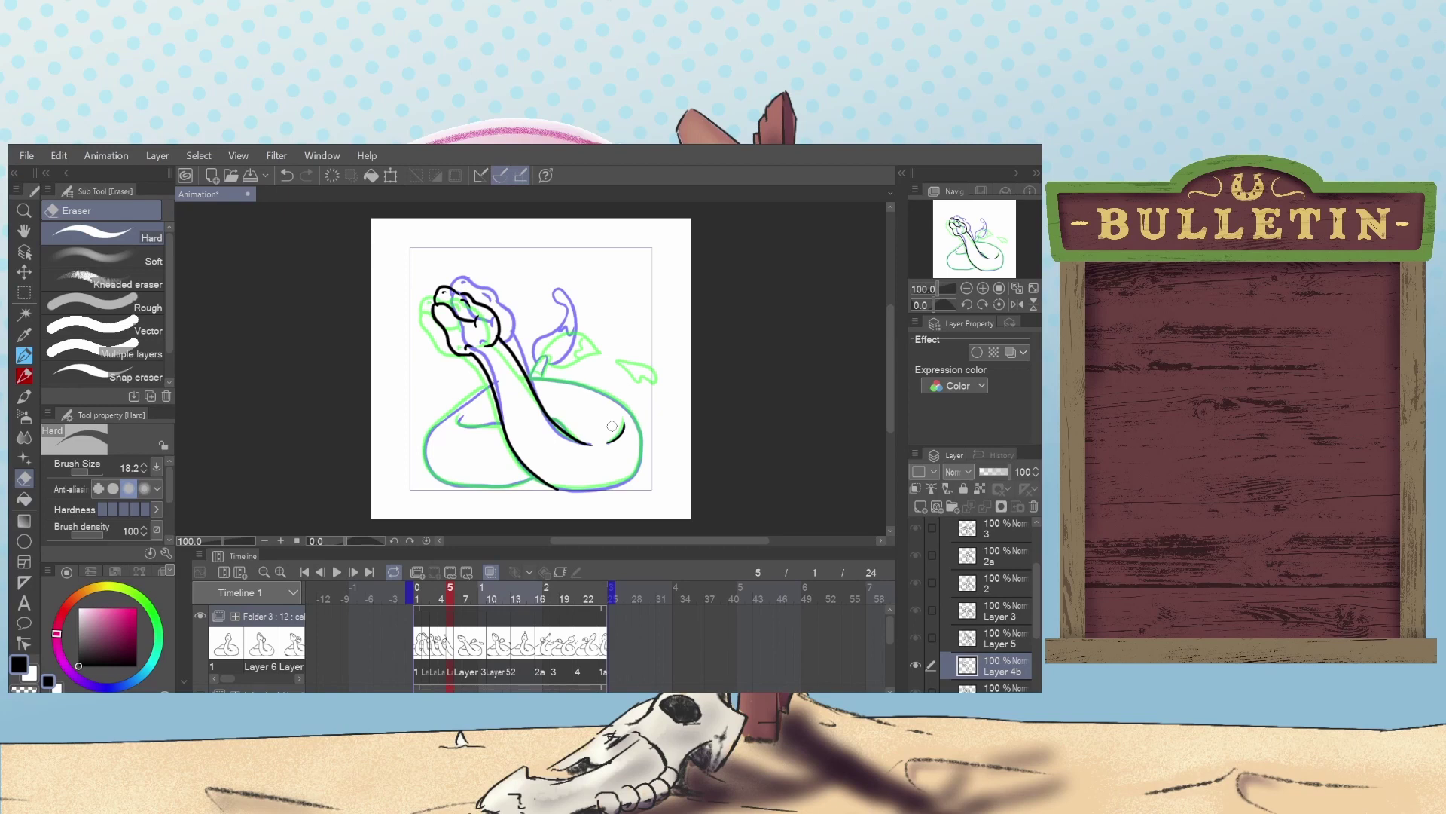
pyautogui.click(25, 356)
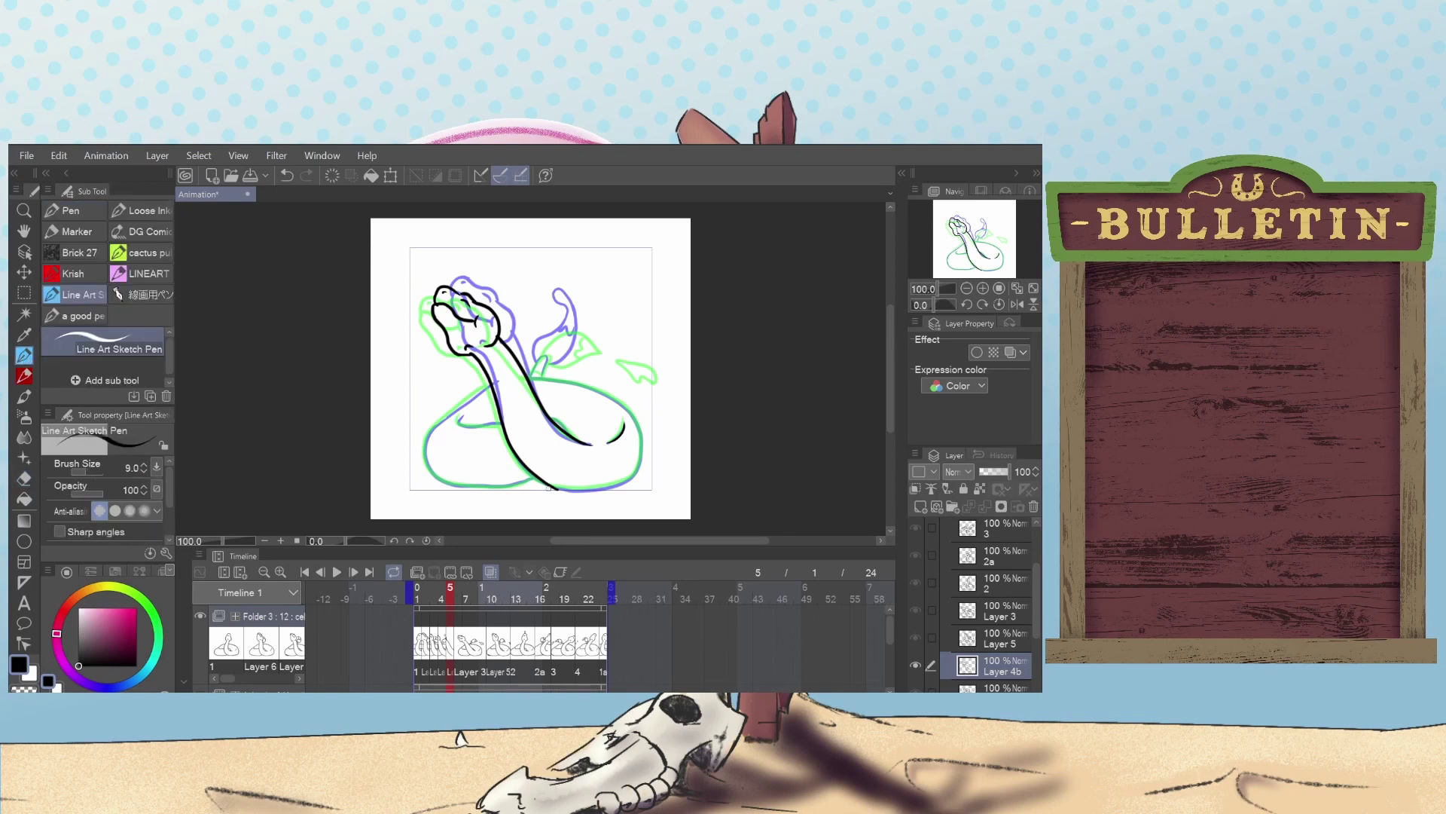
pyautogui.moveTo(554, 485)
pyautogui.mouseDown()
pyautogui.moveTo(634, 474)
pyautogui.moveTo(644, 441)
pyautogui.moveTo(614, 397)
pyautogui.moveTo(532, 377)
pyautogui.mouseUp()
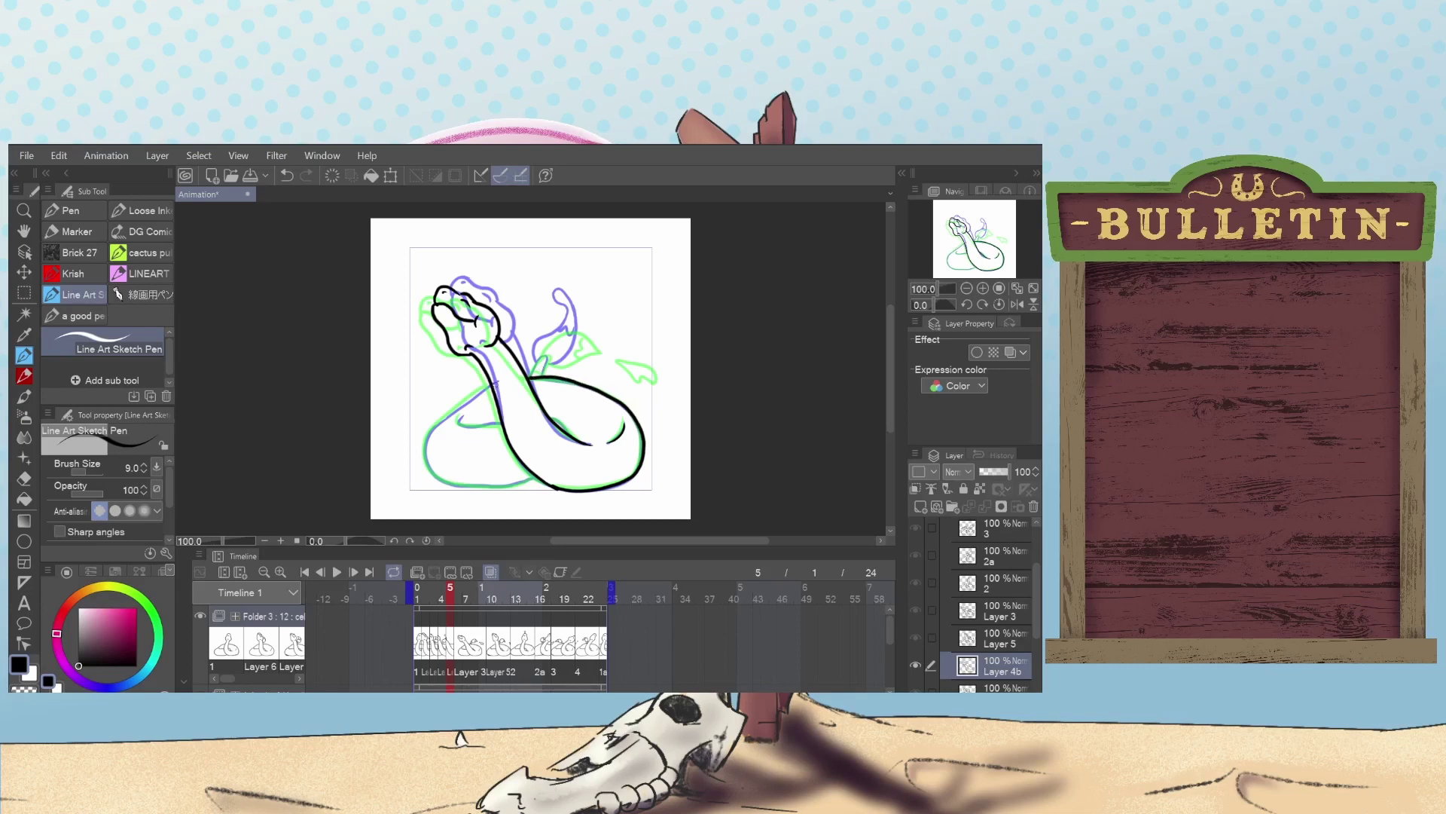
pyautogui.moveTo(498, 382)
pyautogui.mouseDown()
pyautogui.moveTo(430, 433)
pyautogui.moveTo(425, 464)
pyautogui.moveTo(441, 482)
pyautogui.moveTo(532, 482)
pyautogui.mouseUp()
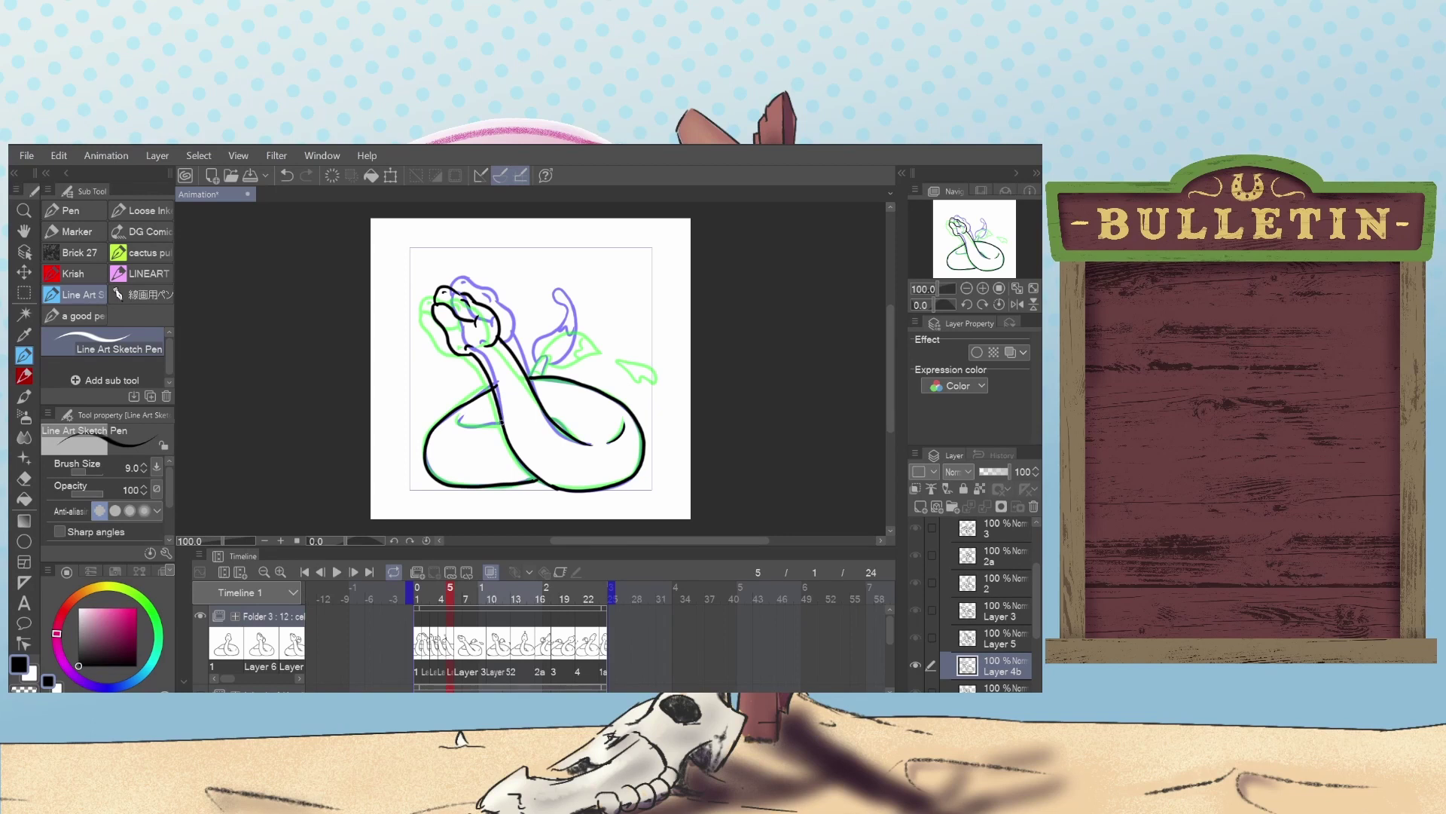
pyautogui.moveTo(503, 418); pyautogui.dragTo(456, 425)
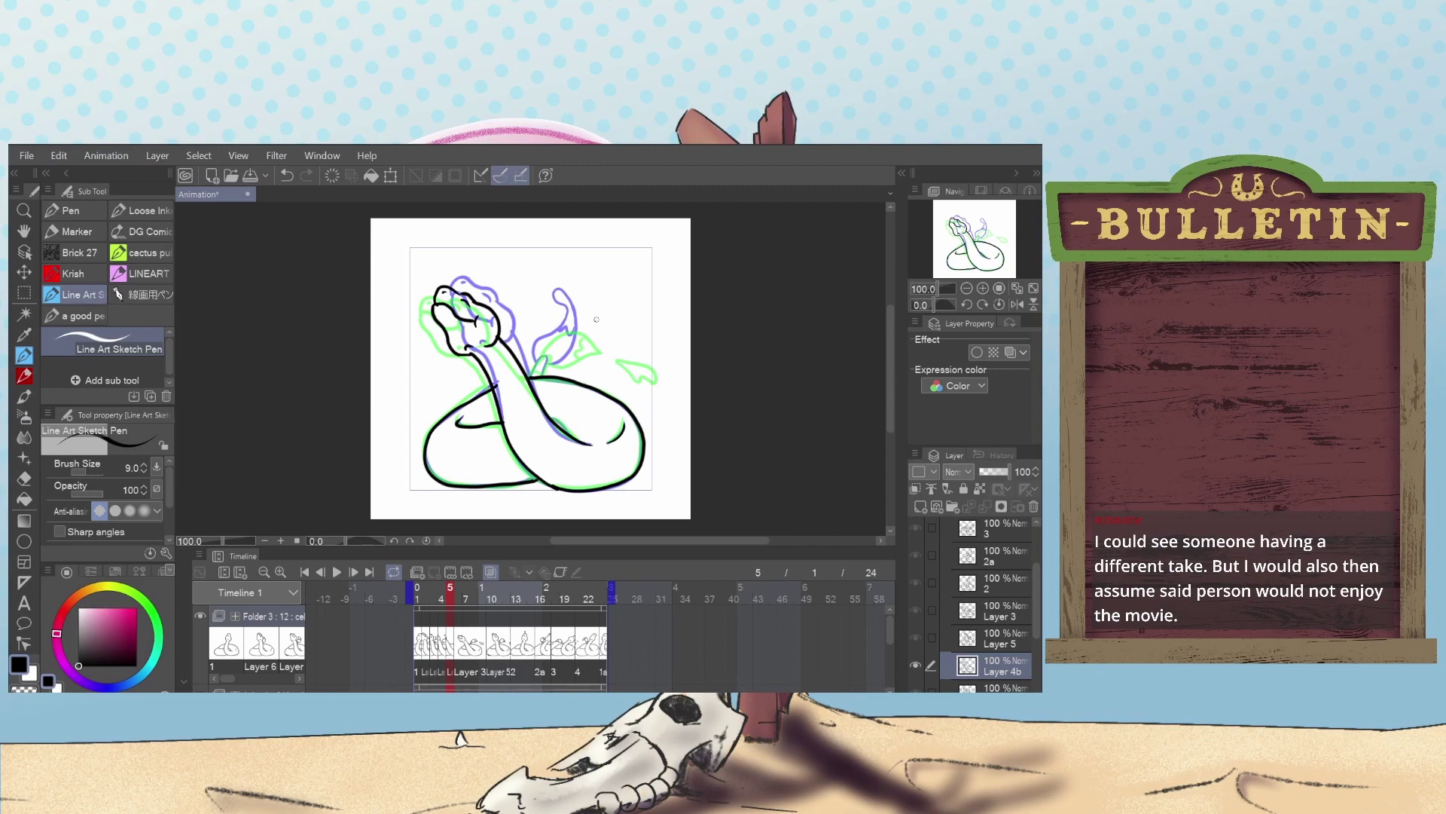
pyautogui.moveTo(597, 320)
pyautogui.mouseDown()
pyautogui.moveTo(574, 310)
pyautogui.moveTo(557, 337)
pyautogui.mouseUp()
pyautogui.hotkey('ctrl', 'z')
pyautogui.click(547, 355)
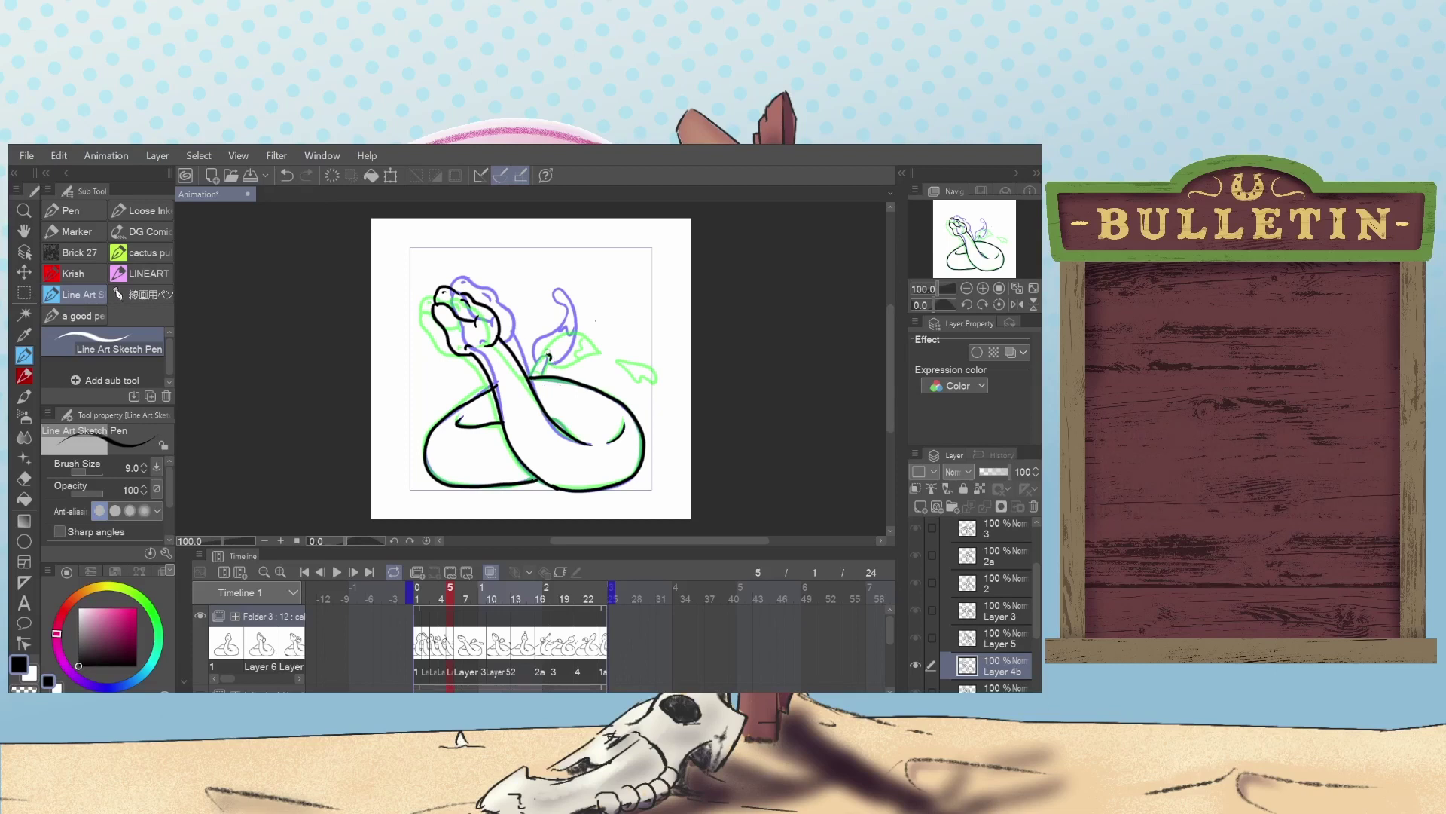
pyautogui.moveTo(548, 356)
pyautogui.mouseDown()
pyautogui.moveTo(552, 334)
pyautogui.moveTo(599, 312)
pyautogui.mouseUp()
pyautogui.hotkey('ctrl', 'z')
pyautogui.hotkey('ctrl', 'z')
pyautogui.moveTo(539, 356)
pyautogui.mouseDown()
pyautogui.moveTo(583, 329)
pyautogui.moveTo(581, 348)
pyautogui.moveTo(549, 357)
pyautogui.mouseUp()
pyautogui.hotkey('ctrl', 'z')
pyautogui.moveTo(595, 318)
pyautogui.mouseDown()
pyautogui.moveTo(603, 281)
pyautogui.moveTo(596, 319)
pyautogui.moveTo(601, 276)
pyautogui.moveTo(599, 315)
pyautogui.mouseUp()
pyautogui.hotkey('ctrl', 'z')
pyautogui.hotkey('ctrl', 'z')
pyautogui.hotkey('ctrl', 'z')
# Go back to frame 4 and reshape the raised tail's tip by erasing and redrawing its end slightly shorter.
pyautogui.click(442, 591)
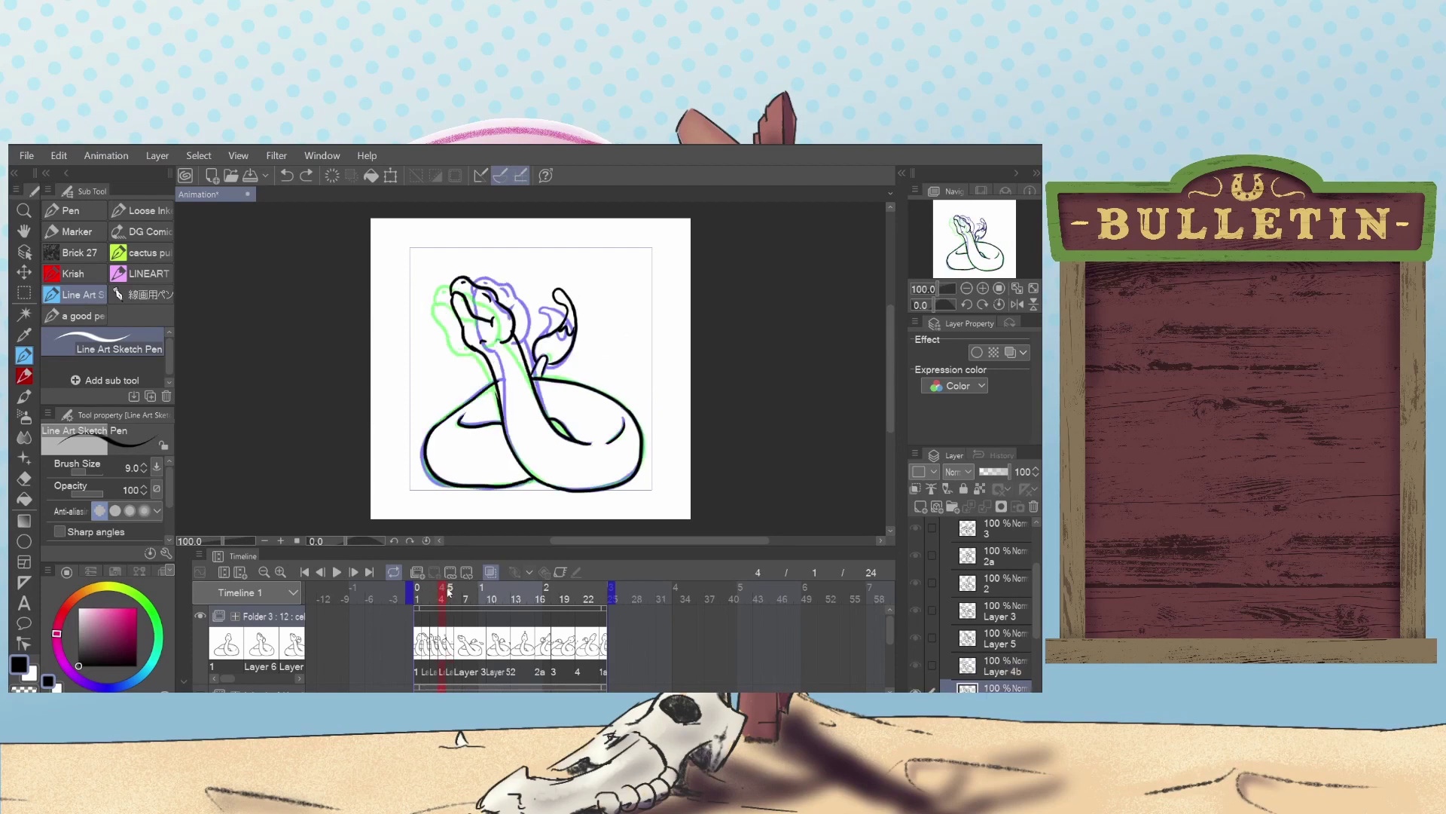
pyautogui.click(24, 478)
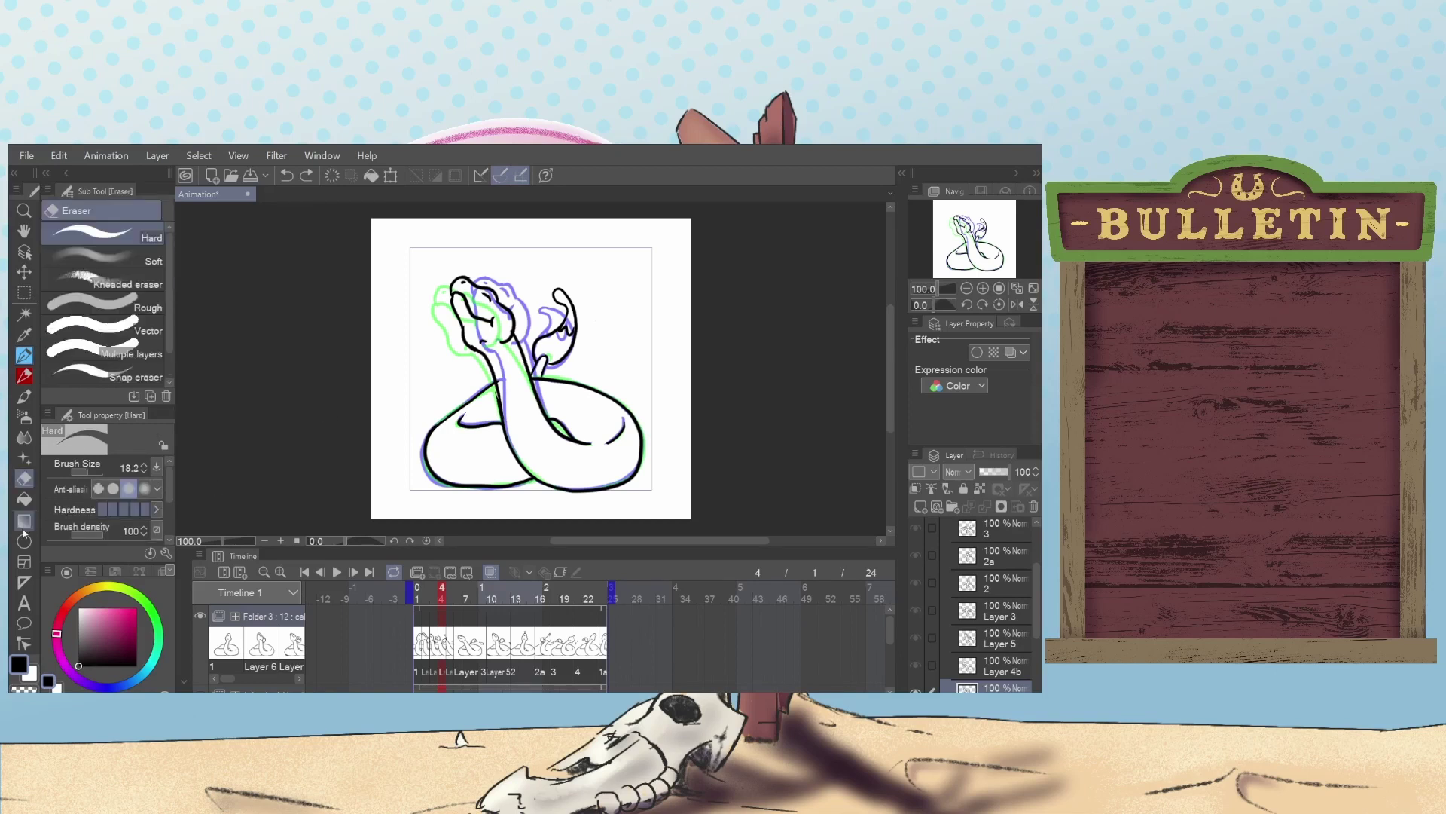
pyautogui.moveTo(560, 305)
pyautogui.mouseDown()
pyautogui.moveTo(555, 292)
pyautogui.moveTo(572, 305)
pyautogui.mouseUp()
pyautogui.click(24, 357)
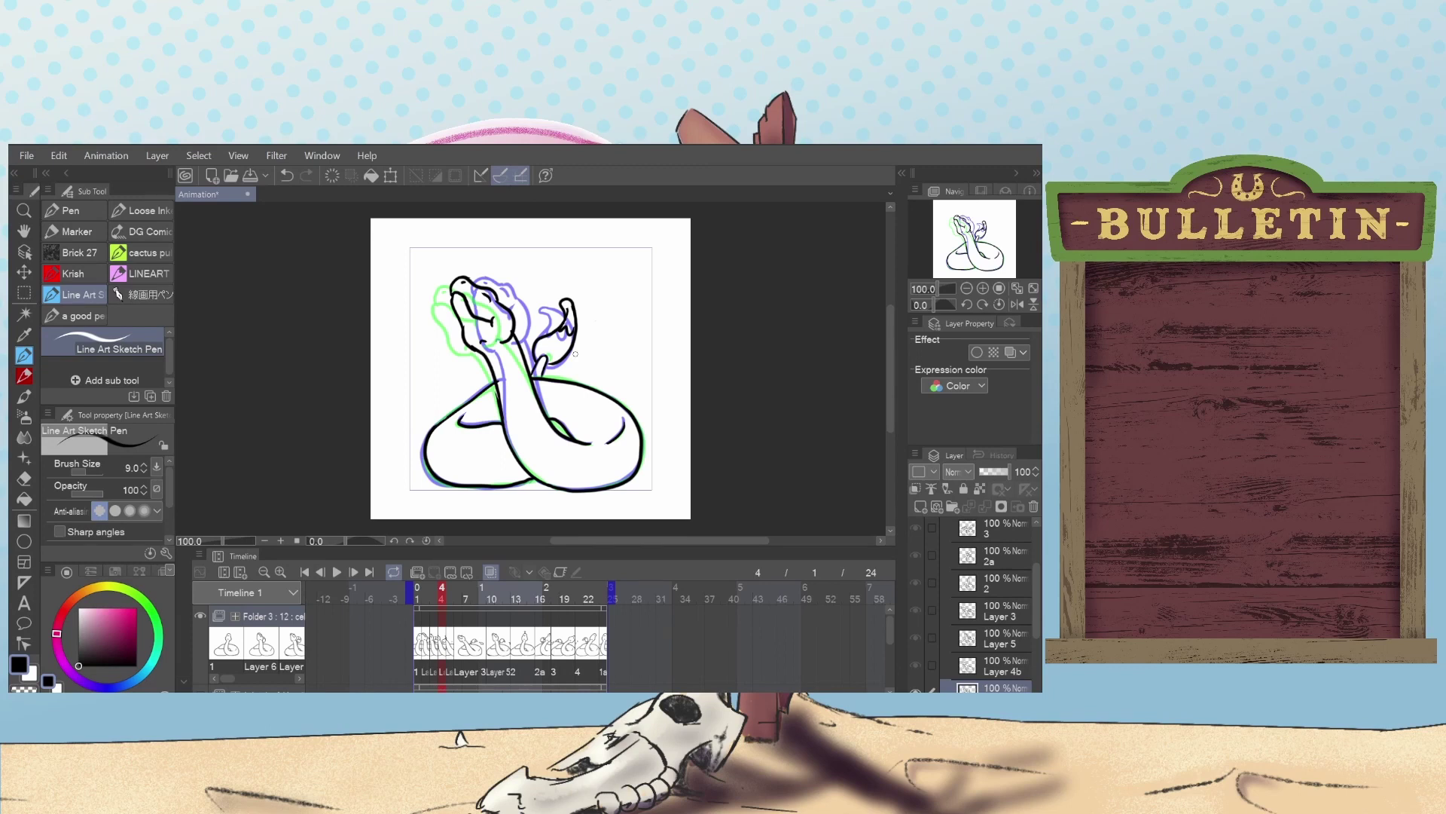
pyautogui.press('e')
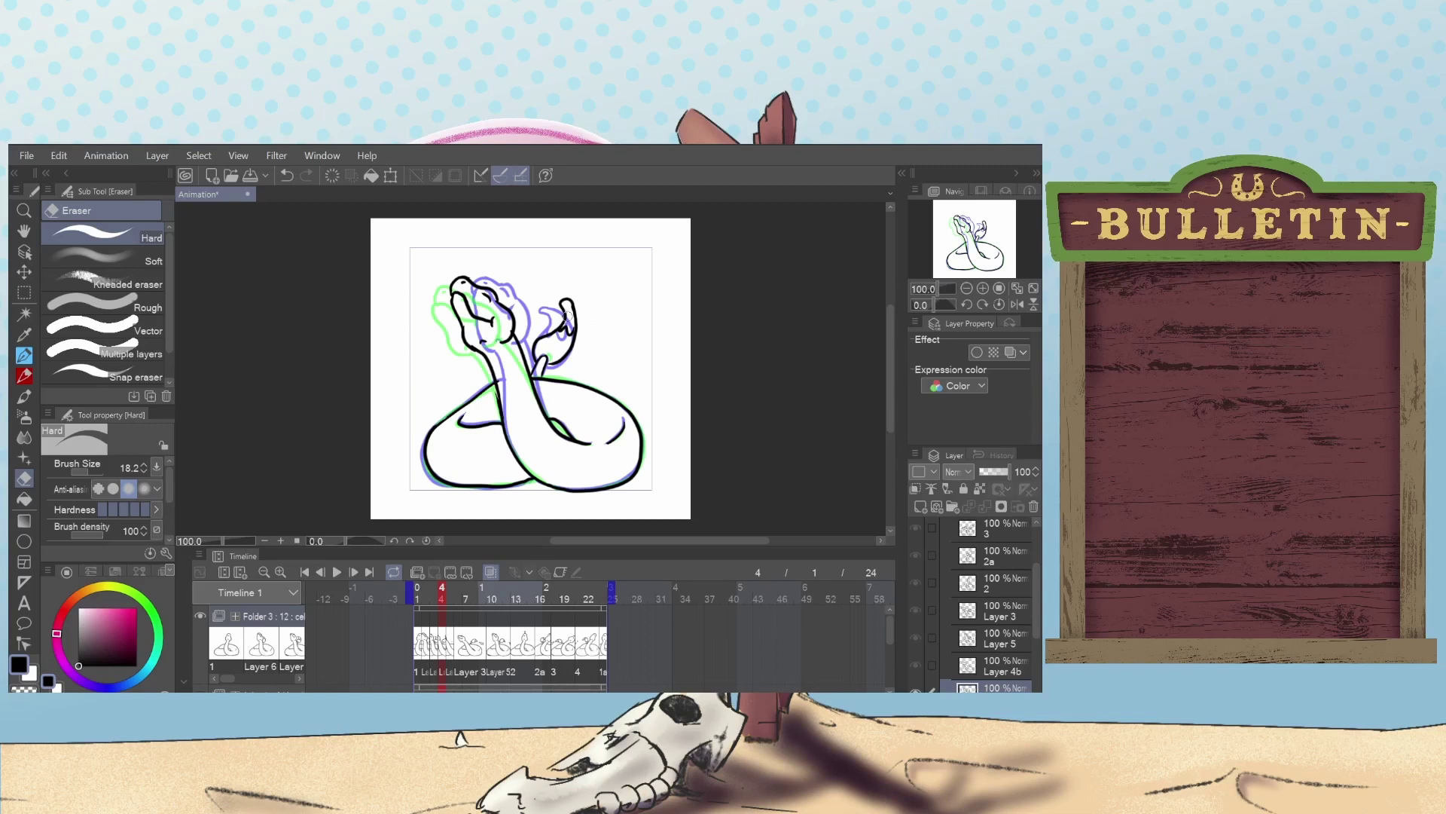
# Ink the raised tail with its base band on frame 5, between the onion-skinned tail positions.
pyautogui.click(457, 591)
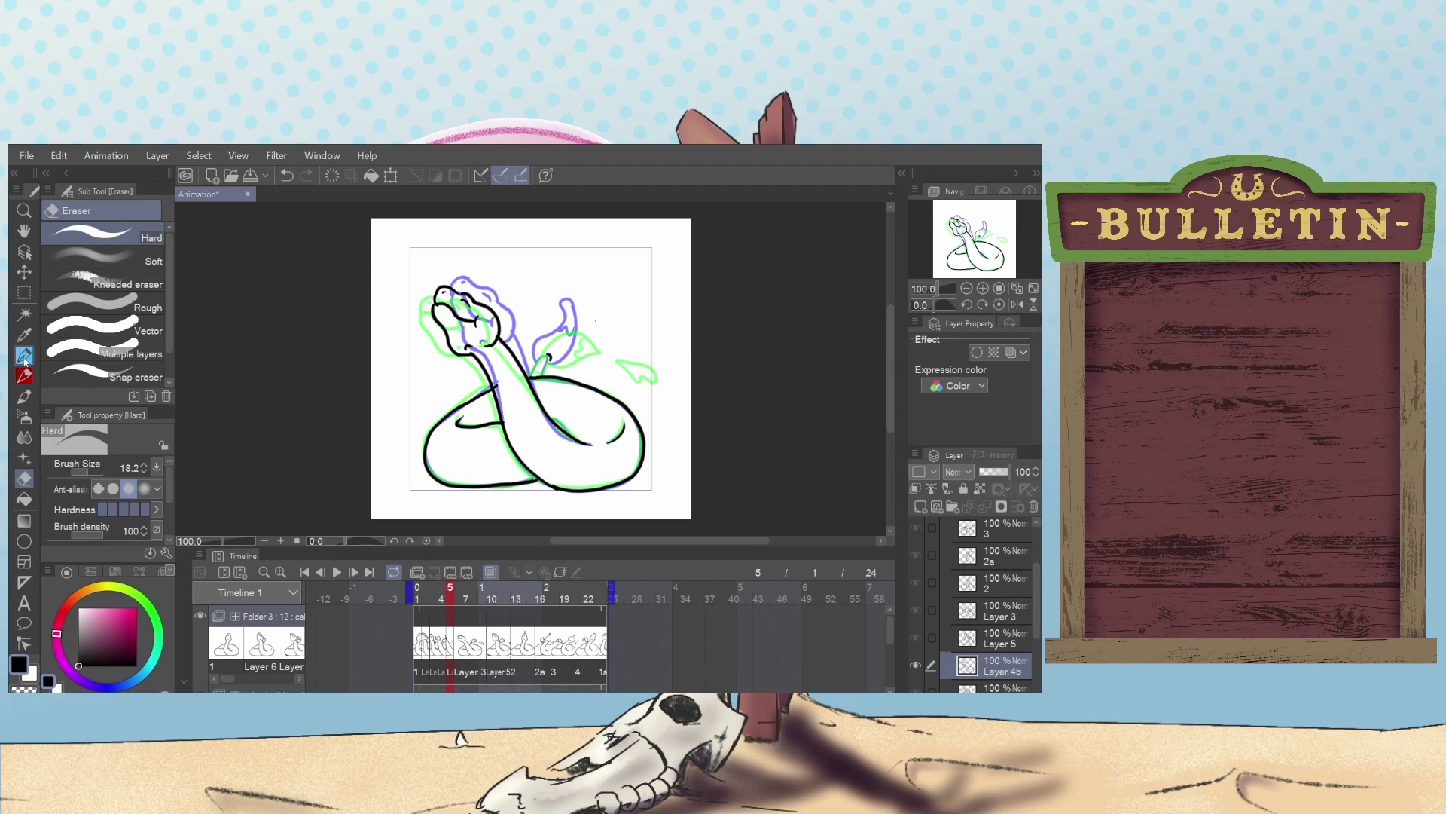
pyautogui.click(25, 356)
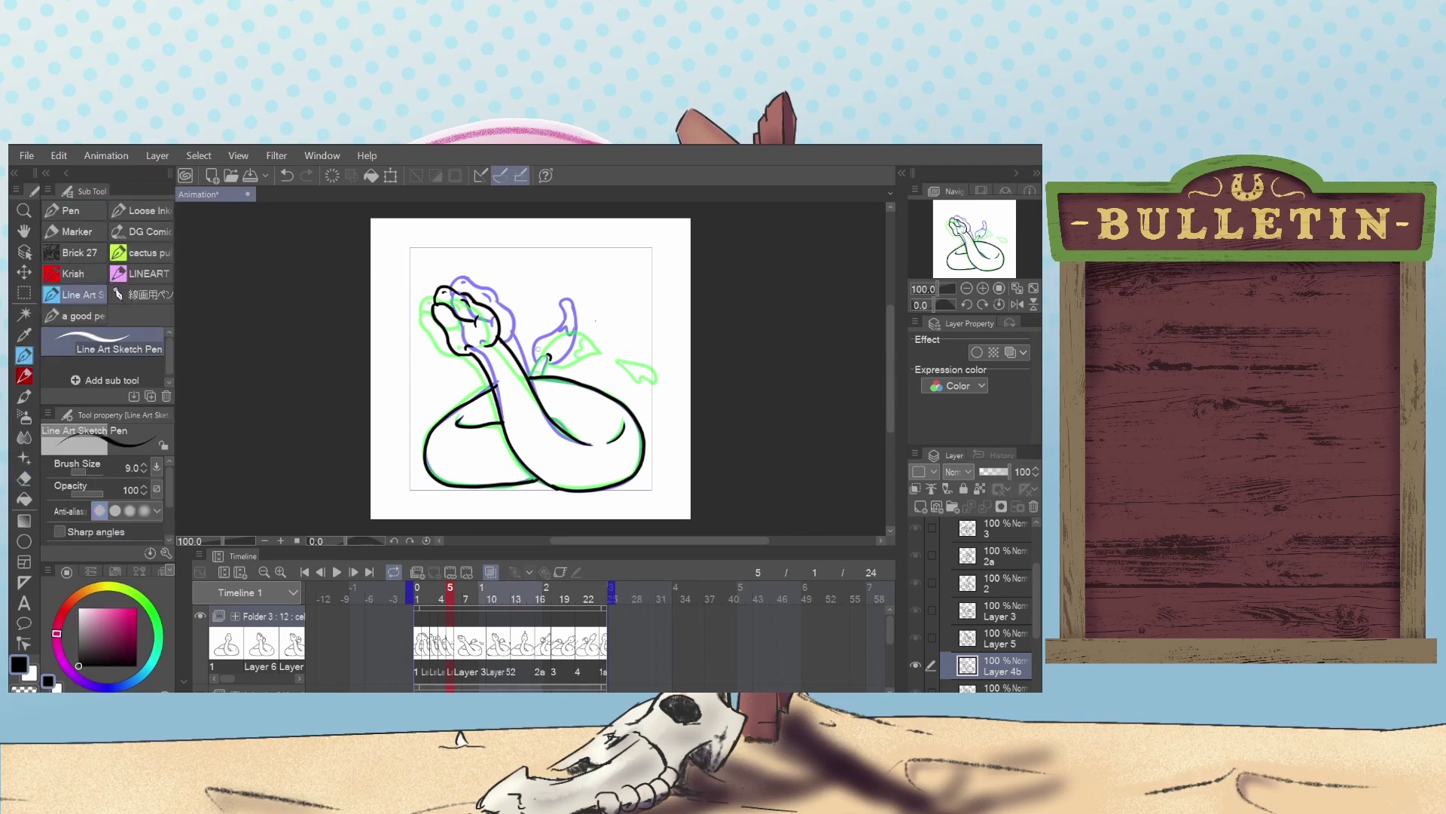
pyautogui.moveTo(542, 354)
pyautogui.mouseDown()
pyautogui.moveTo(585, 334)
pyautogui.moveTo(541, 343)
pyautogui.moveTo(587, 318)
pyautogui.mouseUp()
pyautogui.hotkey('ctrl', 'z')
pyautogui.hotkey('ctrl', 'z')
pyautogui.moveTo(538, 356)
pyautogui.mouseDown()
pyautogui.moveTo(542, 336)
pyautogui.moveTo(594, 317)
pyautogui.moveTo(550, 368)
pyautogui.mouseUp()
pyautogui.moveTo(551, 358); pyautogui.dragTo(530, 376)
pyautogui.moveTo(577, 324)
pyautogui.mouseDown()
pyautogui.moveTo(572, 341)
pyautogui.moveTo(566, 329)
pyautogui.mouseUp()
# Play back the animation to check the motion, stop it and go to frame 9.
pyautogui.click(336, 571)
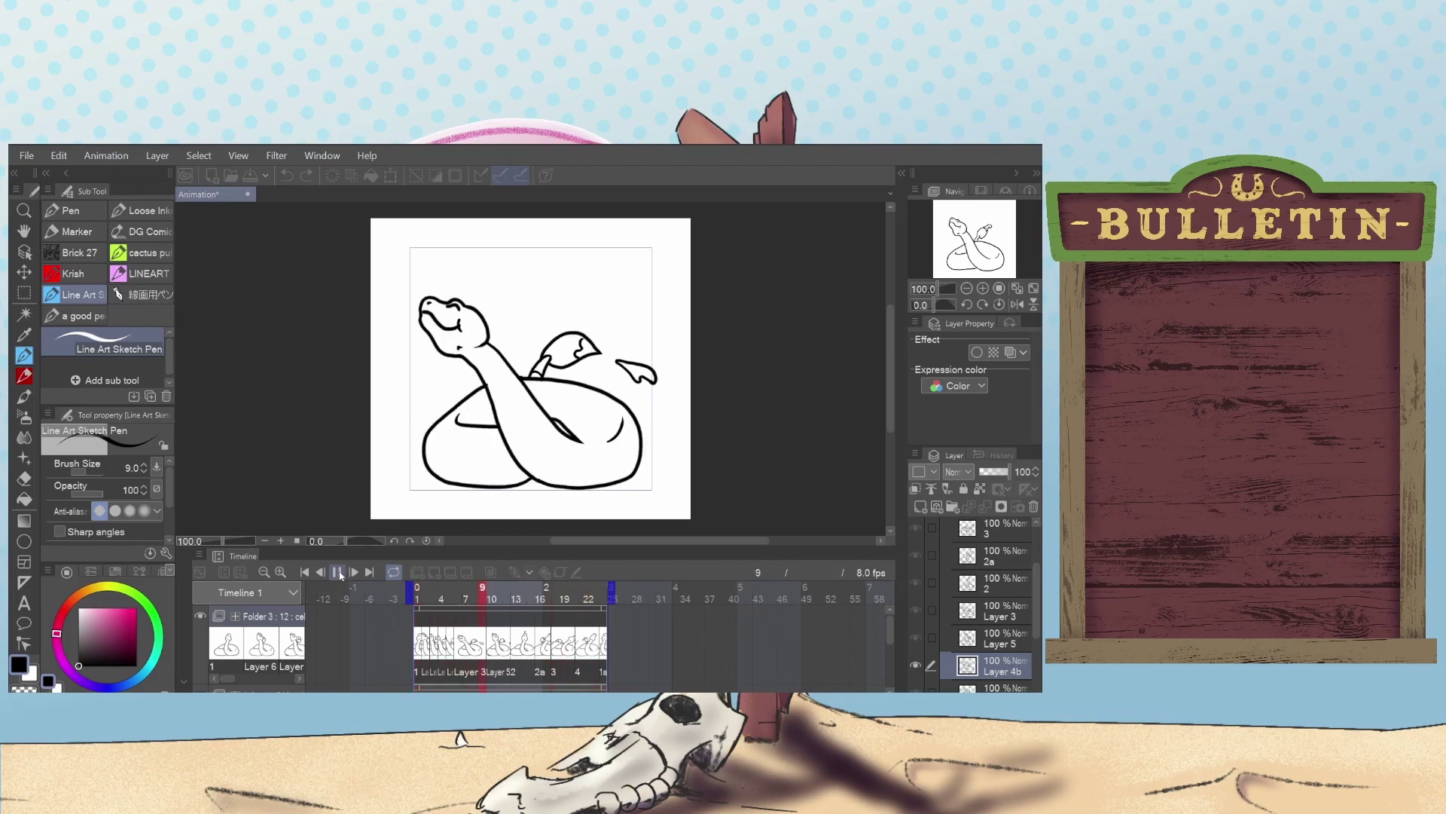
pyautogui.click(338, 574)
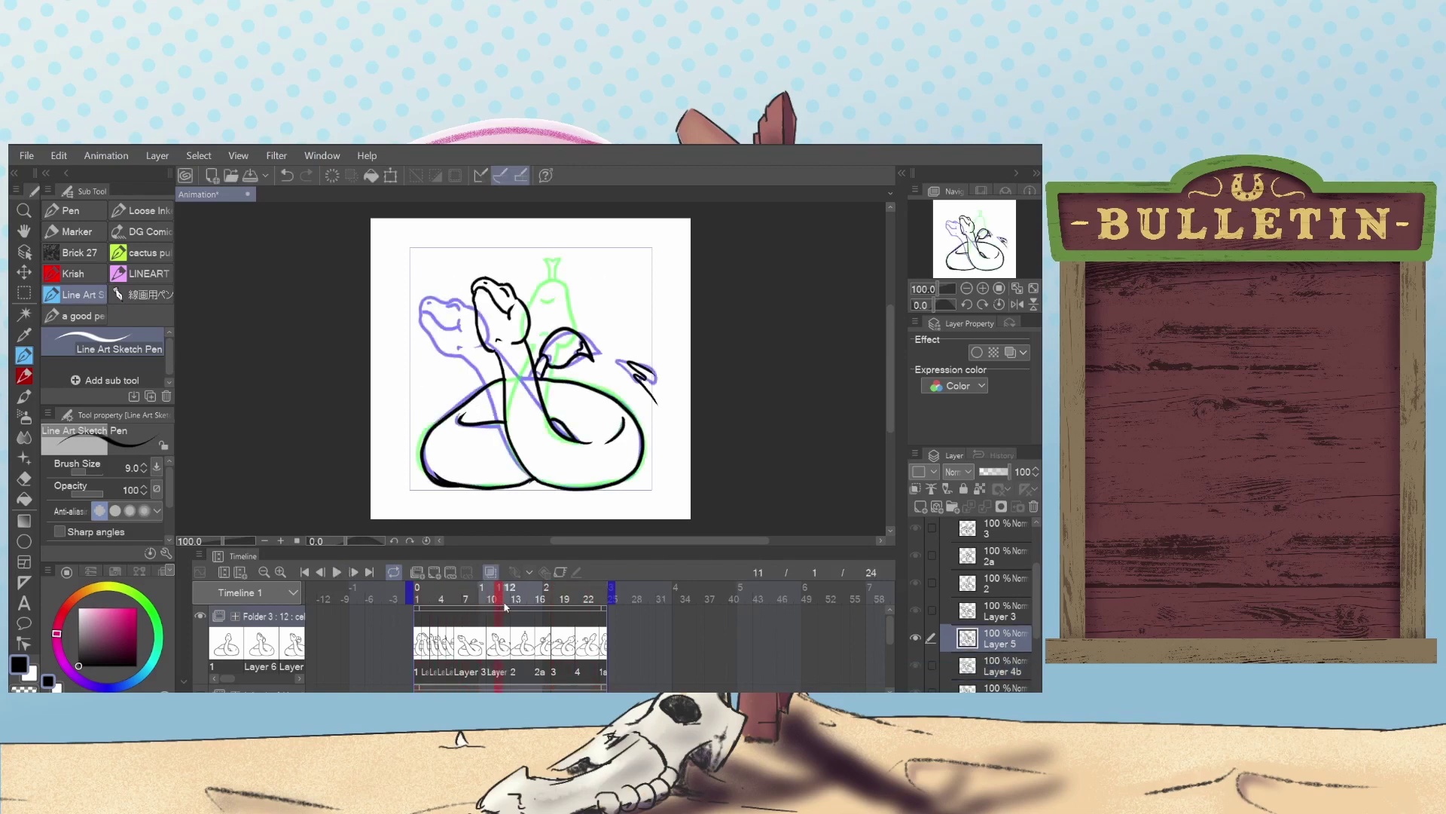
pyautogui.click(485, 603)
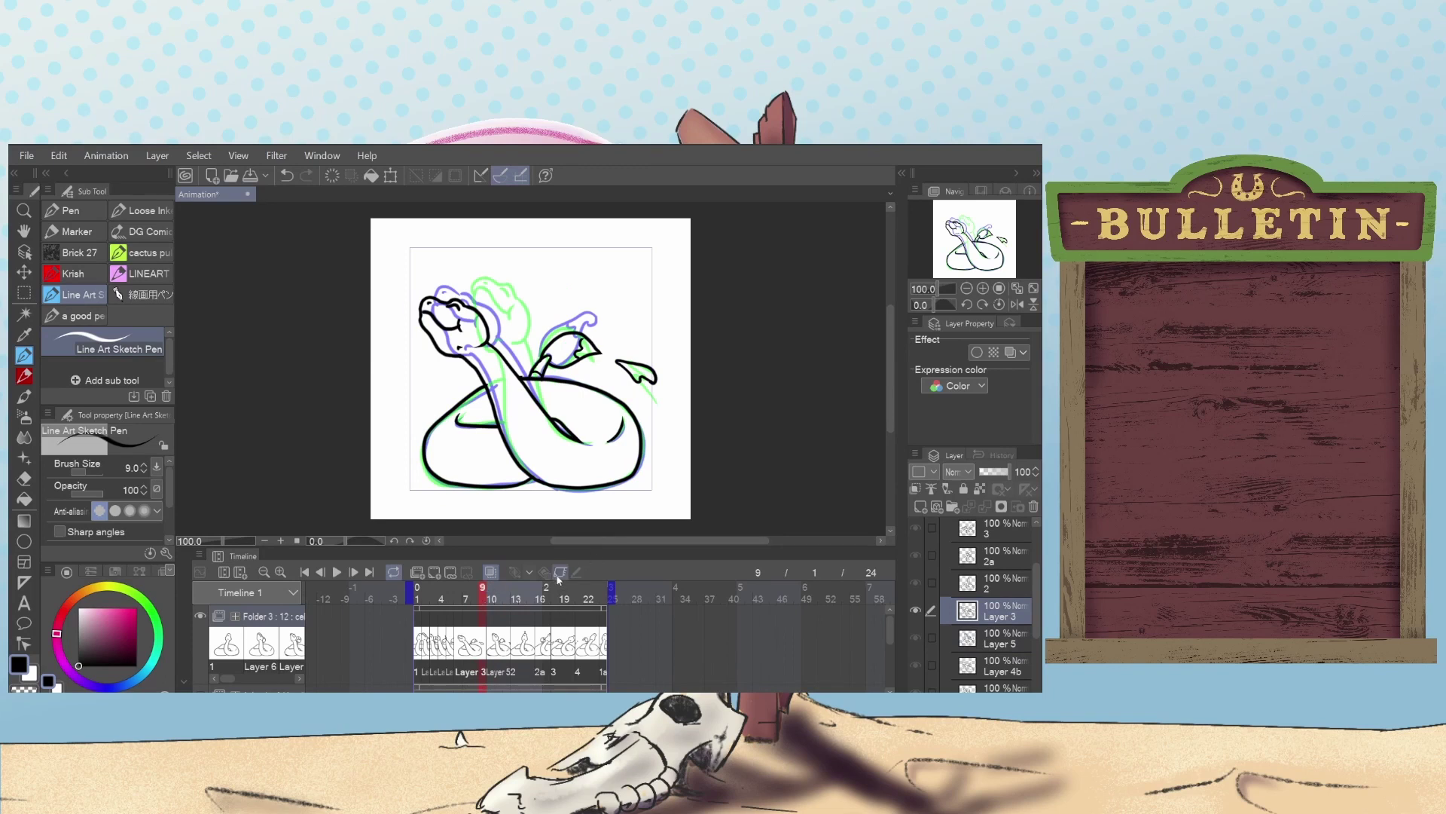
# Check the left-leaning poses around frames 6 to 11 and add a blank in-between cel on frame 8.
pyautogui.click(491, 604)
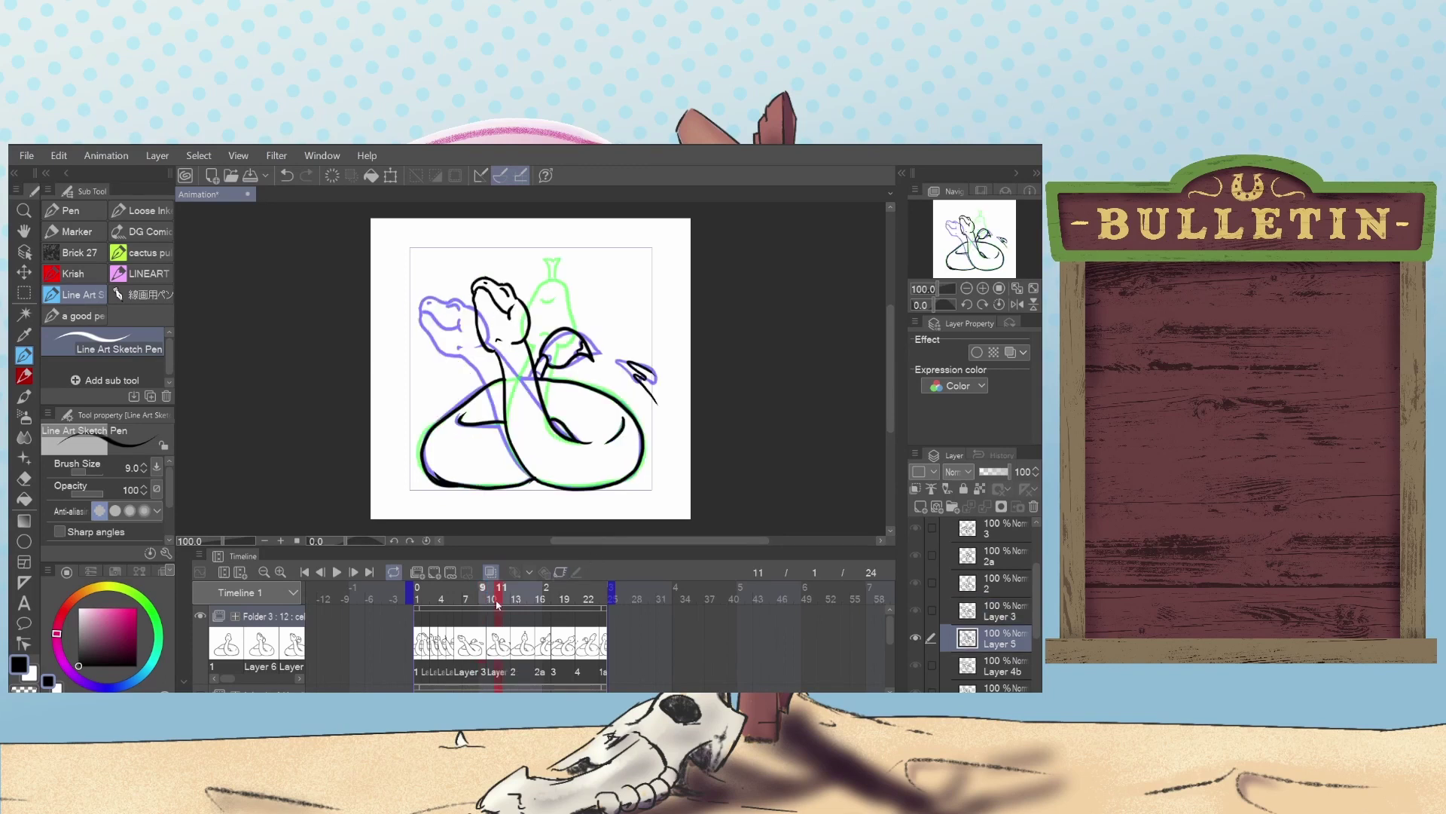
pyautogui.click(466, 603)
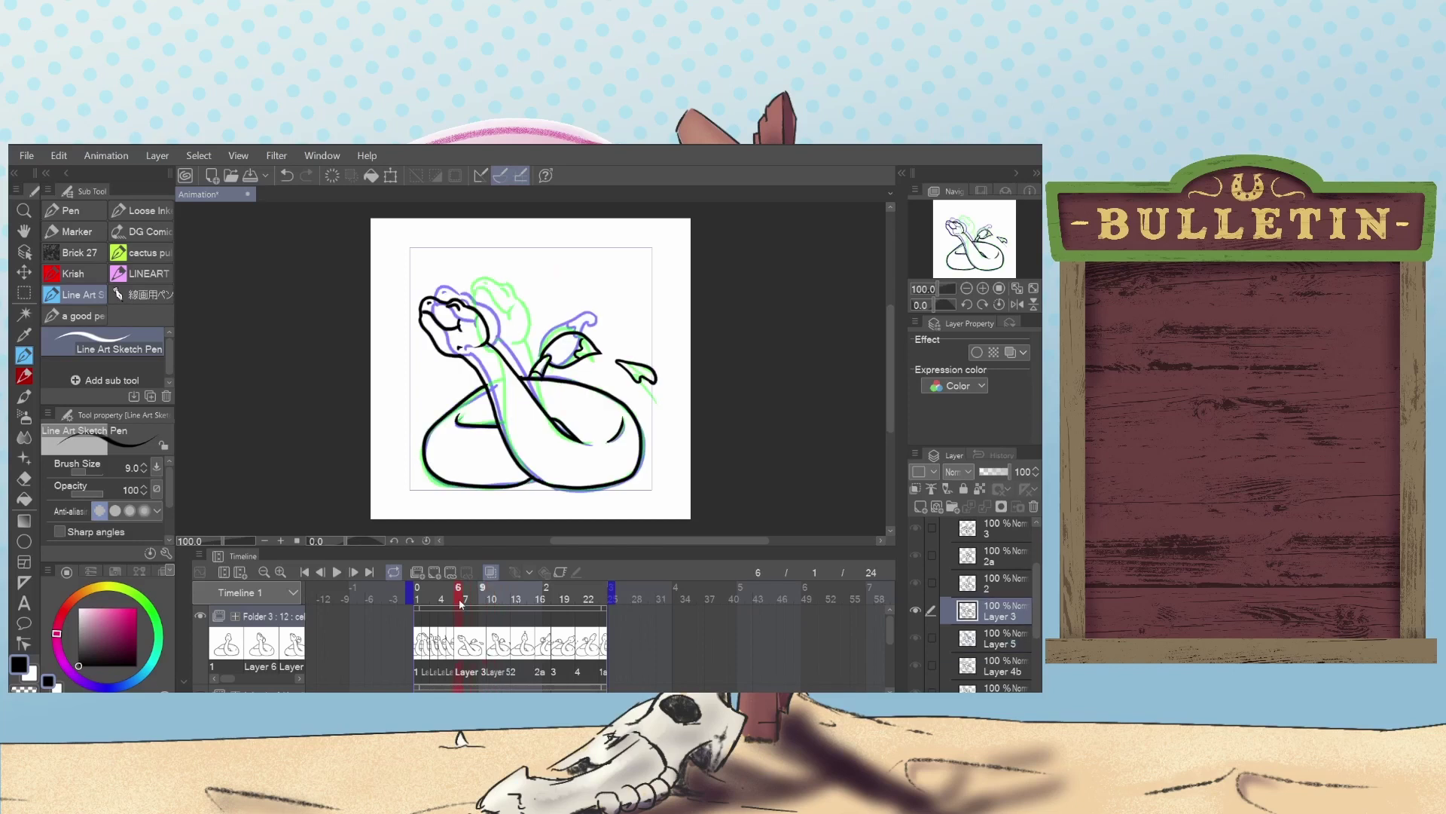
pyautogui.click(475, 598)
pyautogui.click(441, 573)
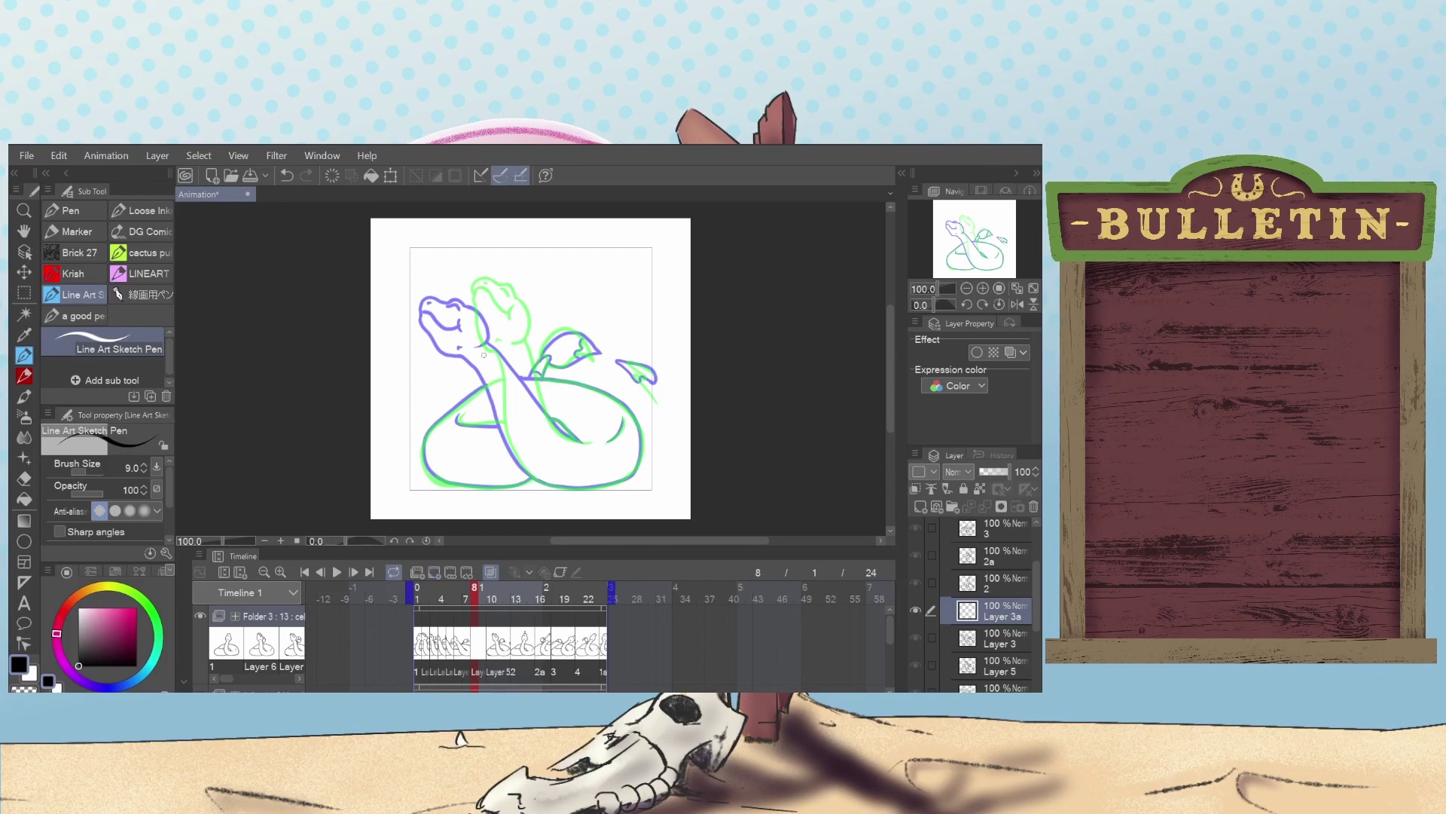
# Ink both sides of the raised neck on frame 8, midway between the onion-skinned poses.
pyautogui.moveTo(482, 356)
pyautogui.mouseDown()
pyautogui.moveTo(469, 325)
pyautogui.moveTo(491, 372)
pyautogui.moveTo(468, 337)
pyautogui.moveTo(479, 292)
pyautogui.mouseUp()
pyautogui.hotkey('ctrl', 'z')
pyautogui.hotkey('ctrl', 'z')
pyautogui.hotkey('ctrl', 'z')
pyautogui.moveTo(454, 293)
pyautogui.mouseDown()
pyautogui.moveTo(482, 281)
pyautogui.moveTo(513, 299)
pyautogui.mouseUp()
pyautogui.hotkey('ctrl', 'z')
pyautogui.hotkey('ctrl', 'z')
pyautogui.click(480, 345)
pyautogui.moveTo(511, 343); pyautogui.dragTo(565, 433)
pyautogui.hotkey('ctrl', 'z')
pyautogui.moveTo(573, 441)
pyautogui.mouseDown()
pyautogui.moveTo(513, 348)
pyautogui.moveTo(561, 431)
pyautogui.moveTo(522, 361)
pyautogui.moveTo(487, 371)
pyautogui.moveTo(497, 423)
pyautogui.moveTo(526, 471)
pyautogui.mouseUp()
pyautogui.hotkey('ctrl', 'z')
pyautogui.hotkey('ctrl', 'z')
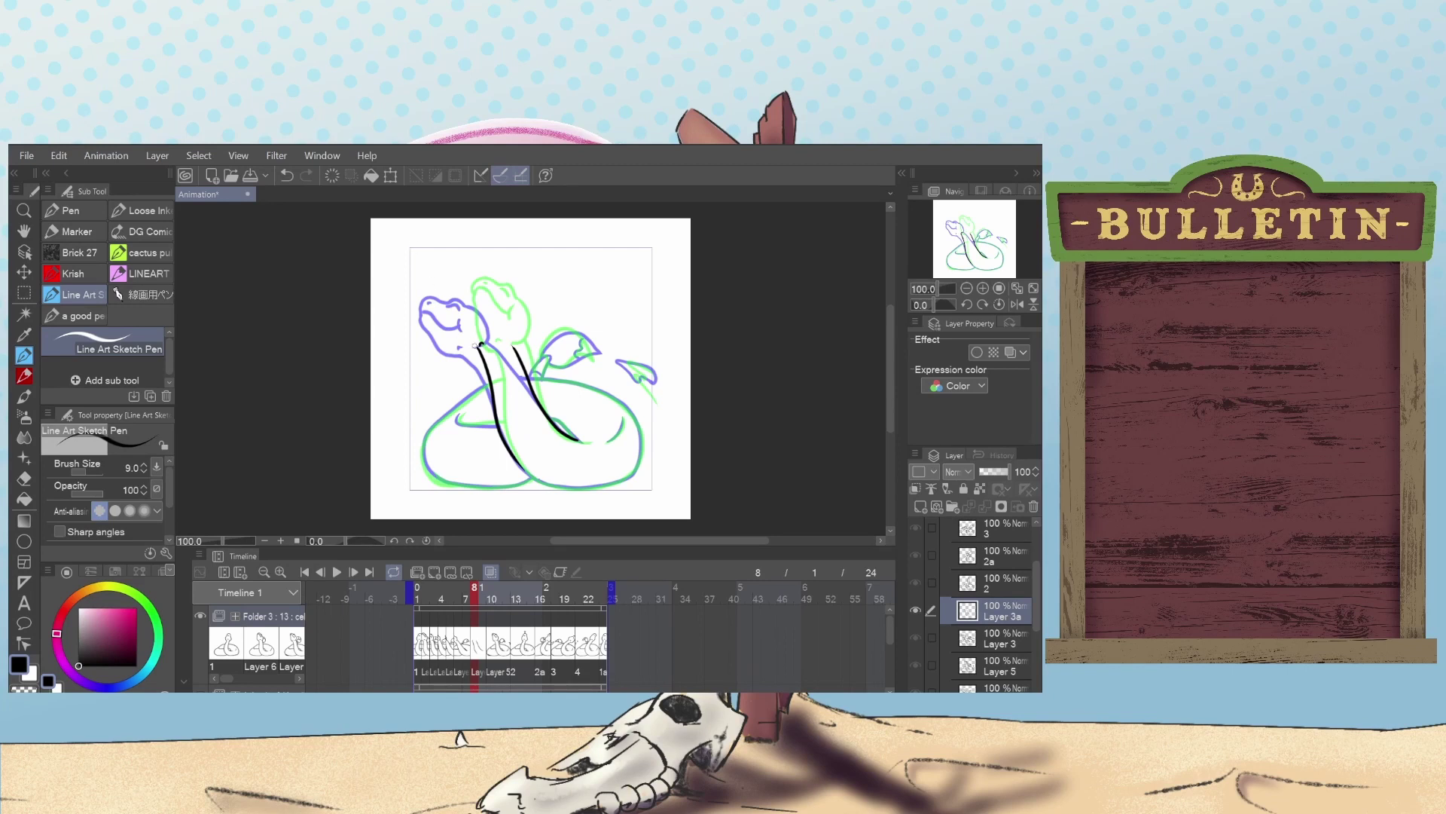
# Outline the snake's head above the neck on frame 8 and erase the stray line at the tip of the snout.
pyautogui.moveTo(479, 348)
pyautogui.mouseDown()
pyautogui.moveTo(455, 330)
pyautogui.moveTo(451, 284)
pyautogui.mouseUp()
pyautogui.hotkey('ctrl', 'z')
pyautogui.hotkey('ctrl', 'z')
pyautogui.moveTo(465, 348)
pyautogui.mouseDown()
pyautogui.moveTo(450, 294)
pyautogui.moveTo(472, 277)
pyautogui.moveTo(509, 315)
pyautogui.moveTo(516, 349)
pyautogui.moveTo(512, 311)
pyautogui.moveTo(456, 277)
pyautogui.moveTo(480, 281)
pyautogui.mouseUp()
pyautogui.hotkey('ctrl', 'z')
pyautogui.hotkey('ctrl', 'z')
pyautogui.hotkey('ctrl', 'z')
pyautogui.press('e')
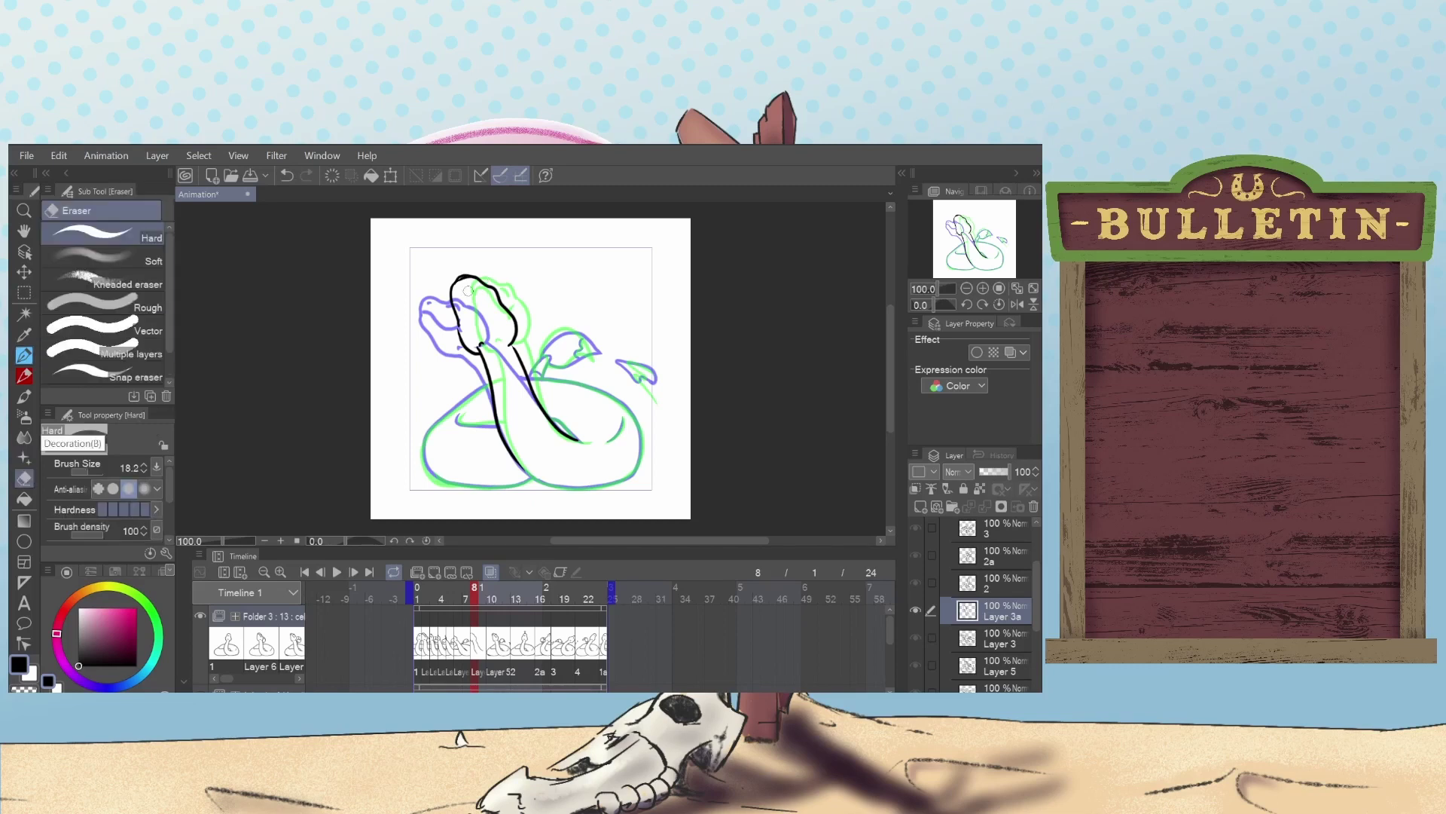
pyautogui.moveTo(478, 289); pyautogui.dragTo(457, 284)
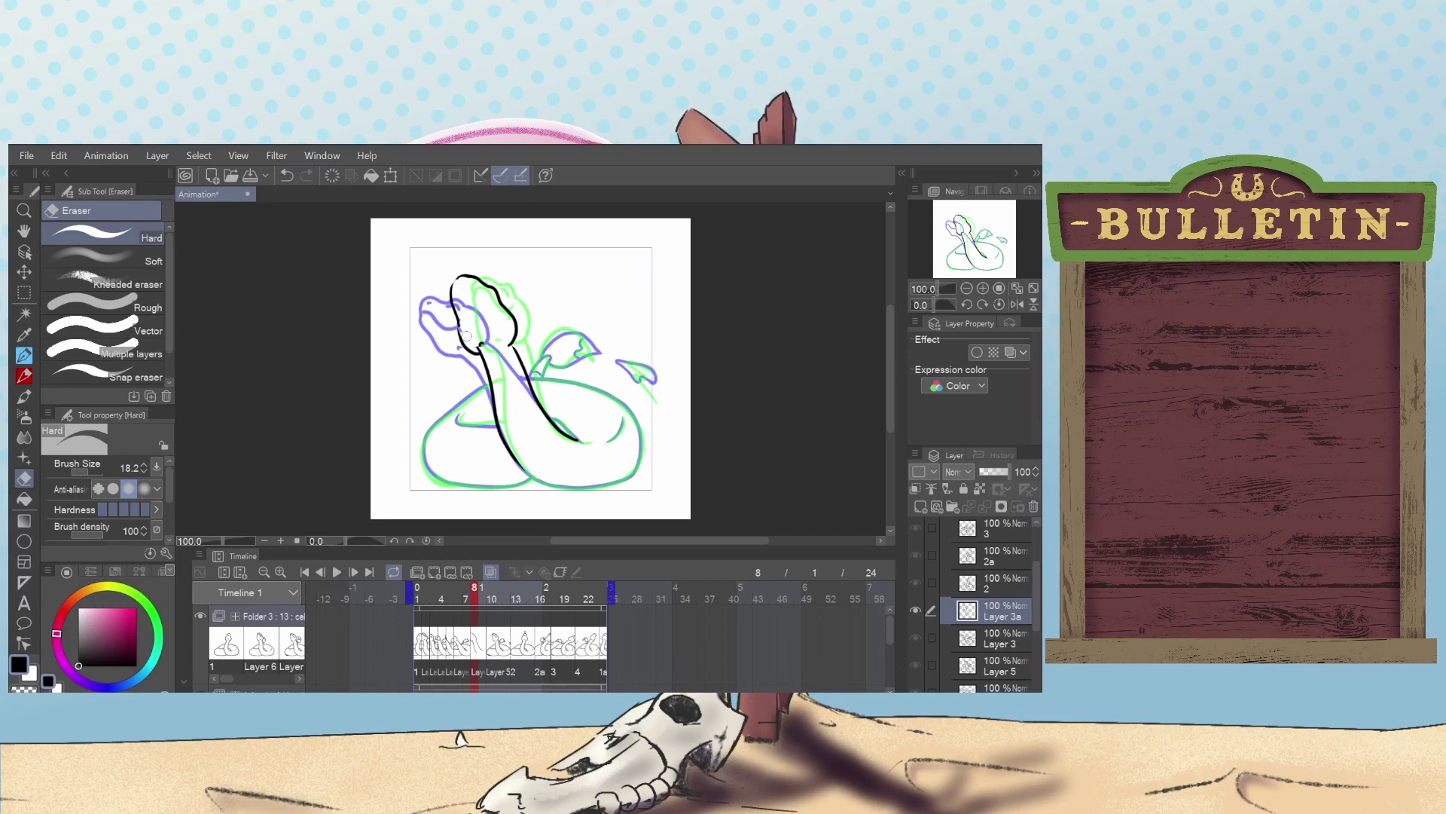
pyautogui.click(24, 354)
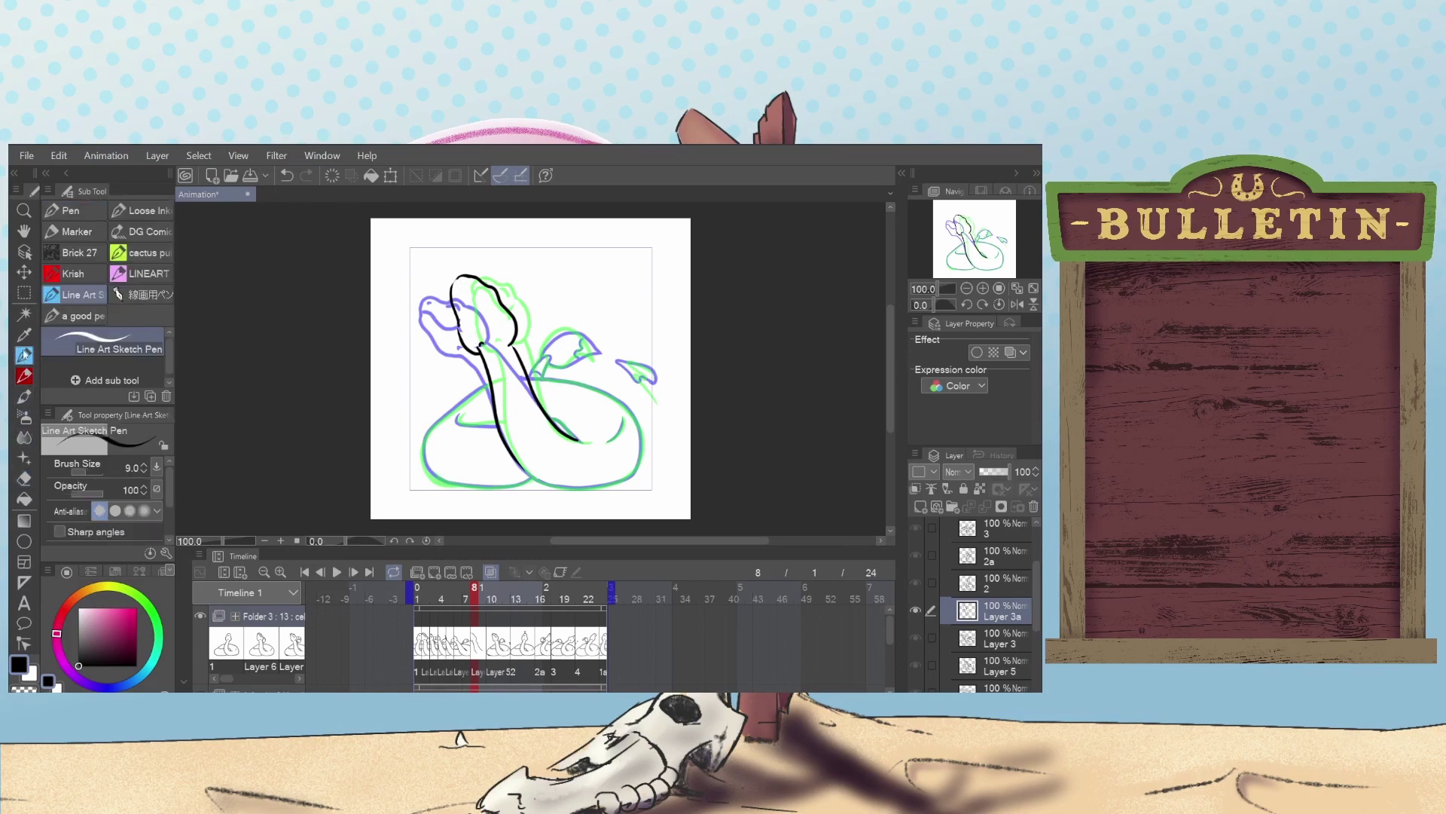
# Draw the mouth and snout lines on frame 8's head and erase the head's front outline.
pyautogui.moveTo(453, 286)
pyautogui.mouseDown()
pyautogui.moveTo(474, 287)
pyautogui.moveTo(498, 324)
pyautogui.moveTo(494, 302)
pyautogui.mouseUp()
pyautogui.hotkey('ctrl', 'z')
pyautogui.hotkey('ctrl', 'z')
pyautogui.moveTo(461, 340); pyautogui.dragTo(453, 311)
pyautogui.press('e')
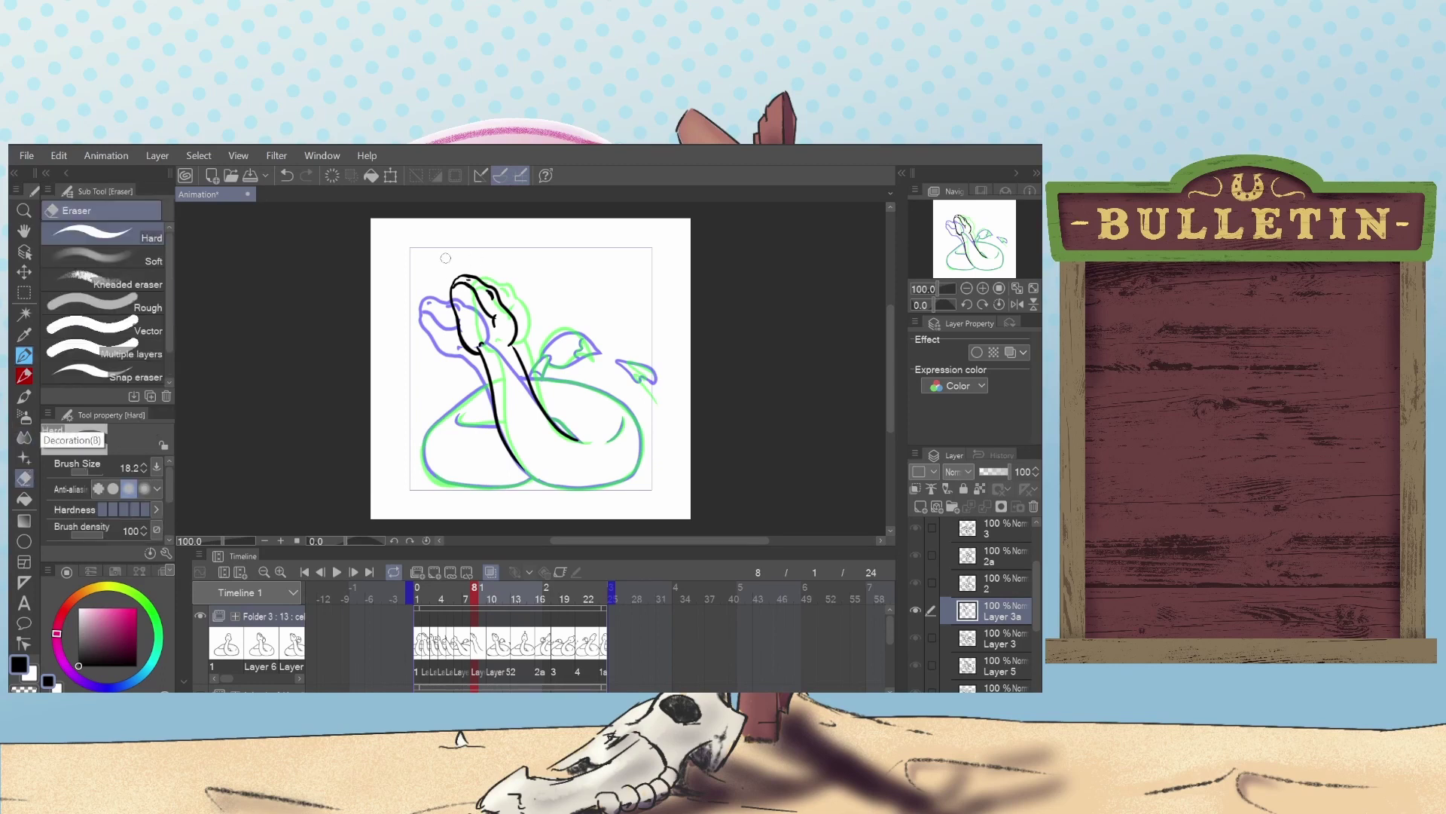
pyautogui.moveTo(452, 298)
pyautogui.mouseDown()
pyautogui.moveTo(473, 279)
pyautogui.moveTo(457, 296)
pyautogui.moveTo(468, 335)
pyautogui.moveTo(465, 309)
pyautogui.moveTo(453, 313)
pyautogui.mouseUp()
pyautogui.moveTo(459, 314); pyautogui.dragTo(459, 344)
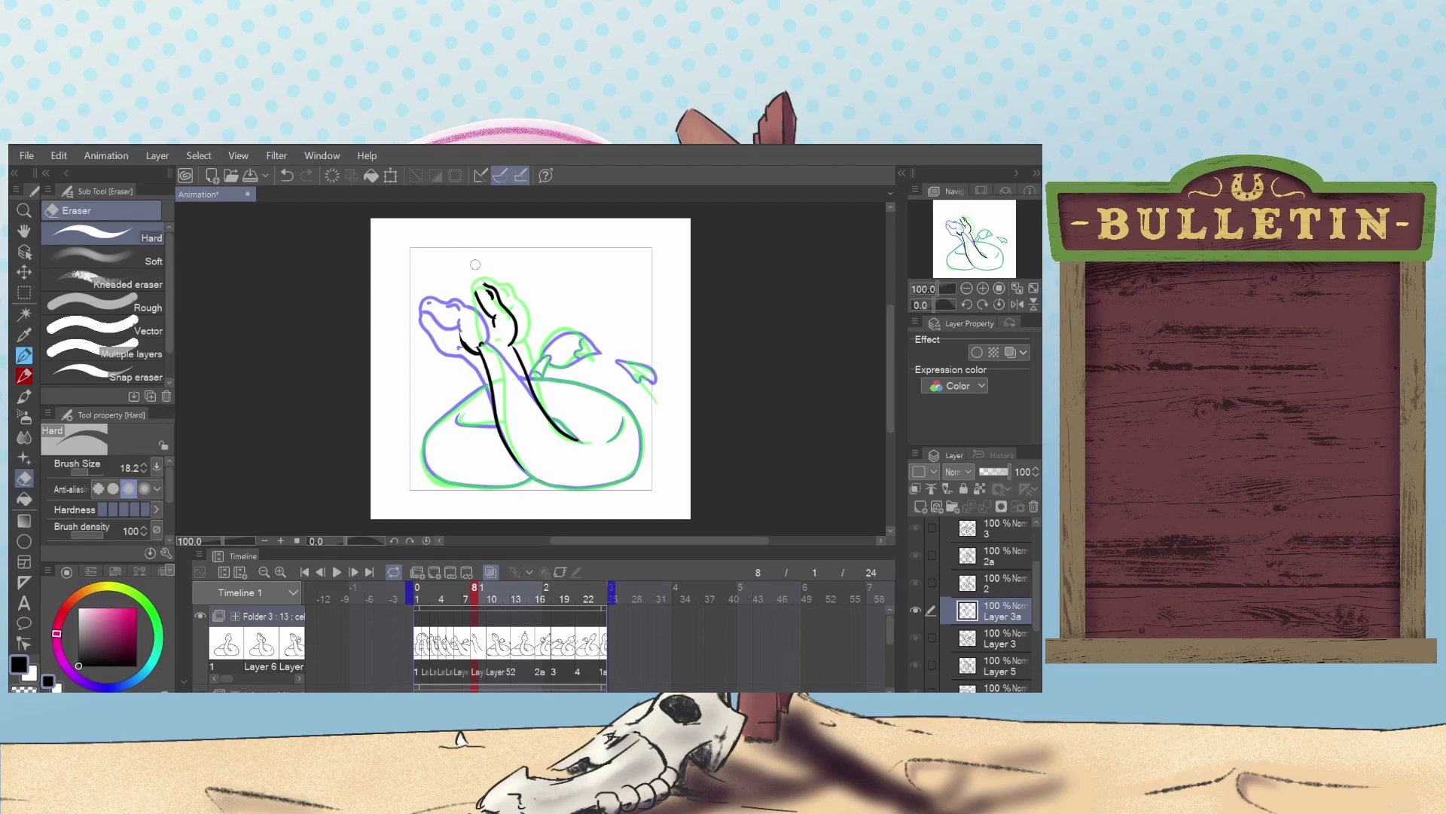
# Redraw the snout and front of the head on frame 8 and connect the head to the neck.
pyautogui.press('p')
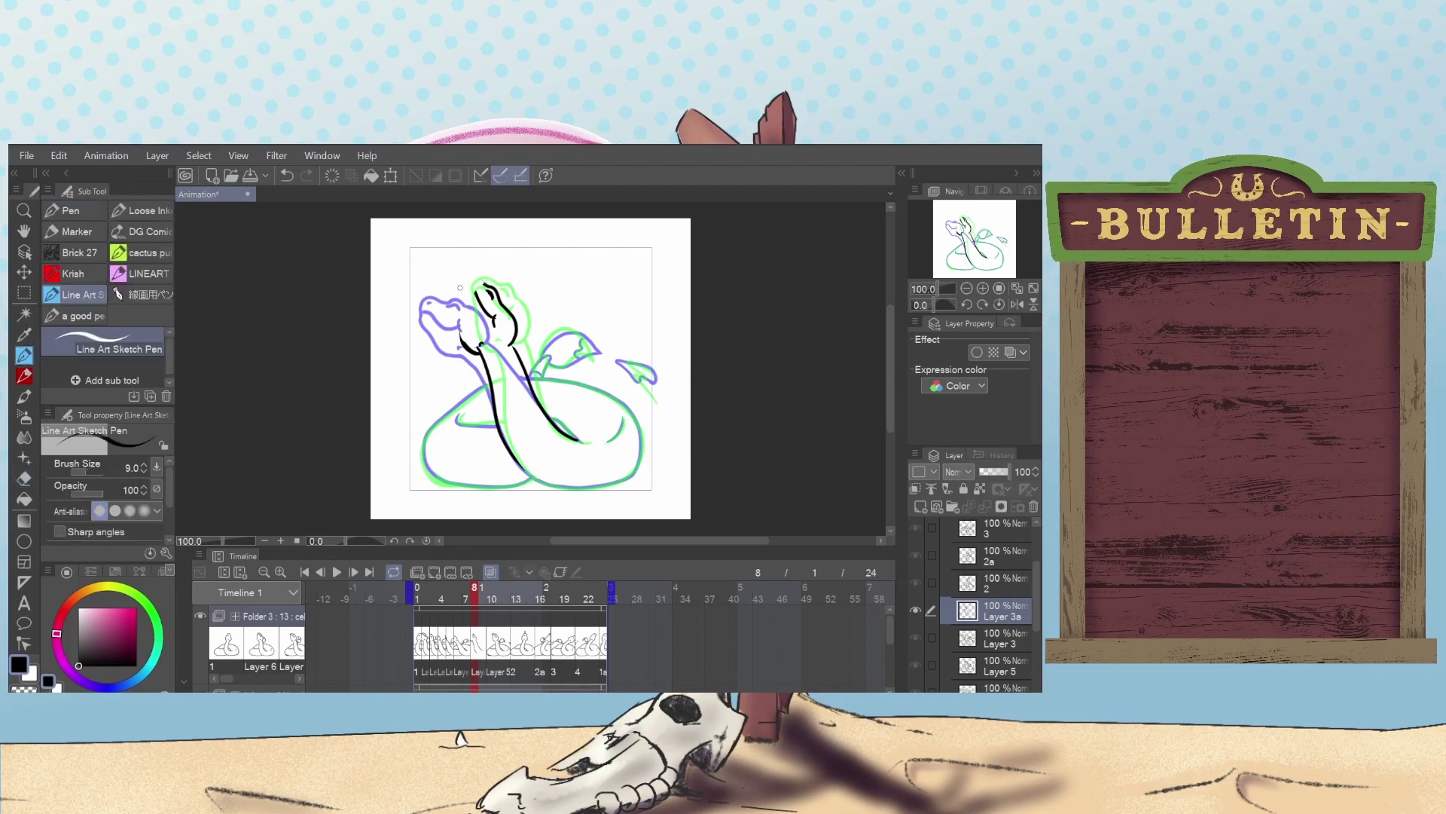
pyautogui.moveTo(455, 290)
pyautogui.mouseDown()
pyautogui.moveTo(464, 271)
pyautogui.moveTo(486, 290)
pyautogui.mouseUp()
pyautogui.hotkey('ctrl', 'z')
pyautogui.hotkey('ctrl', 'z')
pyautogui.moveTo(459, 288)
pyautogui.mouseDown()
pyautogui.moveTo(475, 276)
pyautogui.moveTo(497, 336)
pyautogui.mouseUp()
pyautogui.moveTo(457, 288)
pyautogui.mouseDown()
pyautogui.moveTo(455, 335)
pyautogui.moveTo(472, 353)
pyautogui.moveTo(461, 284)
pyautogui.mouseUp()
pyautogui.hotkey('ctrl', 'z')
pyautogui.moveTo(509, 342); pyautogui.dragTo(520, 357)
# Ink both coils on frame 8 with their outer outlines and inner creases, following the onion skin.
pyautogui.moveTo(560, 429)
pyautogui.mouseDown()
pyautogui.moveTo(594, 441)
pyautogui.moveTo(569, 434)
pyautogui.moveTo(595, 438)
pyautogui.moveTo(617, 417)
pyautogui.mouseUp()
pyautogui.hotkey('ctrl', 'z')
pyautogui.moveTo(517, 460)
pyautogui.mouseDown()
pyautogui.moveTo(561, 486)
pyautogui.moveTo(608, 488)
pyautogui.moveTo(638, 441)
pyautogui.moveTo(601, 386)
pyautogui.moveTo(526, 379)
pyautogui.mouseUp()
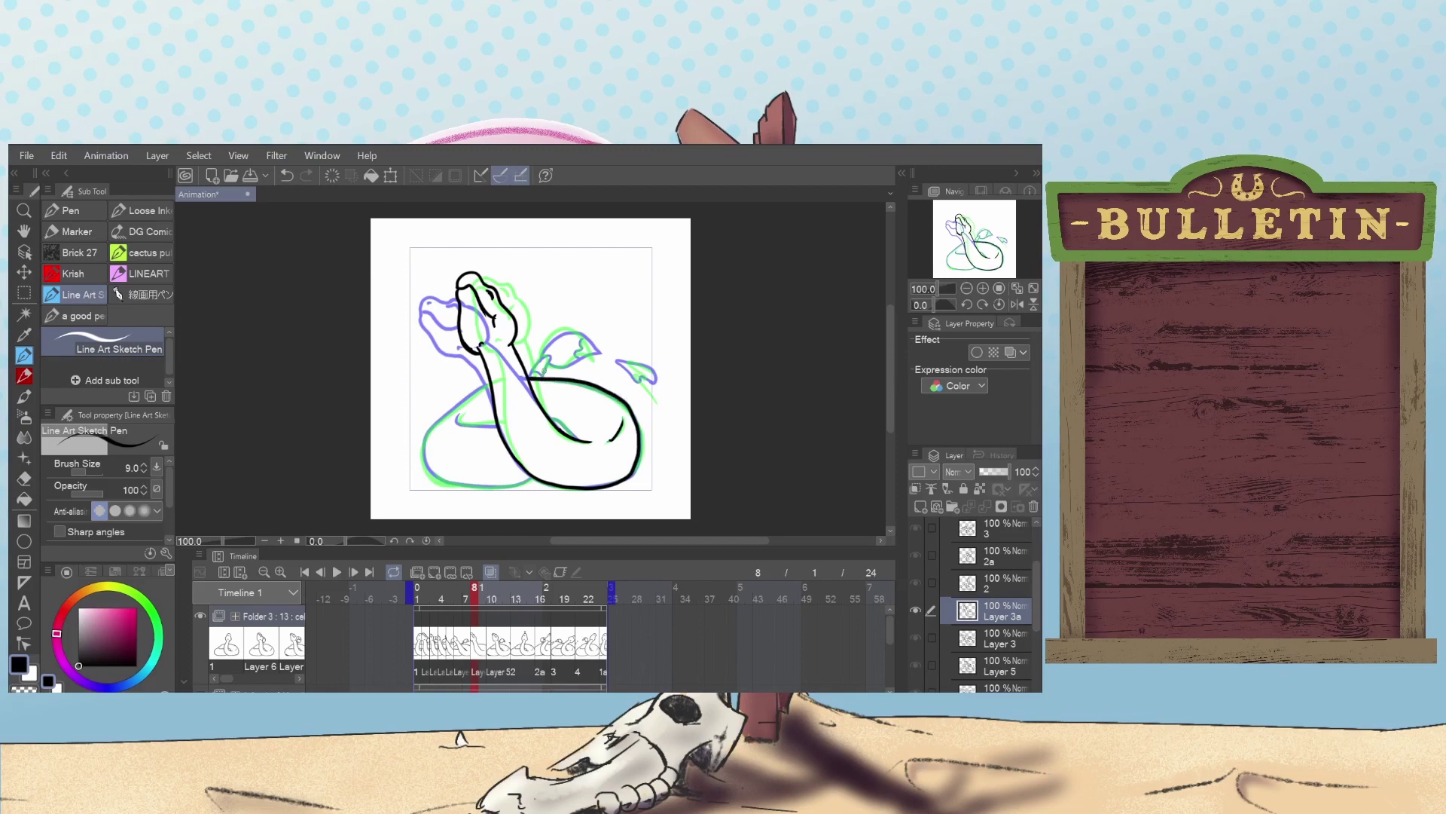
pyautogui.moveTo(533, 479)
pyautogui.mouseDown()
pyautogui.moveTo(458, 488)
pyautogui.moveTo(427, 466)
pyautogui.moveTo(437, 419)
pyautogui.moveTo(495, 381)
pyautogui.moveTo(498, 429)
pyautogui.moveTo(458, 419)
pyautogui.moveTo(494, 422)
pyautogui.moveTo(456, 420)
pyautogui.mouseUp()
pyautogui.hotkey('ctrl', 'z')
pyautogui.hotkey('ctrl', 'z')
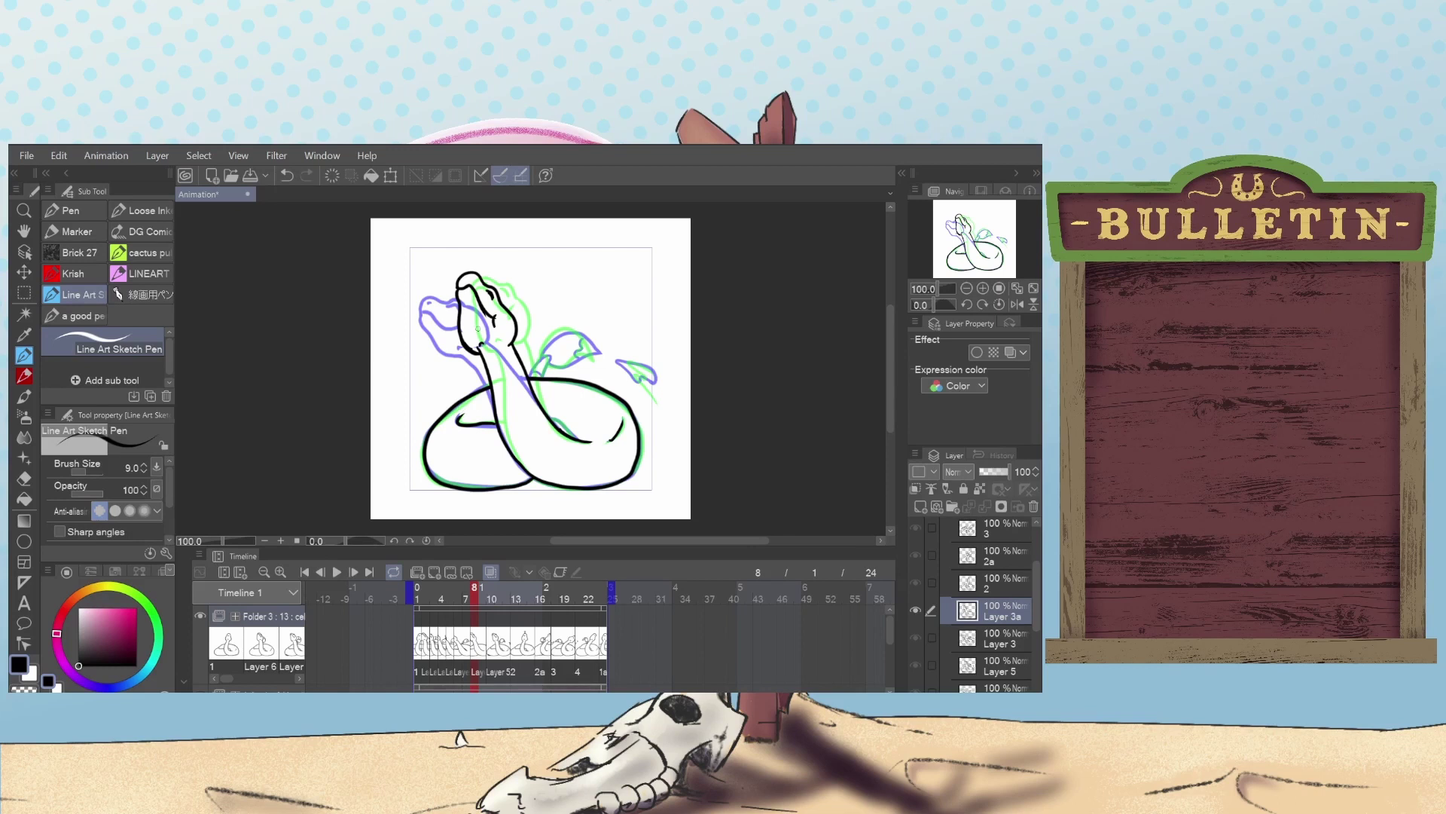
# Try small jaw and snout marks inside the head on frame 8.
pyautogui.moveTo(472, 322); pyautogui.dragTo(486, 350)
pyautogui.hotkey('ctrl', 'z')
pyautogui.moveTo(465, 301); pyautogui.dragTo(471, 293)
pyautogui.hotkey('ctrl', 'z')
pyautogui.moveTo(465, 302); pyautogui.dragTo(468, 299)
pyautogui.hotkey('ctrl', 'z')
pyautogui.hotkey('ctrl', 'z')
# Ink the separate tail tip on frame 8 over the onion-skinned tip shapes.
pyautogui.moveTo(652, 395); pyautogui.dragTo(636, 374)
pyautogui.hotkey('ctrl', 'z')
pyautogui.hotkey('ctrl', 'z')
pyautogui.moveTo(624, 364)
pyautogui.mouseDown()
pyautogui.moveTo(651, 373)
pyautogui.moveTo(665, 428)
pyautogui.moveTo(659, 379)
pyautogui.mouseUp()
pyautogui.hotkey('ctrl', 'z')
pyautogui.hotkey('ctrl', 'z')
# Ink the curved raised tail with its base band on frame 8, redrawing strokes until they fit the onion skin.
pyautogui.moveTo(596, 358); pyautogui.dragTo(582, 336)
pyautogui.hotkey('ctrl', 'z')
pyautogui.hotkey('ctrl', 'z')
pyautogui.moveTo(578, 336)
pyautogui.mouseDown()
pyautogui.moveTo(541, 346)
pyautogui.moveTo(579, 336)
pyautogui.mouseUp()
pyautogui.hotkey('ctrl', 'z')
pyautogui.hotkey('ctrl', 'z')
pyautogui.moveTo(550, 369); pyautogui.dragTo(571, 363)
pyautogui.hotkey('ctrl', 'z')
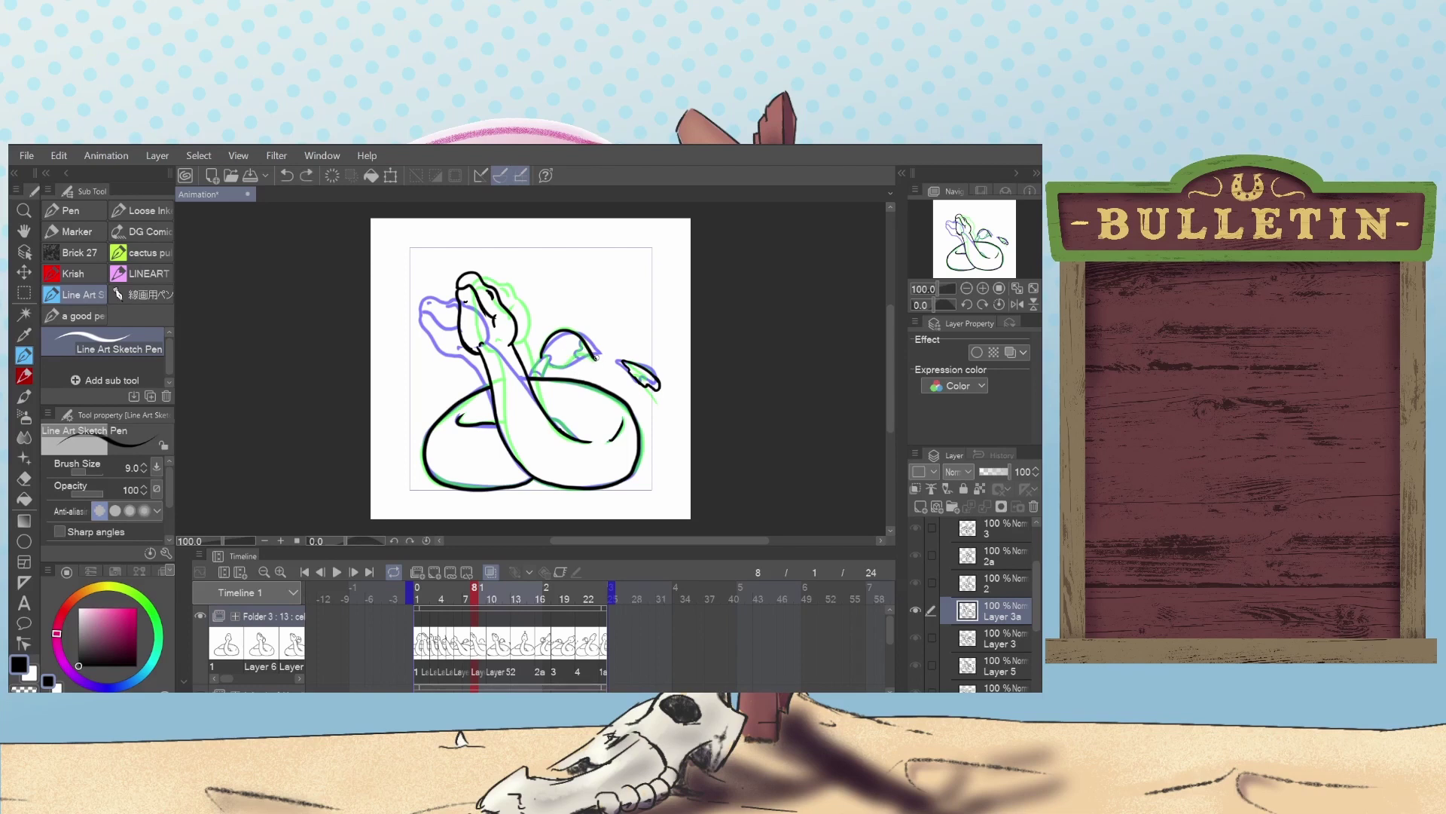
pyautogui.hotkey('ctrl', 'z')
pyautogui.moveTo(579, 336)
pyautogui.mouseDown()
pyautogui.moveTo(539, 355)
pyautogui.moveTo(563, 329)
pyautogui.moveTo(599, 355)
pyautogui.moveTo(562, 329)
pyautogui.moveTo(542, 352)
pyautogui.moveTo(556, 331)
pyautogui.moveTo(591, 351)
pyautogui.moveTo(554, 363)
pyautogui.moveTo(595, 357)
pyautogui.moveTo(546, 369)
pyautogui.moveTo(595, 360)
pyautogui.moveTo(550, 356)
pyautogui.moveTo(529, 375)
pyautogui.moveTo(548, 347)
pyautogui.moveTo(531, 374)
pyautogui.moveTo(583, 337)
pyautogui.mouseUp()
pyautogui.hotkey('ctrl', 'z')
pyautogui.hotkey('ctrl', 'z')
pyautogui.hotkey('ctrl', 'z')
pyautogui.hotkey('ctrl', 'z')
pyautogui.hotkey('ctrl', 'z')
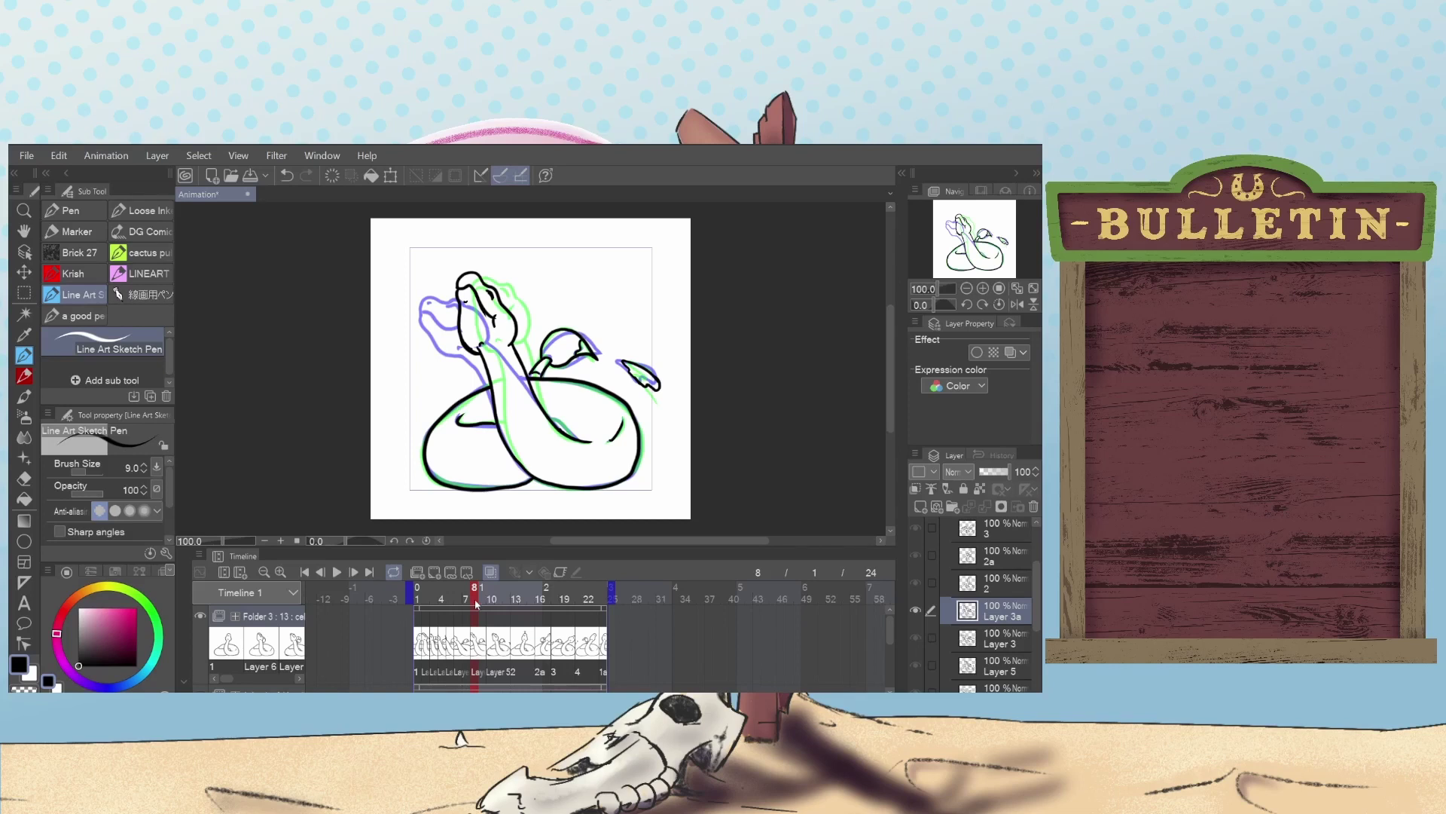
# Add a blank in-between cel on frame 7 and ink both sides of the left-leaning neck.
pyautogui.moveTo(477, 603); pyautogui.dragTo(467, 598)
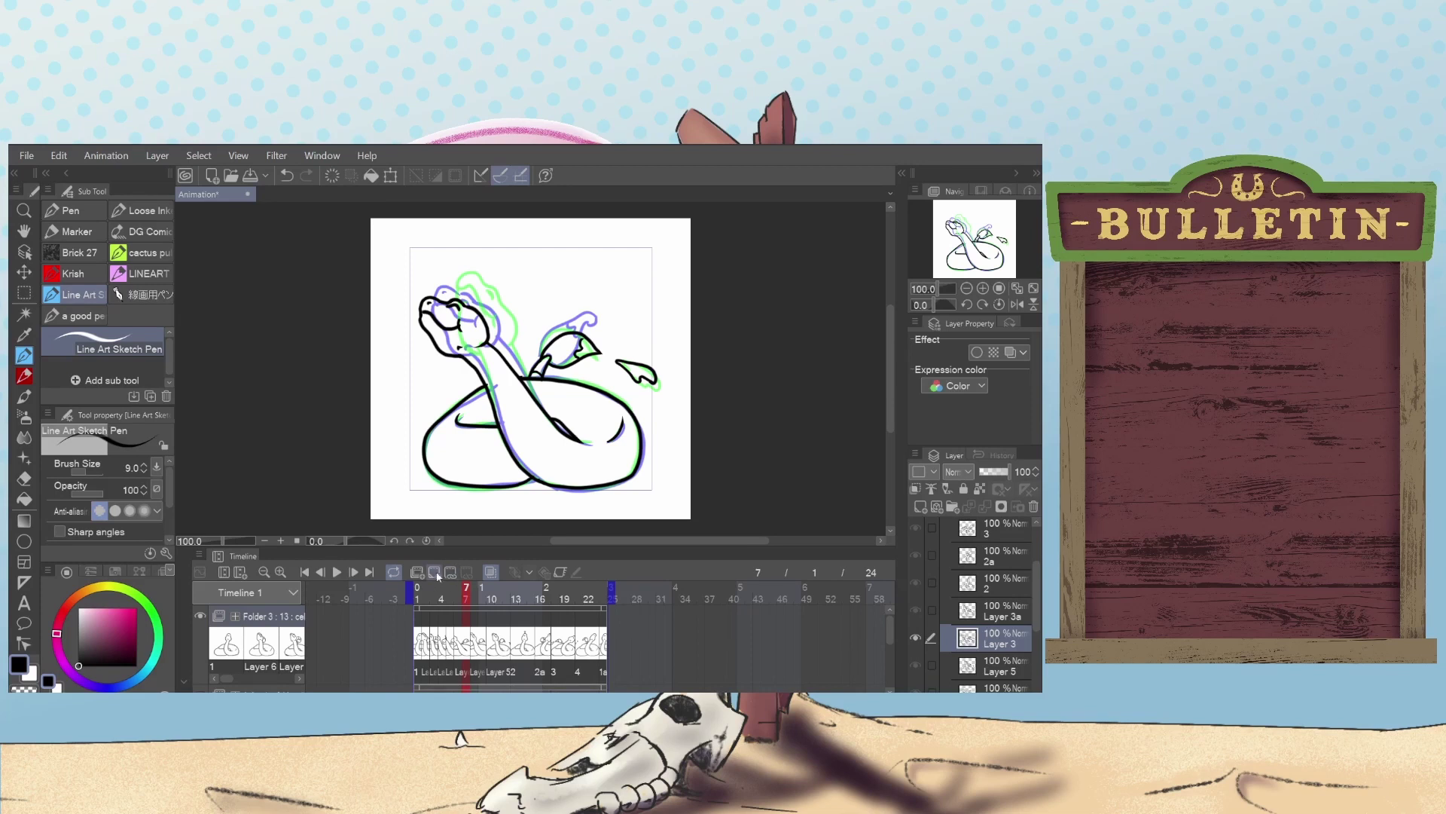
pyautogui.click(439, 572)
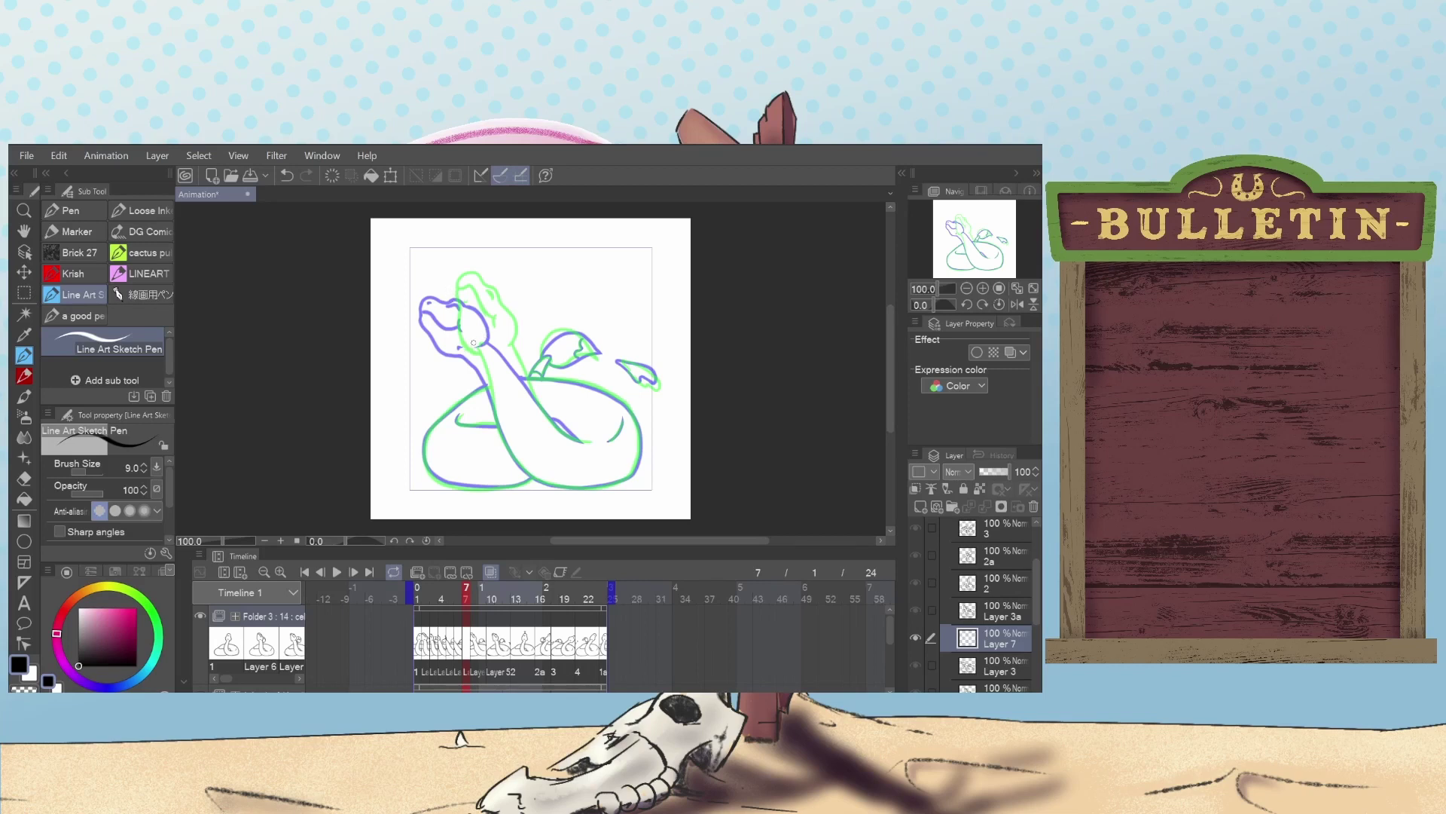
pyautogui.moveTo(471, 347)
pyautogui.mouseDown()
pyautogui.moveTo(484, 345)
pyautogui.moveTo(456, 337)
pyautogui.moveTo(457, 285)
pyautogui.mouseUp()
pyautogui.hotkey('ctrl', 'z')
pyautogui.click(468, 346)
pyautogui.hotkey('ctrl', 'z')
pyautogui.moveTo(471, 351); pyautogui.dragTo(494, 407)
pyautogui.hotkey('ctrl', 'z')
pyautogui.moveTo(468, 350); pyautogui.dragTo(500, 431)
pyautogui.moveTo(498, 338)
pyautogui.mouseDown()
pyautogui.moveTo(589, 442)
pyautogui.moveTo(535, 399)
pyautogui.mouseUp()
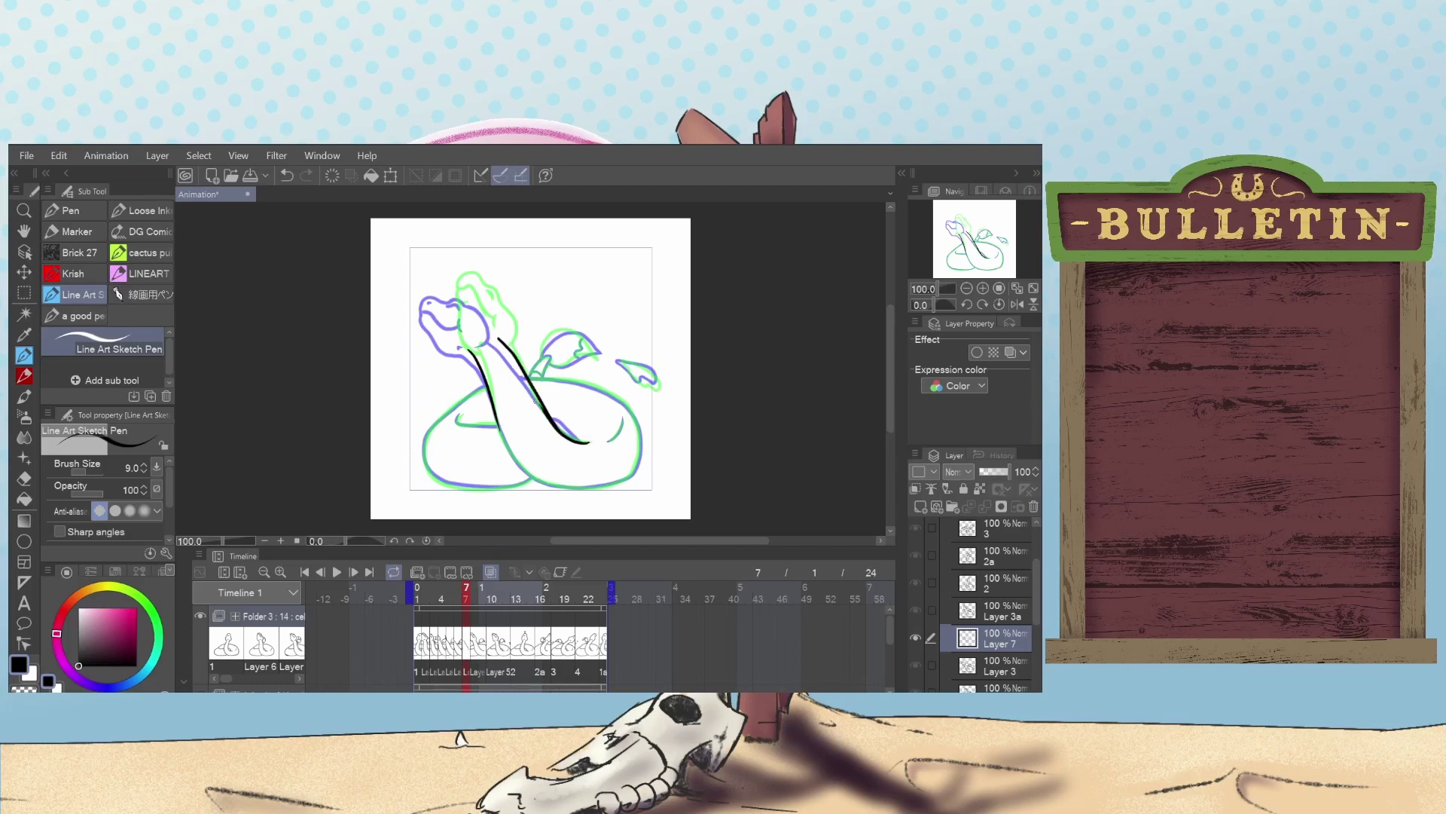
pyautogui.hotkey('ctrl', 'z')
pyautogui.moveTo(587, 442); pyautogui.dragTo(540, 399)
pyautogui.hotkey('ctrl', 'z')
# Outline the head on frame 7 from the jaw around the snout to the back of the neck.
pyautogui.moveTo(471, 352); pyautogui.dragTo(446, 296)
pyautogui.hotkey('ctrl', 'z')
pyautogui.moveTo(473, 355); pyautogui.dragTo(430, 302)
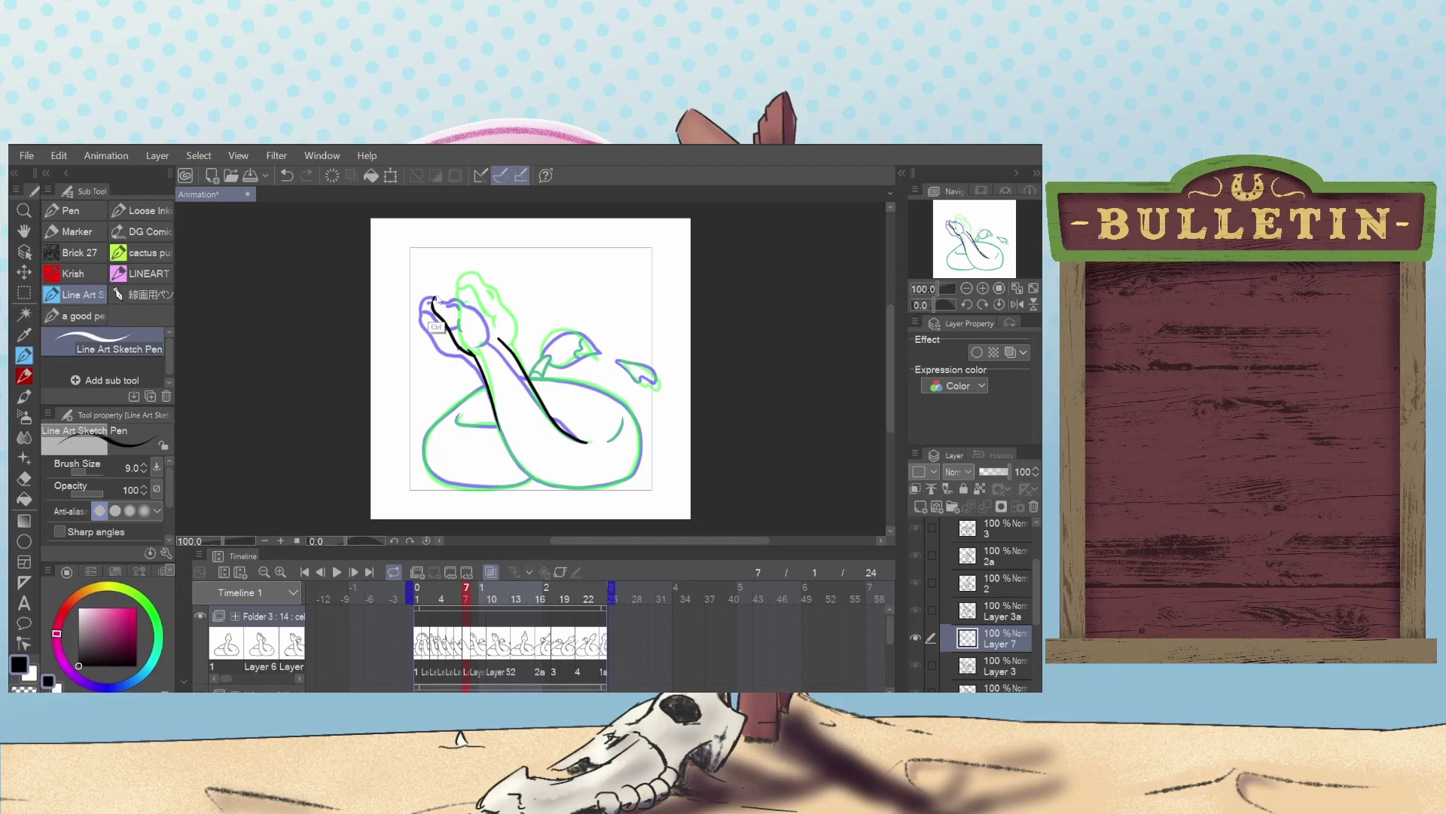
pyautogui.hotkey('ctrl', 'z')
pyautogui.moveTo(433, 306)
pyautogui.mouseDown()
pyautogui.moveTo(439, 278)
pyautogui.moveTo(456, 284)
pyautogui.mouseUp()
pyautogui.hotkey('ctrl', 'z')
pyautogui.moveTo(432, 302)
pyautogui.mouseDown()
pyautogui.moveTo(437, 282)
pyautogui.moveTo(474, 286)
pyautogui.moveTo(505, 338)
pyautogui.mouseUp()
pyautogui.hotkey('ctrl', 'z')
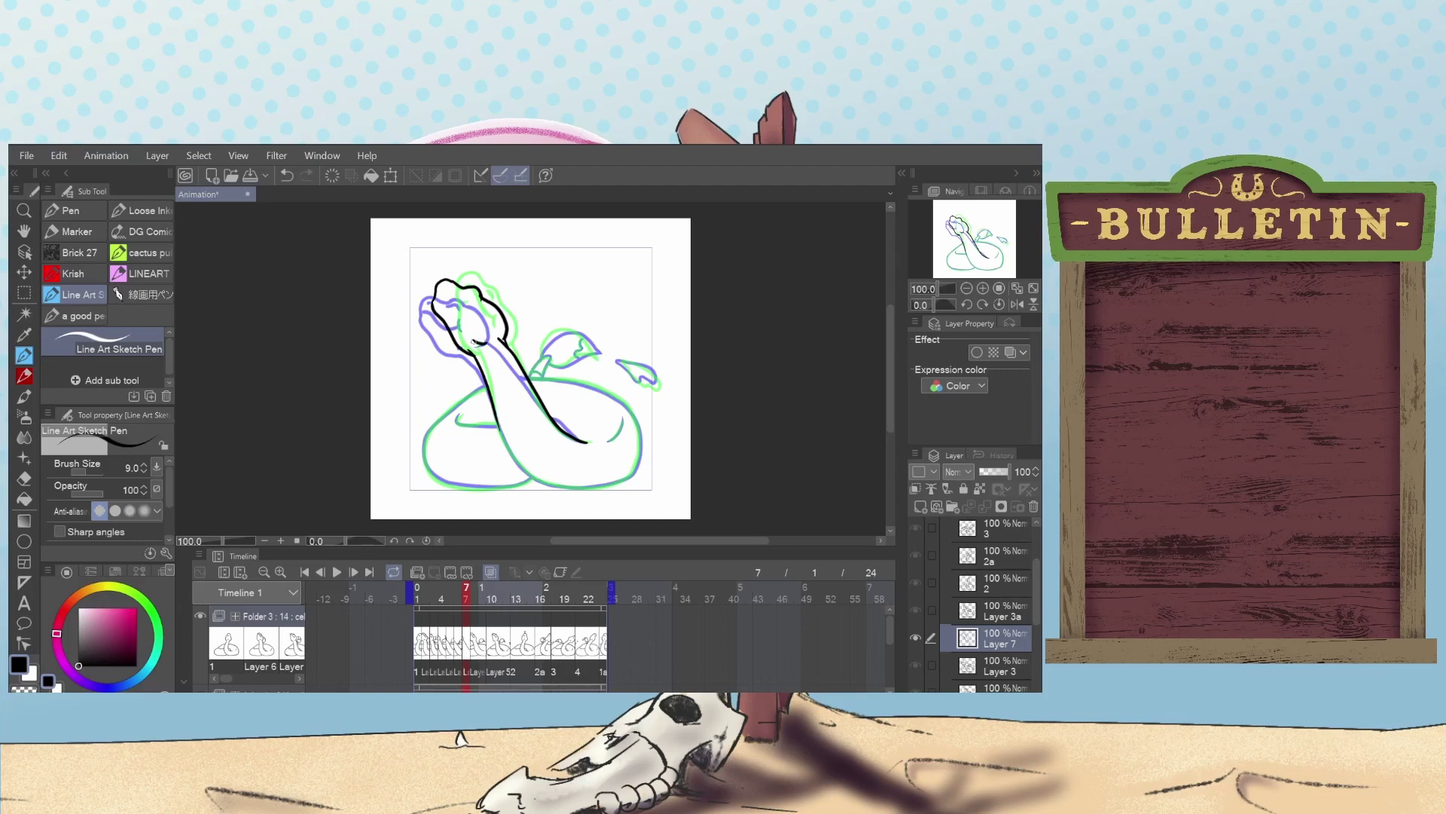
# Finish the jaw and draw the mouth and snout lines inside the head on frame 7.
pyautogui.moveTo(485, 347); pyautogui.dragTo(468, 338)
pyautogui.moveTo(479, 324); pyautogui.dragTo(477, 321)
pyautogui.hotkey('ctrl', 'z')
pyautogui.hotkey('ctrl', 'z')
pyautogui.hotkey('ctrl', 'z')
pyautogui.moveTo(436, 296)
pyautogui.mouseDown()
pyautogui.moveTo(456, 294)
pyautogui.moveTo(482, 316)
pyautogui.moveTo(435, 296)
pyautogui.moveTo(480, 322)
pyautogui.moveTo(481, 305)
pyautogui.mouseUp()
pyautogui.hotkey('ctrl', 'z')
pyautogui.hotkey('ctrl', 'z')
pyautogui.hotkey('ctrl', 'z')
pyautogui.hotkey('ctrl', 'z')
pyautogui.moveTo(475, 297); pyautogui.dragTo(469, 287)
pyautogui.moveTo(436, 293); pyautogui.dragTo(459, 310)
pyautogui.hotkey('ctrl', 'z')
pyautogui.hotkey('ctrl', 'z')
pyautogui.moveTo(437, 292); pyautogui.dragTo(459, 309)
# Ink both coils on frame 7 with their inner creases and outer outlines.
pyautogui.moveTo(605, 439); pyautogui.dragTo(621, 420)
pyautogui.moveTo(498, 426); pyautogui.dragTo(458, 413)
pyautogui.moveTo(533, 478)
pyautogui.mouseDown()
pyautogui.moveTo(467, 494)
pyautogui.moveTo(441, 479)
pyautogui.mouseUp()
pyautogui.hotkey('ctrl', 'z')
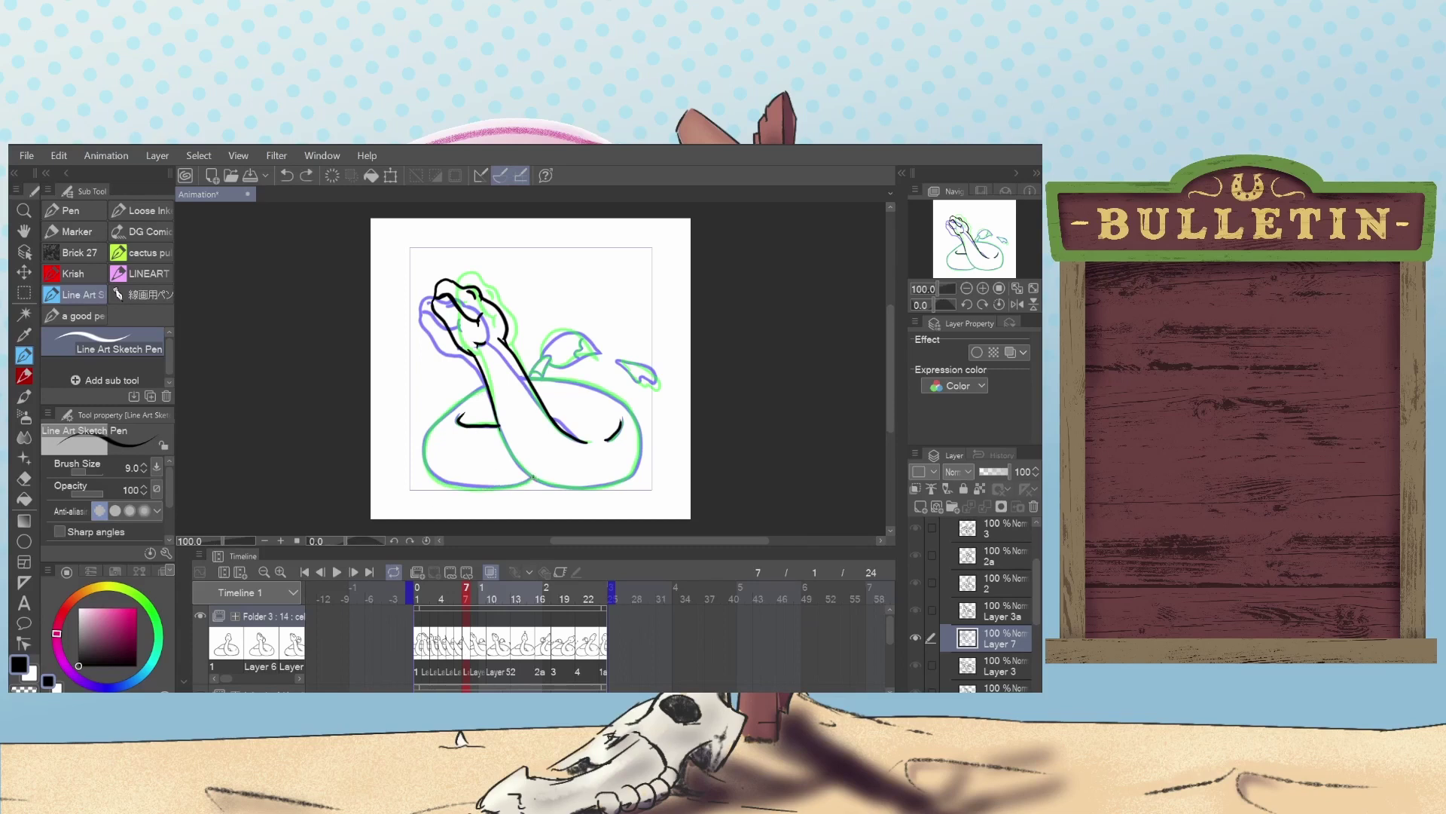
pyautogui.moveTo(532, 477)
pyautogui.mouseDown()
pyautogui.moveTo(469, 486)
pyautogui.moveTo(426, 460)
pyautogui.moveTo(427, 433)
pyautogui.moveTo(475, 394)
pyautogui.mouseUp()
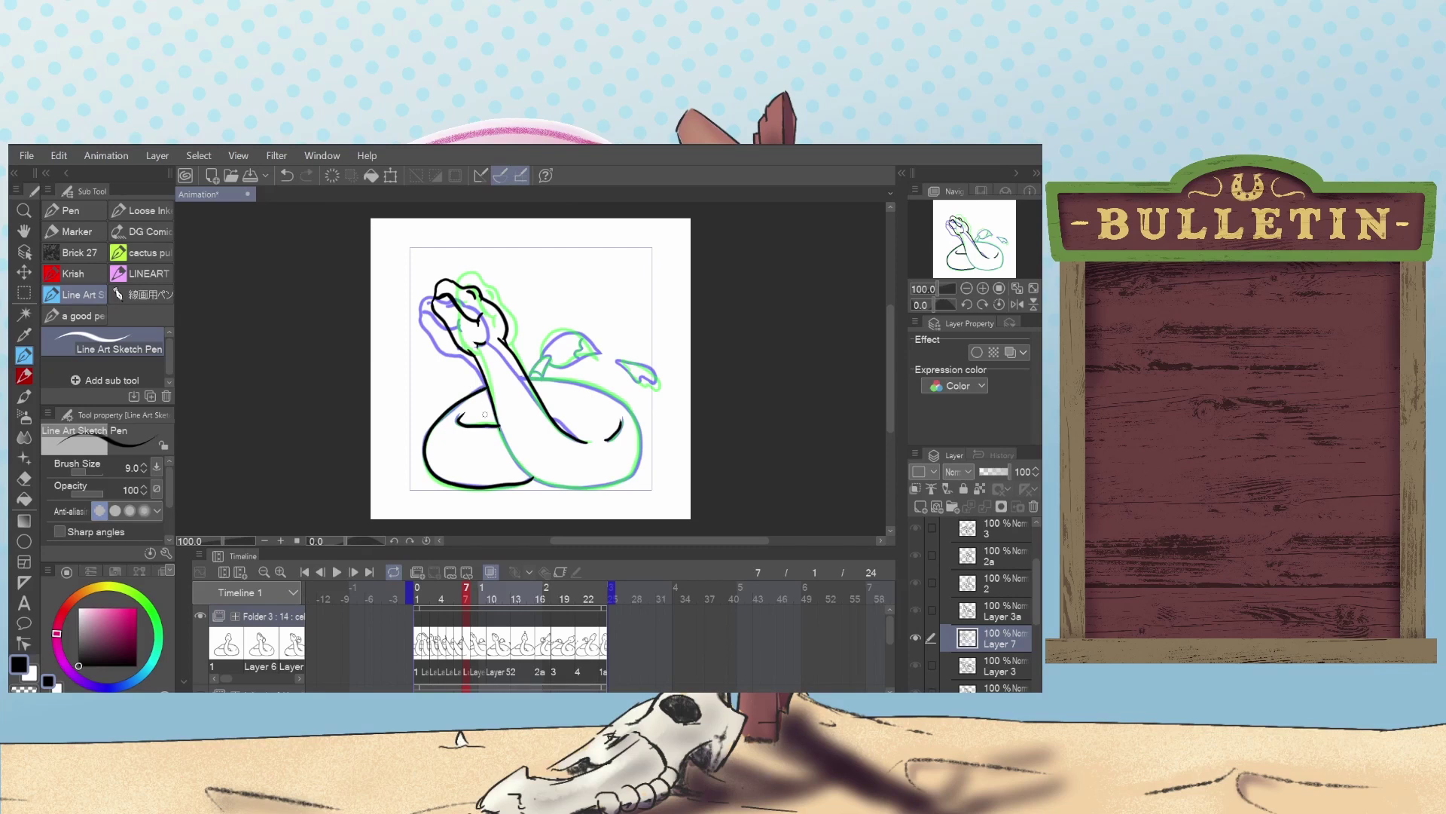
pyautogui.moveTo(546, 483)
pyautogui.mouseDown()
pyautogui.moveTo(504, 446)
pyautogui.moveTo(495, 400)
pyautogui.mouseUp()
pyautogui.moveTo(533, 477)
pyautogui.mouseDown()
pyautogui.moveTo(619, 483)
pyautogui.moveTo(642, 443)
pyautogui.moveTo(638, 407)
pyautogui.mouseUp()
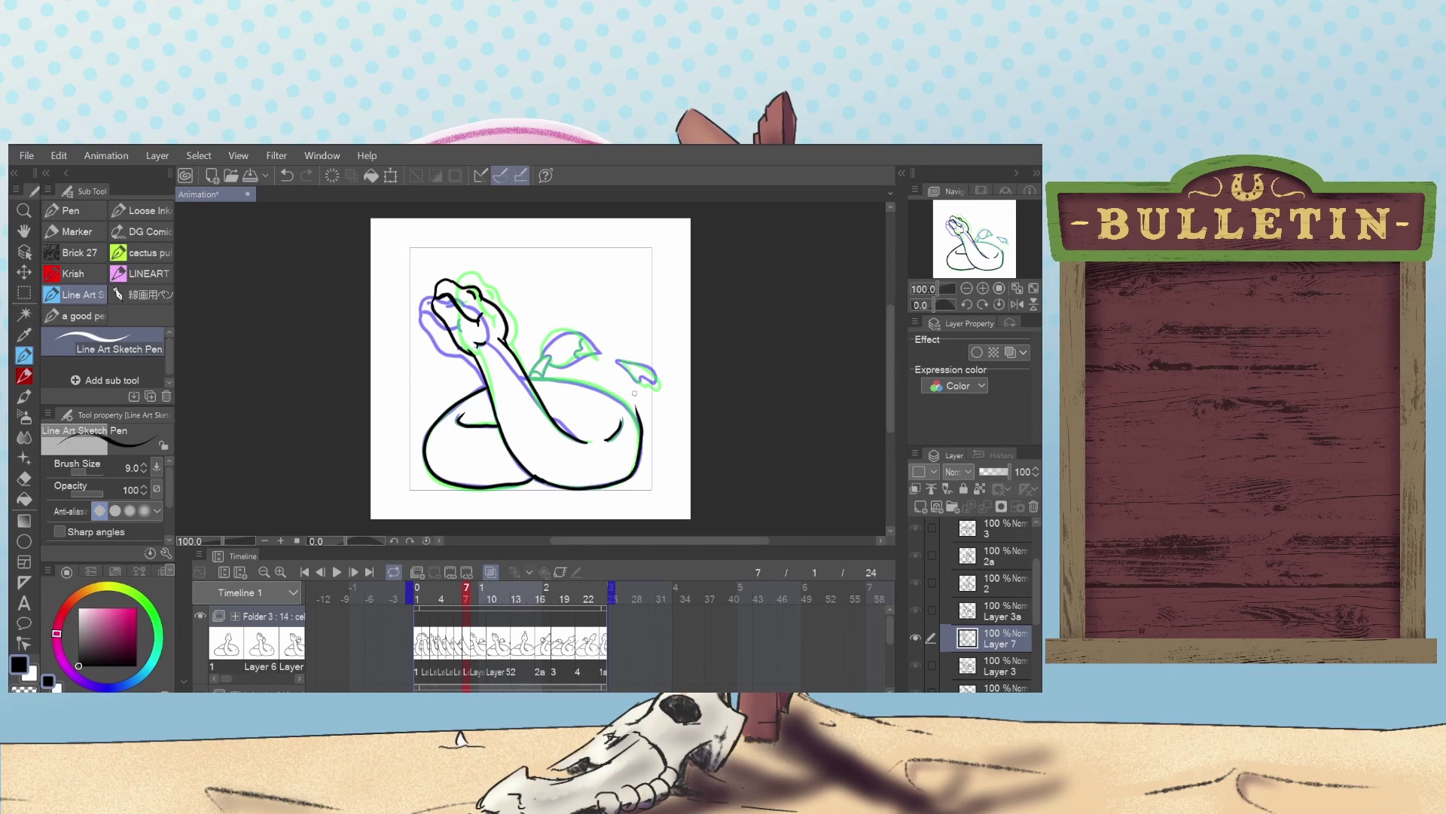
pyautogui.hotkey('ctrl', 'z')
pyautogui.moveTo(531, 476)
pyautogui.mouseDown()
pyautogui.moveTo(599, 491)
pyautogui.moveTo(633, 477)
pyautogui.moveTo(642, 448)
pyautogui.moveTo(620, 402)
pyautogui.moveTo(527, 376)
pyautogui.mouseUp()
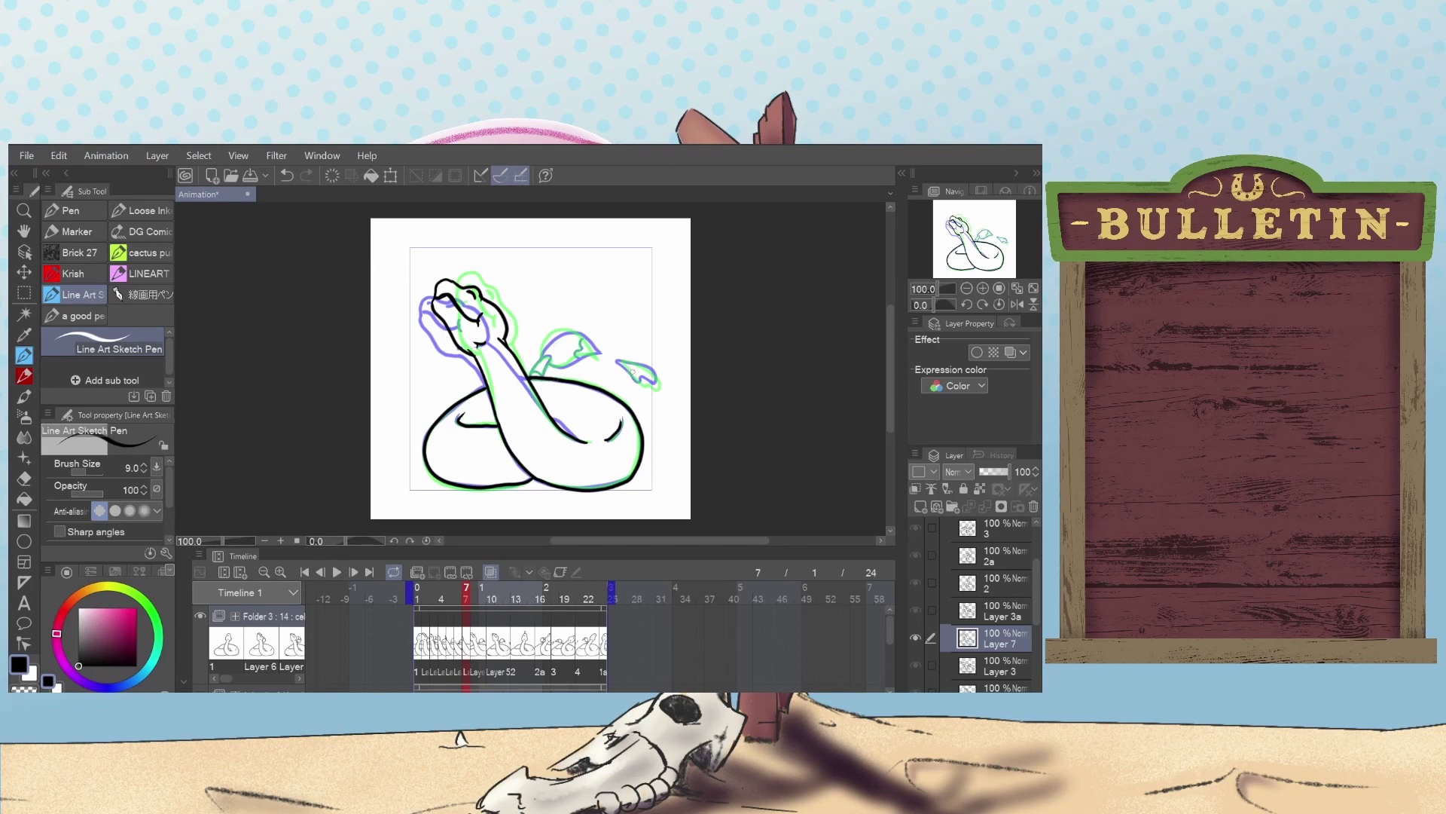
# Ink the separate tail tip and the raised tail with its base band on frame 7.
pyautogui.moveTo(632, 374)
pyautogui.mouseDown()
pyautogui.moveTo(622, 364)
pyautogui.moveTo(637, 362)
pyautogui.mouseUp()
pyautogui.hotkey('ctrl', 'z')
pyautogui.moveTo(580, 337)
pyautogui.mouseDown()
pyautogui.moveTo(547, 330)
pyautogui.moveTo(543, 352)
pyautogui.moveTo(569, 329)
pyautogui.moveTo(549, 328)
pyautogui.moveTo(542, 353)
pyautogui.mouseUp()
pyautogui.hotkey('ctrl', 'z')
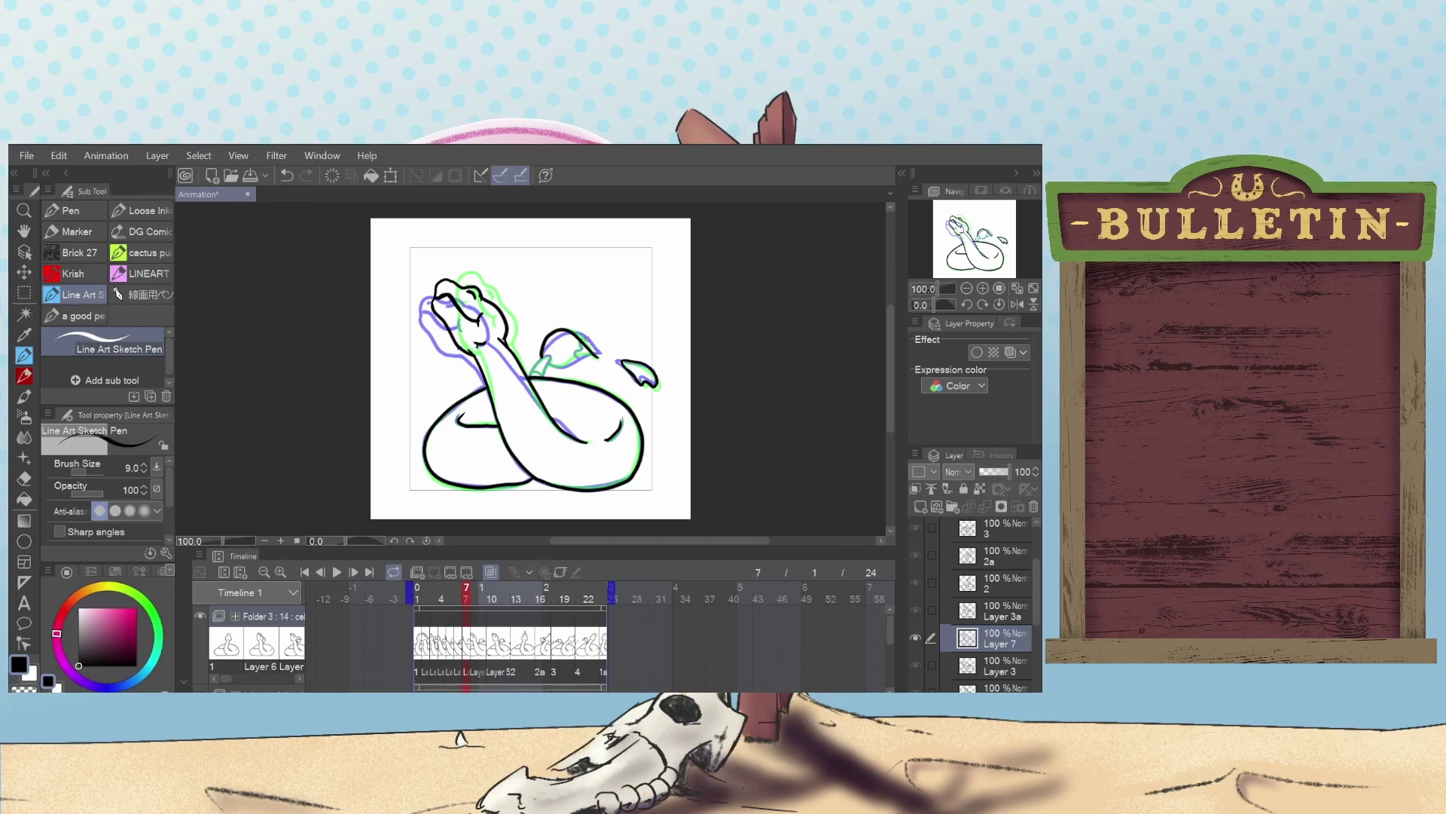
pyautogui.moveTo(594, 352)
pyautogui.mouseDown()
pyautogui.moveTo(531, 373)
pyautogui.moveTo(546, 350)
pyautogui.moveTo(533, 377)
pyautogui.mouseUp()
# Play back the animation, stop it and inspect frame 11 and the early frames back to frame 3.
pyautogui.click(337, 574)
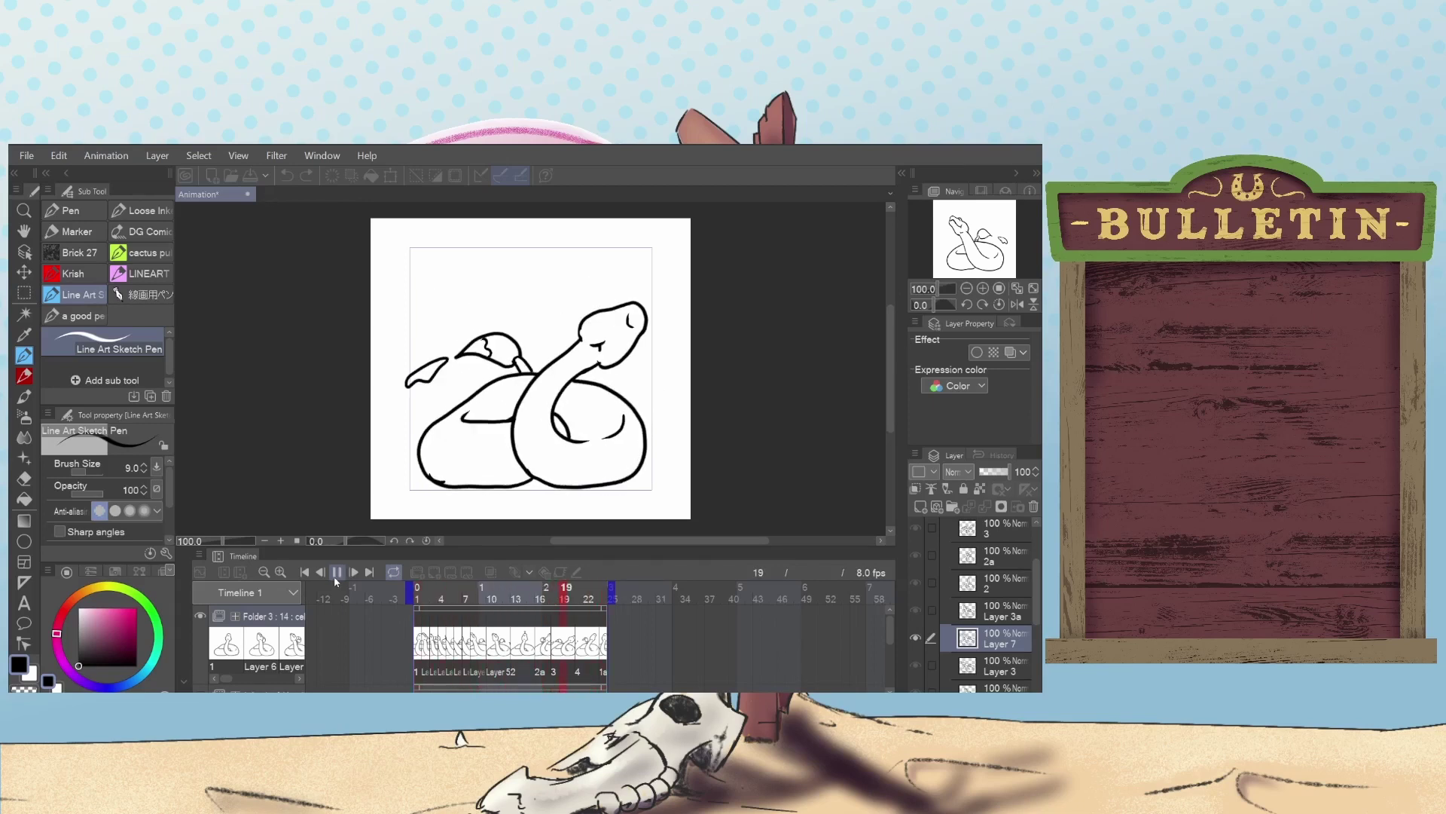
pyautogui.click(338, 572)
pyautogui.click(501, 604)
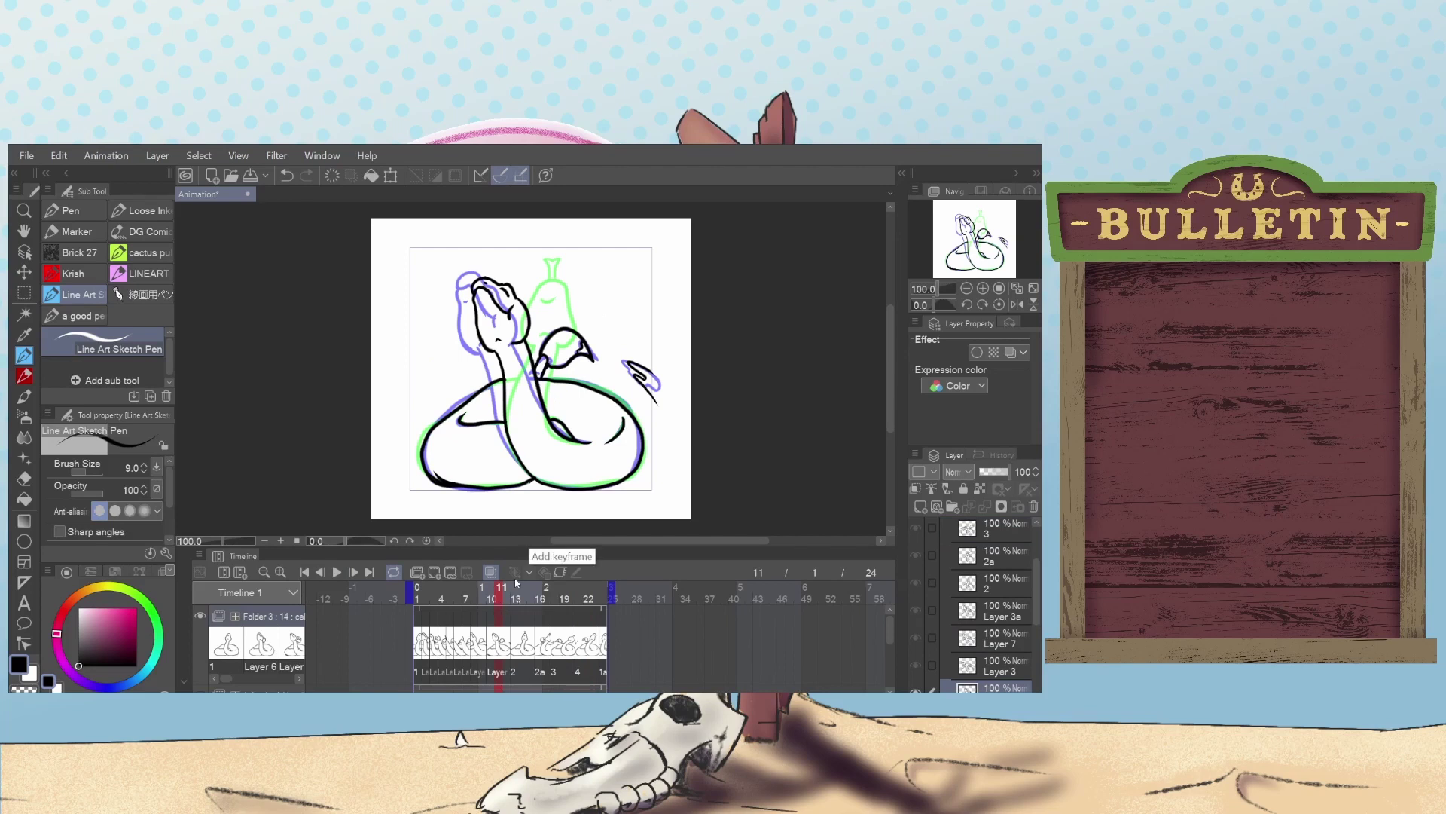
pyautogui.press('e')
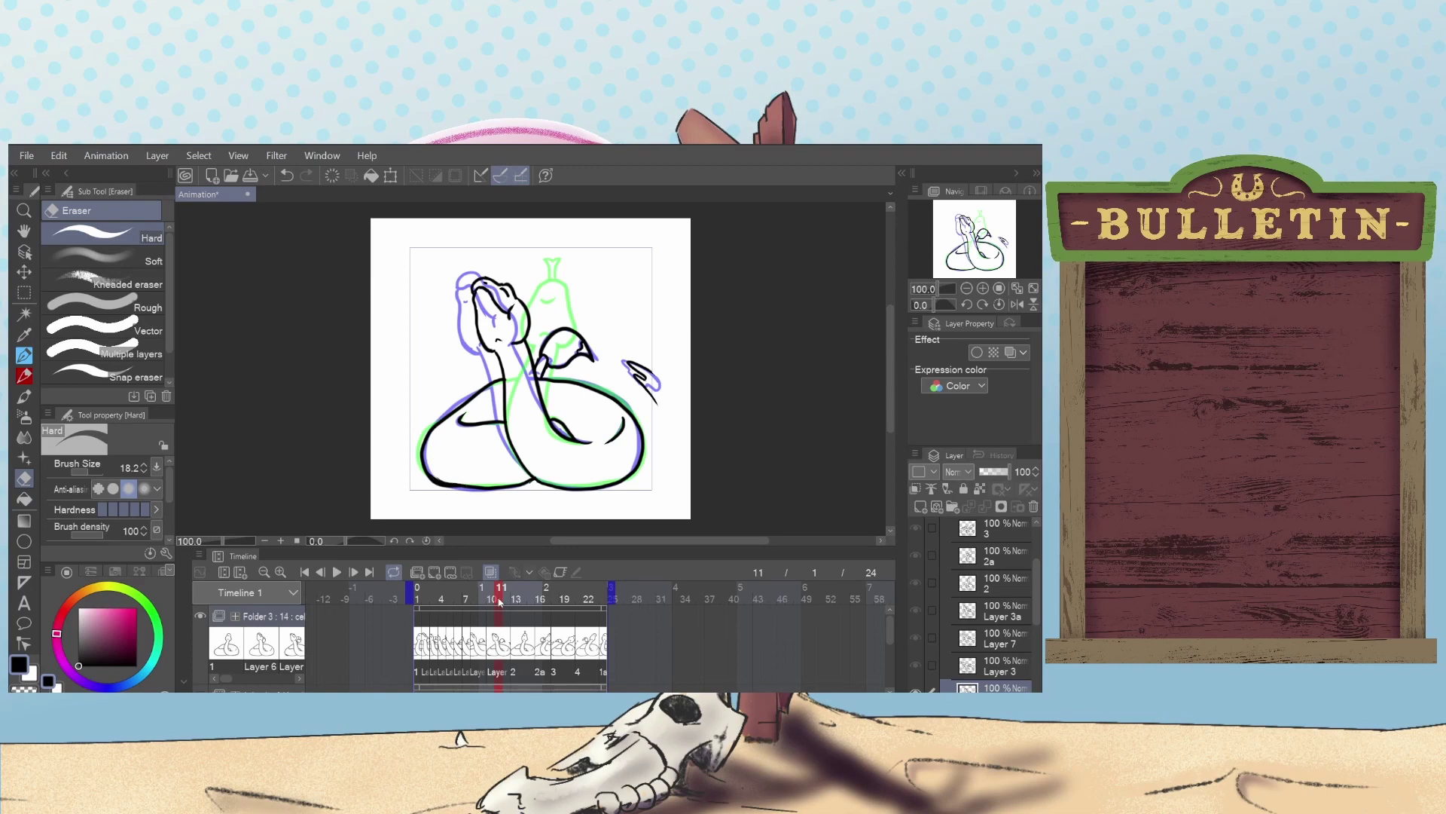
pyautogui.click(468, 601)
pyautogui.moveTo(468, 601); pyautogui.dragTo(435, 601)
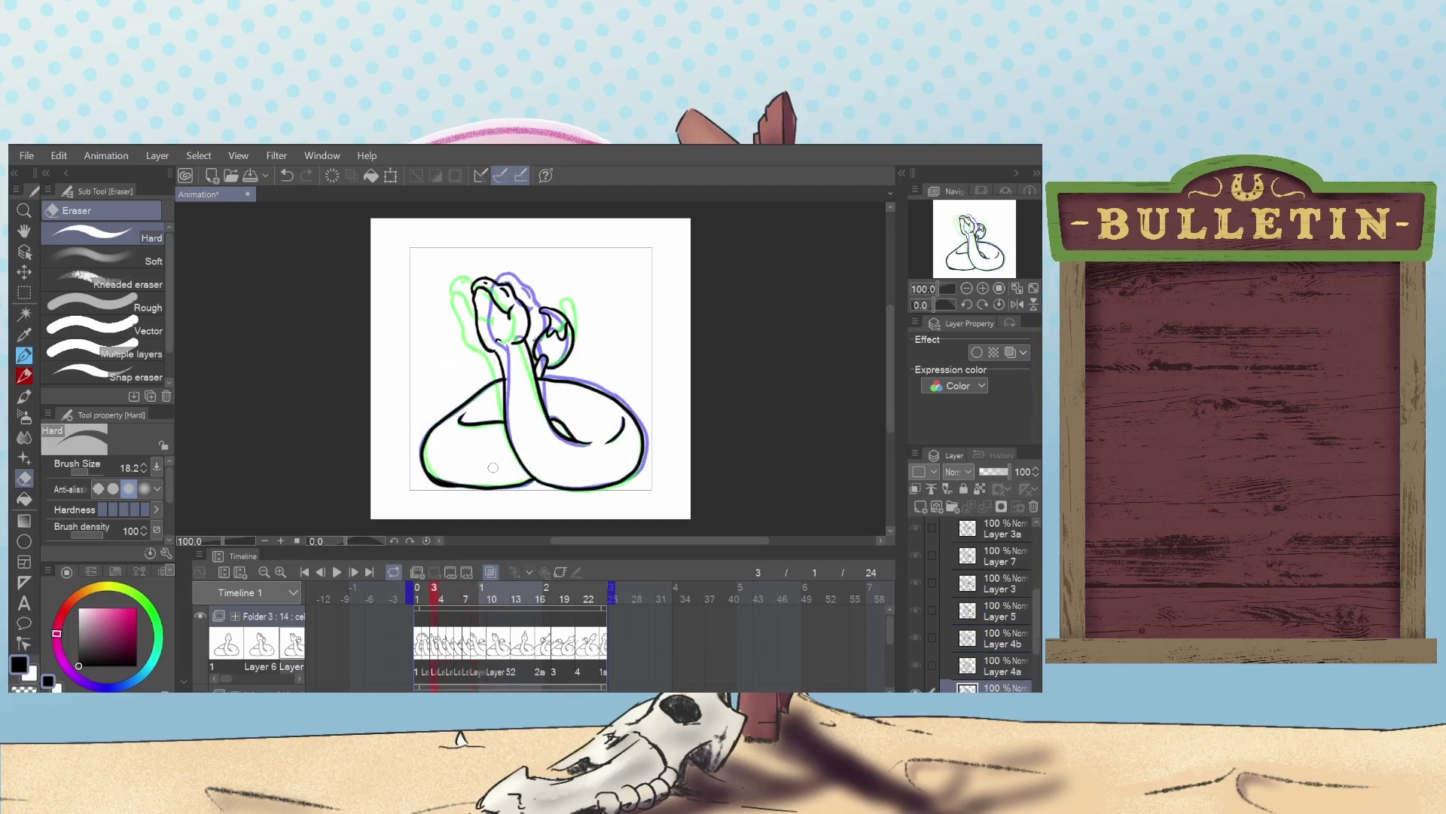
# Replay the loop to check the motion, inspecting the right-leaning pose at frame 18 between playbacks.
pyautogui.click(337, 572)
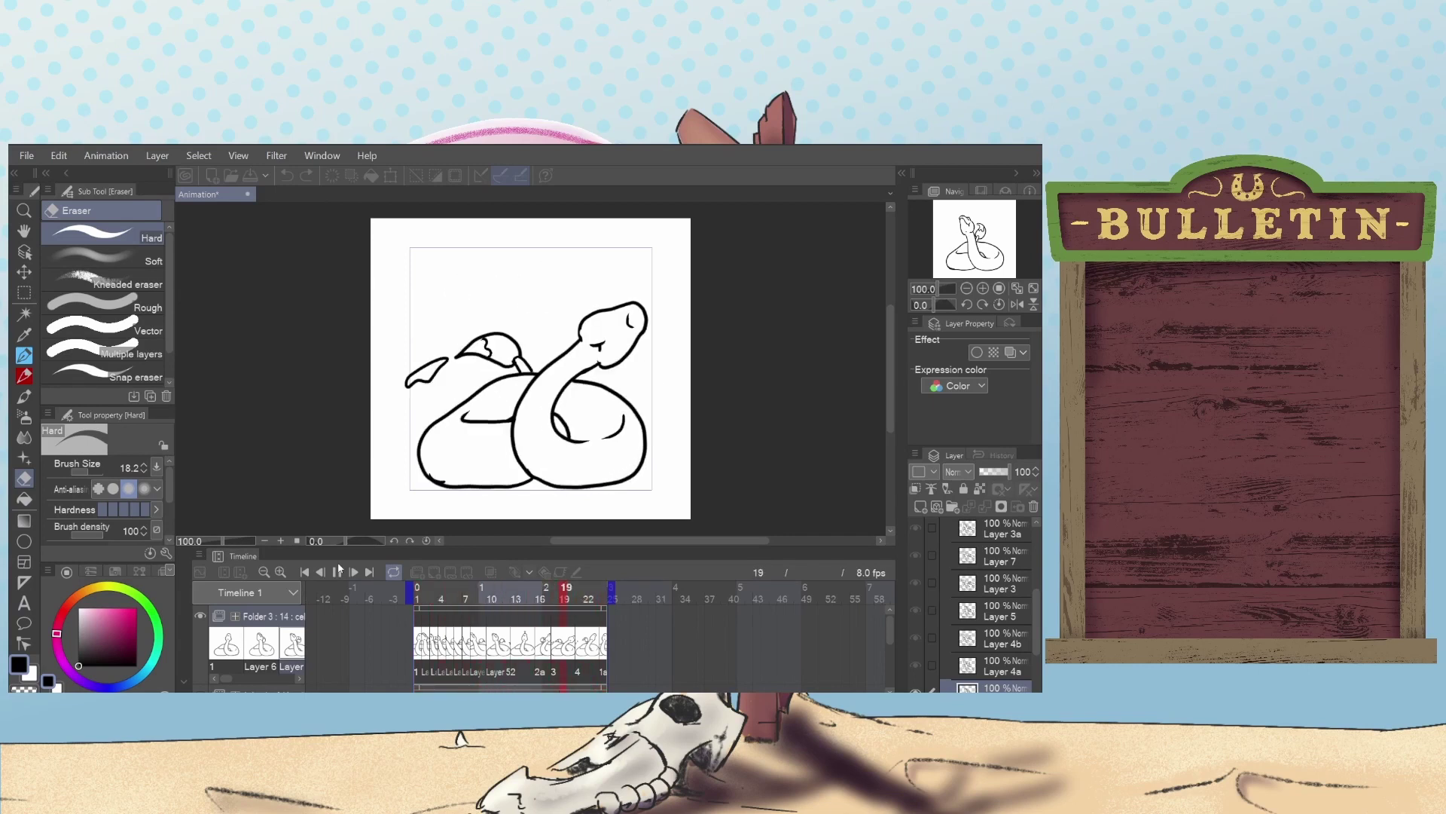
pyautogui.click(562, 593)
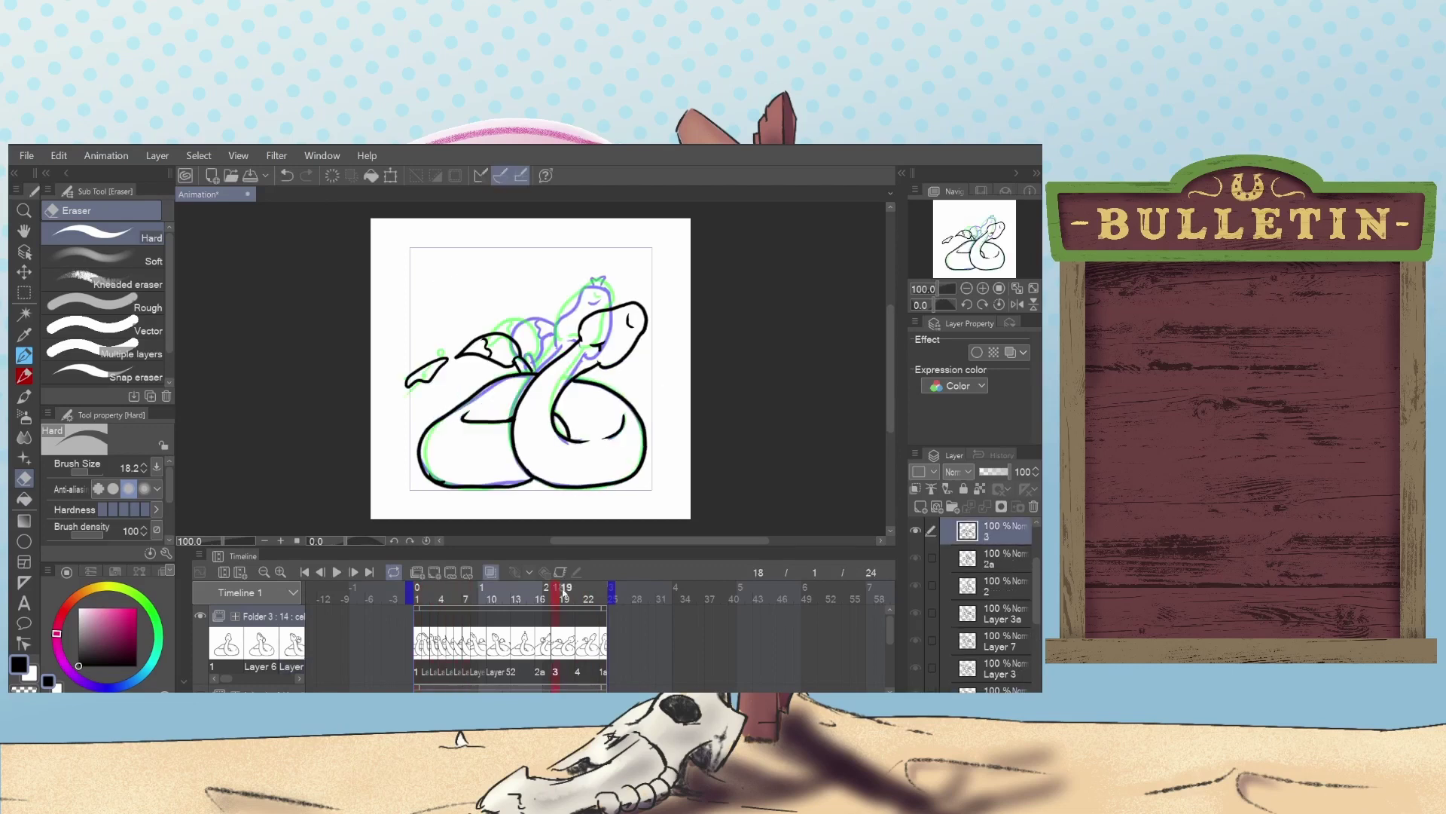
pyautogui.press('Left')
pyautogui.click(337, 573)
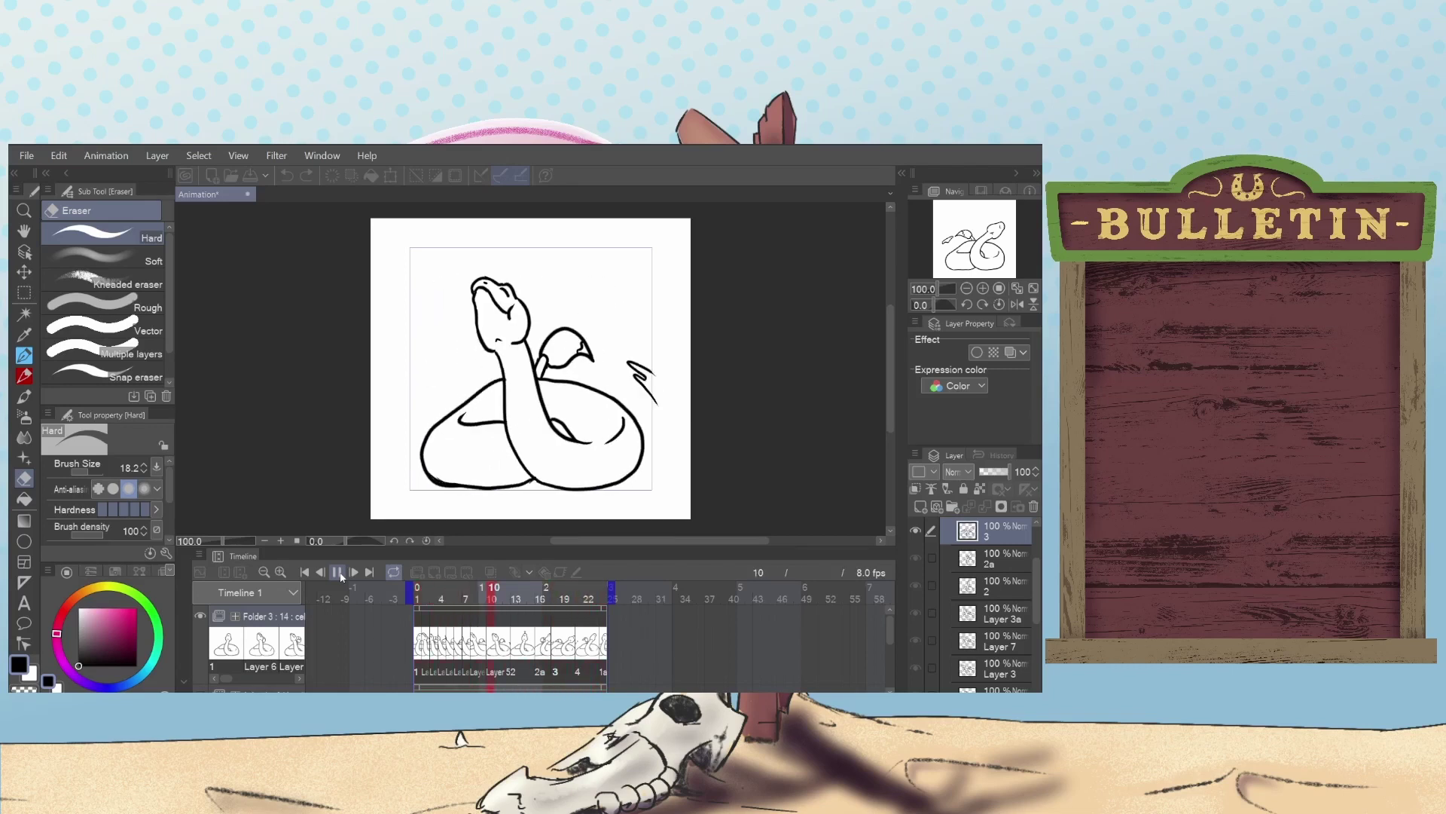
pyautogui.click(337, 573)
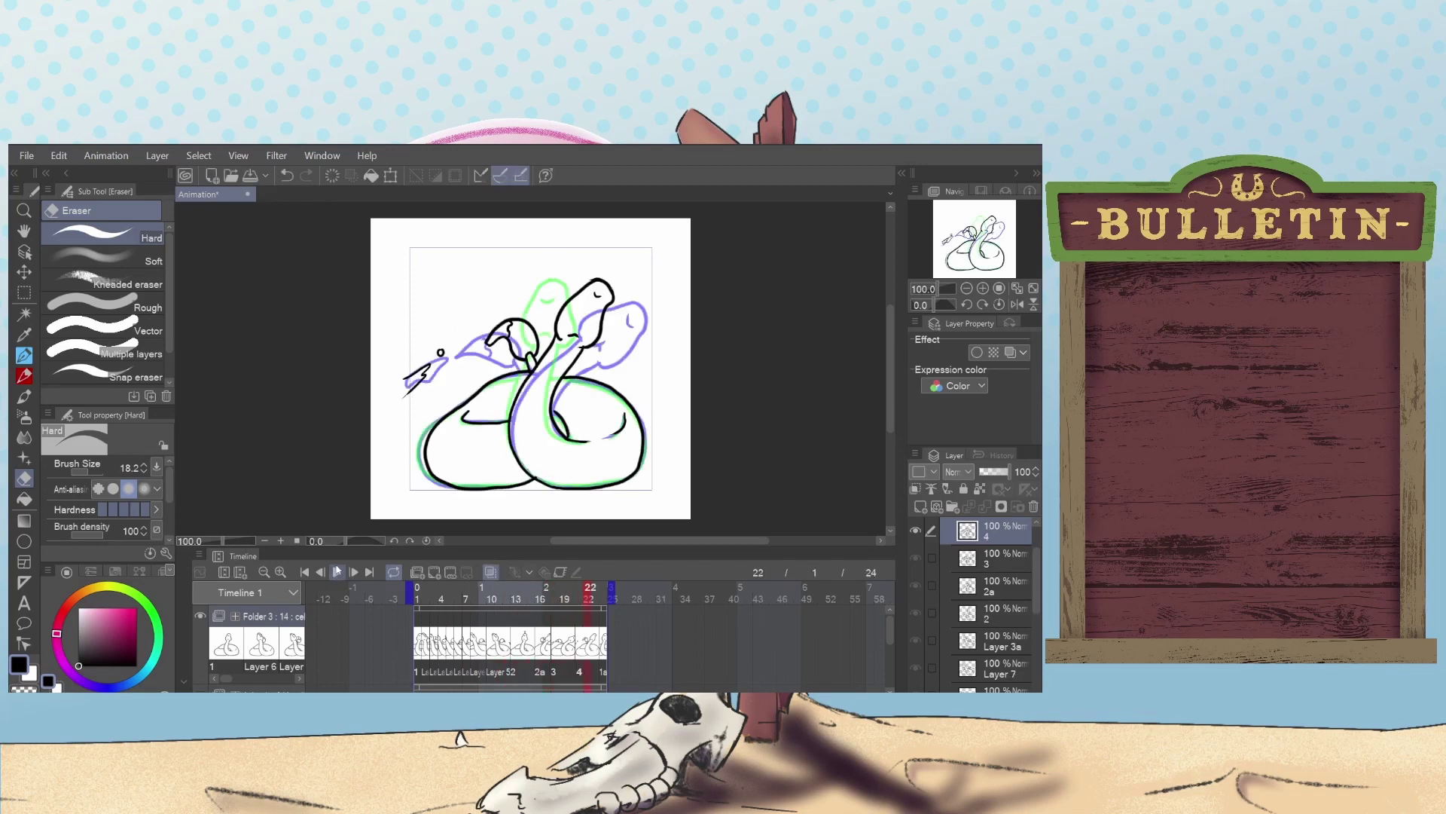
# Look through the animation playback settings and the canvas properties for the frame and timeline options, leaving the animation's settings as they are.
pyautogui.click(105, 156)
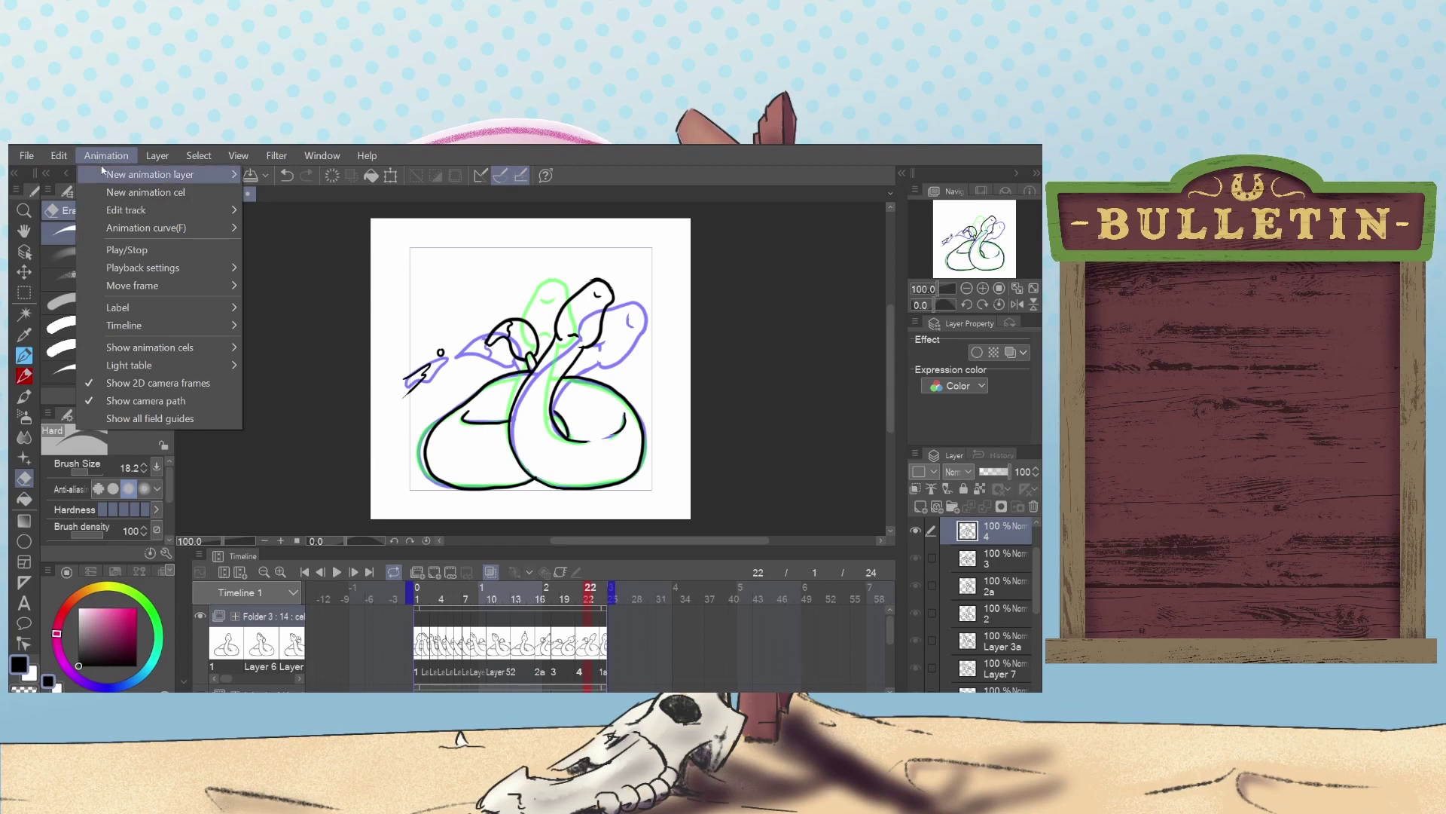
pyautogui.moveTo(140, 271)
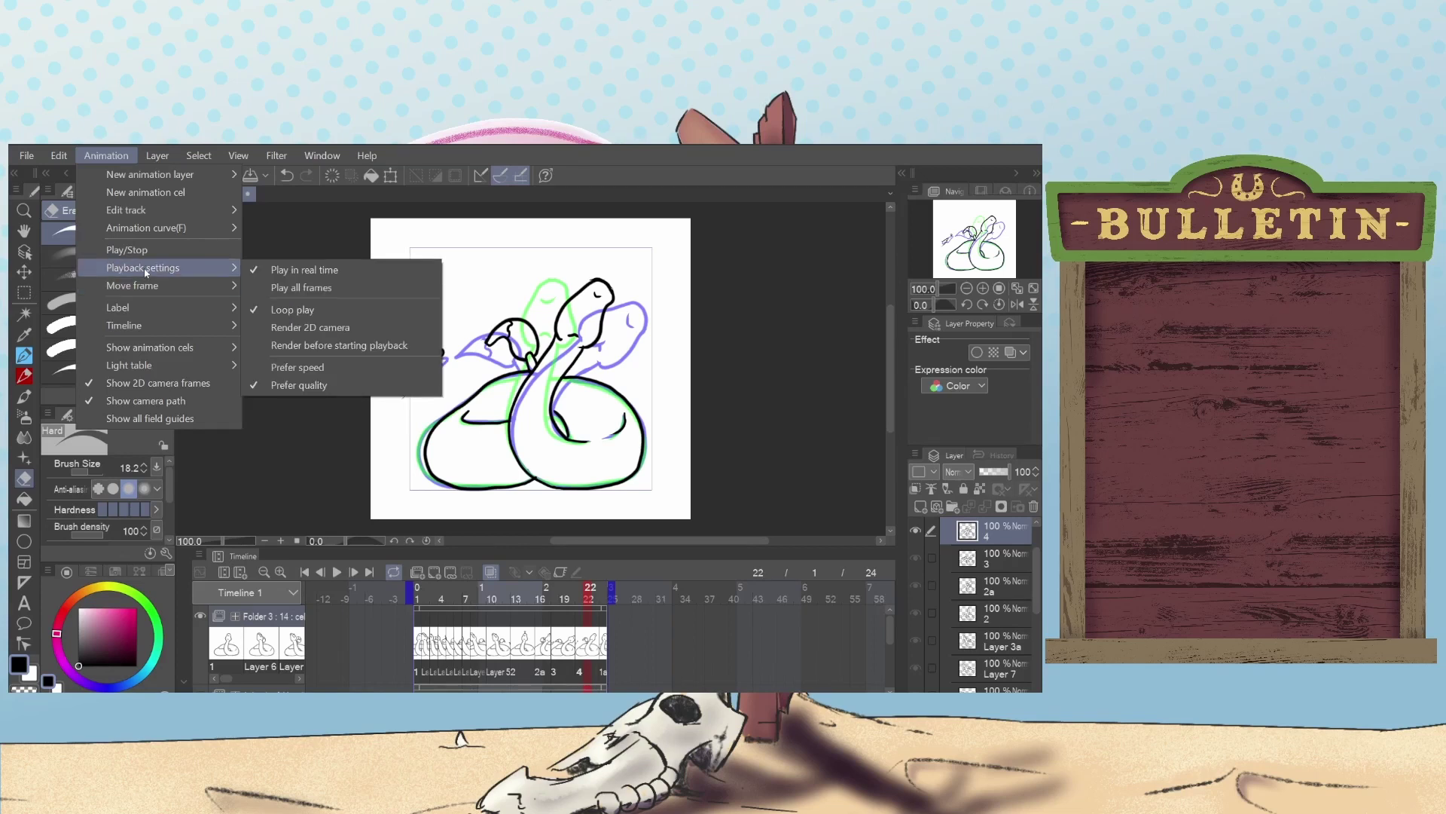
pyautogui.moveTo(27, 156)
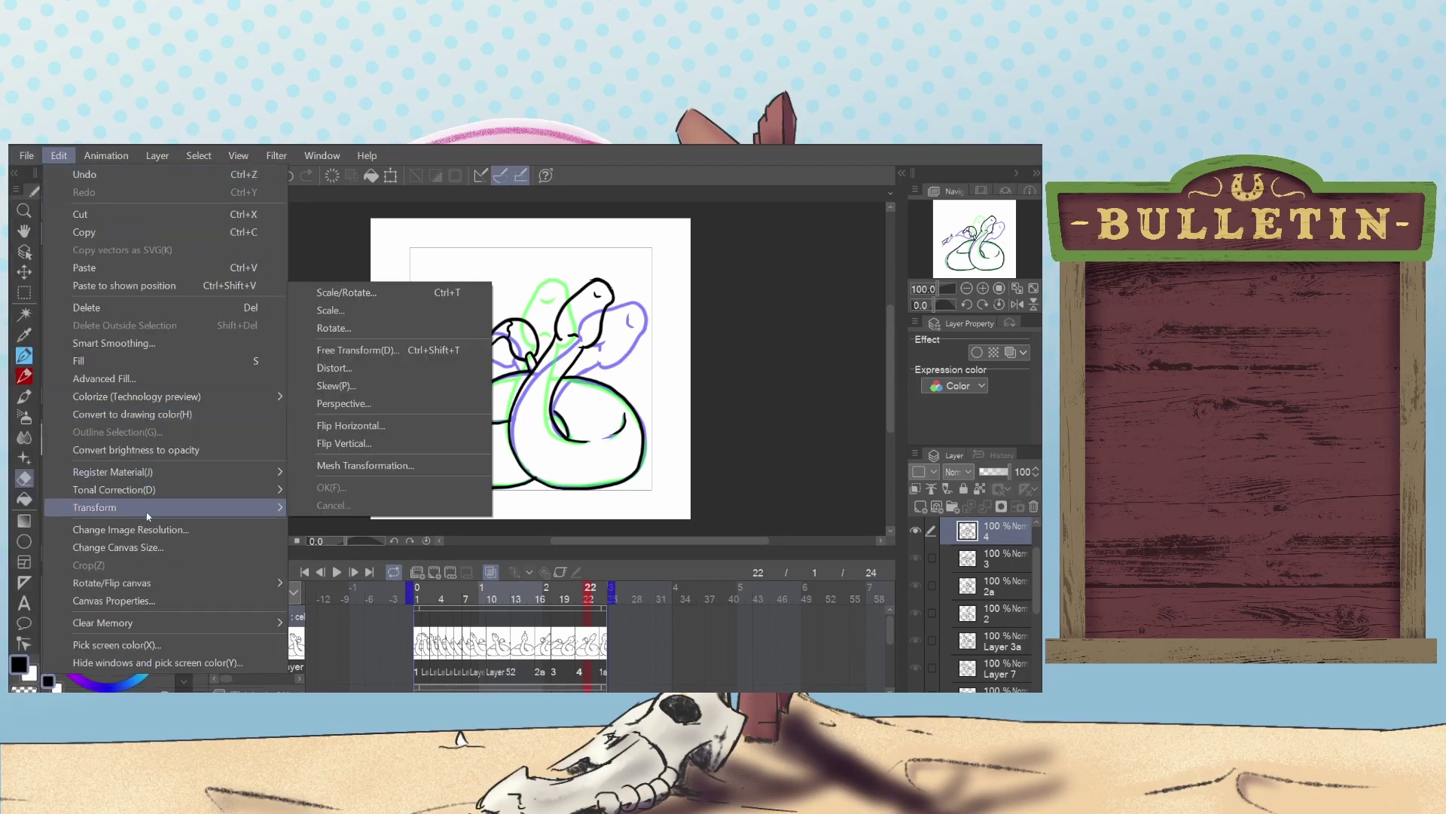
pyautogui.click(148, 601)
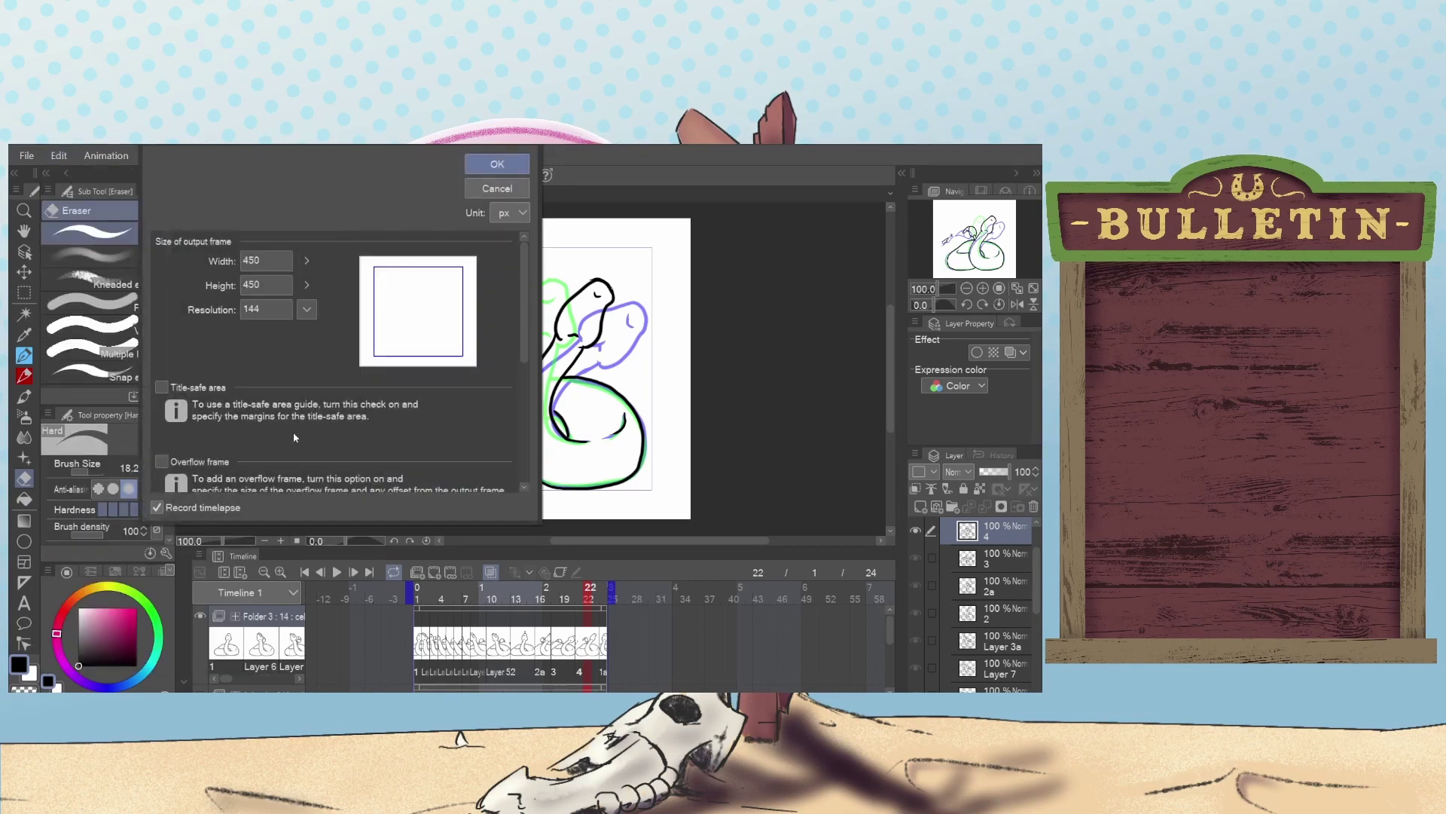
pyautogui.scroll(-5, 294, 436)
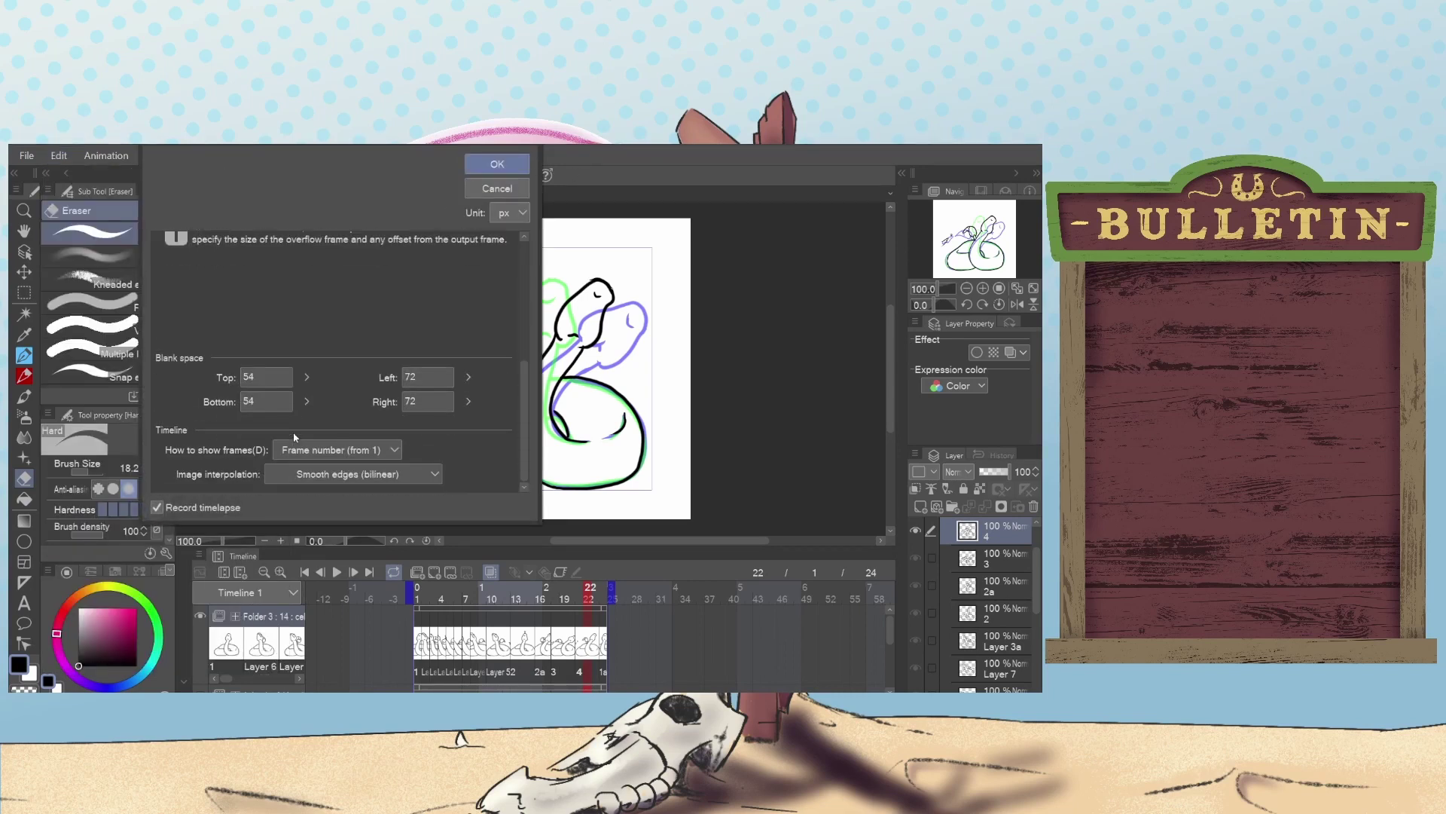
pyautogui.click(521, 161)
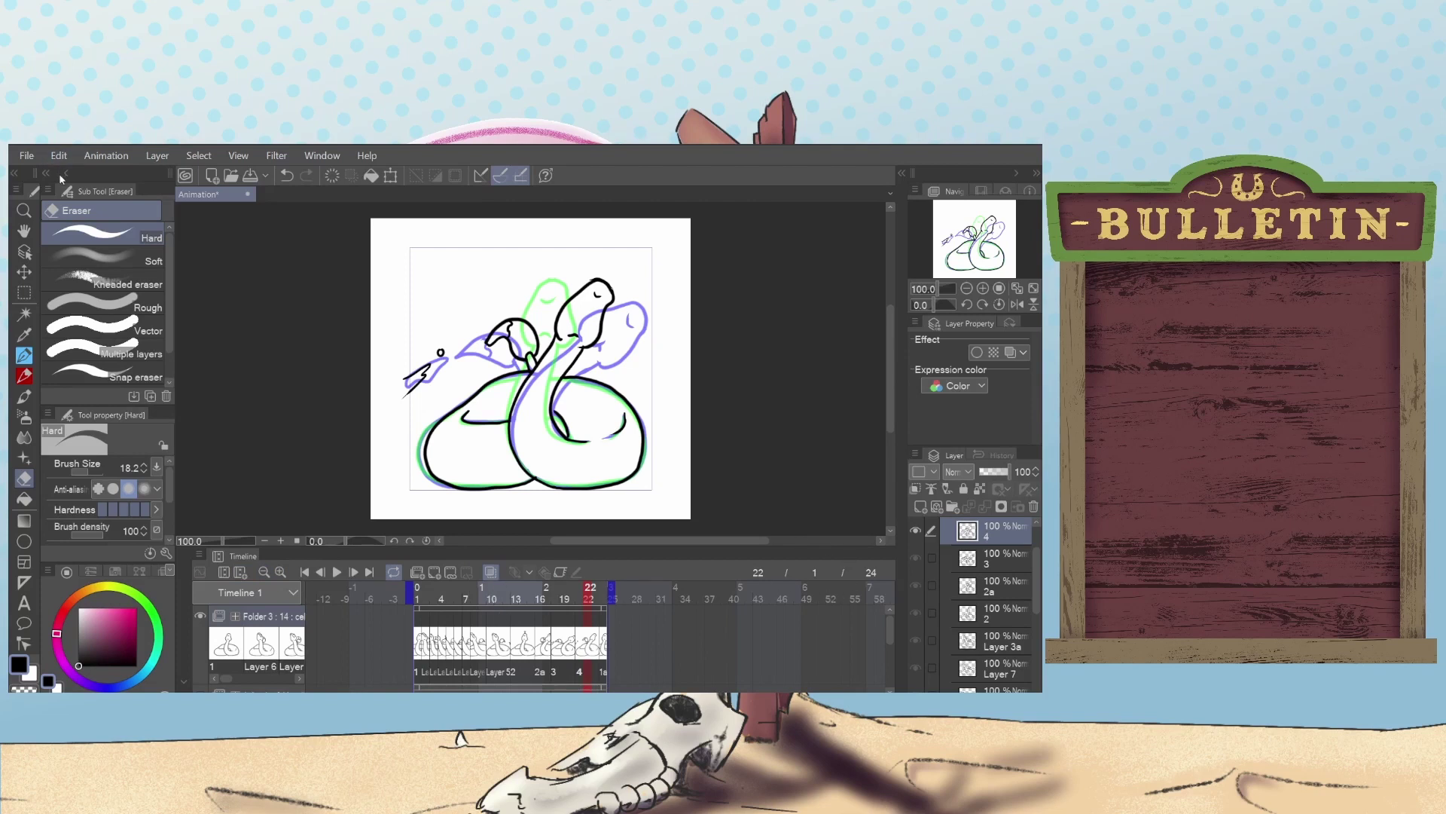
pyautogui.click(94, 156)
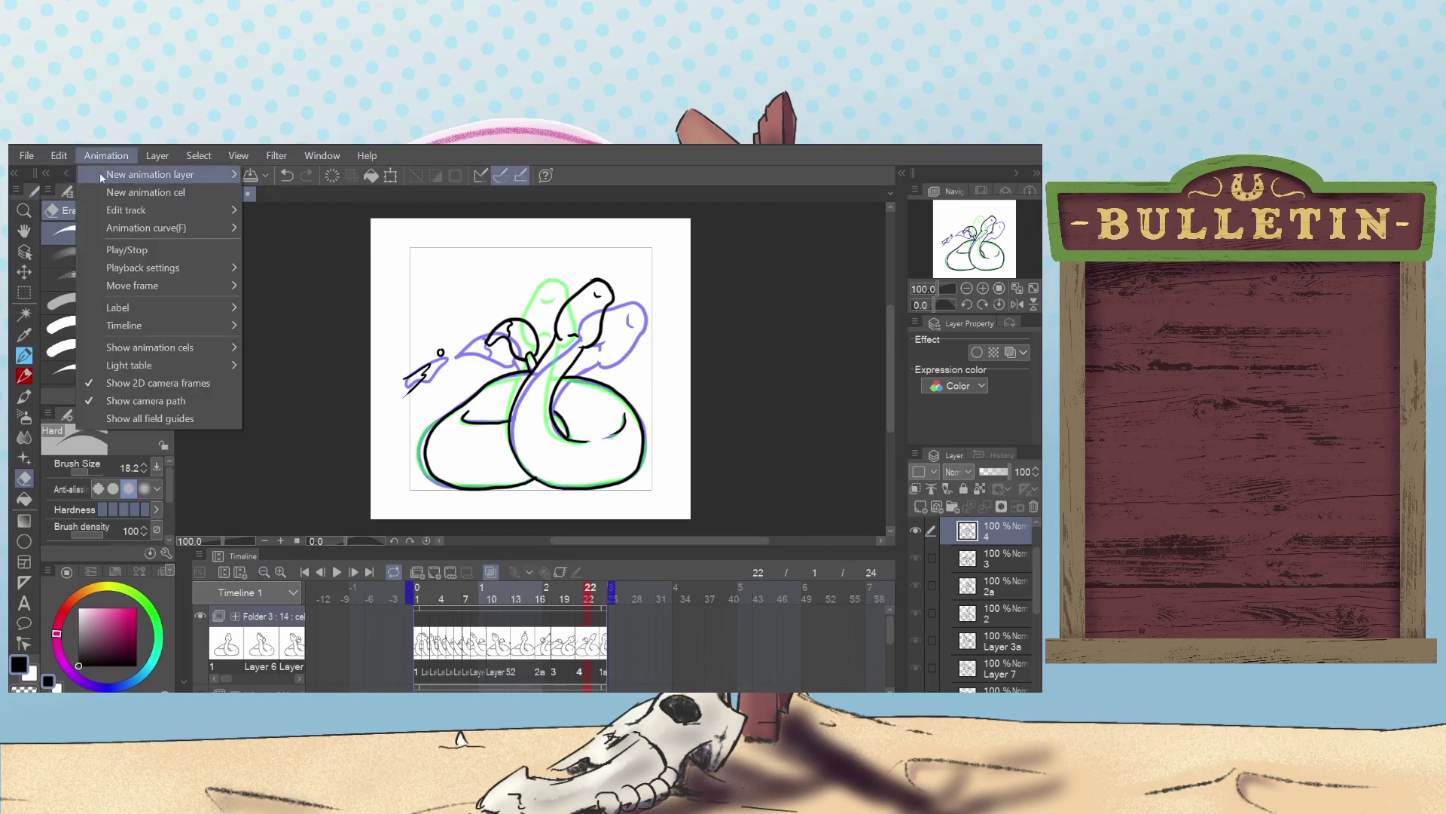
pyautogui.moveTo(119, 228)
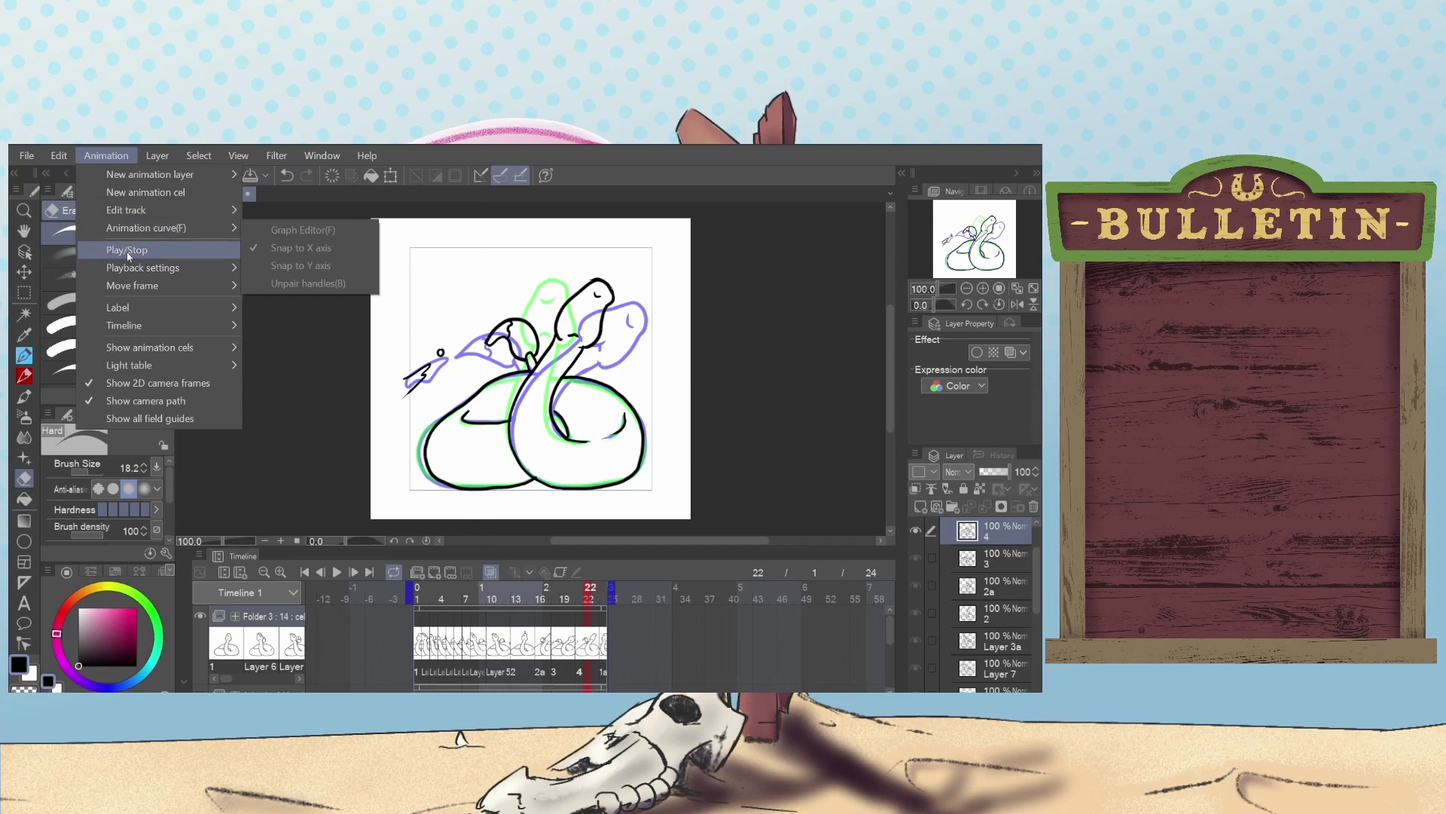
pyautogui.moveTo(146, 324)
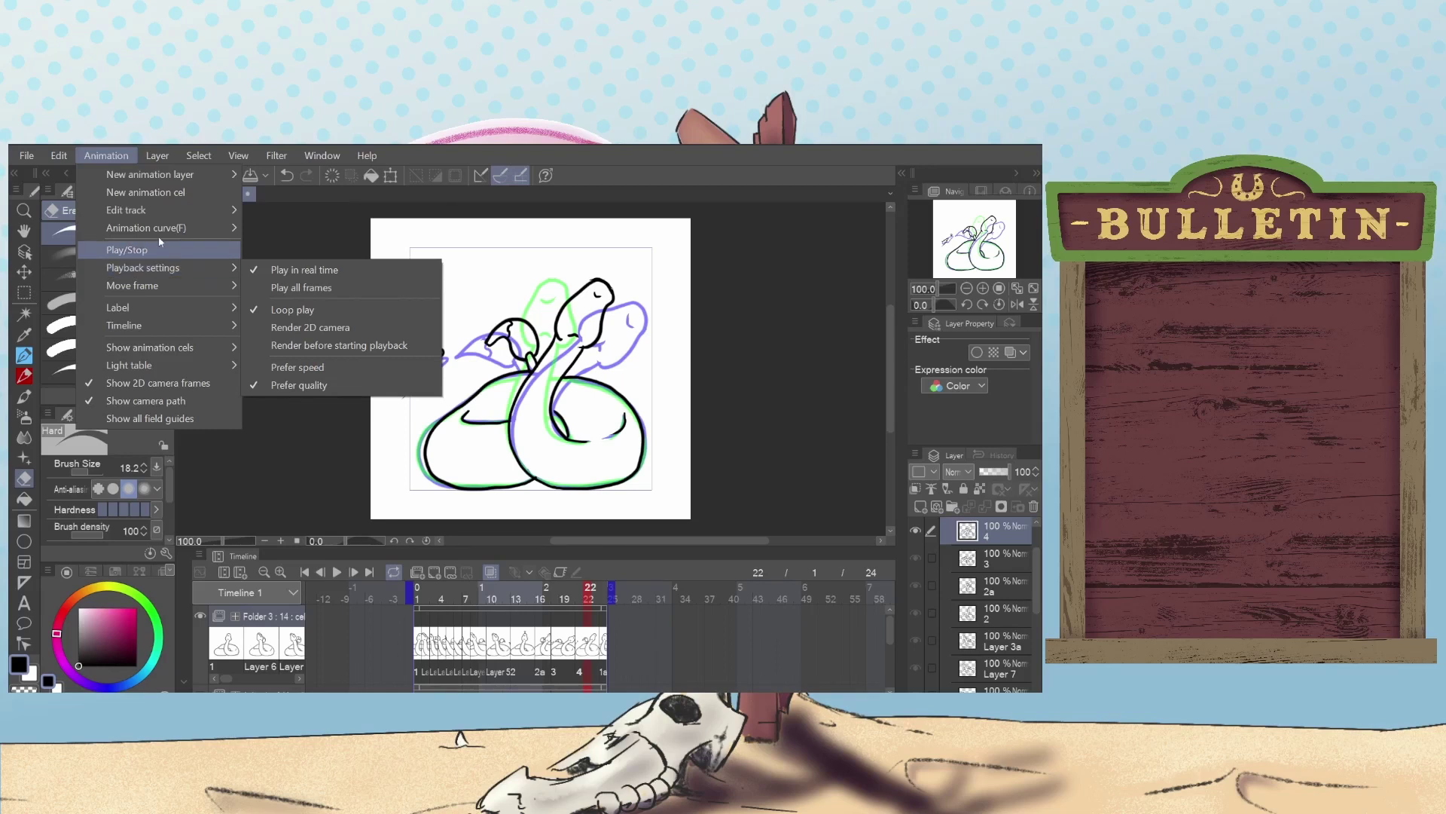
pyautogui.moveTo(53, 154)
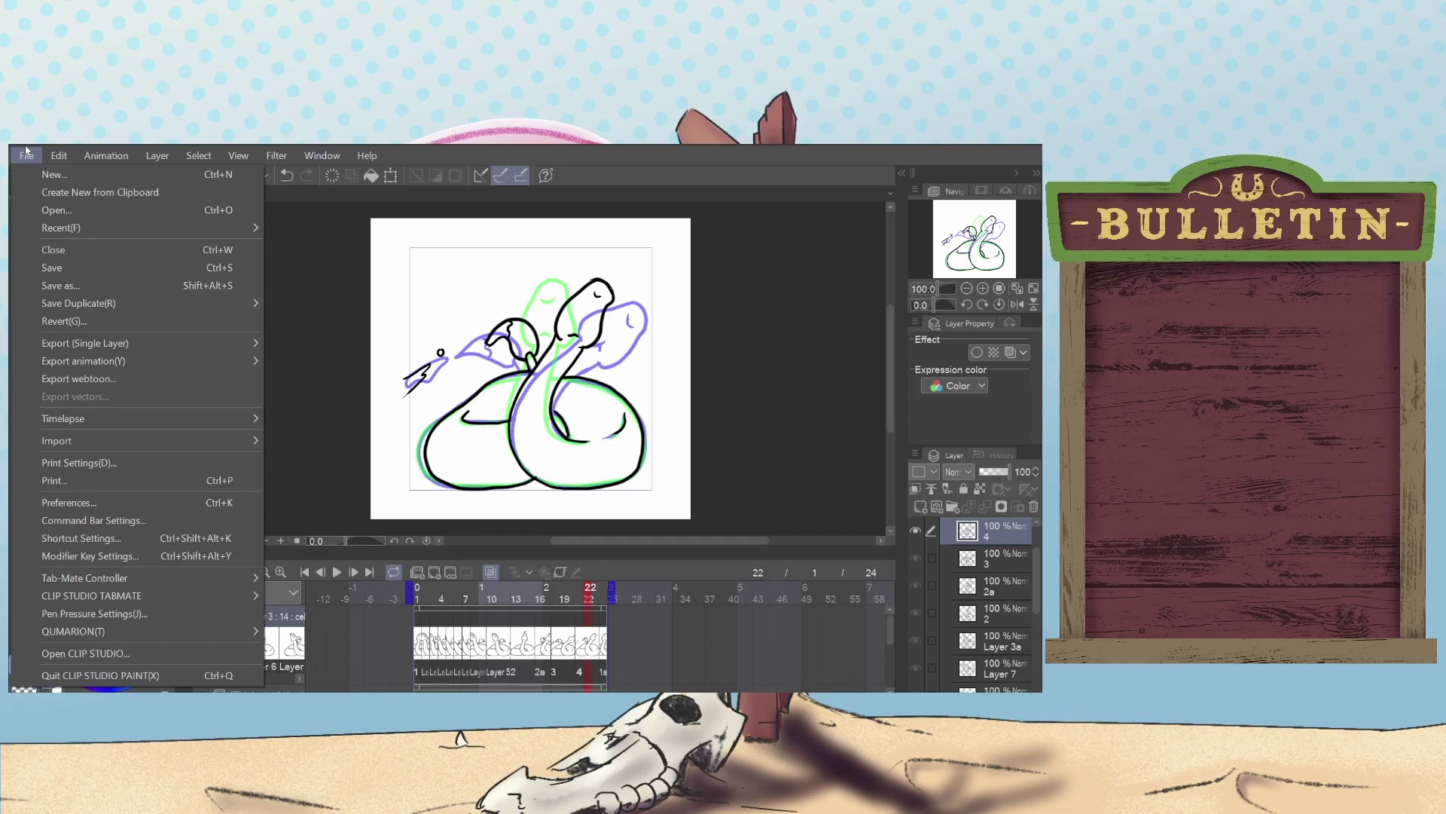
pyautogui.click(603, 230)
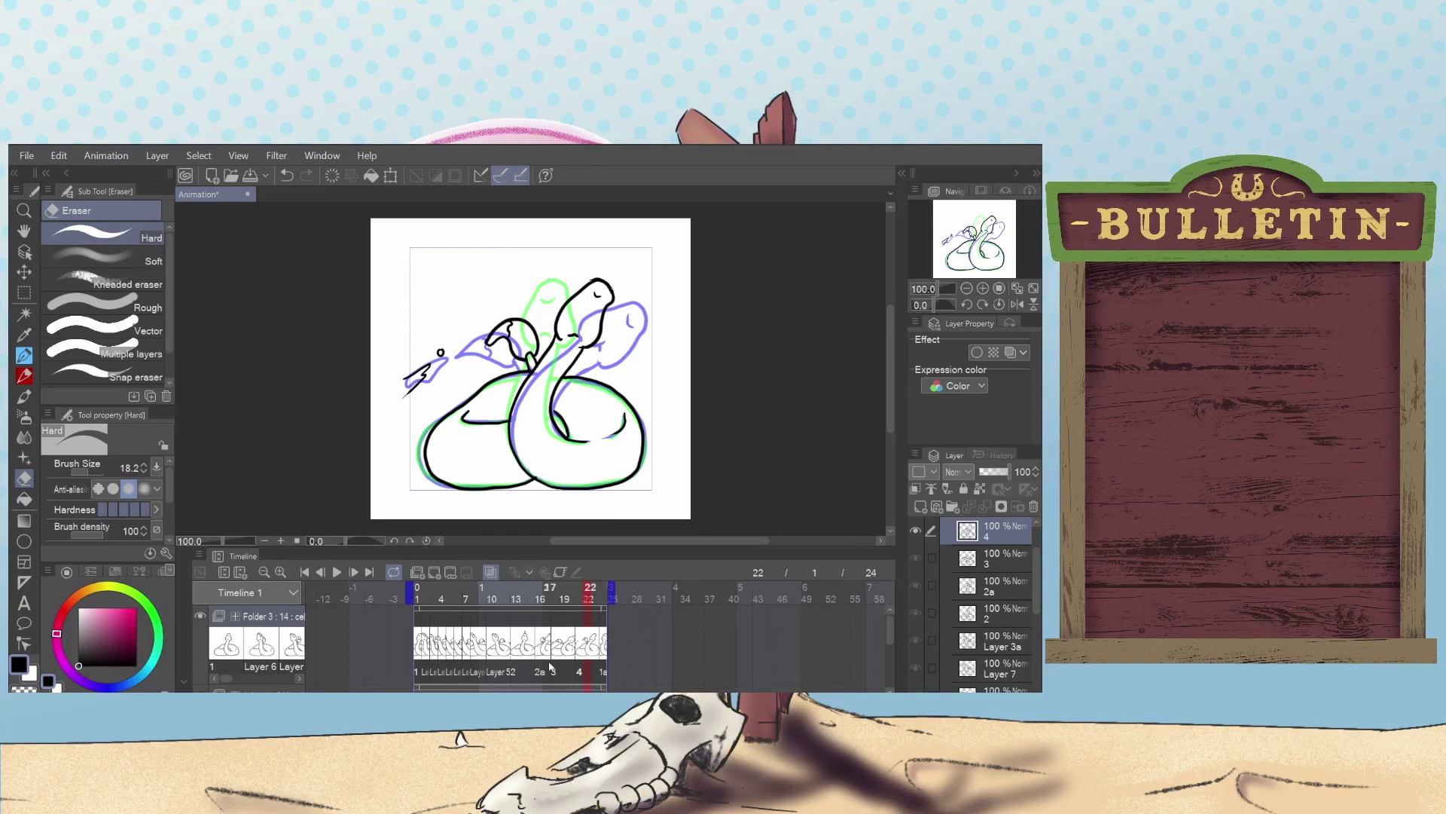
# Add a new animation cel at frame 9 and ink the mouth mark and both neck lines with the Line Art Sketch Pen.
pyautogui.click(485, 595)
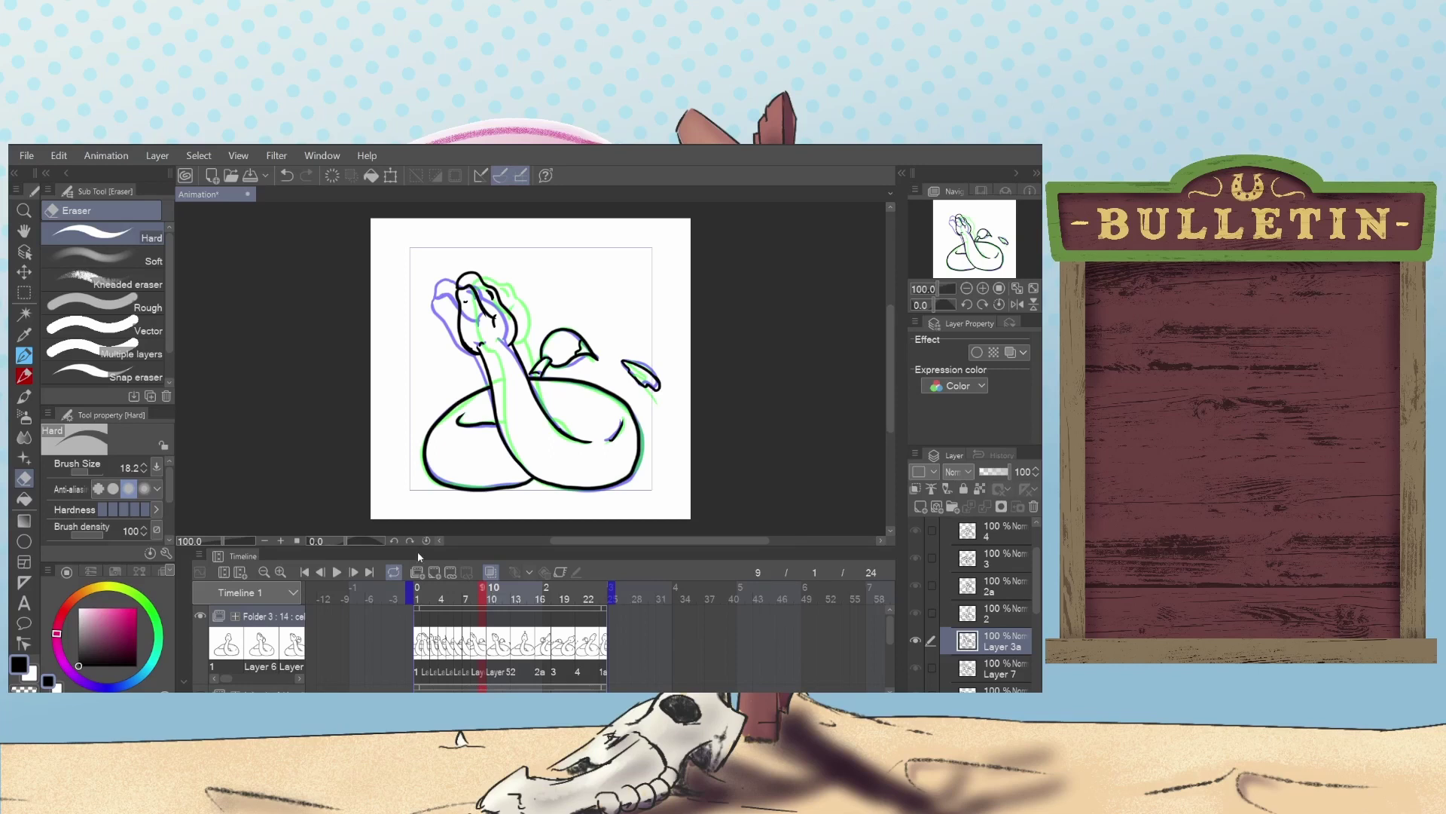
pyautogui.click(434, 573)
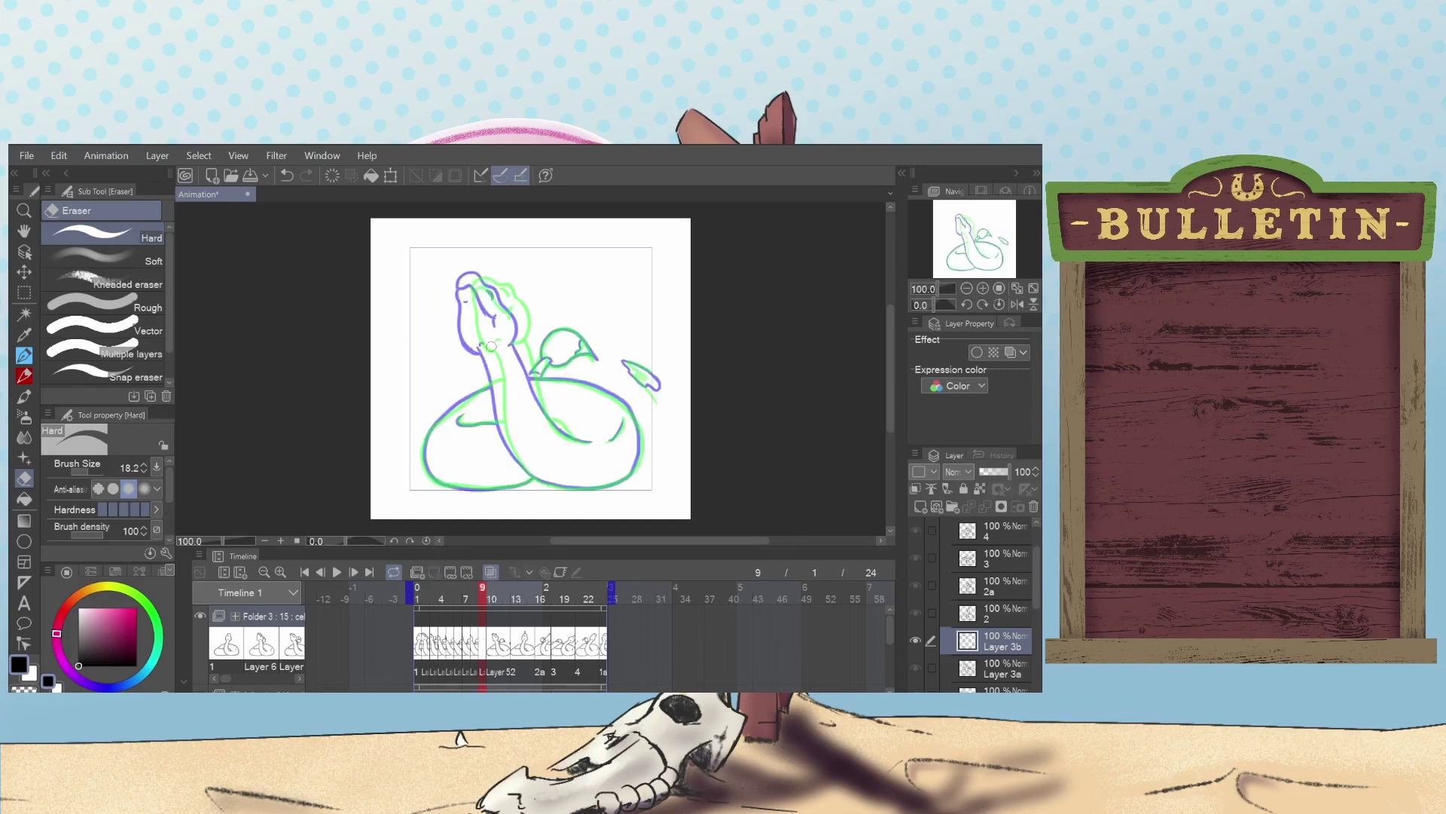
pyautogui.click(27, 360)
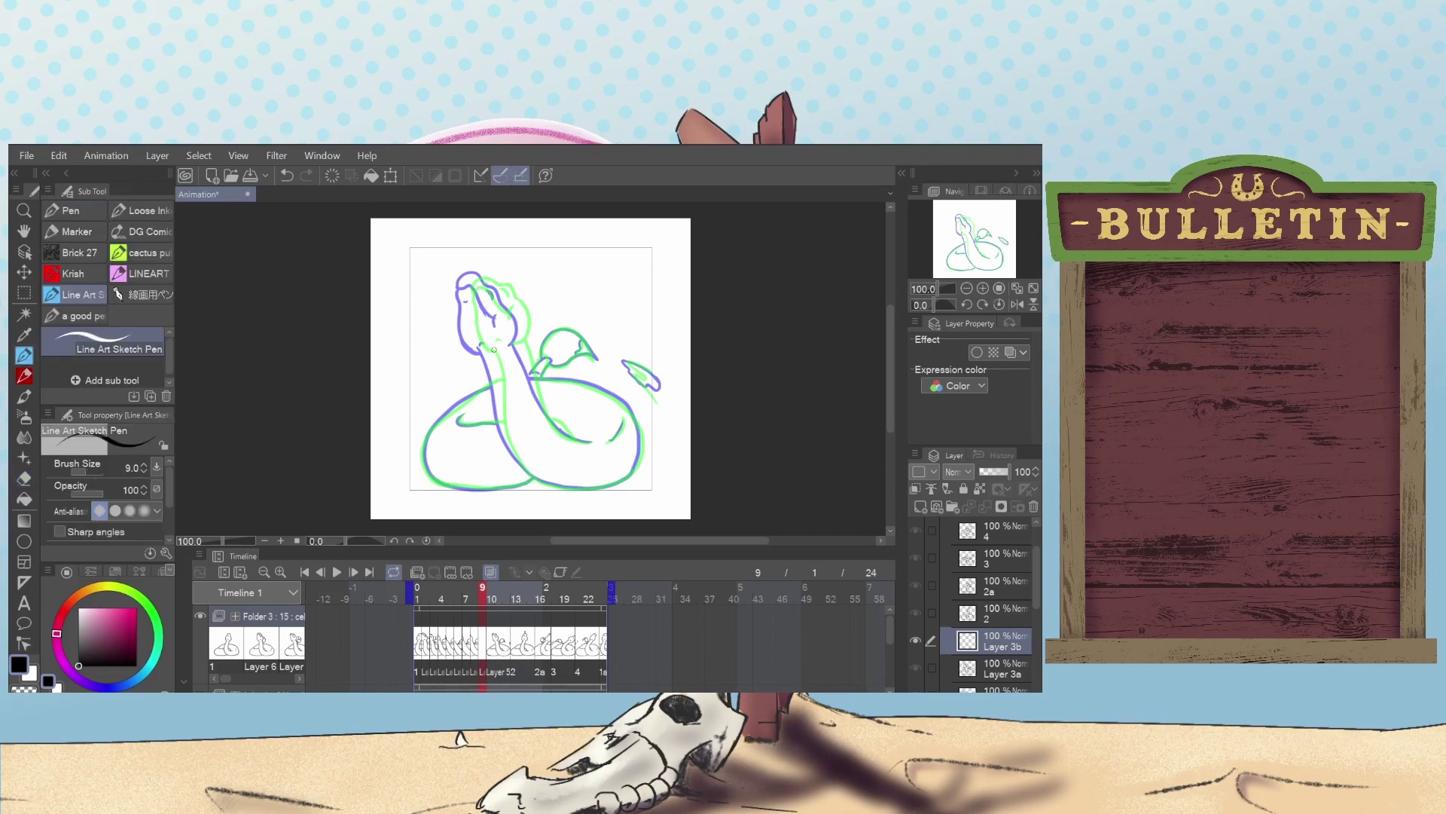
pyautogui.moveTo(490, 344); pyautogui.dragTo(499, 345)
pyautogui.moveTo(490, 348); pyautogui.dragTo(530, 476)
pyautogui.moveTo(519, 344)
pyautogui.mouseDown()
pyautogui.moveTo(569, 437)
pyautogui.moveTo(594, 447)
pyautogui.moveTo(534, 398)
pyautogui.mouseUp()
pyautogui.hotkey('ctrl', 'z')
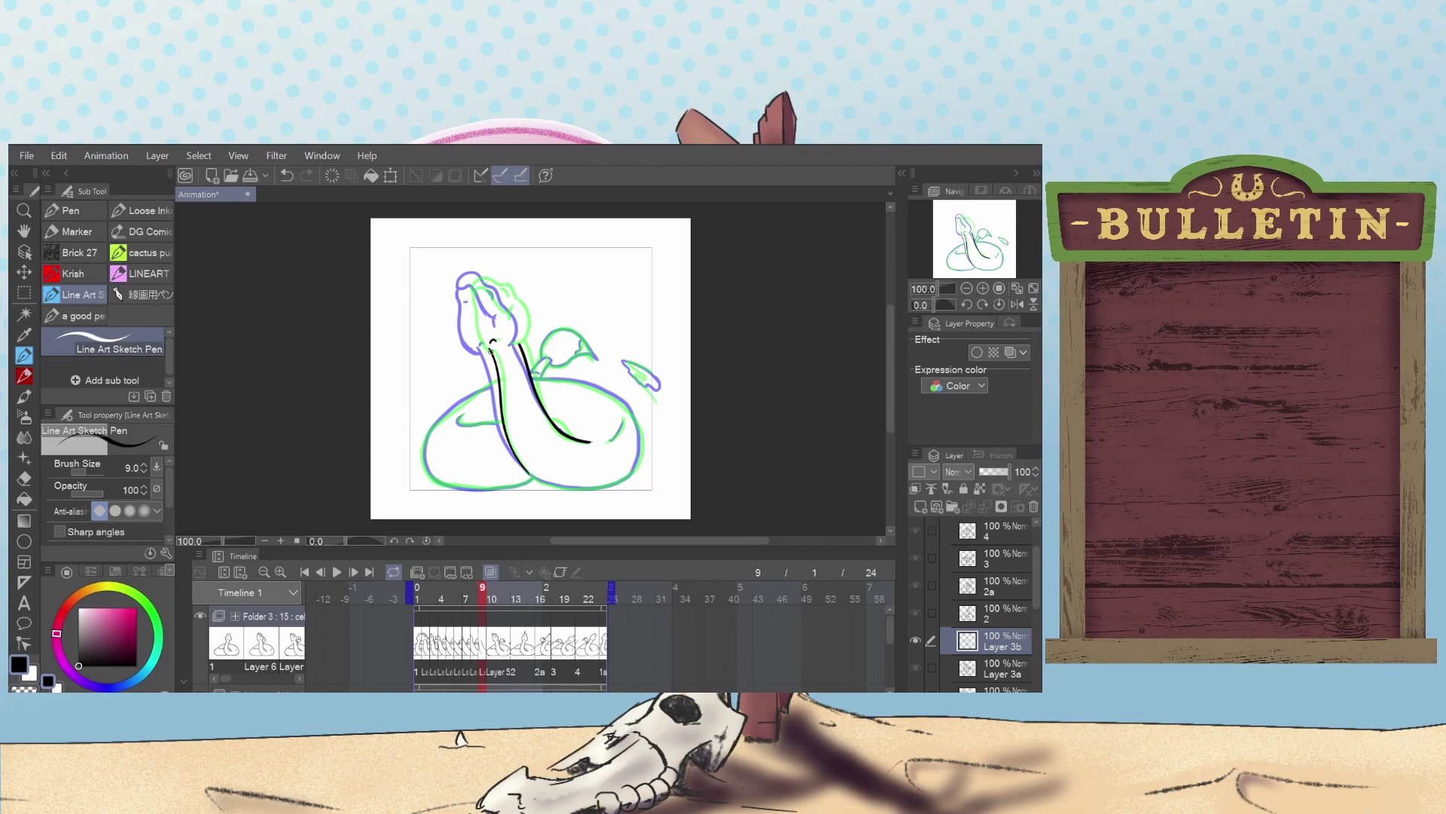
# Ink the tilted head with its outline and inner contour, plus the right coil's inner crease, on frame 9.
pyautogui.moveTo(490, 351)
pyautogui.mouseDown()
pyautogui.moveTo(476, 346)
pyautogui.moveTo(467, 293)
pyautogui.mouseUp()
pyautogui.hotkey('ctrl', 'z')
pyautogui.hotkey('ctrl', 'y')
pyautogui.moveTo(515, 307)
pyautogui.mouseDown()
pyautogui.moveTo(503, 330)
pyautogui.moveTo(506, 307)
pyautogui.mouseUp()
pyautogui.hotkey('ctrl', 'z')
pyautogui.moveTo(504, 308); pyautogui.dragTo(469, 294)
pyautogui.hotkey('ctrl', 'z')
pyautogui.moveTo(501, 315); pyautogui.dragTo(469, 295)
pyautogui.moveTo(468, 290)
pyautogui.mouseDown()
pyautogui.moveTo(502, 288)
pyautogui.moveTo(476, 277)
pyautogui.moveTo(521, 315)
pyautogui.moveTo(524, 340)
pyautogui.moveTo(511, 338)
pyautogui.mouseUp()
pyautogui.hotkey('ctrl', 'z')
pyautogui.hotkey('ctrl', 'z')
pyautogui.hotkey('ctrl', 'z')
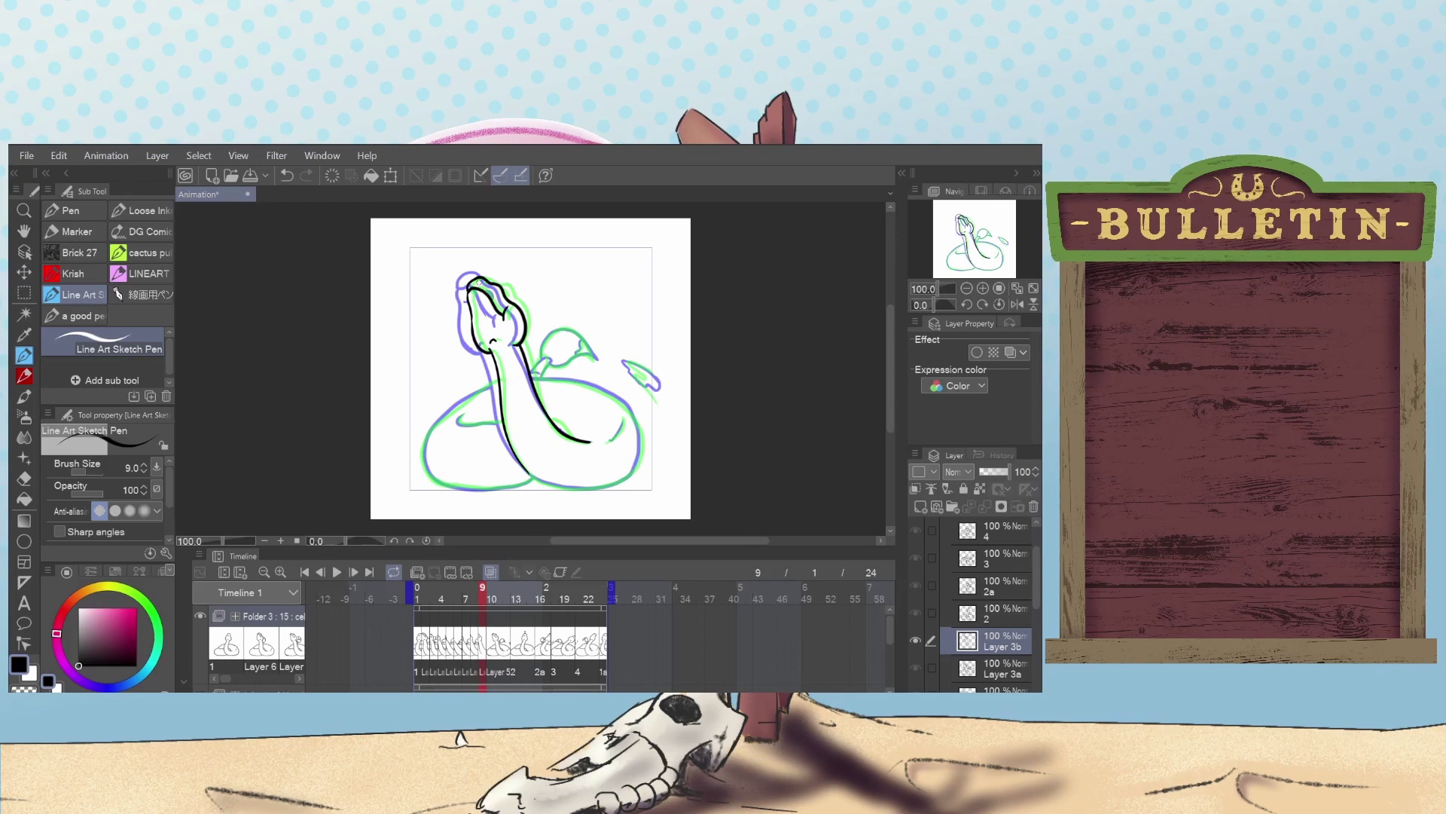
pyautogui.moveTo(479, 282); pyautogui.dragTo(488, 281)
pyautogui.moveTo(606, 441); pyautogui.dragTo(624, 417)
pyautogui.moveTo(568, 434); pyautogui.dragTo(554, 415)
# Add the small fold line between the neck and the right coil on frames 8 and 7.
pyautogui.click(477, 599)
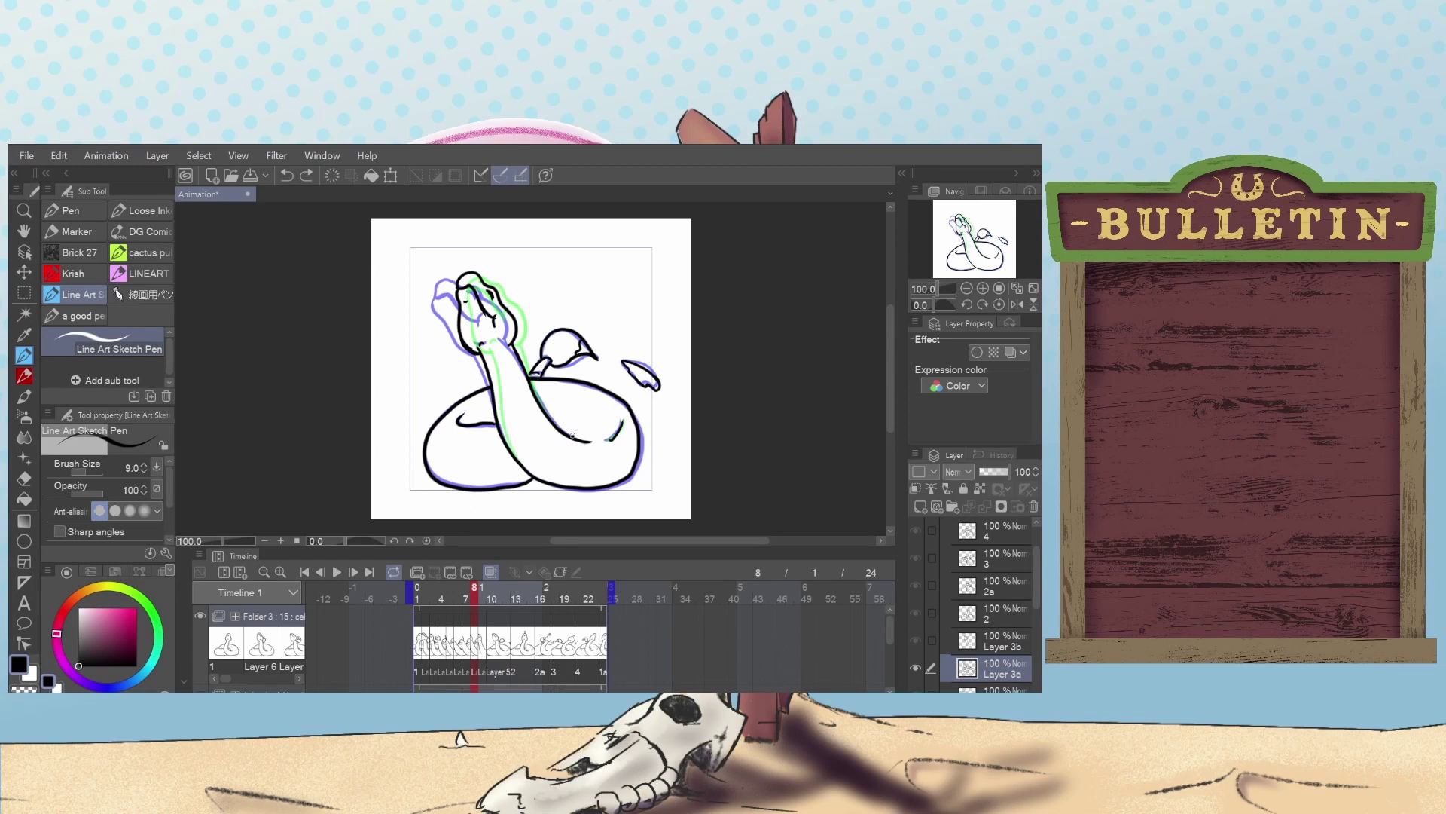
pyautogui.moveTo(573, 435); pyautogui.dragTo(551, 417)
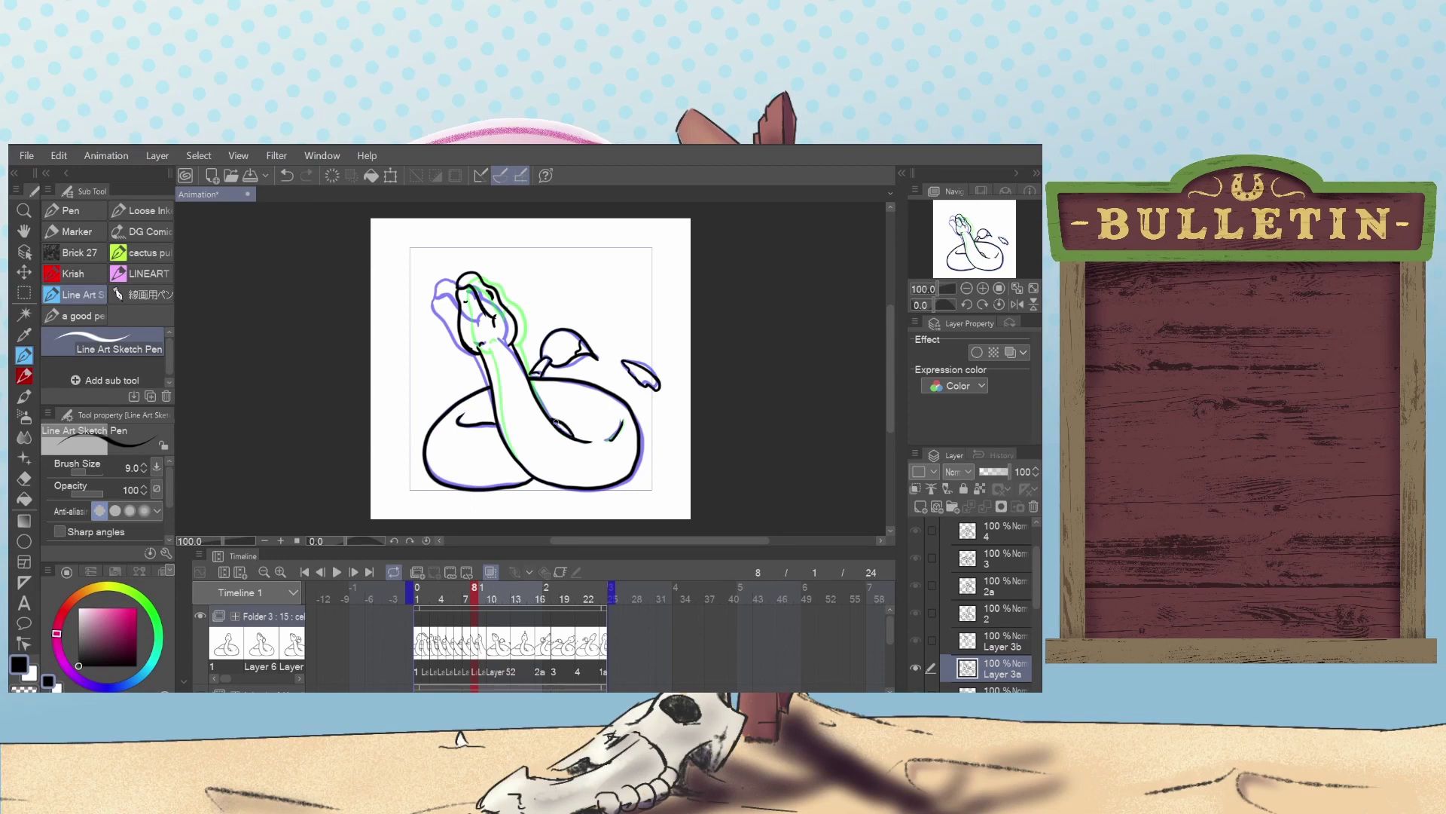
pyautogui.click(469, 598)
pyautogui.moveTo(577, 439); pyautogui.dragTo(550, 416)
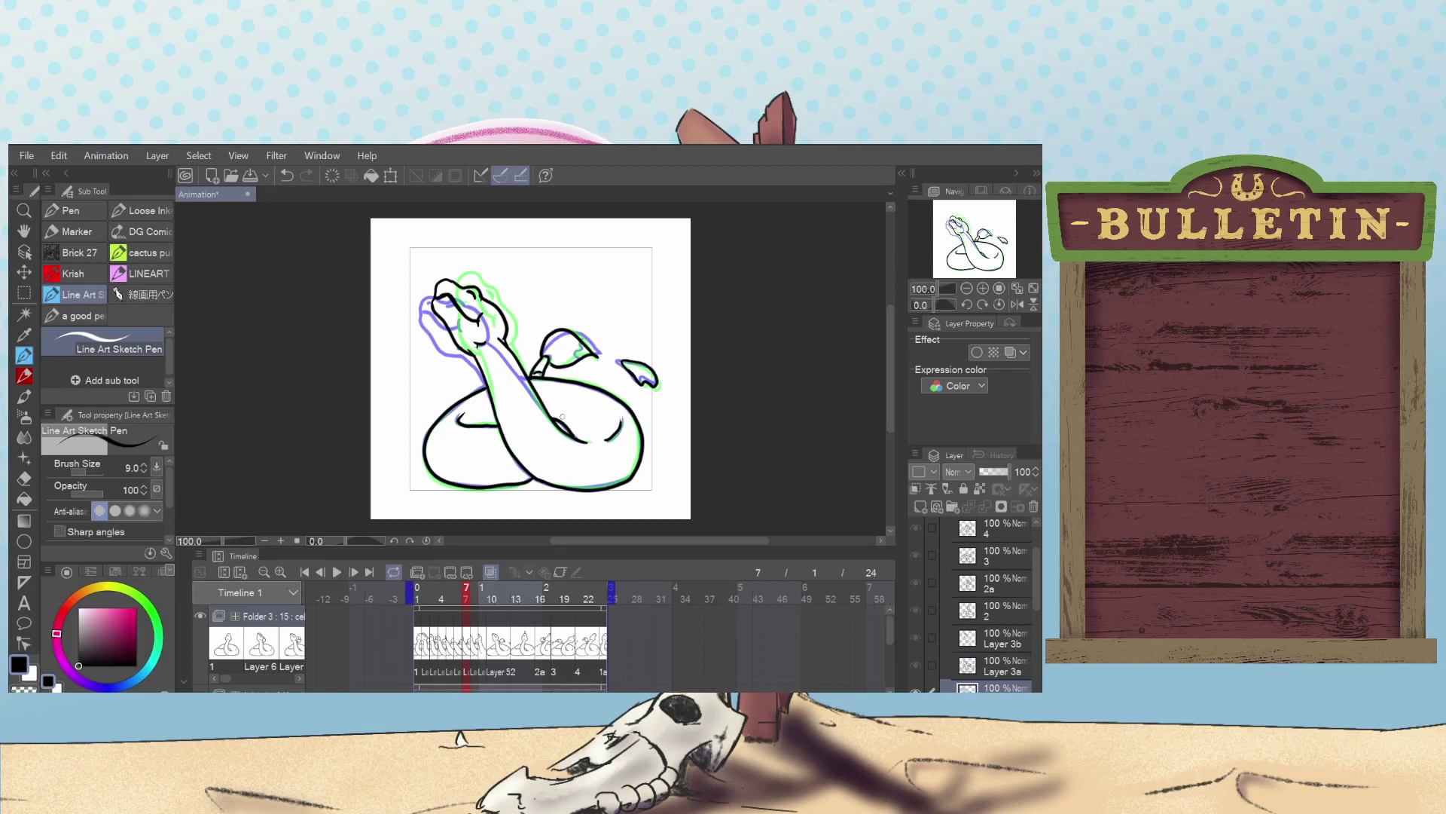
# Ink the fold beside the neck, the left coil's crease and the outer outlines of both coils on frame 9.
pyautogui.click(483, 598)
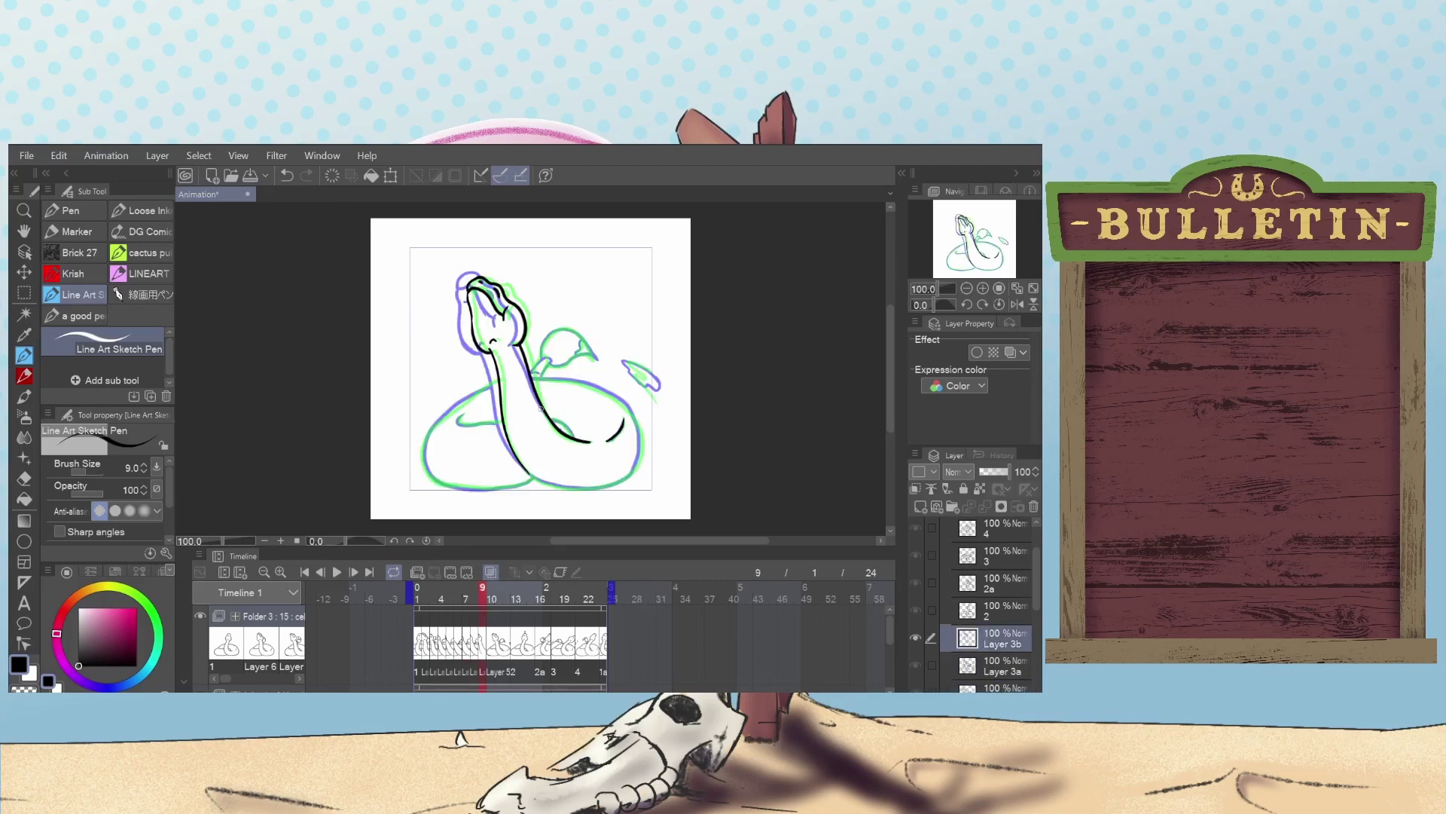
pyautogui.moveTo(573, 436); pyautogui.dragTo(552, 416)
pyautogui.moveTo(501, 420); pyautogui.dragTo(456, 417)
pyautogui.moveTo(539, 479)
pyautogui.mouseDown()
pyautogui.moveTo(482, 488)
pyautogui.moveTo(438, 474)
pyautogui.mouseUp()
pyautogui.hotkey('ctrl', 'z')
pyautogui.moveTo(540, 473)
pyautogui.mouseDown()
pyautogui.moveTo(499, 491)
pyautogui.moveTo(429, 468)
pyautogui.moveTo(428, 437)
pyautogui.moveTo(457, 403)
pyautogui.moveTo(500, 382)
pyautogui.mouseUp()
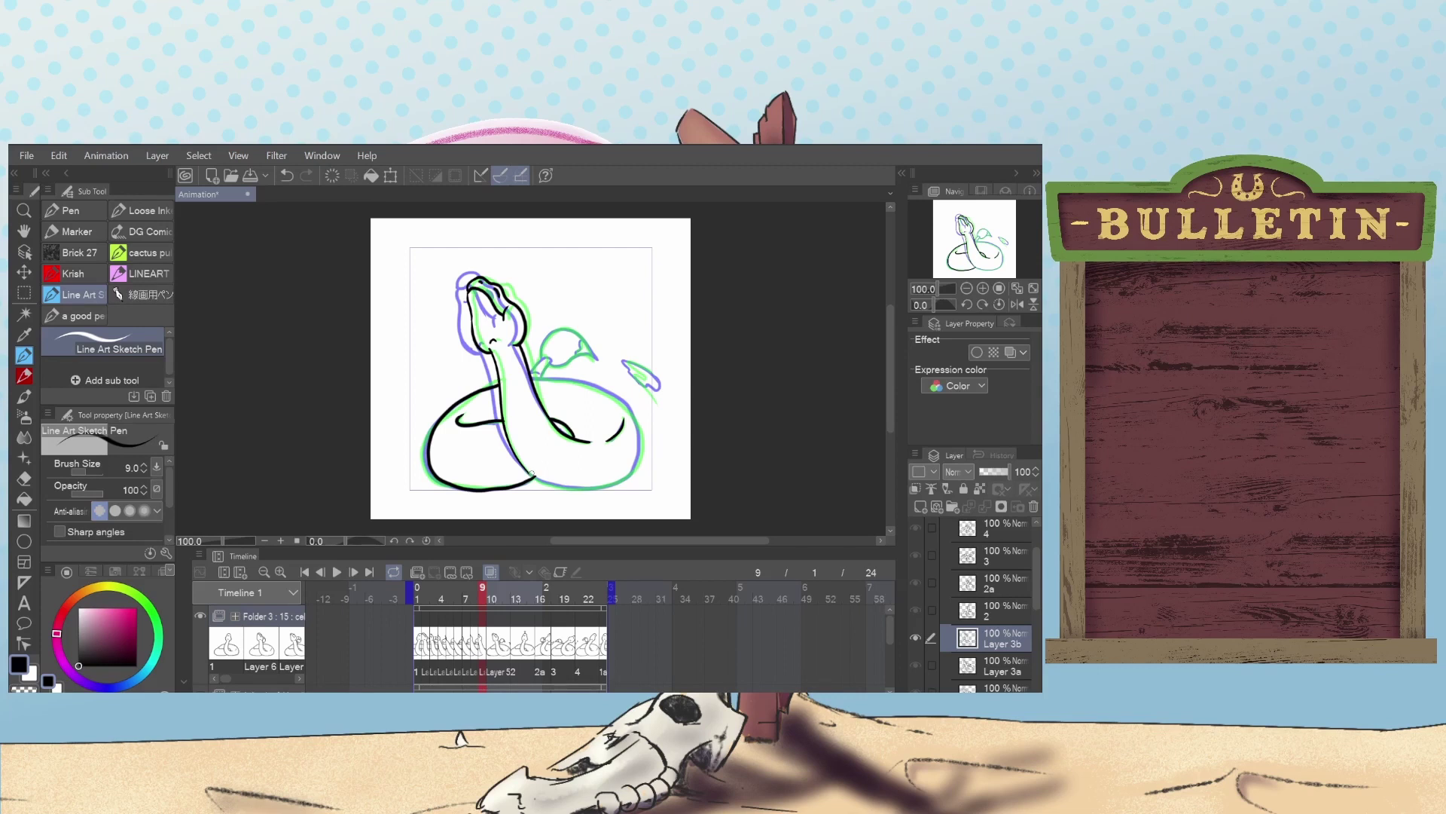
pyautogui.moveTo(525, 469)
pyautogui.mouseDown()
pyautogui.moveTo(584, 493)
pyautogui.moveTo(622, 485)
pyautogui.moveTo(639, 433)
pyautogui.moveTo(610, 383)
pyautogui.moveTo(624, 401)
pyautogui.moveTo(599, 379)
pyautogui.moveTo(615, 392)
pyautogui.moveTo(530, 375)
pyautogui.mouseUp()
pyautogui.hotkey('ctrl', 'z')
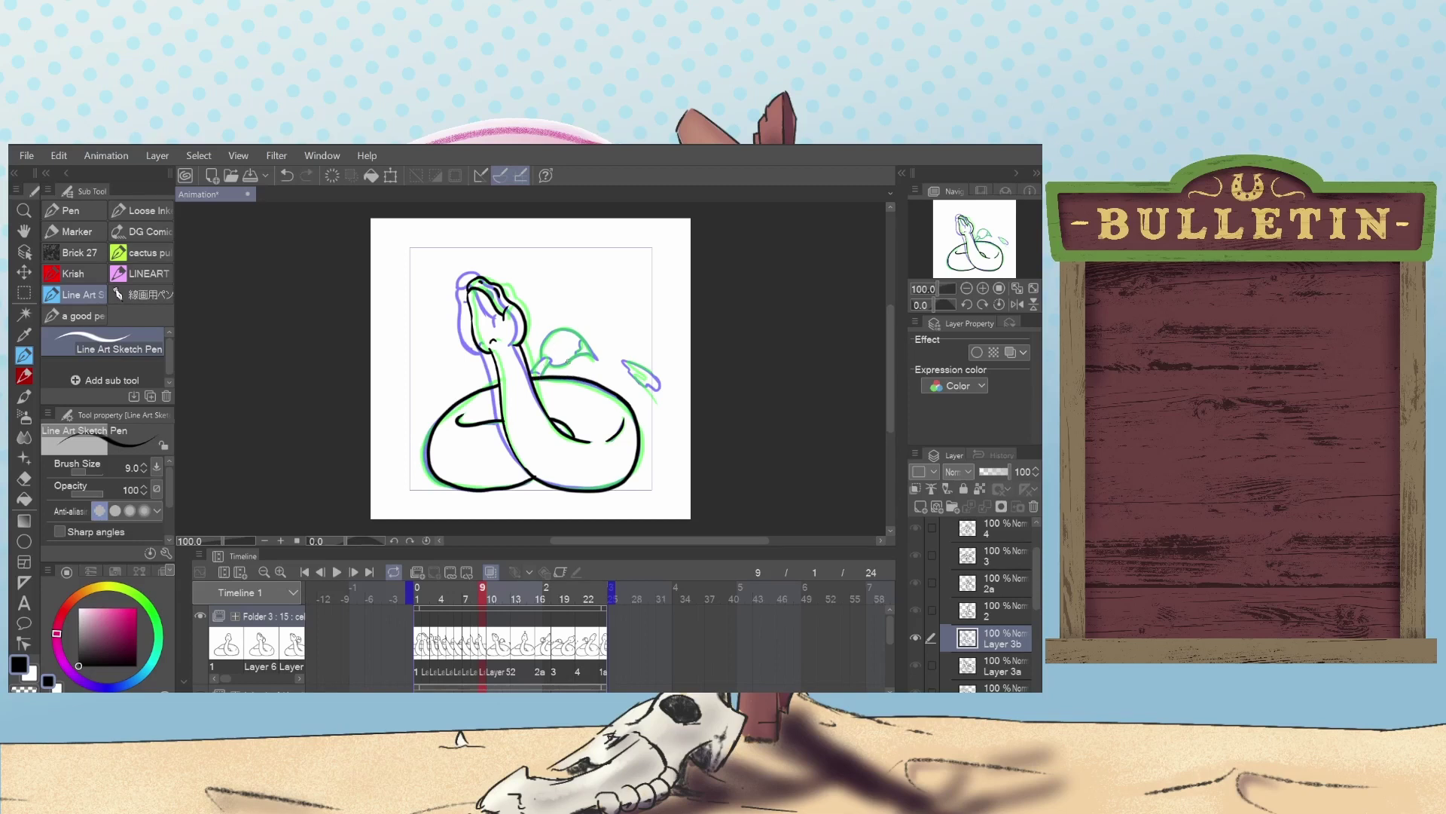
# Ink the raised tail with its base band and the separate tail tip on frame 9.
pyautogui.moveTo(533, 372); pyautogui.dragTo(542, 359)
pyautogui.hotkey('ctrl', 'z')
pyautogui.moveTo(545, 359); pyautogui.dragTo(531, 378)
pyautogui.moveTo(544, 369); pyautogui.dragTo(541, 373)
pyautogui.moveTo(542, 364)
pyautogui.mouseDown()
pyautogui.moveTo(540, 349)
pyautogui.moveTo(577, 331)
pyautogui.moveTo(584, 349)
pyautogui.mouseUp()
pyautogui.moveTo(630, 364); pyautogui.dragTo(650, 393)
pyautogui.hotkey('ctrl', 'z')
pyautogui.moveTo(643, 384); pyautogui.dragTo(655, 397)
# Rework the raised tail's jagged end on frame 9, retrying its pointed edge and inner line.
pyautogui.moveTo(585, 340); pyautogui.dragTo(597, 357)
pyautogui.hotkey('ctrl', 'z')
pyautogui.moveTo(578, 339); pyautogui.dragTo(595, 362)
pyautogui.hotkey('ctrl', 'z')
pyautogui.moveTo(547, 369); pyautogui.dragTo(583, 351)
pyautogui.hotkey('ctrl', 'z')
pyautogui.moveTo(570, 356); pyautogui.dragTo(577, 348)
pyautogui.hotkey('ctrl', 'z')
pyautogui.hotkey('ctrl', 'y')
pyautogui.hotkey('ctrl', 'z')
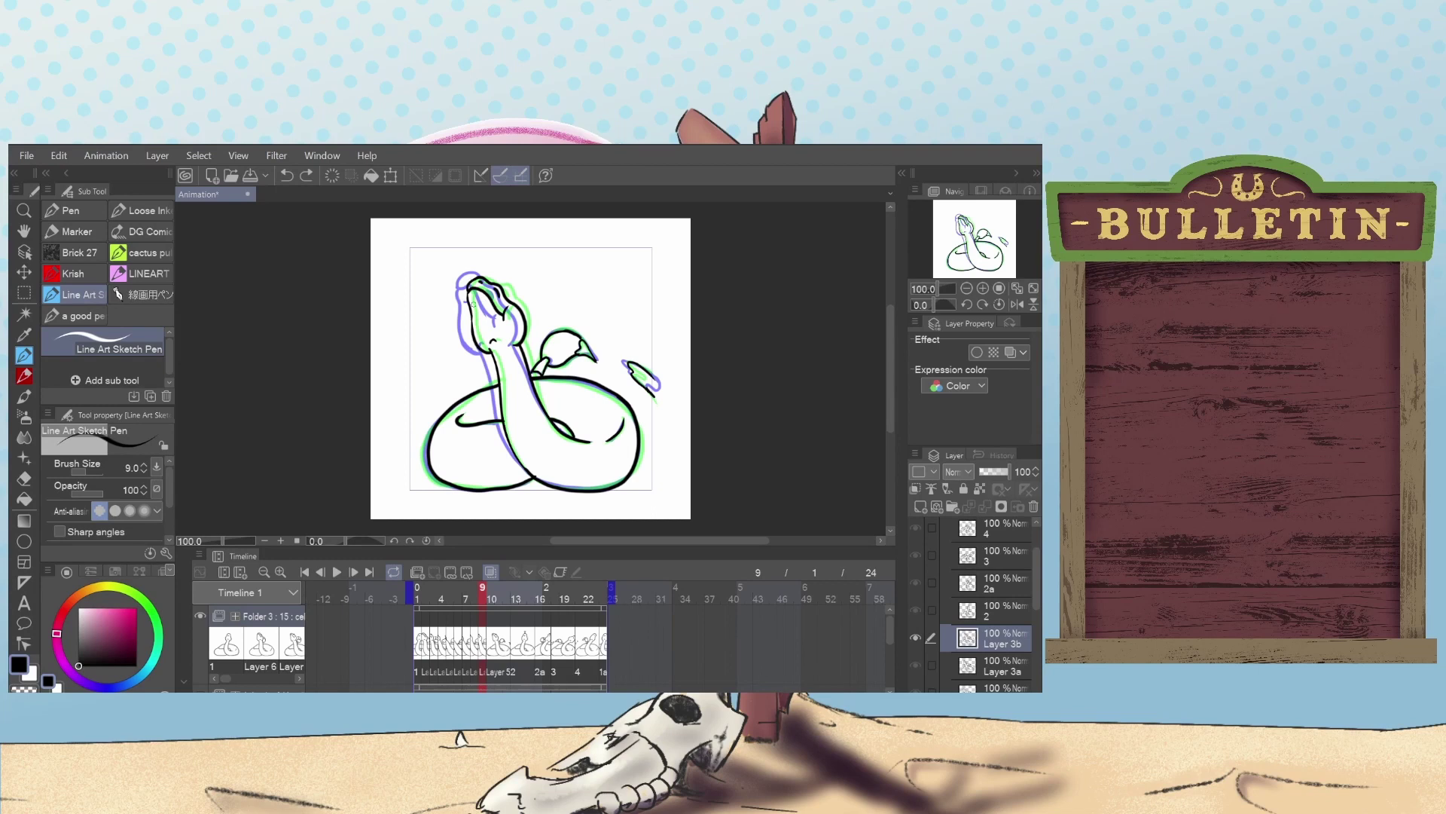
pyautogui.hotkey('ctrl', 'y')
pyautogui.hotkey('ctrl', 'z')
pyautogui.moveTo(473, 304); pyautogui.dragTo(481, 299)
pyautogui.hotkey('ctrl', 'z')
pyautogui.hotkey('ctrl', 'z')
pyautogui.moveTo(473, 304); pyautogui.dragTo(481, 299)
pyautogui.hotkey('ctrl', 'z')
# Compare the left-leaning poses between frames 4 and 12, then play back the animation to check the motion.
pyautogui.click(491, 592)
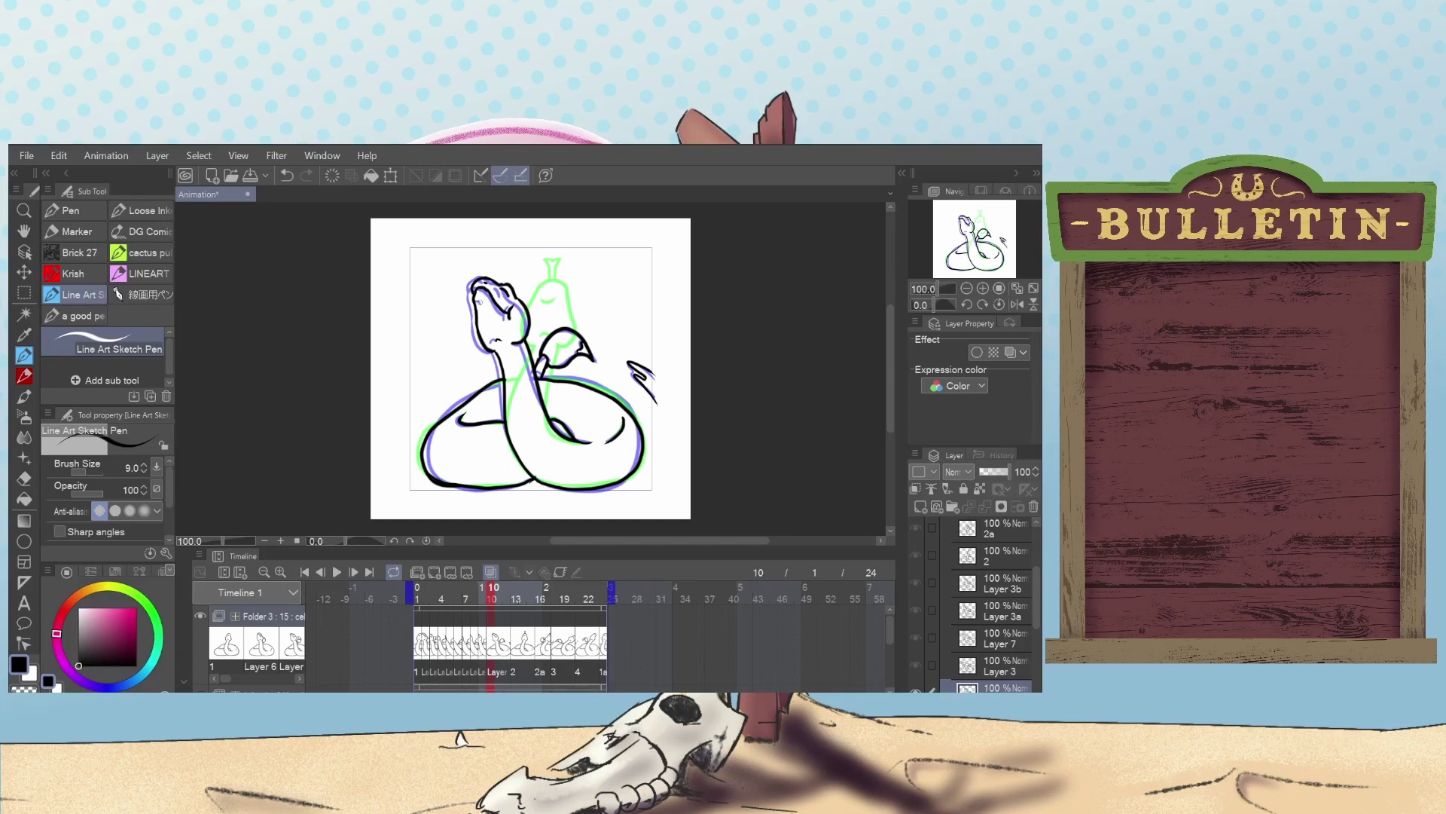
pyautogui.hotkey('ctrl', 'z')
pyautogui.hotkey('ctrl', 'y')
pyautogui.hotkey('ctrl', 'z')
pyautogui.hotkey('ctrl', 'y')
pyautogui.click(474, 595)
pyautogui.click(467, 597)
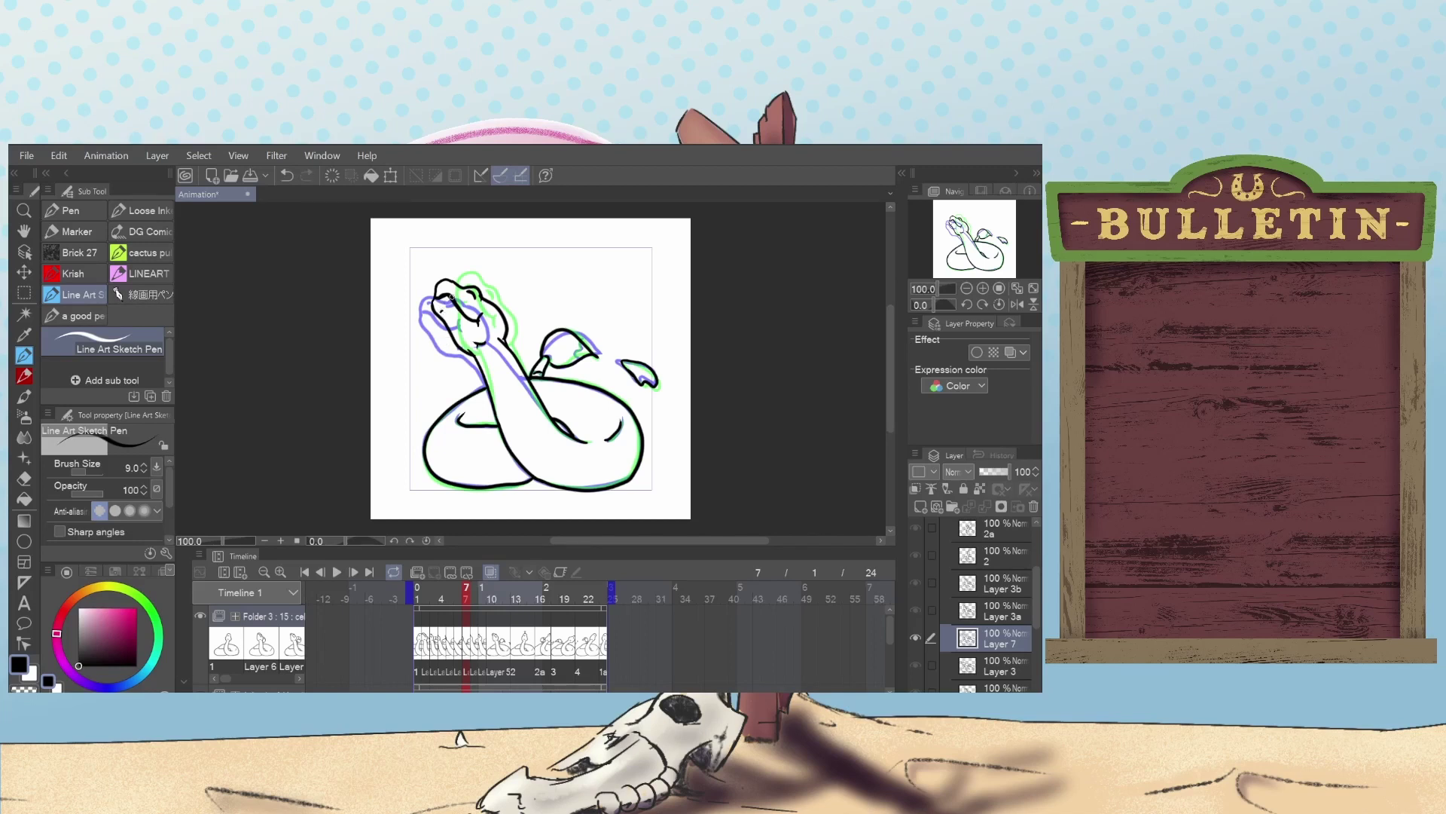
pyautogui.click(457, 598)
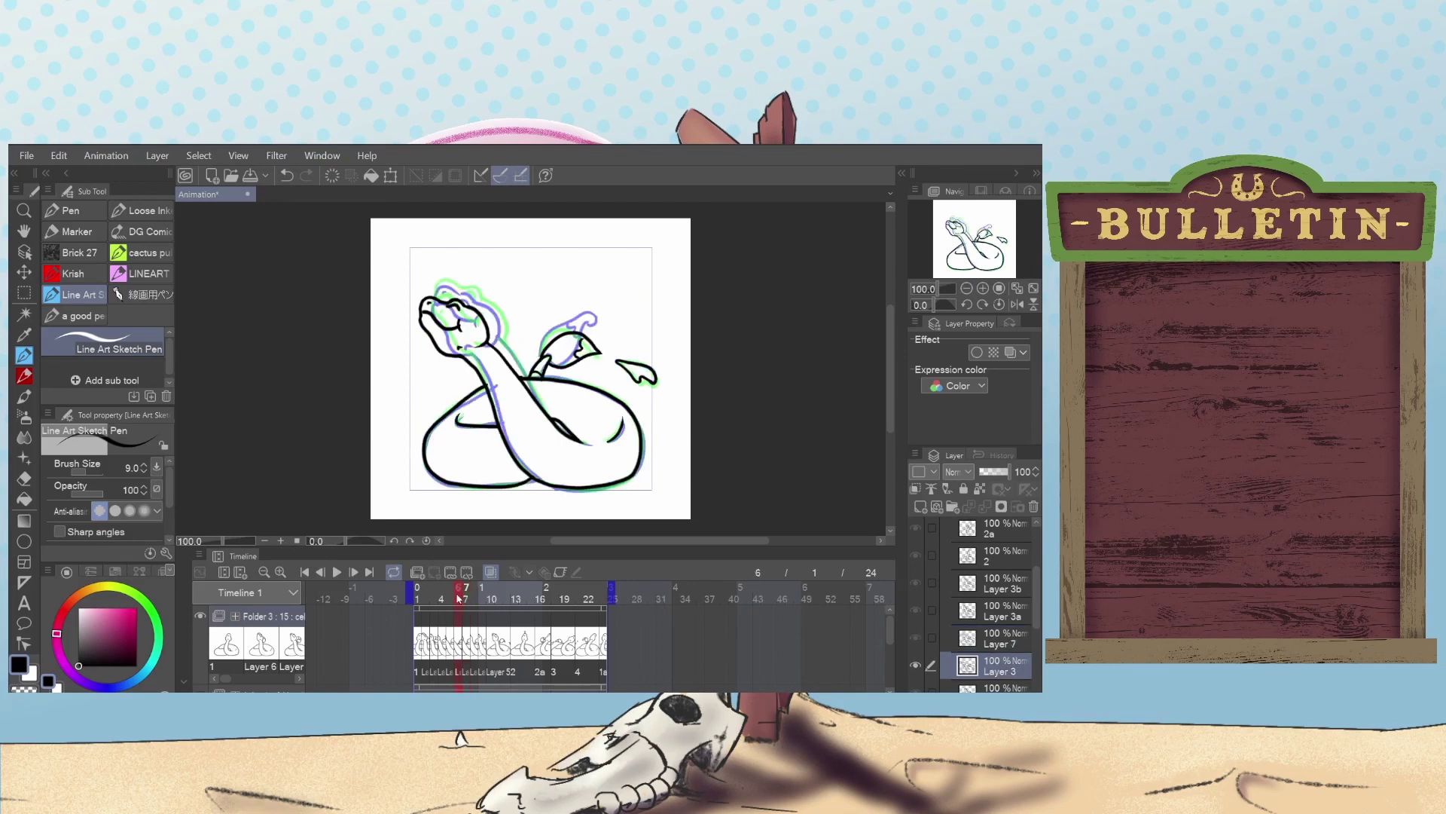
pyautogui.click(443, 596)
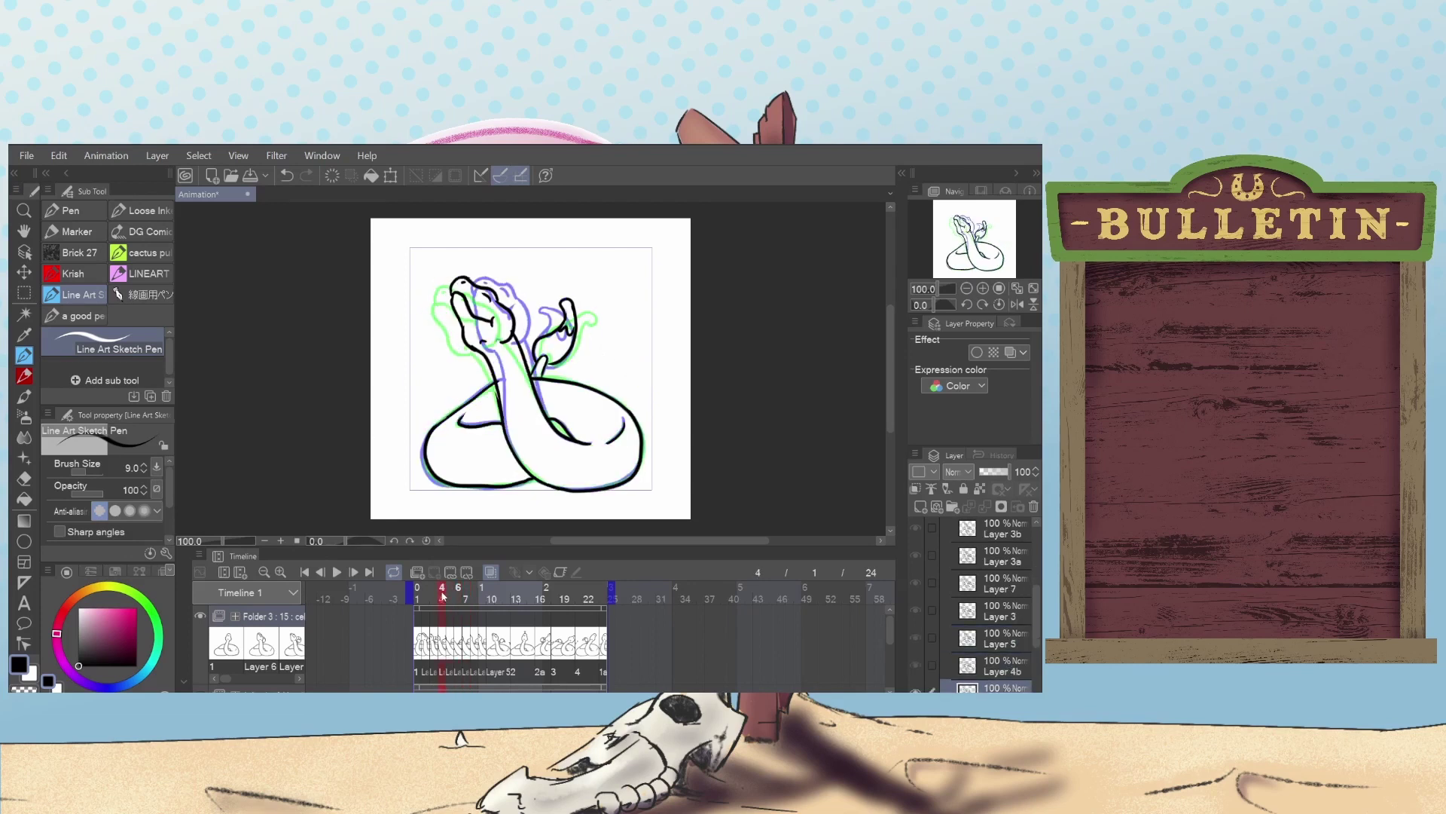
pyautogui.moveTo(442, 596); pyautogui.dragTo(490, 605)
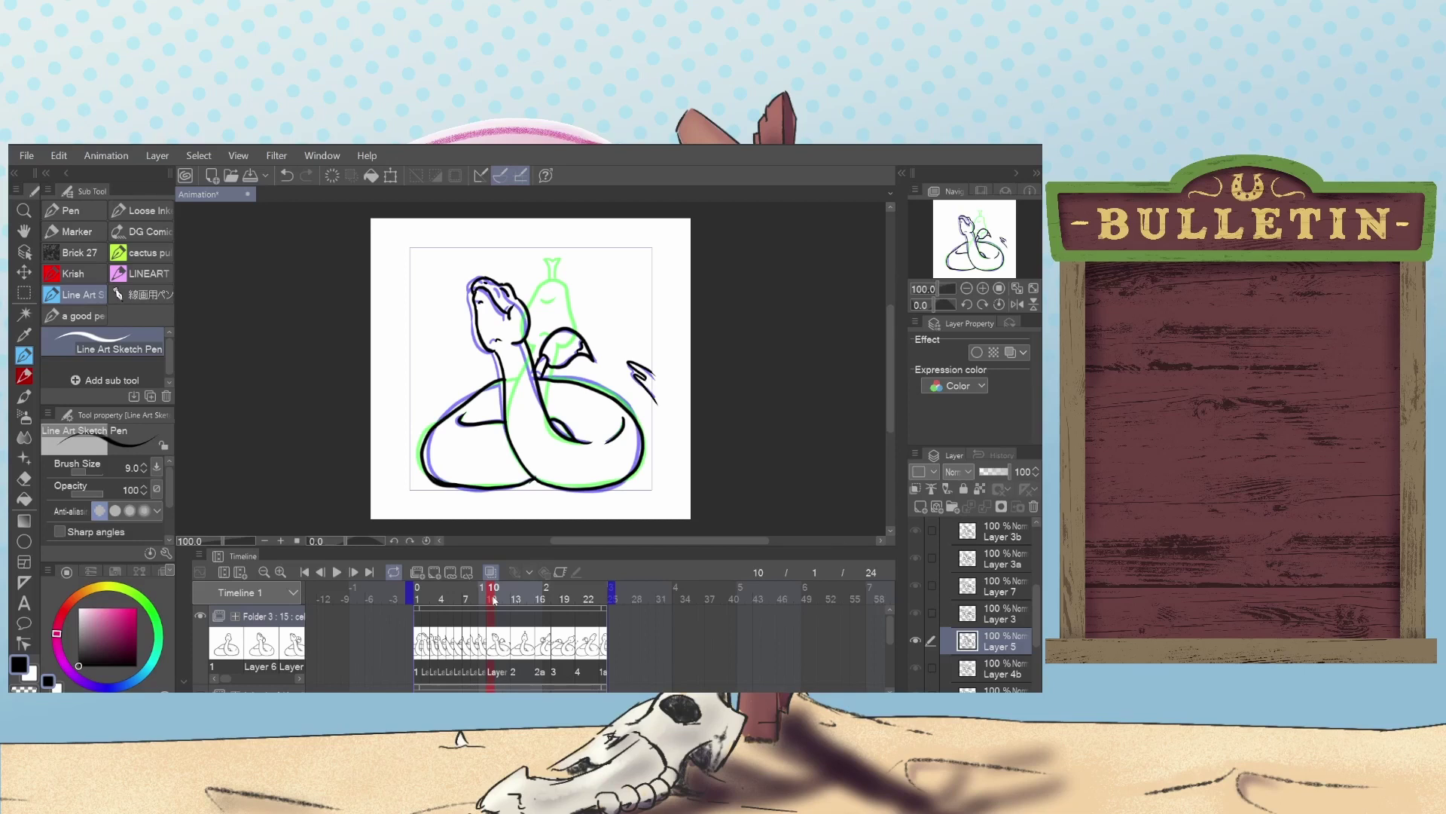
pyautogui.click(502, 599)
pyautogui.moveTo(500, 598); pyautogui.dragTo(509, 599)
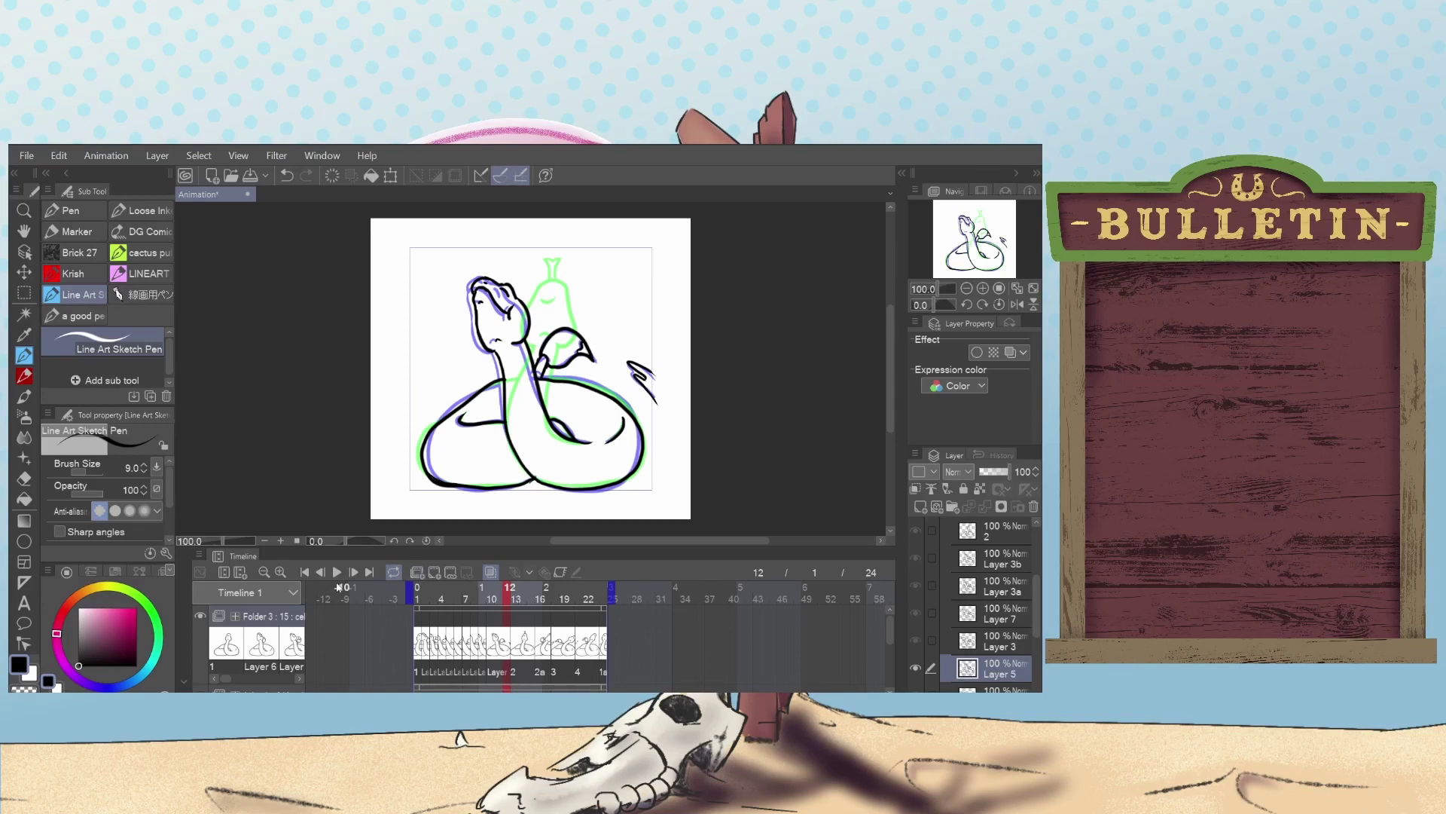
pyautogui.click(337, 574)
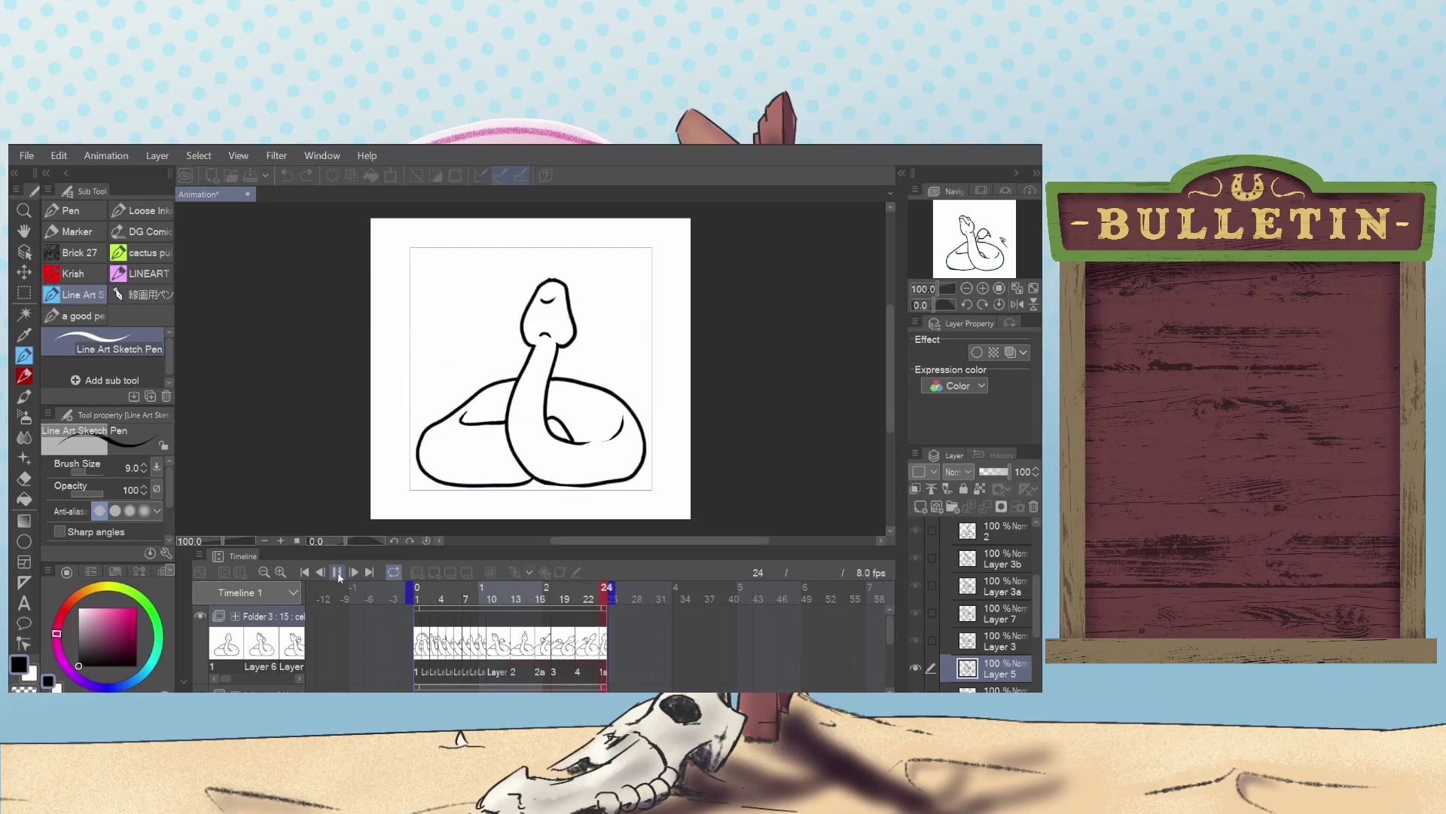